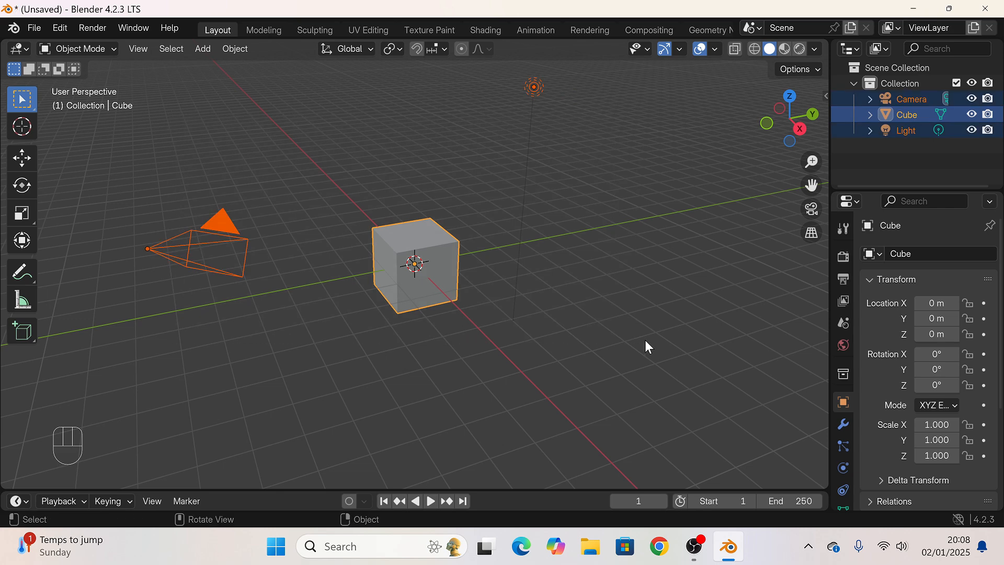
# Step: Delete the default camera, cube and light, and add a new mesh cube to the empty scene
pyautogui.press('Delete')
pyautogui.moveTo(325, 262); pyautogui.dragTo(205, 113, button='middle')
pyautogui.click(200, 49)
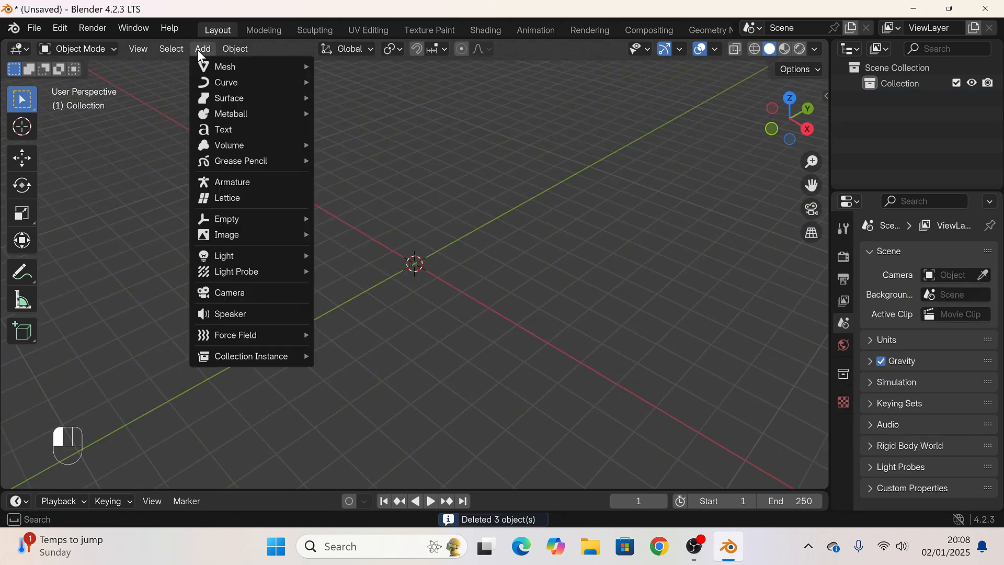
pyautogui.hotkey('shift', 'a')
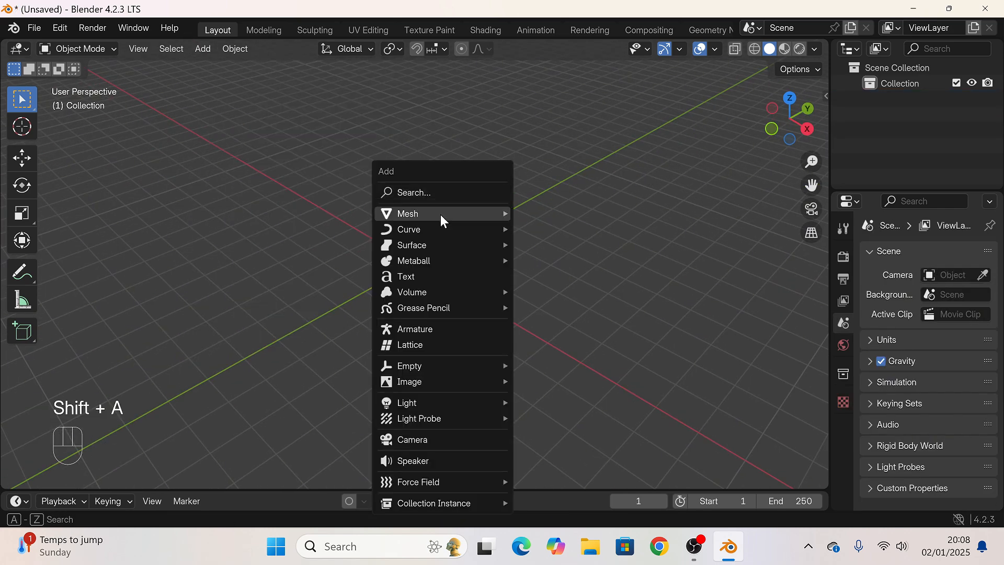
pyautogui.moveTo(440, 214)
pyautogui.click(584, 228)
pyautogui.moveTo(583, 228); pyautogui.dragTo(348, 174, button='middle')
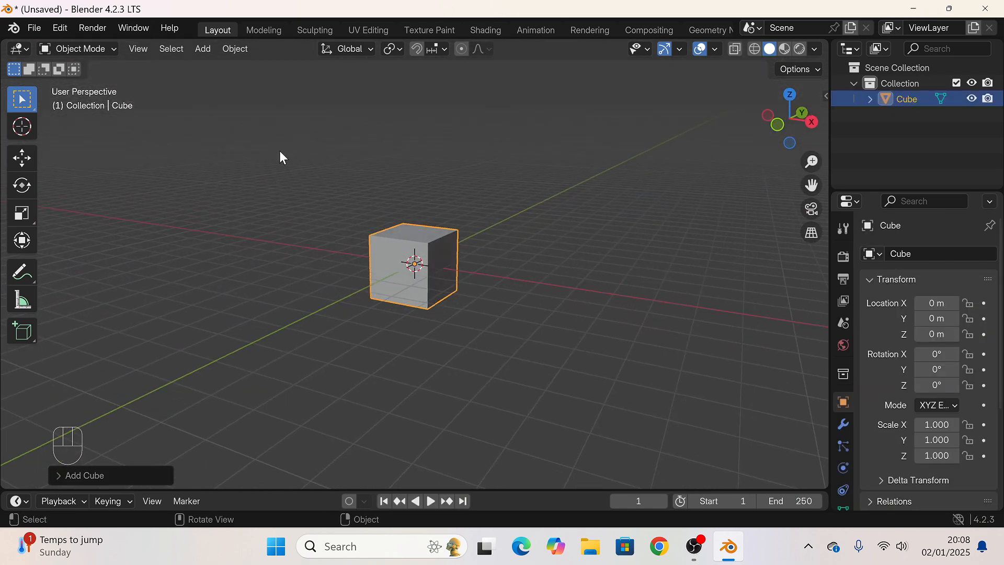
# Step: Switch the new cube to Edit Mode with nothing on it selected
pyautogui.press('Tab')
pyautogui.moveTo(343, 292); pyautogui.dragTo(387, 271, button='middle')
pyautogui.click(542, 303)
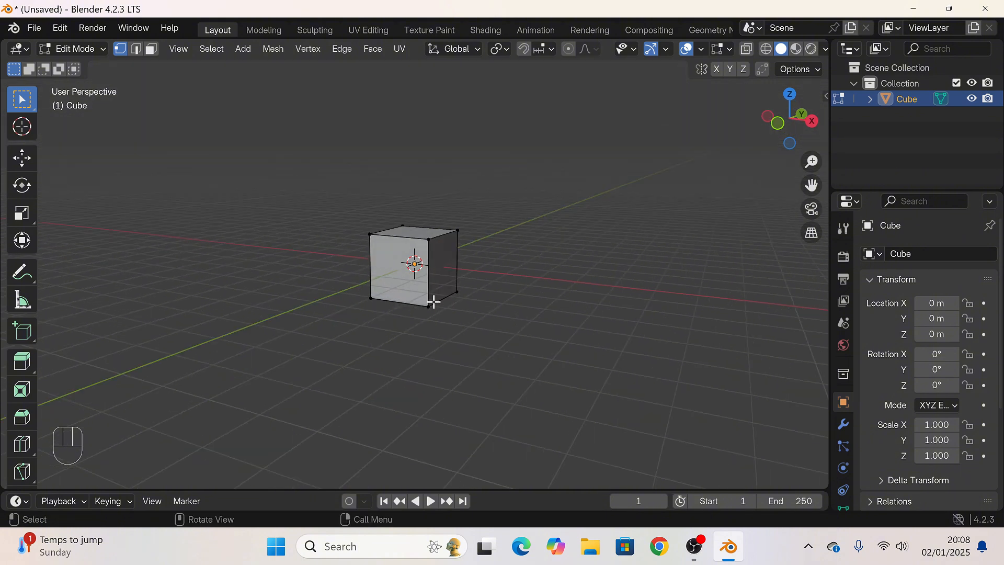
# Step: Try dividing the cube with two evenly spaced vertical loop cuts and two horizontal ones, and undo them
pyautogui.hotkey('ctrl', 'r')
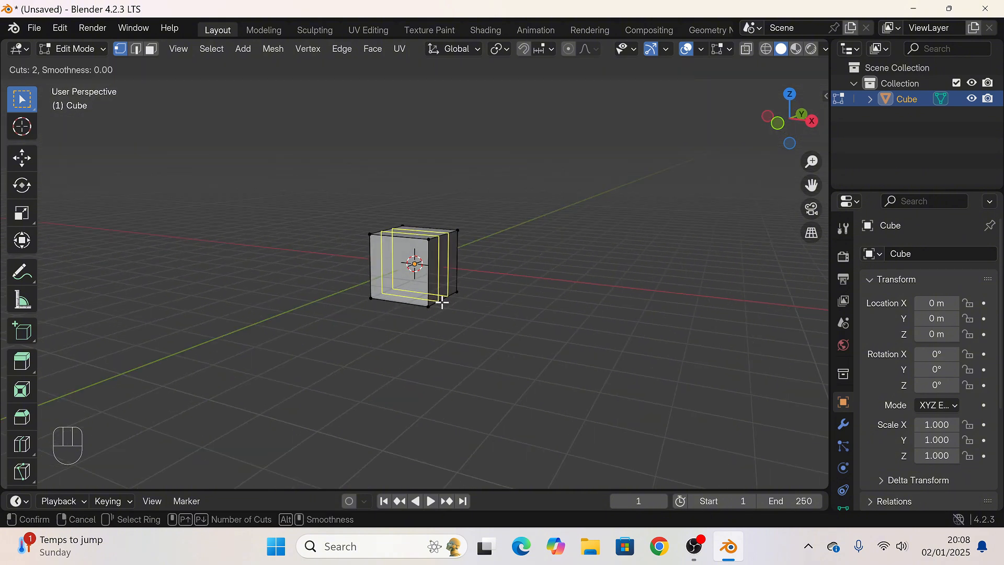
pyautogui.click(442, 302)
pyautogui.rightClick(432, 285)
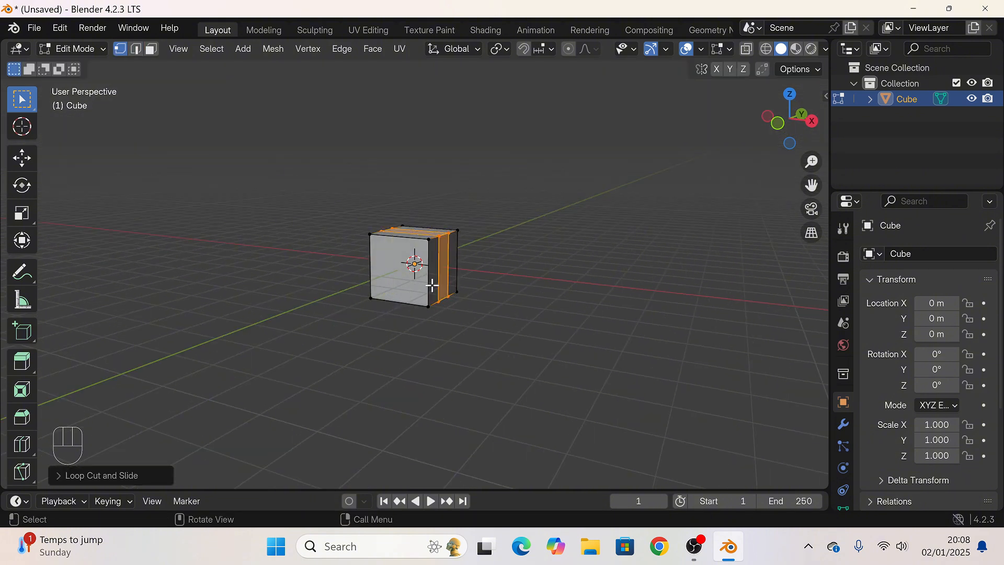
pyautogui.hotkey('ctrl', 'r')
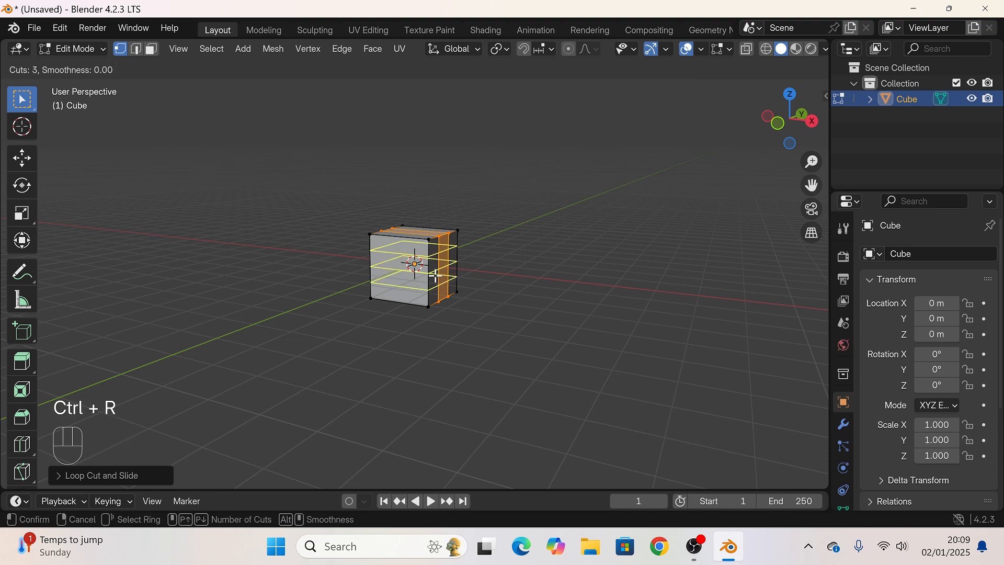
pyautogui.click(435, 275)
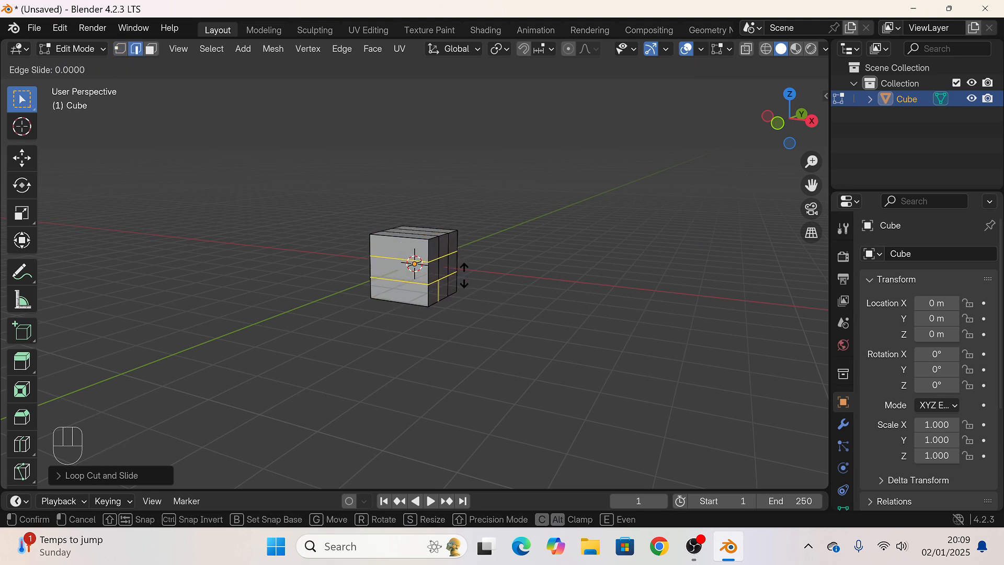
pyautogui.rightClick(465, 269)
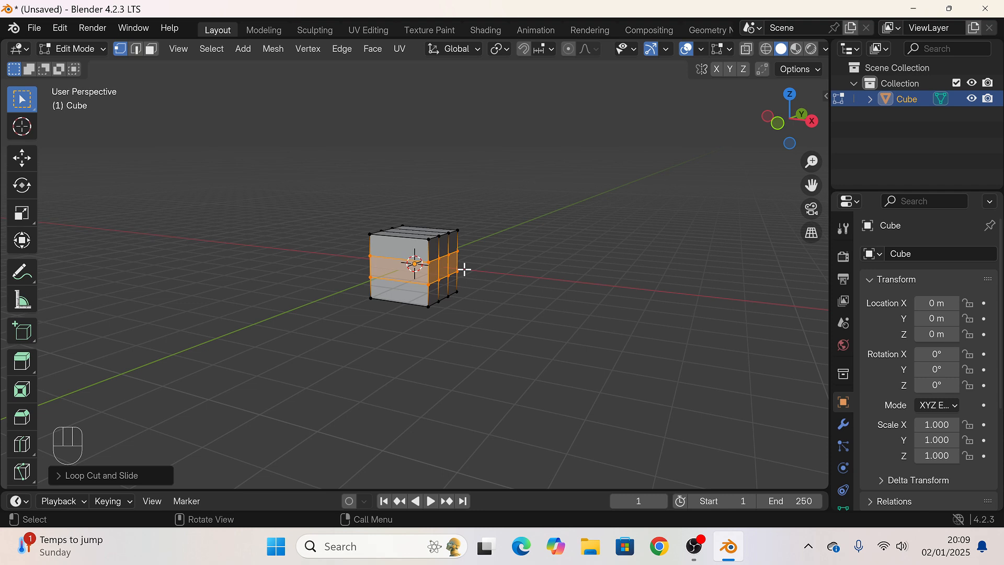
pyautogui.click(499, 268)
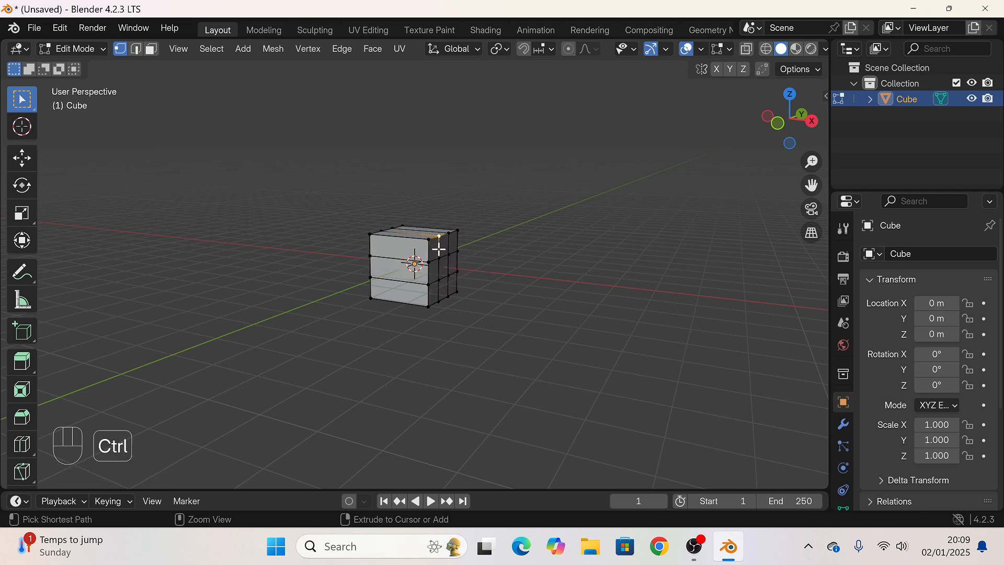
pyautogui.hotkey('ctrl', 'z')
pyautogui.hotkey('ctrl', 'z')
pyautogui.hotkey('ctrl', 'z')
pyautogui.hotkey('ctrl', 'z')
# Step: Add two single horizontal loop cuts around the cube, one slid close to its base and one close to its top
pyautogui.hotkey('ctrl', 'r')
pyautogui.click(445, 269)
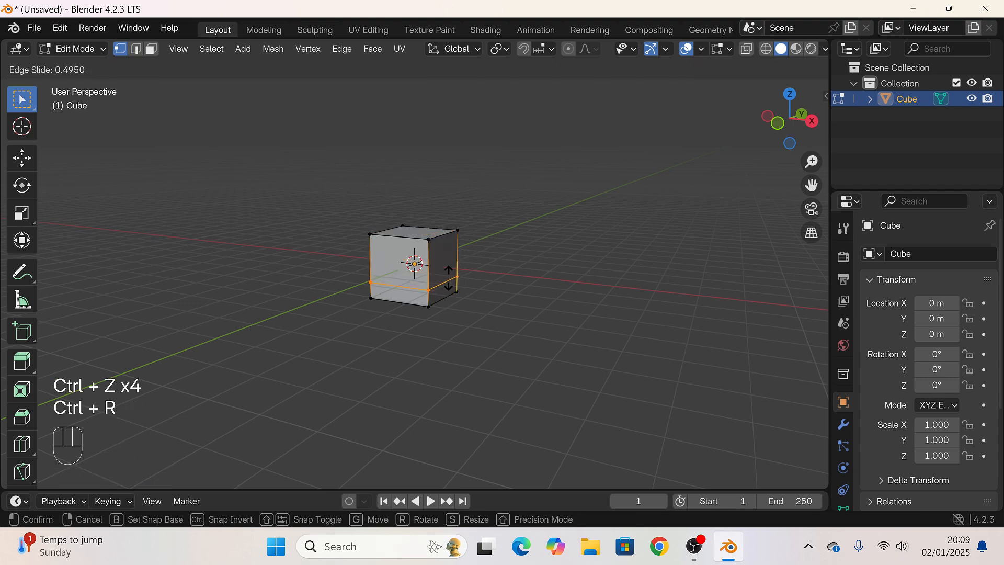
pyautogui.click(450, 280)
pyautogui.hotkey('ctrl', 'r')
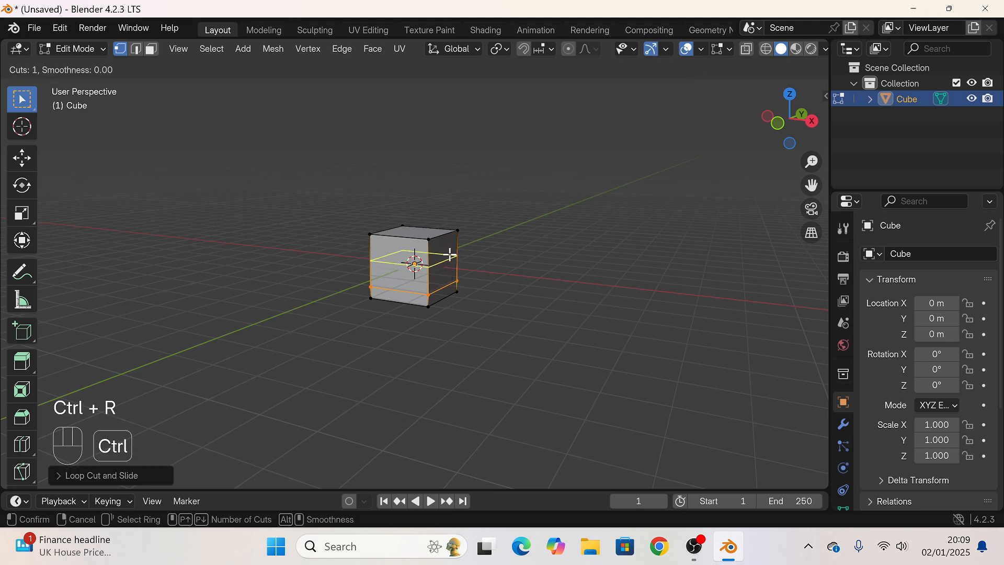
pyautogui.click(449, 256)
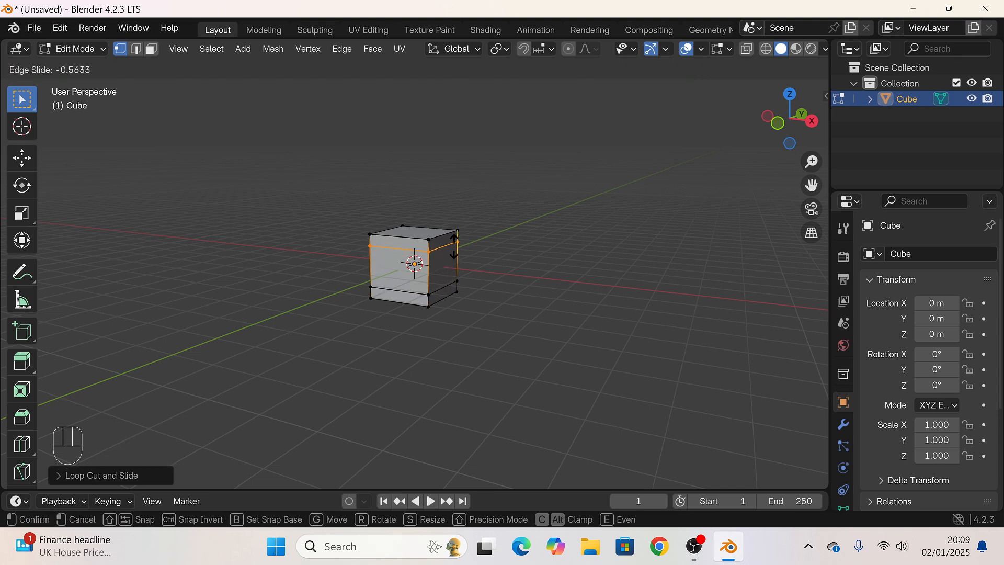
pyautogui.click(456, 247)
pyautogui.hotkey('ctrl', 'r')
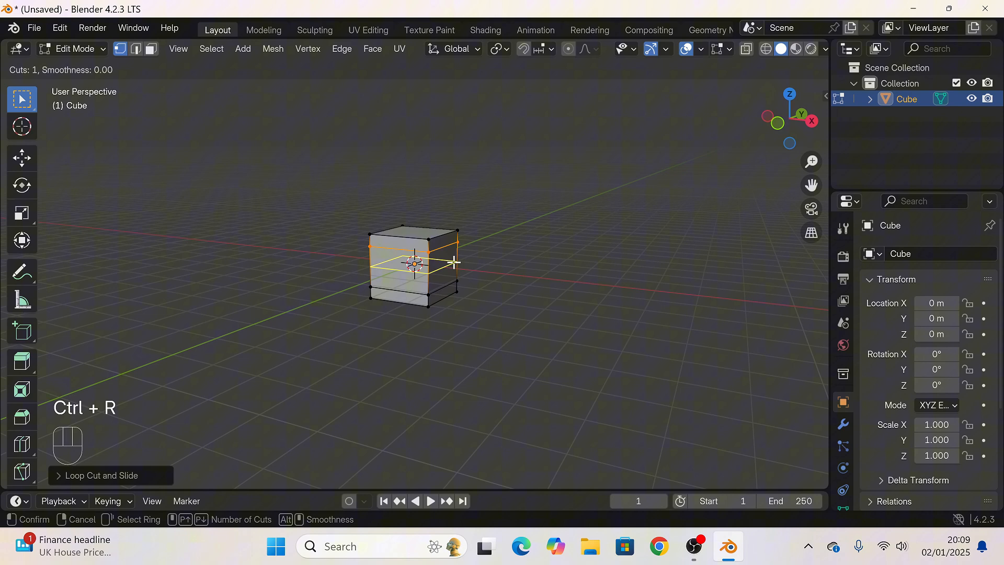
pyautogui.click(433, 246)
pyautogui.click(490, 275)
pyautogui.moveTo(491, 275); pyautogui.dragTo(381, 269, button='middle')
pyautogui.hotkey('ctrl', 'z')
# Step: Add two vertical loop cuts across the cube's +X face, each slid close to one of the face's side edges
pyautogui.hotkey('ctrl', 'r')
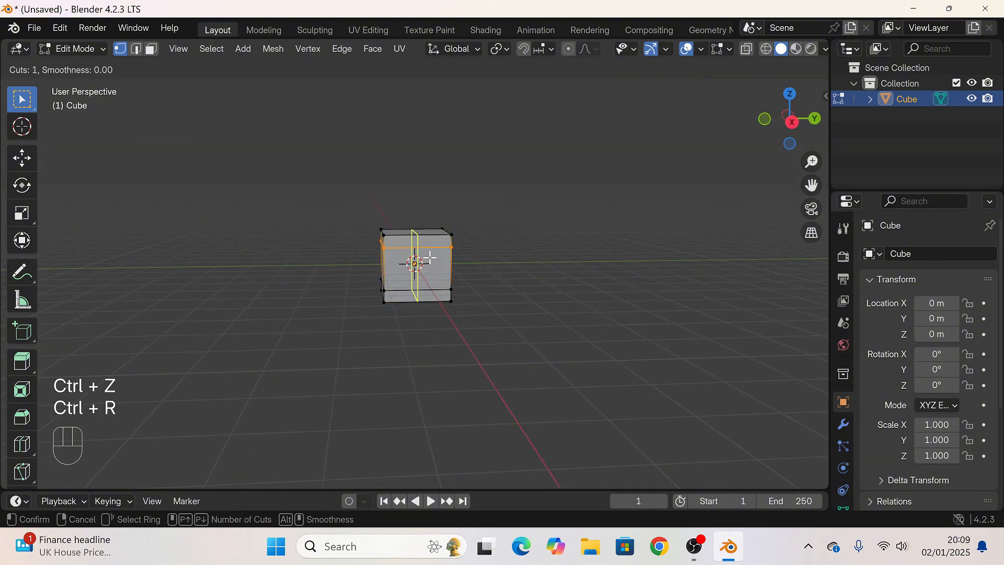
pyautogui.click(413, 262)
pyautogui.click(444, 259)
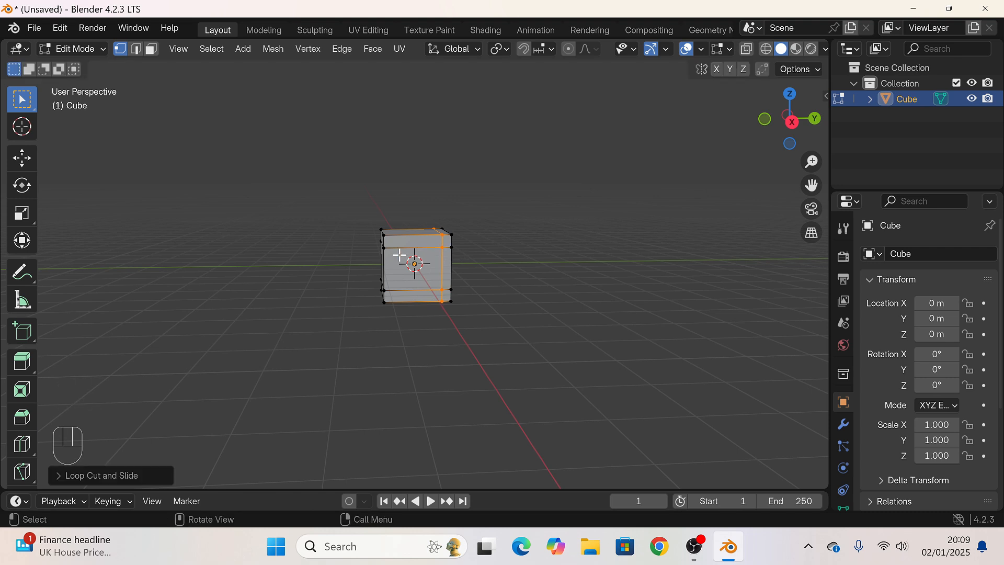
pyautogui.hotkey('ctrl', 'r')
pyautogui.click(410, 260)
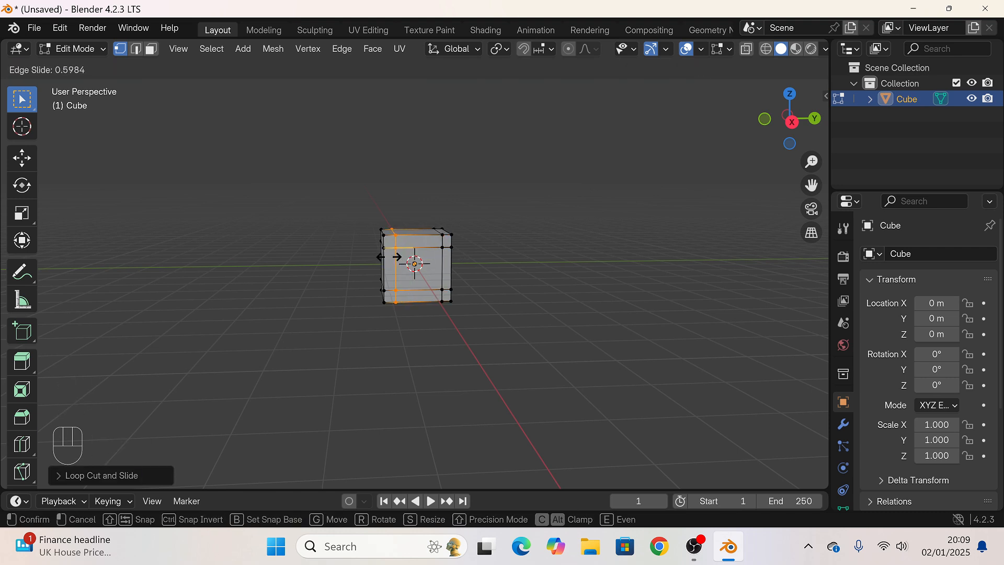
pyautogui.click(388, 256)
pyautogui.click(436, 326)
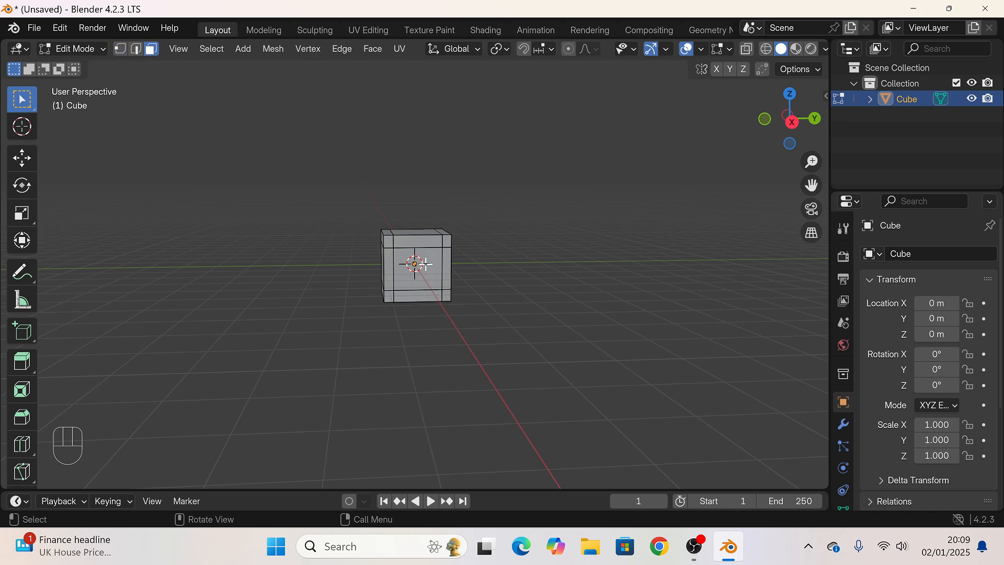
# Step: Extrude the large central face on the cube's +X side outward about 0.5 m, and extrude the matching face on the -X side
pyautogui.moveTo(425, 264); pyautogui.dragTo(558, 277, button='middle')
pyautogui.press('e')
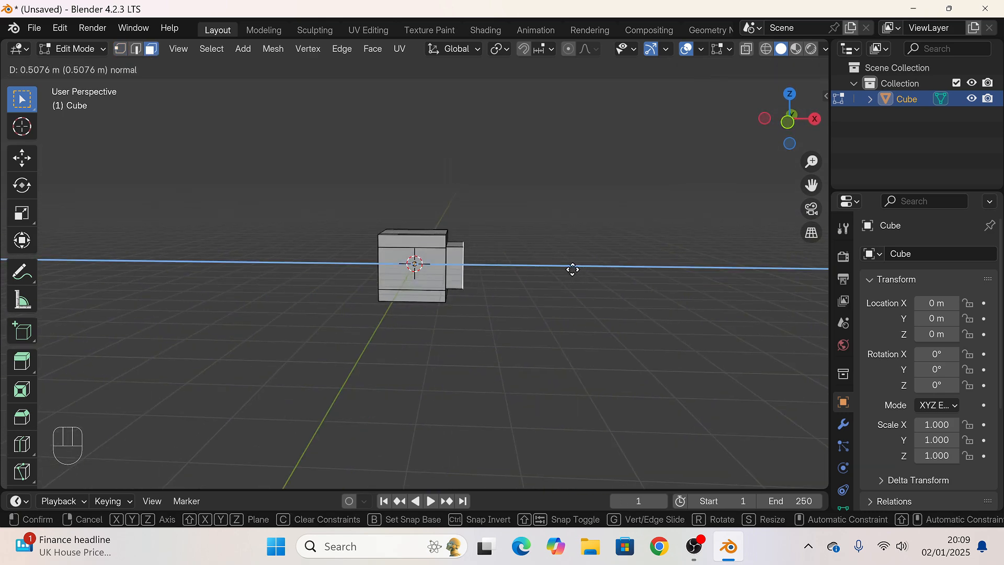
pyautogui.click(565, 269)
pyautogui.moveTo(366, 258); pyautogui.dragTo(392, 275, button='middle')
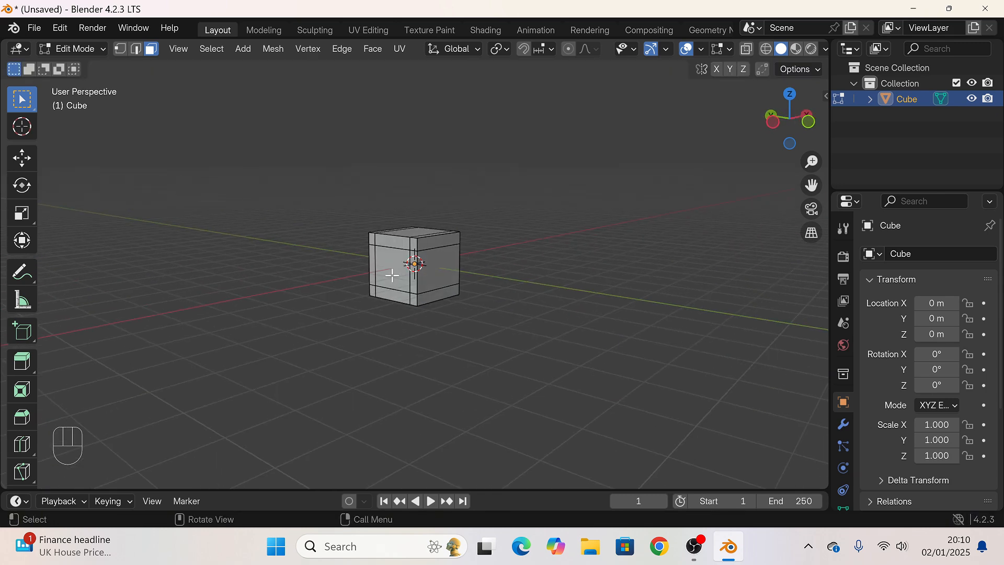
pyautogui.press('e')
pyautogui.click(457, 283)
# Step: Bevel the faces on top of the cube with one segment and an offset of about 0.15 m
pyautogui.moveTo(457, 282); pyautogui.dragTo(397, 272, button='middle')
pyautogui.click(423, 237)
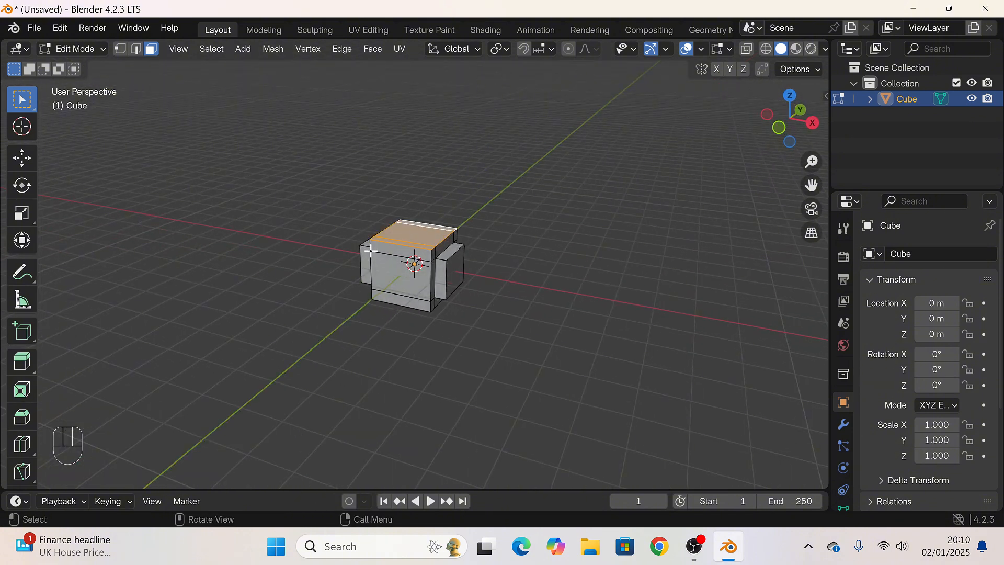
pyautogui.click(24, 416)
pyautogui.moveTo(415, 153); pyautogui.dragTo(417, 154)
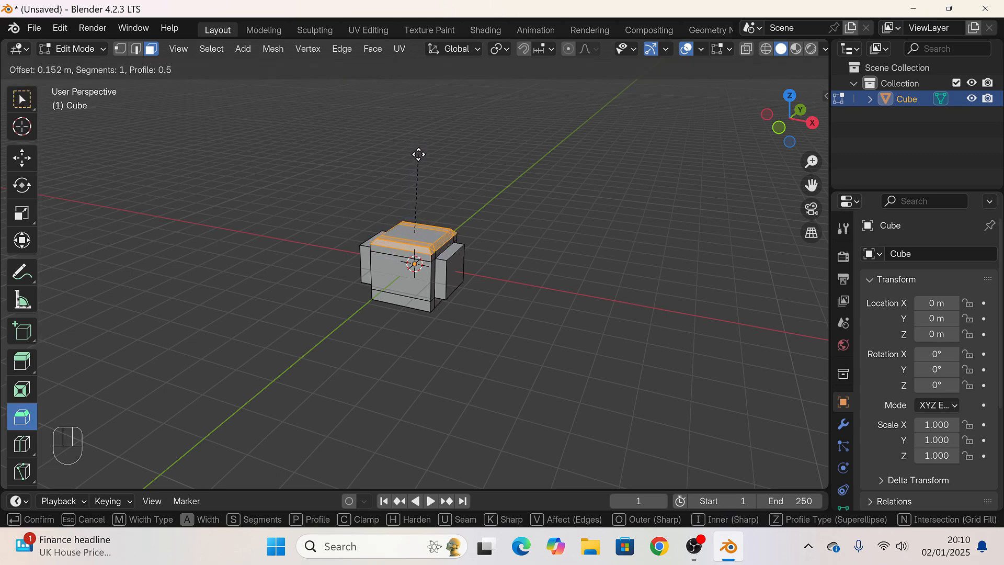
pyautogui.moveTo(419, 154); pyautogui.dragTo(420, 155)
pyautogui.click(420, 155)
# Step: Turn on X-ray display and vertex selection for working on the doubled vertices at a bevelled top corner
pyautogui.moveTo(374, 187); pyautogui.dragTo(515, 182, button='middle')
pyautogui.scroll(6, 444, 241)
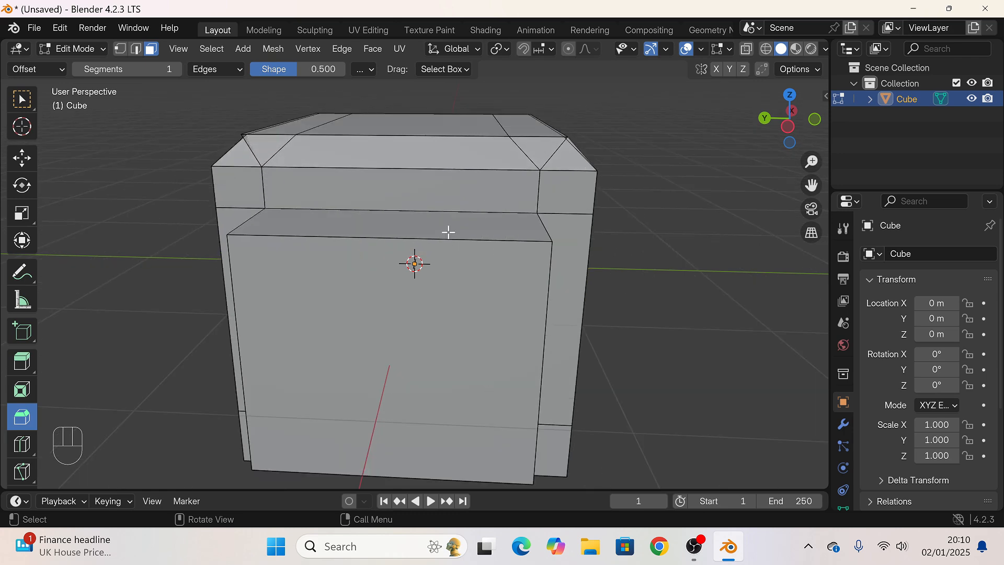
pyautogui.moveTo(509, 130); pyautogui.dragTo(439, 155, button='middle')
pyautogui.scroll(6, 438, 155)
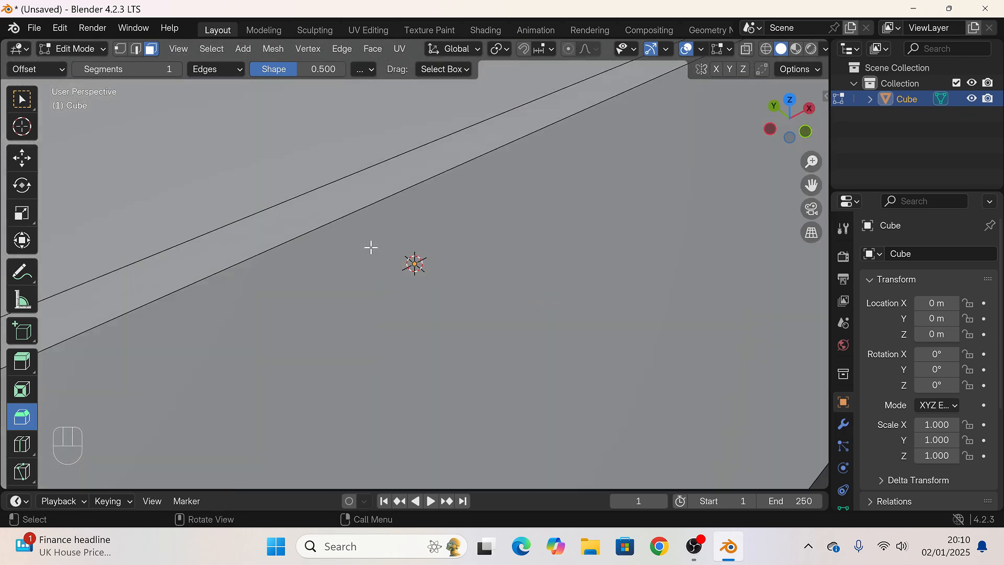
pyautogui.moveTo(262, 277); pyautogui.dragTo(274, 258, button='middle')
pyautogui.scroll(-3, 274, 258)
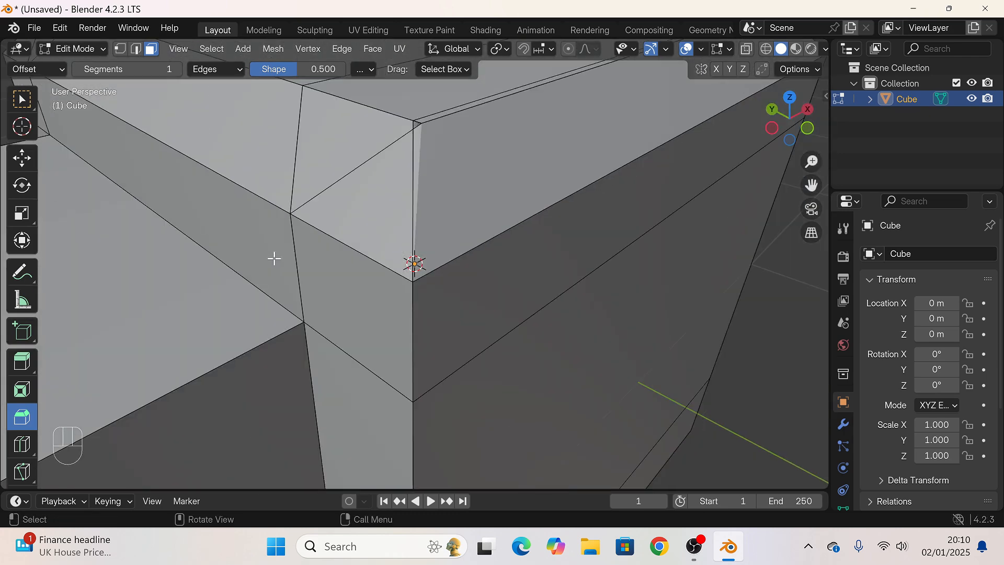
pyautogui.moveTo(400, 147); pyautogui.dragTo(186, 39, button='middle')
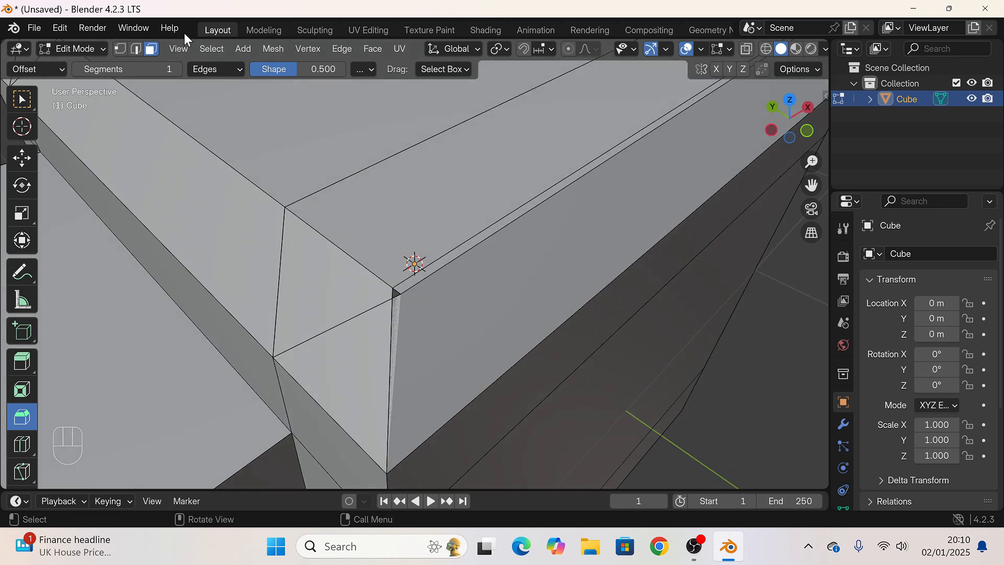
pyautogui.click(741, 51)
pyautogui.moveTo(419, 247); pyautogui.dragTo(416, 244, button='middle')
pyautogui.moveTo(486, 201); pyautogui.dragTo(528, 188, button='middle')
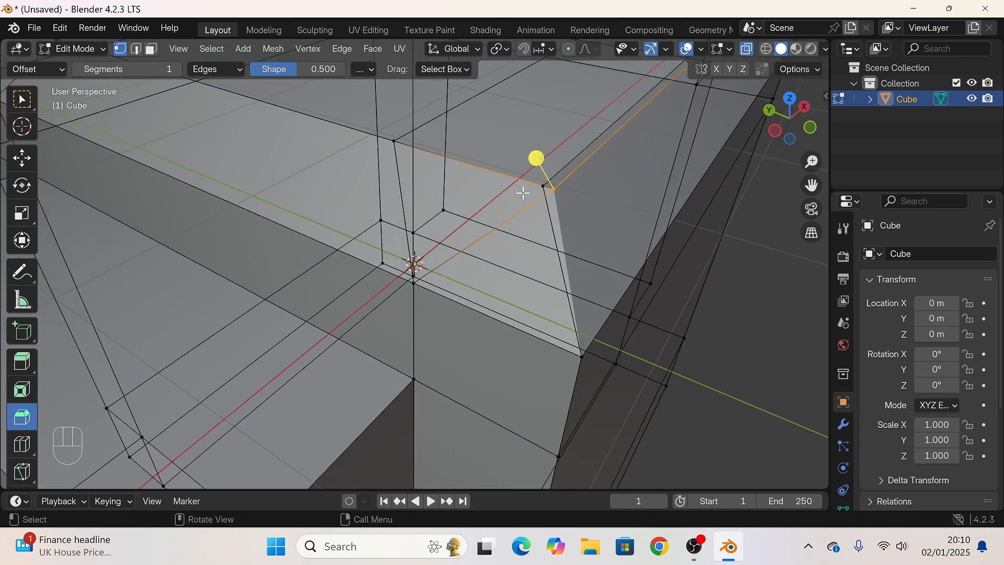
# Step: Box-select the two nearly coincident vertices at that top corner and merge them at their midpoint
pyautogui.click(22, 99)
pyautogui.moveTo(576, 203); pyautogui.dragTo(576, 203)
pyautogui.press('m')
pyautogui.click(567, 199)
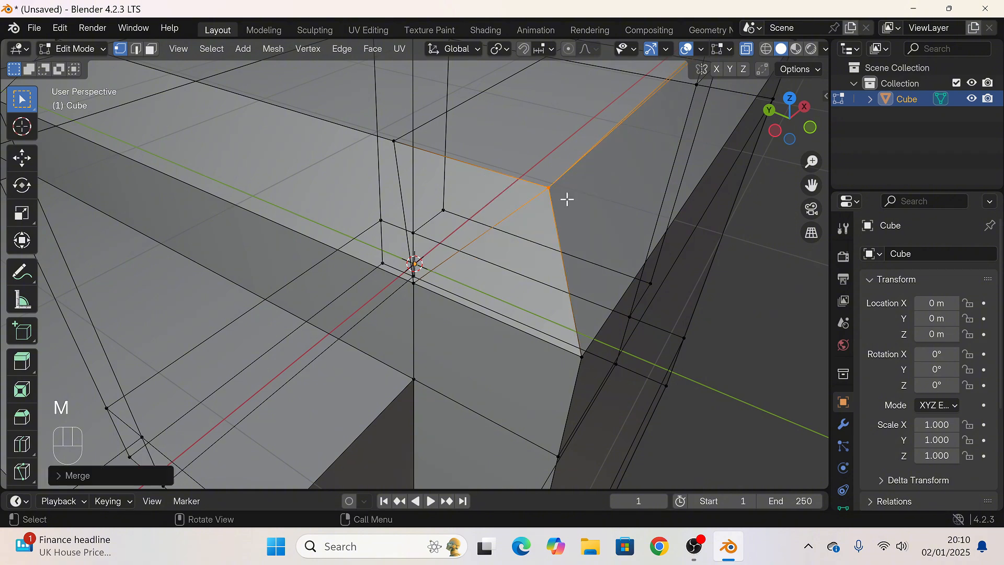
# Step: Merge the doubled vertices at a second corner of the bevelled top into one
pyautogui.moveTo(603, 198); pyautogui.dragTo(574, 208, button='middle')
pyautogui.scroll(-4, 592, 164)
pyautogui.moveTo(592, 165); pyautogui.dragTo(383, 287, button='middle')
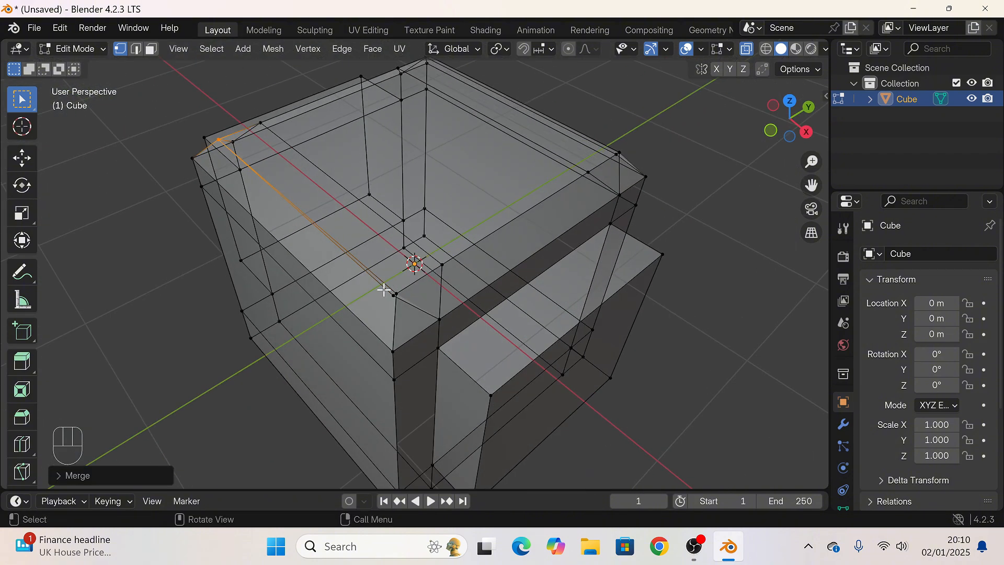
pyautogui.click(387, 288)
pyautogui.press('m')
pyautogui.click(417, 274)
# Step: Merge the doubled vertices at each of the two remaining corners of the bevelled top
pyautogui.moveTo(554, 219); pyautogui.dragTo(438, 238, button='middle')
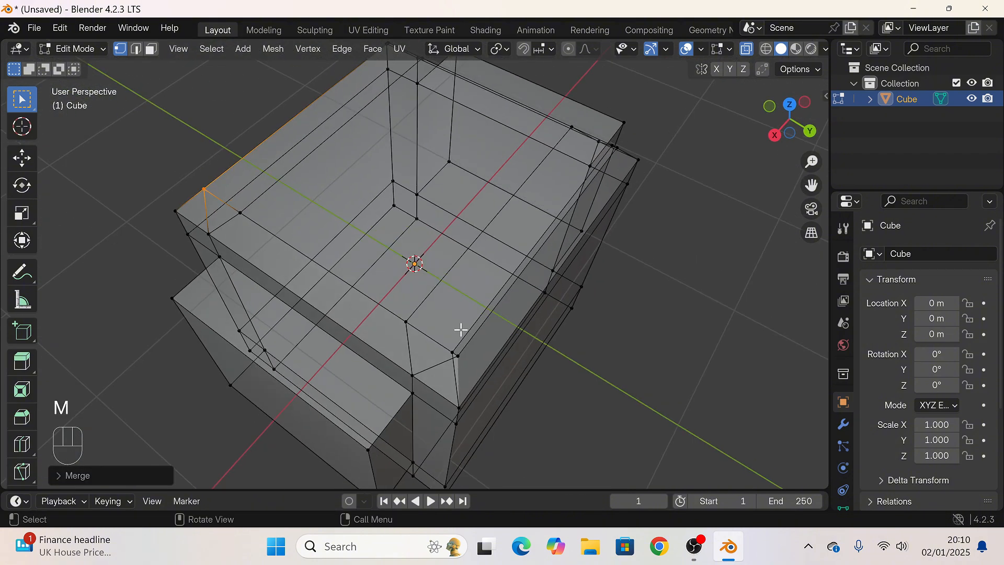
pyautogui.moveTo(447, 340); pyautogui.dragTo(469, 370)
pyautogui.press('m')
pyautogui.click(467, 369)
pyautogui.moveTo(439, 365); pyautogui.dragTo(466, 309, button='middle')
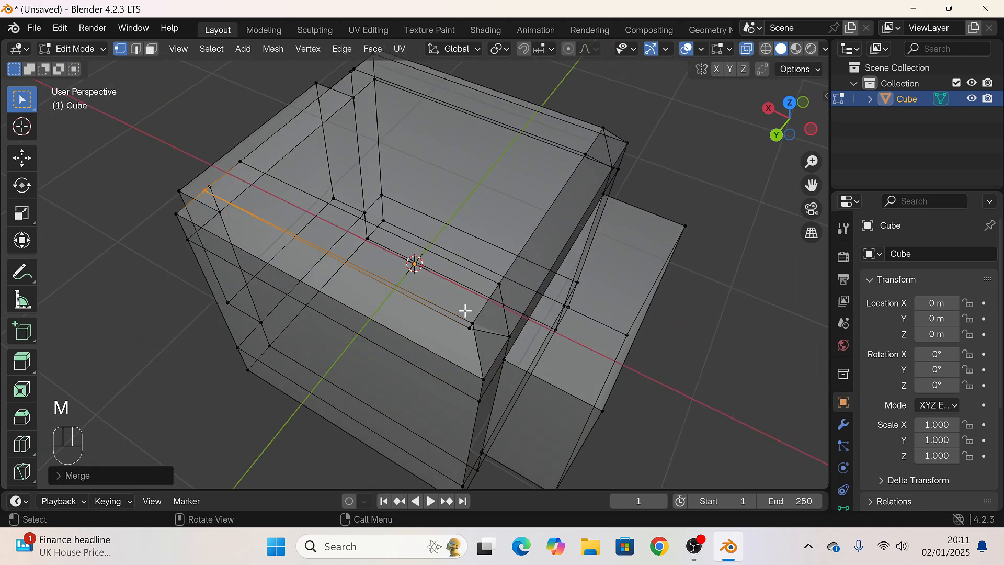
pyautogui.moveTo(466, 309); pyautogui.dragTo(488, 347)
pyautogui.press('m')
pyautogui.click(487, 345)
# Step: Turn off X-ray display to show the model as solid again
pyautogui.moveTo(487, 344); pyautogui.dragTo(388, 267, button='middle')
pyautogui.click(789, 368)
pyautogui.moveTo(470, 286); pyautogui.dragTo(349, 279, button='middle')
pyautogui.scroll(-4, 413, 288)
pyautogui.click(746, 50)
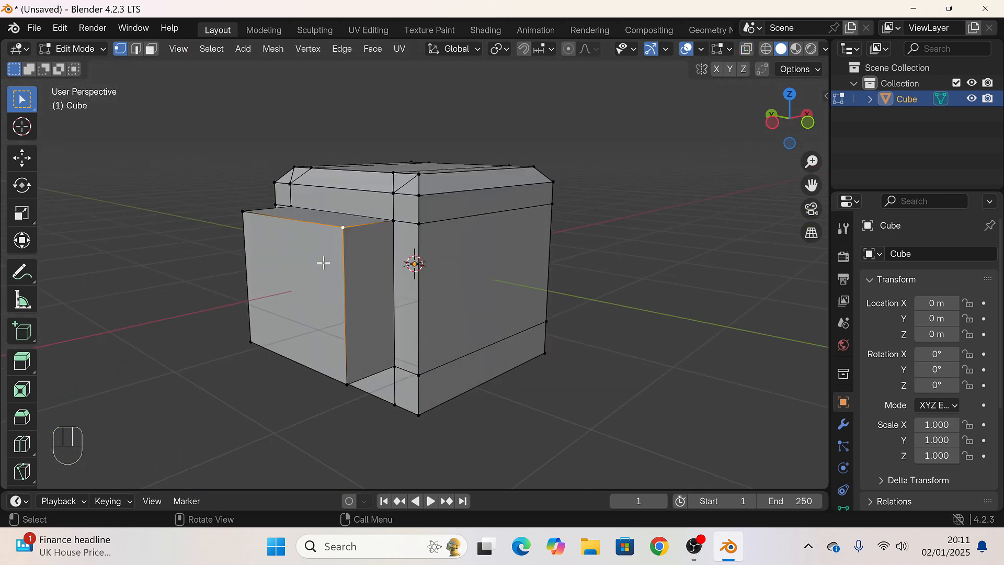
pyautogui.click(298, 238)
pyautogui.press('m')
pyautogui.click(206, 258)
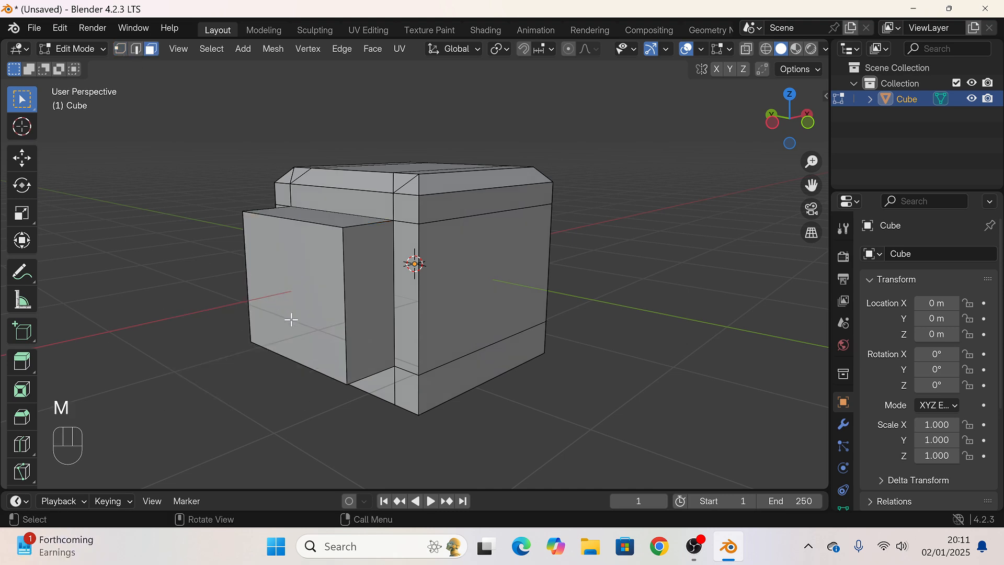
# Step: Extrude the outer face of the -X side block outward by about 1.6 m
pyautogui.click(292, 319)
pyautogui.press('e')
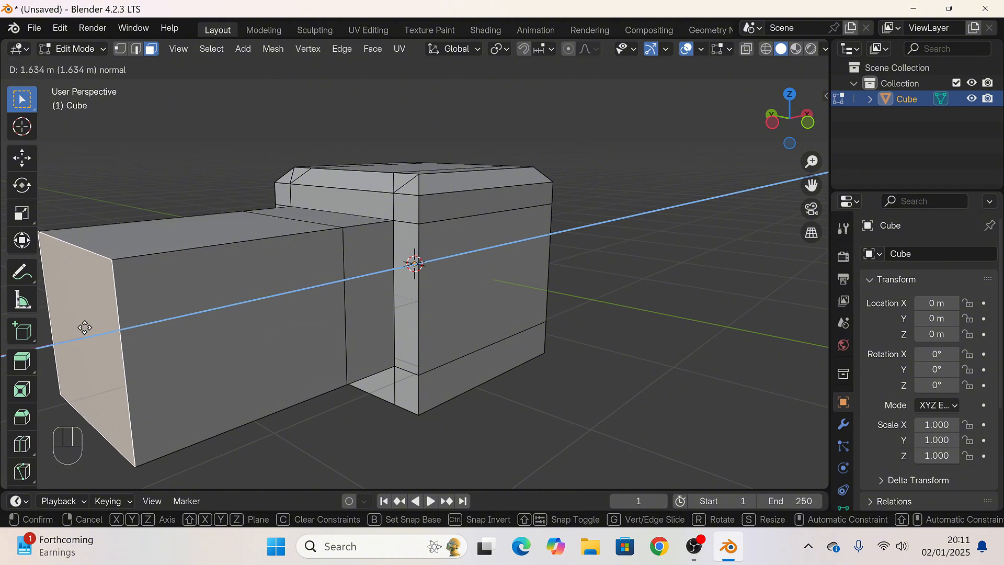
pyautogui.click(96, 325)
pyautogui.moveTo(96, 325); pyautogui.dragTo(463, 272, button='middle')
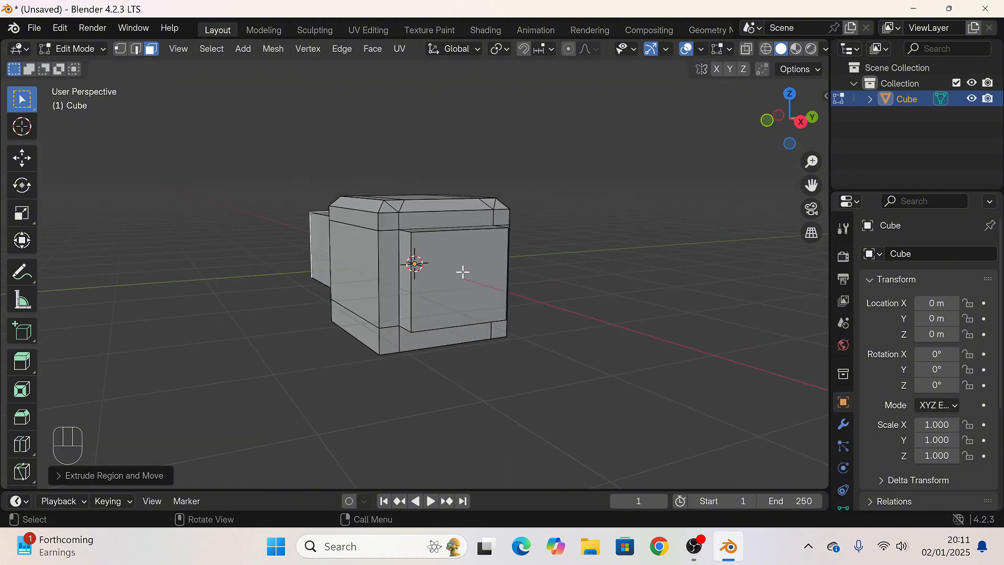
# Step: Extrude the outer face of the +X side block outward to lengthen it
pyautogui.click(462, 272)
pyautogui.press('e')
pyautogui.click(575, 336)
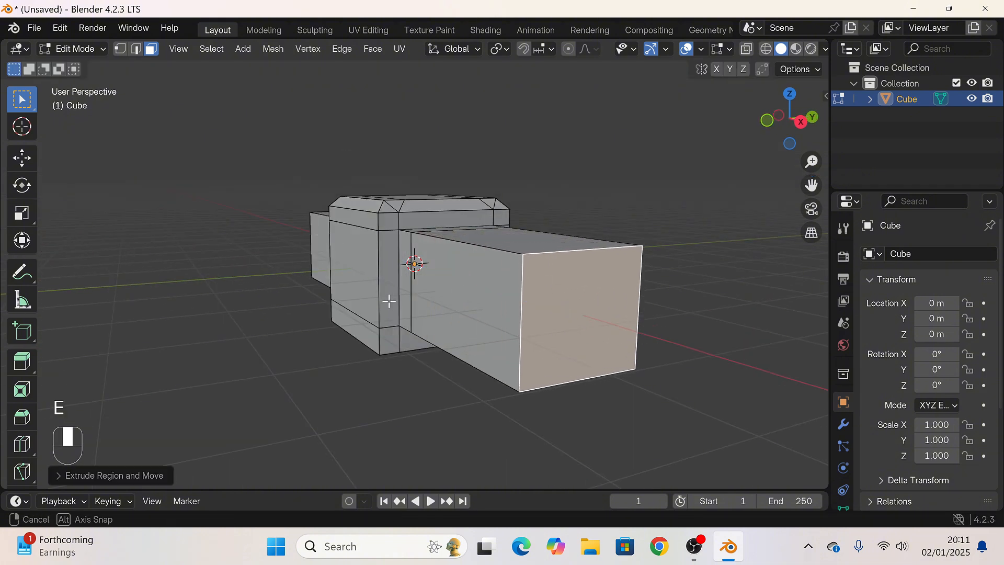
# Step: Add a lengthwise loop cut down the middle of the extruded +X block and the rest of the model
pyautogui.moveTo(389, 301); pyautogui.dragTo(351, 321, button='middle')
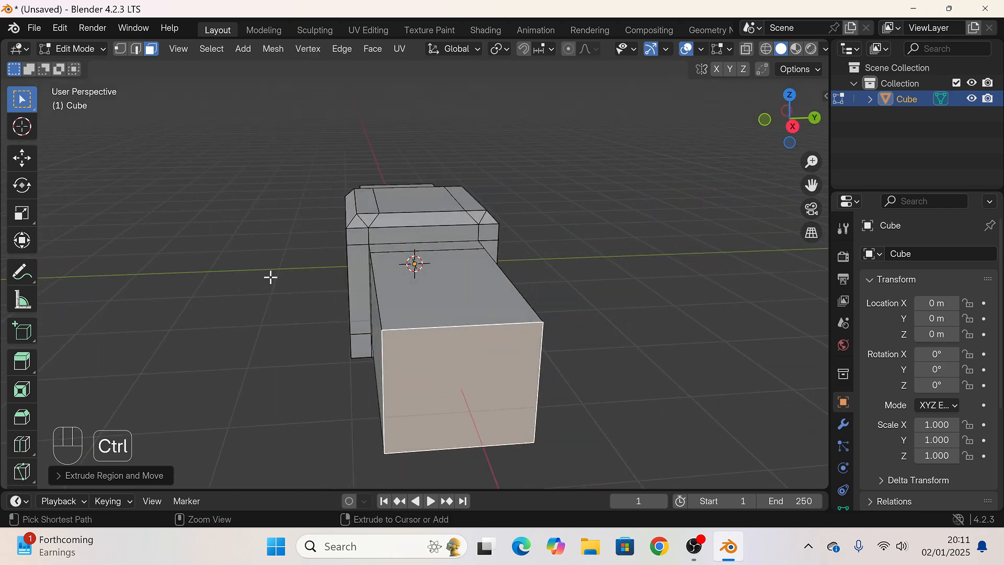
pyautogui.hotkey('ctrl', 'r')
pyautogui.click(454, 345)
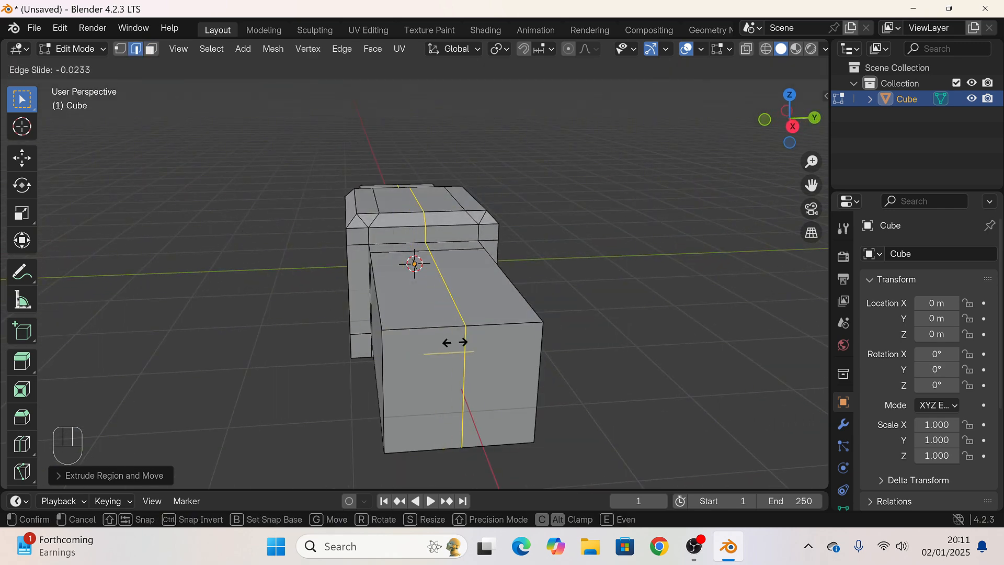
pyautogui.click(462, 341)
# Step: Add one more lengthwise loop cut on each side of the middle one, splitting the +X block into four equal strips
pyautogui.hotkey('ctrl', 'r')
pyautogui.click(443, 317)
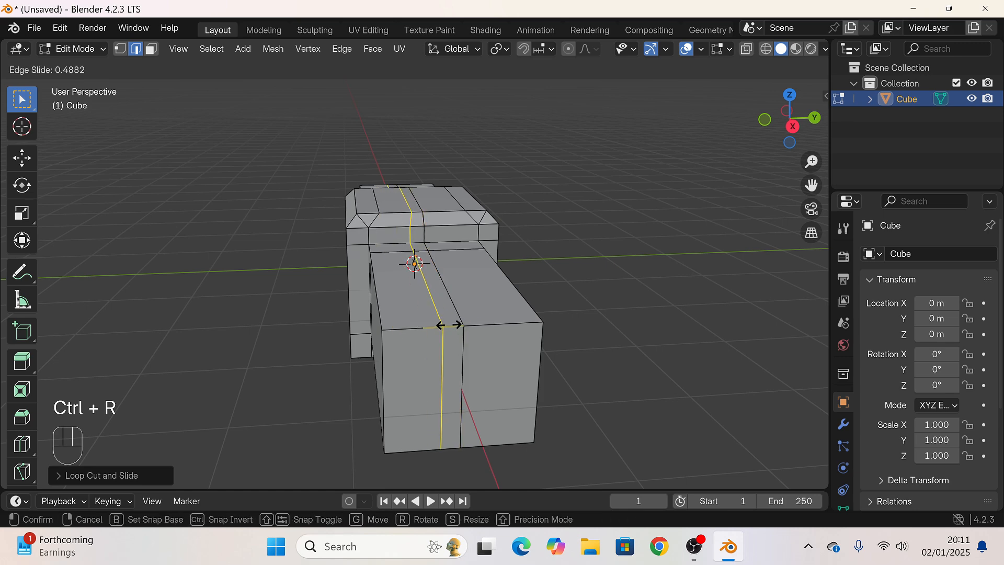
pyautogui.click(437, 325)
pyautogui.hotkey('ctrl', 'r')
pyautogui.click(497, 333)
pyautogui.click(511, 350)
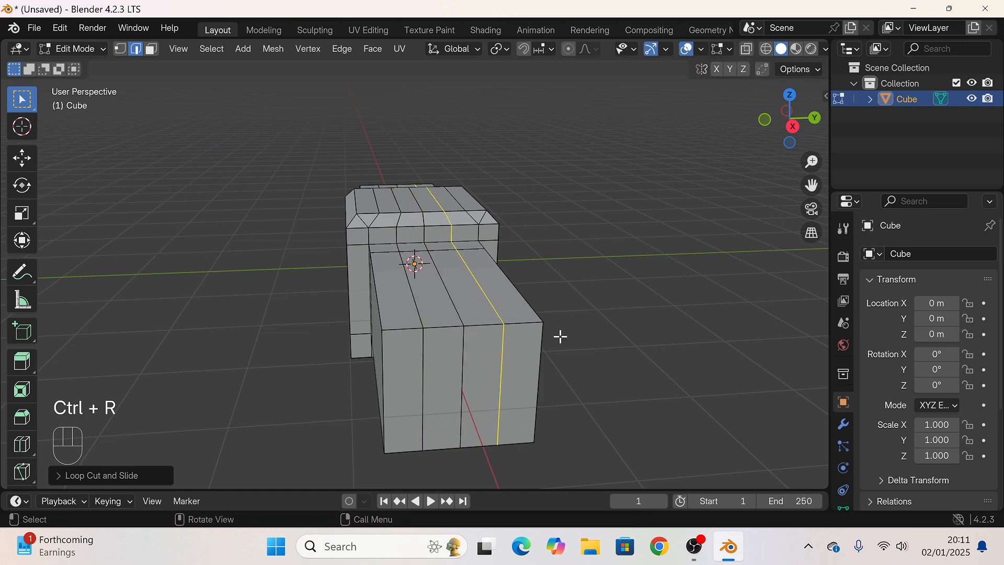
# Step: Add a crosswise loop cut around the extruded +X block and slide it toward the main body
pyautogui.hotkey('ctrl', 'r')
pyautogui.click(442, 293)
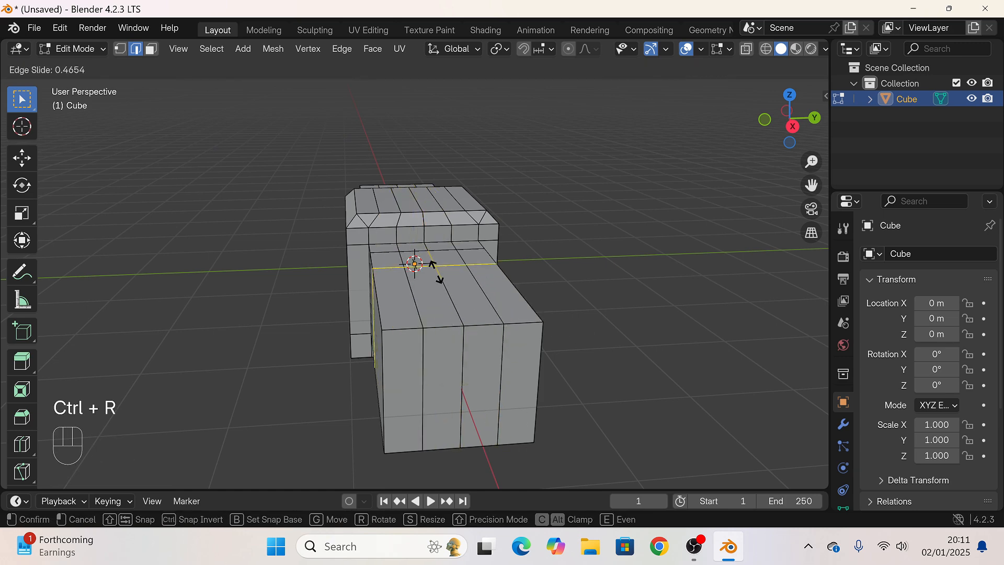
pyautogui.click(436, 271)
# Step: With vertex selection and X-ray display on, move the crosswise loop's inner vertices on the -Y side onto the centre line
pyautogui.moveTo(435, 272); pyautogui.dragTo(365, 330, button='middle')
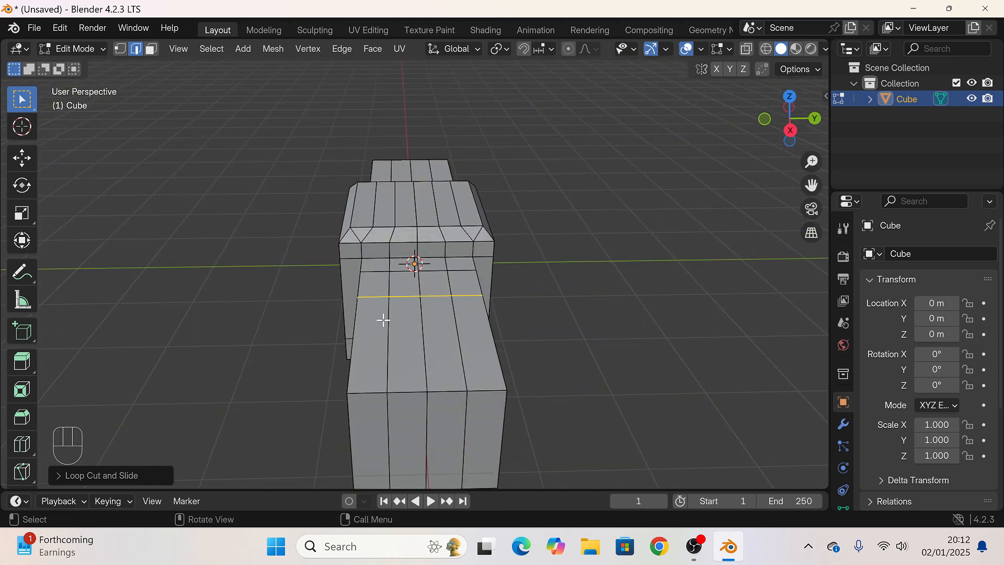
pyautogui.click(121, 48)
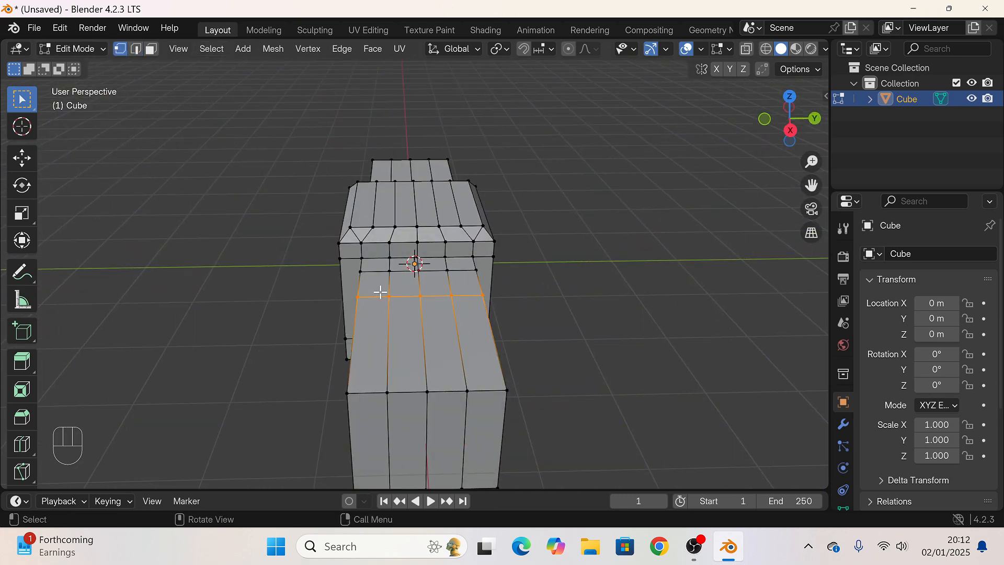
pyautogui.click(747, 49)
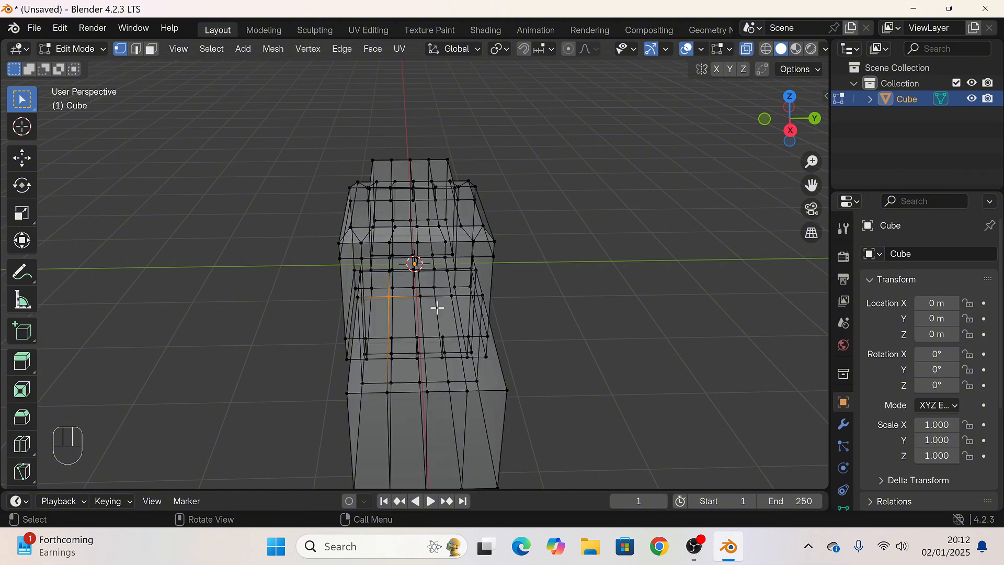
pyautogui.moveTo(437, 307); pyautogui.dragTo(427, 400, button='middle')
pyautogui.press('g')
pyautogui.click(446, 416)
# Step: Move the crosswise loop's inner vertices on the +Y side along Y onto the centre line
pyautogui.click(429, 363)
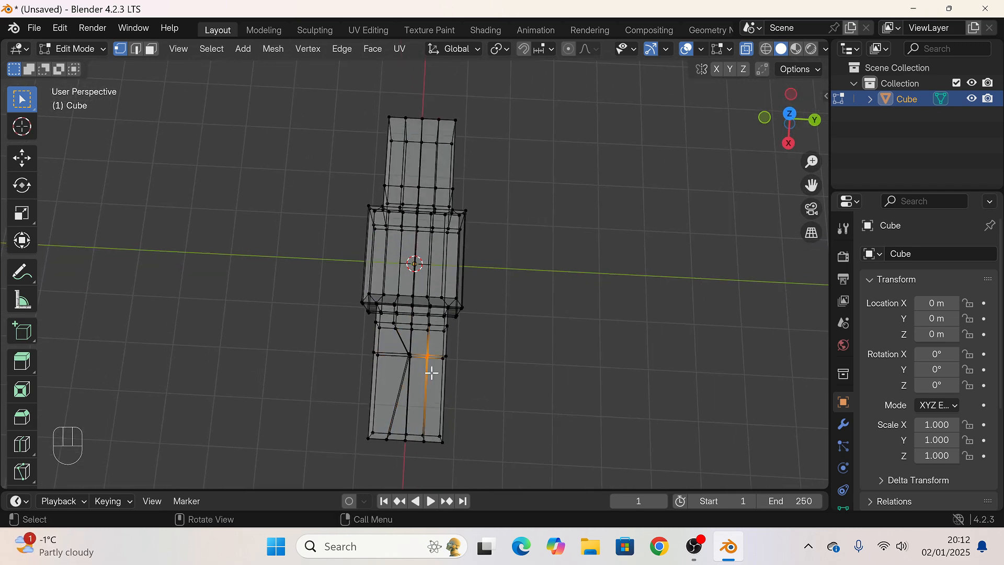
pyautogui.press('g')
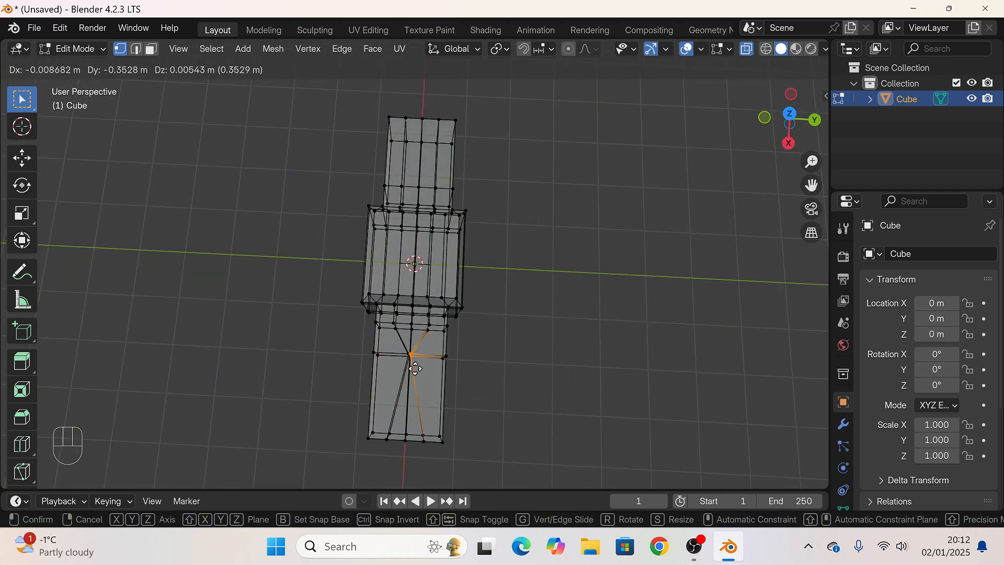
pyautogui.press('y')
pyautogui.click(450, 367)
# Step: Merge the overlapping vertices at the middle of the crosswise loop on the +X block's upper surface
pyautogui.moveTo(450, 368); pyautogui.dragTo(451, 296, button='middle')
pyautogui.scroll(4, 444, 426)
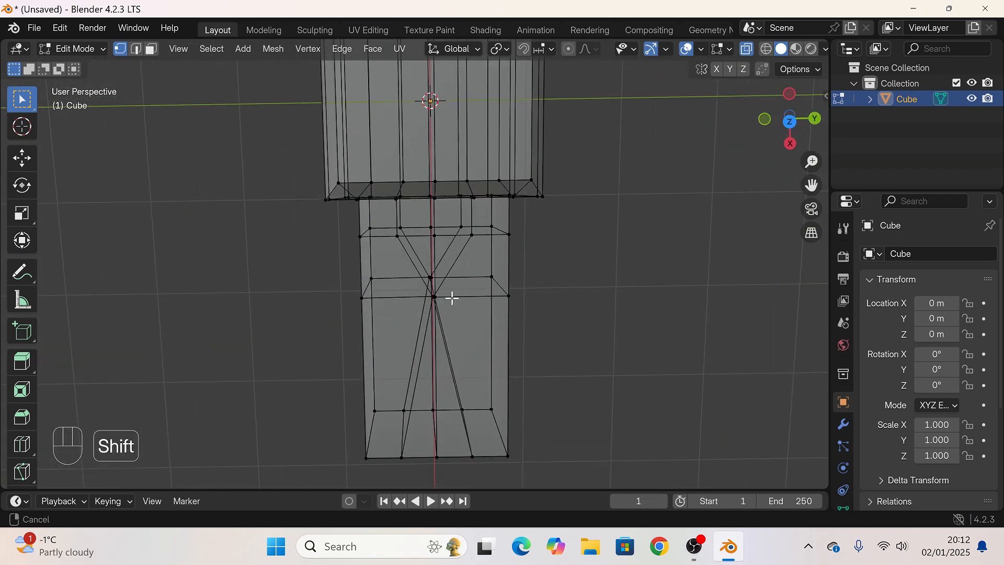
pyautogui.scroll(3, 462, 300)
pyautogui.moveTo(455, 273); pyautogui.dragTo(484, 300)
pyautogui.press('m')
pyautogui.click(486, 300)
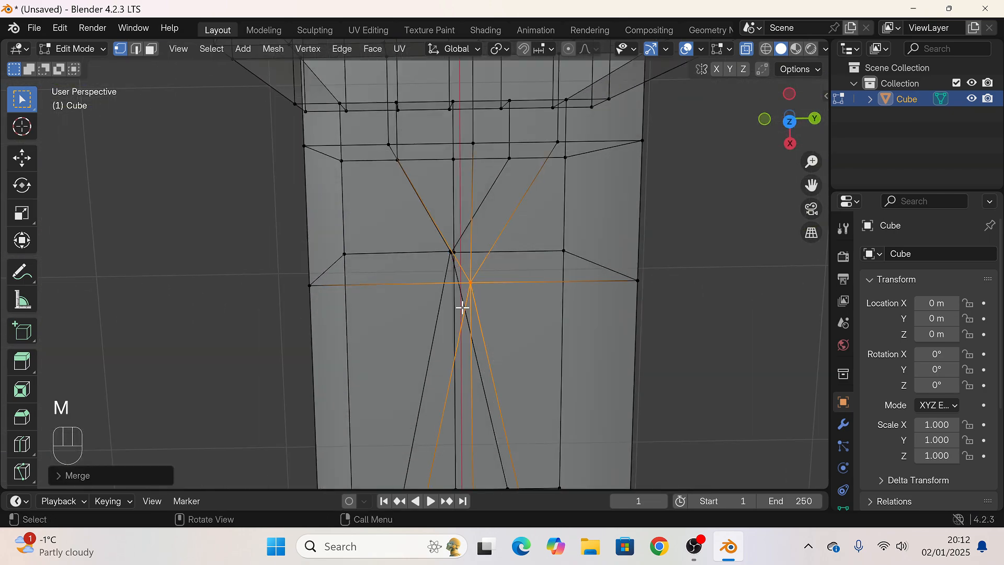
# Step: Turn off X-ray display and merge the overlapping vertices at the middle of the crosswise loop on the block's underside
pyautogui.moveTo(440, 254); pyautogui.dragTo(512, 225, button='middle')
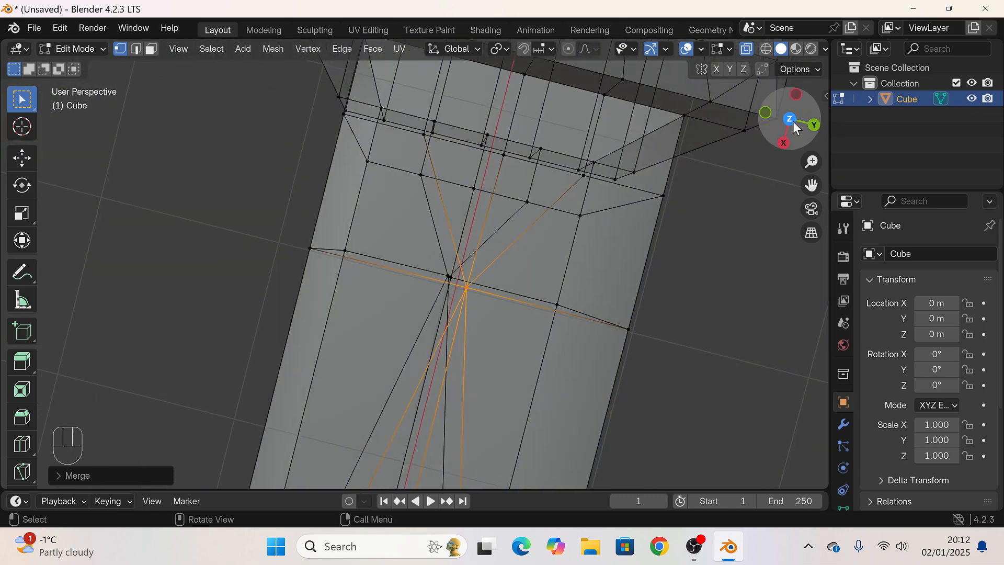
pyautogui.click(791, 121)
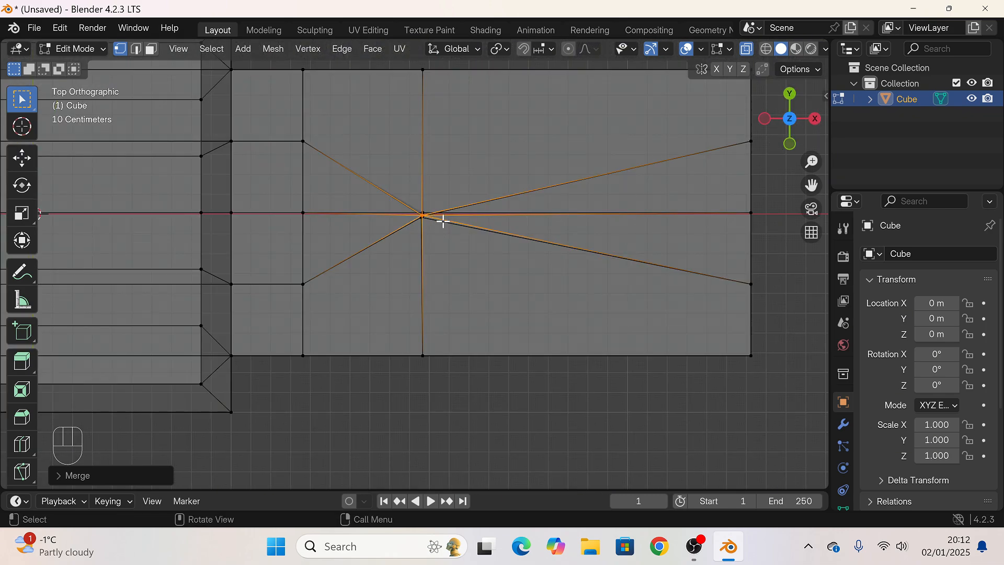
pyautogui.scroll(6, 442, 221)
pyautogui.click(747, 50)
pyautogui.moveTo(460, 418); pyautogui.dragTo(460, 282, button='middle')
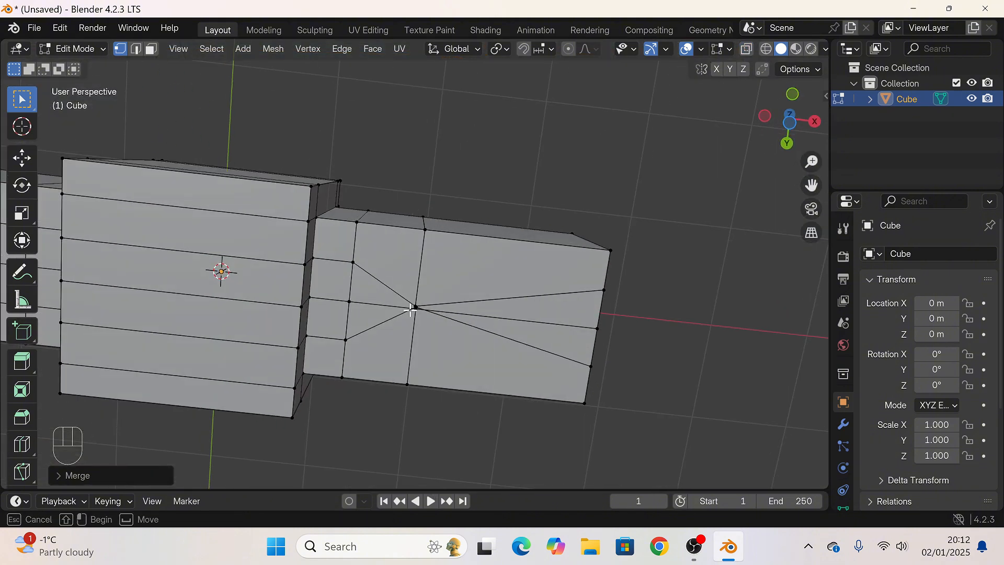
pyautogui.click(426, 329)
pyautogui.press('m')
pyautogui.click(589, 354)
# Step: Delete the two middle faces on the outer end of the +X block
pyautogui.moveTo(589, 353); pyautogui.dragTo(462, 335, button='middle')
pyautogui.click(500, 287)
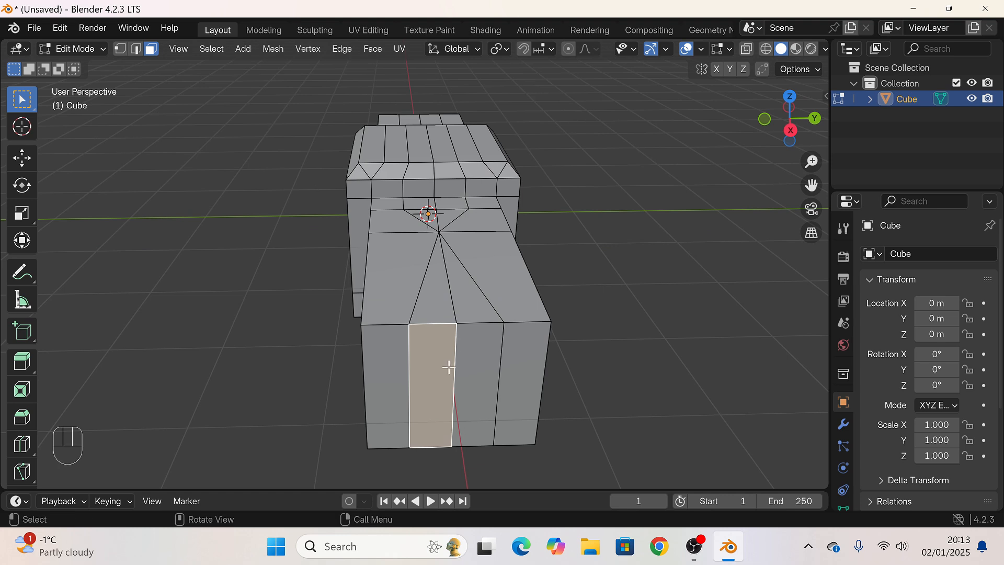
pyautogui.press('x')
pyautogui.press('Escape')
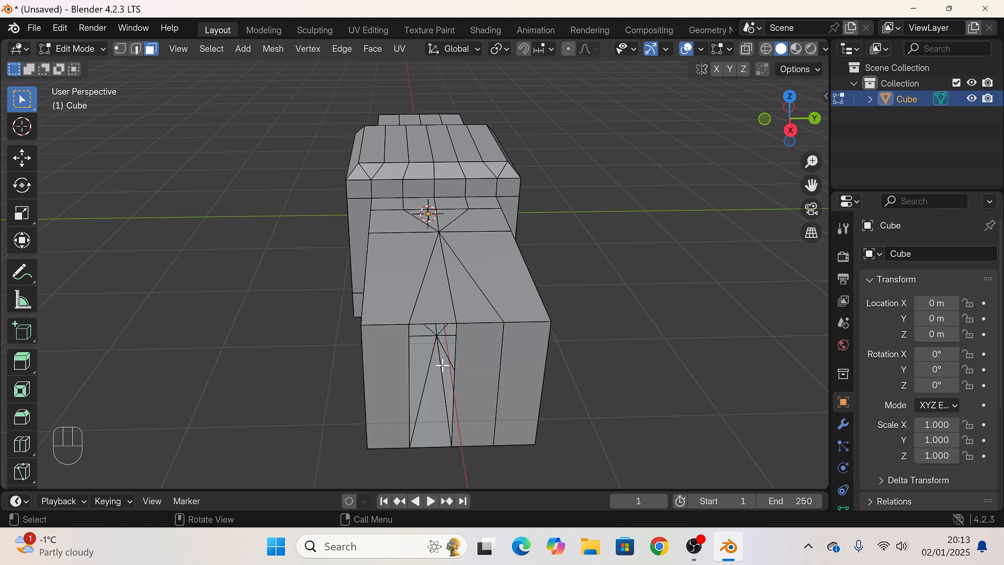
pyautogui.press('x')
pyautogui.click(469, 355)
# Step: Delete the two triangular faces in the middle of the +X block's upper surface
pyautogui.click(459, 312)
pyautogui.press('Delete')
pyautogui.click(432, 308)
pyautogui.click(440, 309)
pyautogui.press('Delete')
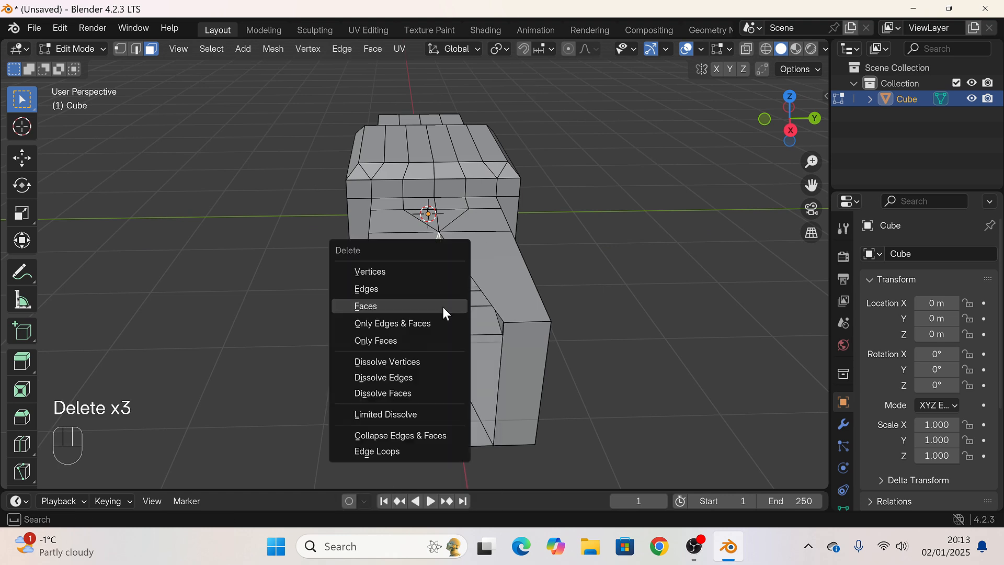
pyautogui.click(442, 307)
# Step: Delete the two triangular faces in the middle of the +X block's underside, opening a V-shaped notch
pyautogui.moveTo(446, 368); pyautogui.dragTo(403, 249, button='middle')
pyautogui.click(444, 410)
pyautogui.press('Delete')
pyautogui.click(438, 368)
pyautogui.click(428, 402)
pyautogui.press('Delete')
pyautogui.click(424, 369)
# Step: Close the open inner side of the -Y prong with a new face from its boundary edges
pyautogui.click(403, 249)
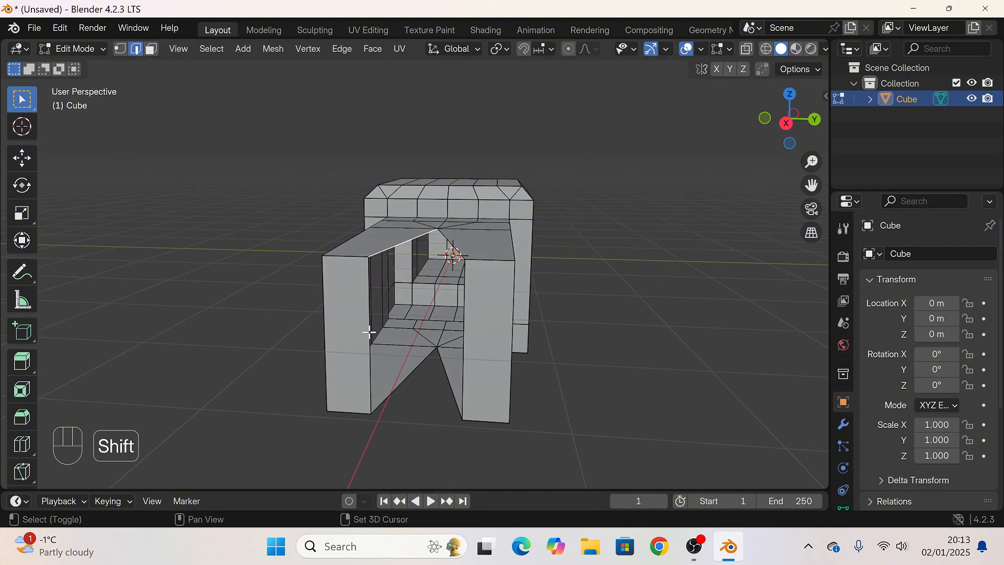
pyautogui.hotkey('ctrl', 'e')
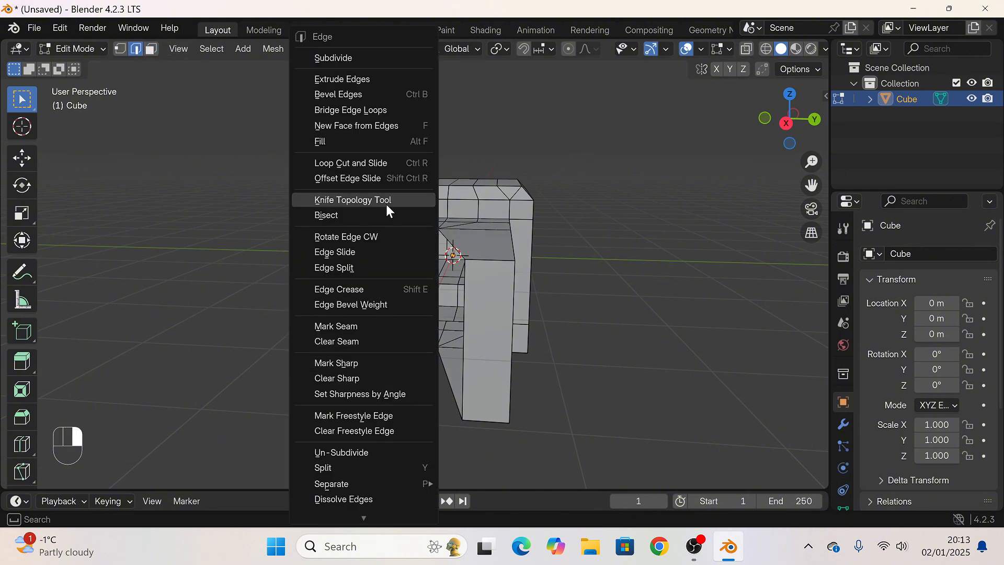
pyautogui.click(365, 127)
pyautogui.click(602, 329)
# Step: Close the open inner side of the +Y prong with a new face from its boundary edges
pyautogui.moveTo(602, 329); pyautogui.dragTo(510, 253, button='middle')
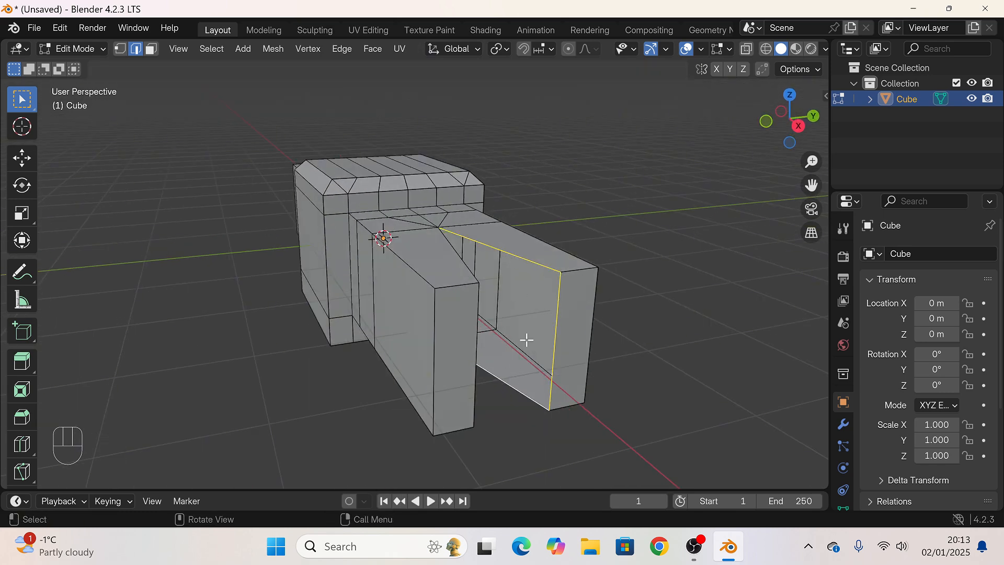
pyautogui.hotkey('ctrl', 'e')
pyautogui.click(483, 128)
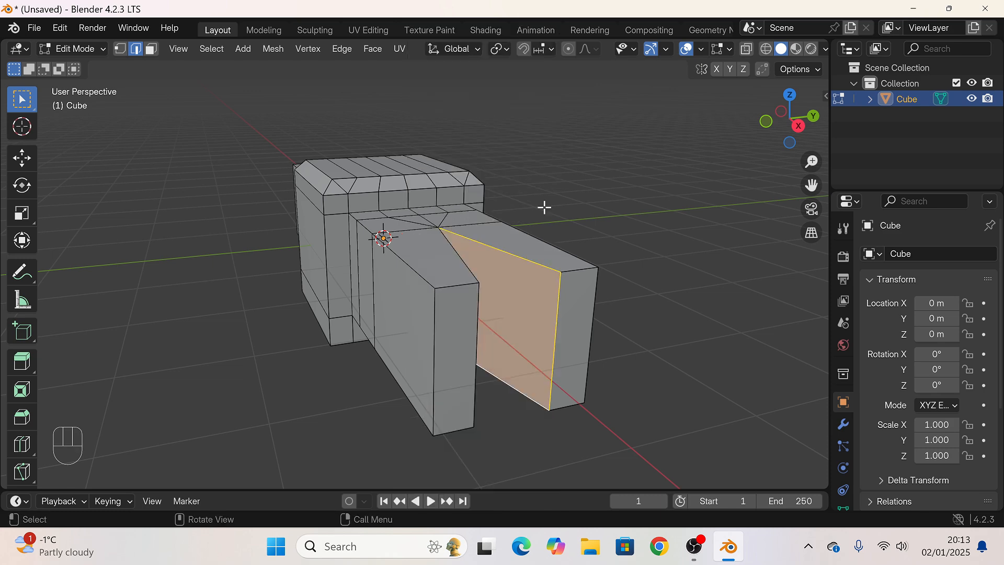
pyautogui.click(625, 342)
# Step: Examine the notch and both prongs from several angles in X-ray and solid display
pyautogui.moveTo(627, 347); pyautogui.dragTo(592, 338, button='middle')
pyautogui.scroll(7, 420, 328)
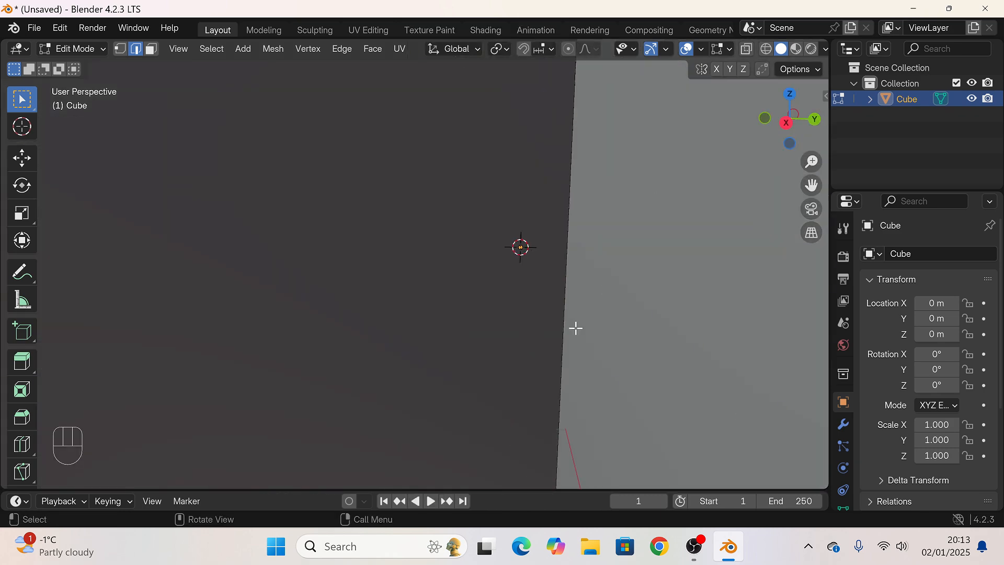
pyautogui.click(746, 48)
pyautogui.moveTo(555, 229); pyautogui.dragTo(646, 260, button='middle')
pyautogui.scroll(-6, 544, 287)
pyautogui.scroll(-7, 582, 248)
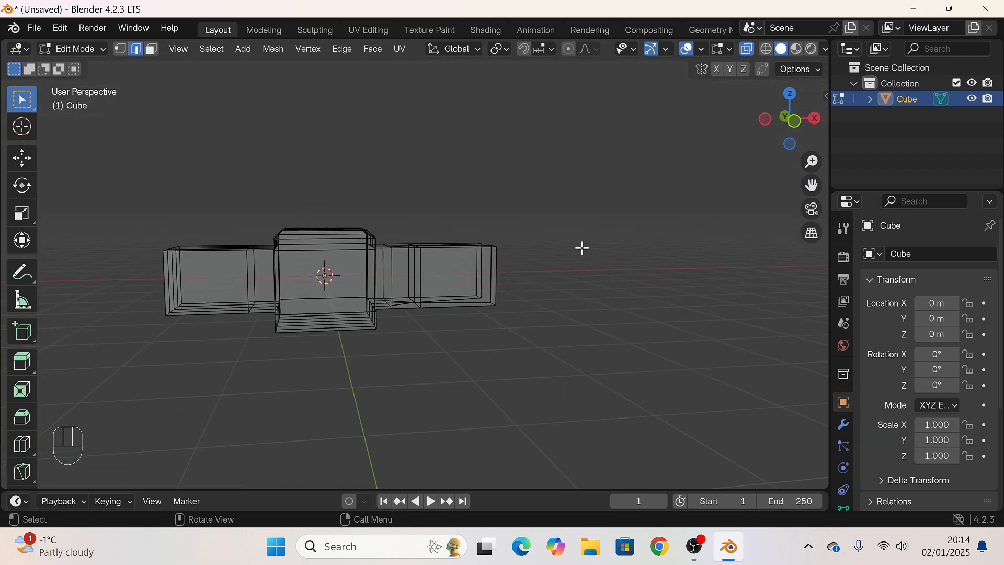
pyautogui.moveTo(582, 247); pyautogui.dragTo(383, 250, button='middle')
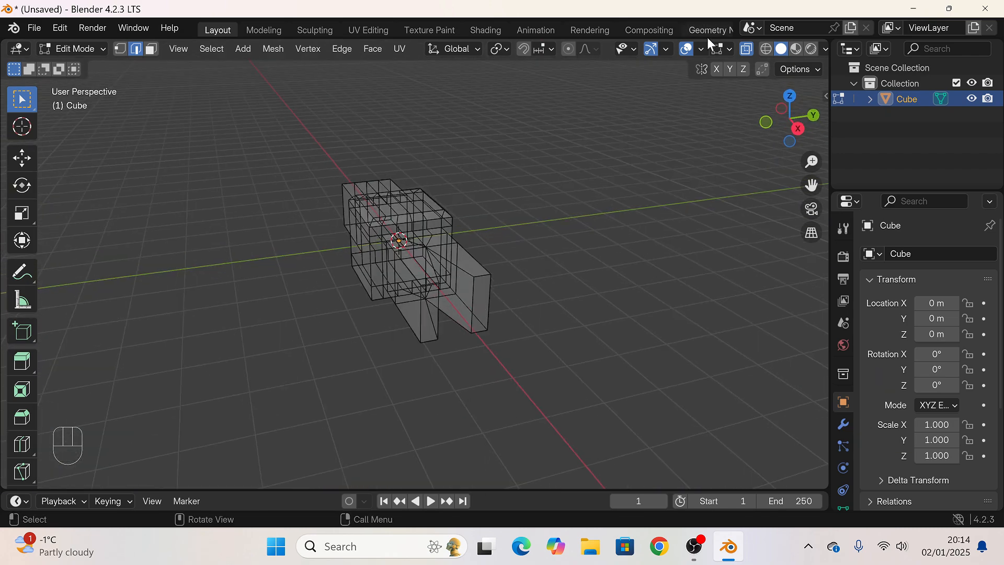
pyautogui.click(746, 48)
pyautogui.moveTo(478, 260); pyautogui.dragTo(462, 287, button='middle')
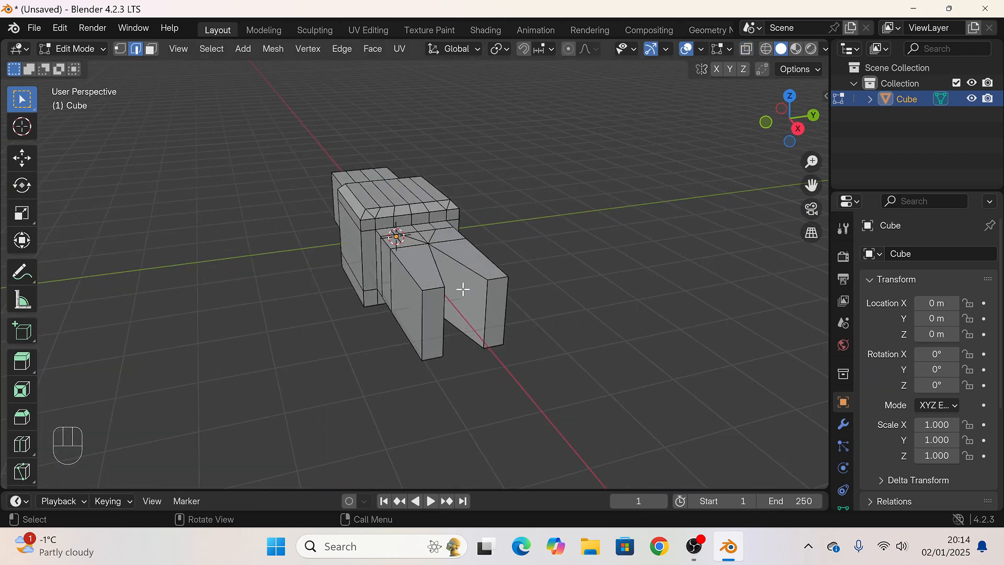
# Step: Add four evenly spaced crosswise loop cuts along the -Y prong
pyautogui.scroll(3, 462, 287)
pyautogui.hotkey('ctrl', 'r')
pyautogui.press('KP_Multiply')
pyautogui.hotkey('ctrl', 'r')
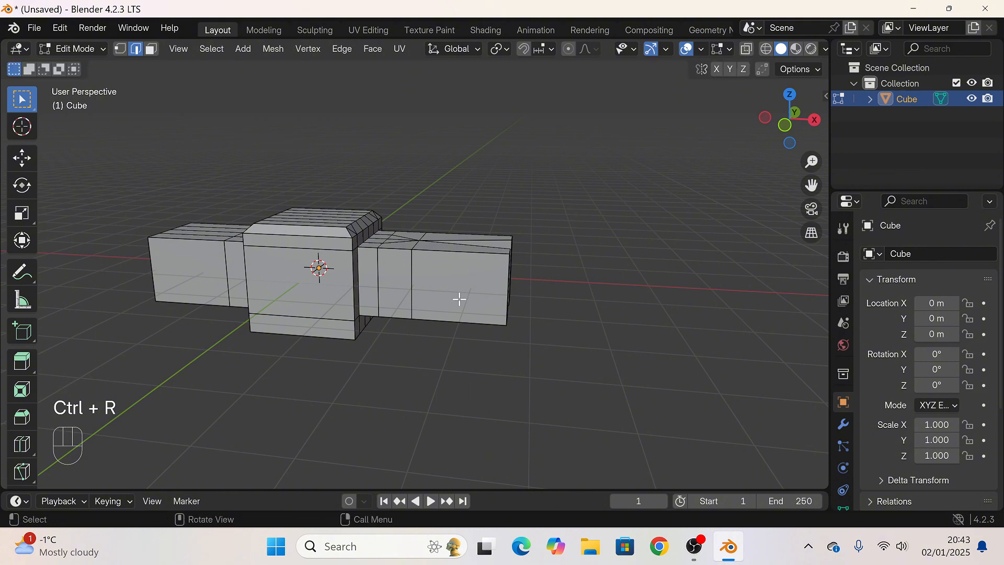
pyautogui.hotkey('ctrl', 'r')
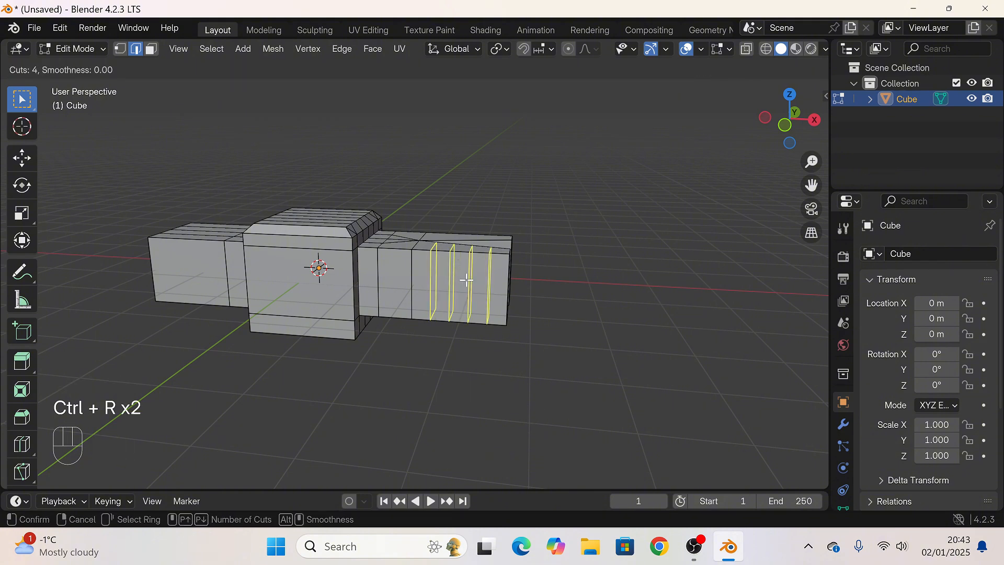
pyautogui.click(466, 280)
pyautogui.click(466, 280)
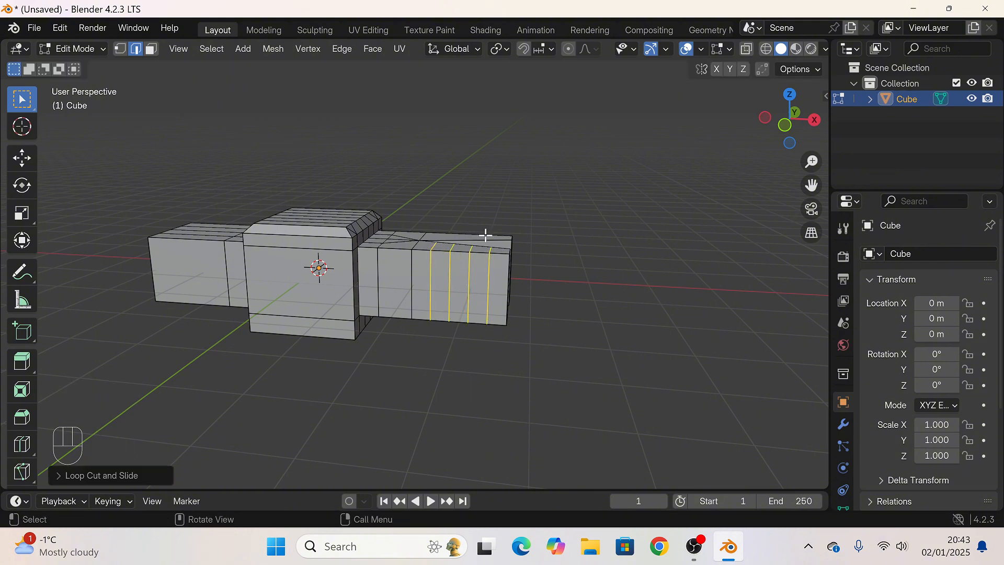
# Step: Add evenly spaced crosswise loop cuts along the +Y prong
pyautogui.moveTo(487, 233); pyautogui.dragTo(379, 321, button='middle')
pyautogui.hotkey('ctrl', 'r')
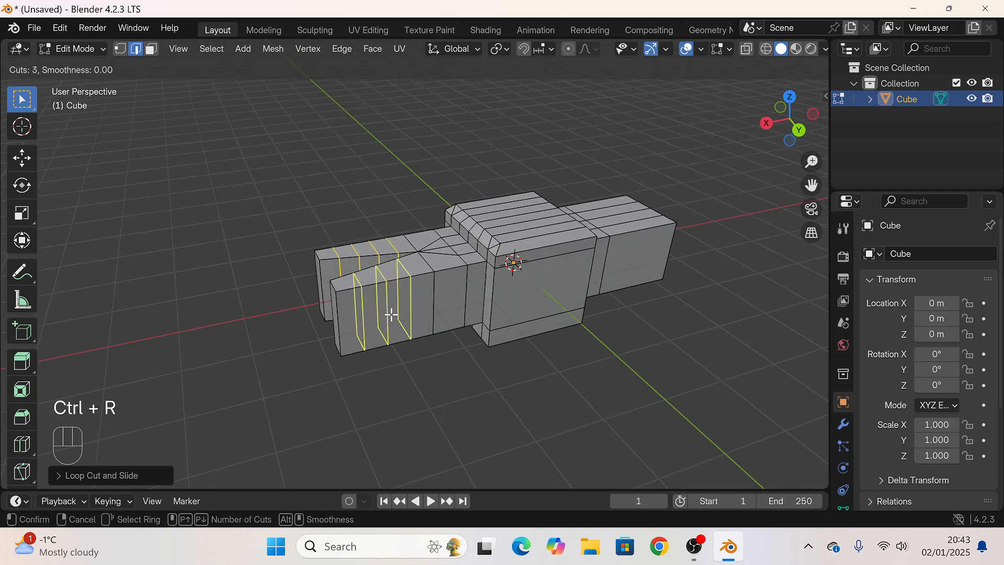
pyautogui.click(391, 314)
pyautogui.click(383, 315)
# Step: Select all faces of both prongs using wireframe display, return to solid shading and scale the prongs down slightly
pyautogui.moveTo(419, 390); pyautogui.dragTo(608, 304, button='middle')
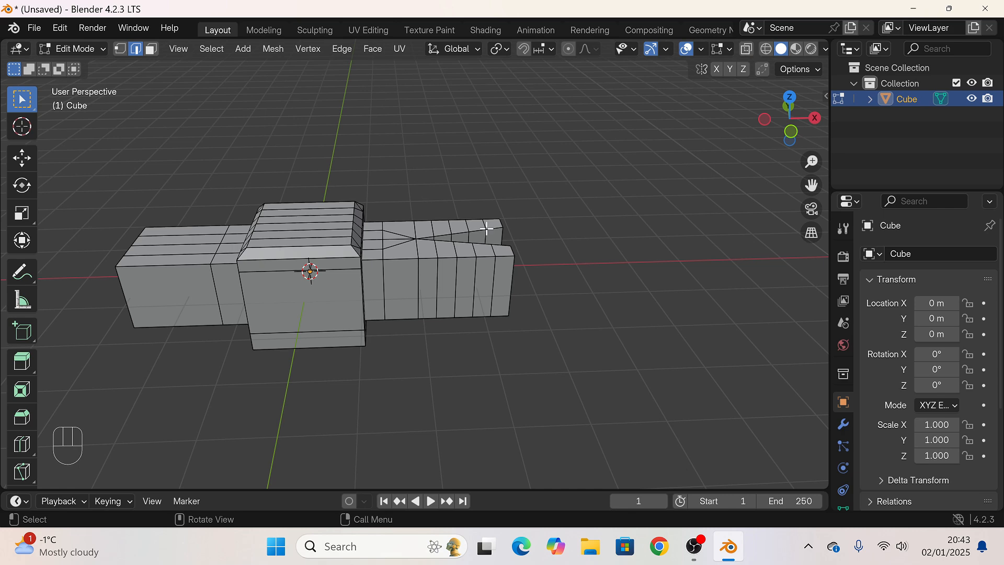
pyautogui.click(764, 49)
pyautogui.moveTo(493, 309); pyautogui.dragTo(252, 57, button='middle')
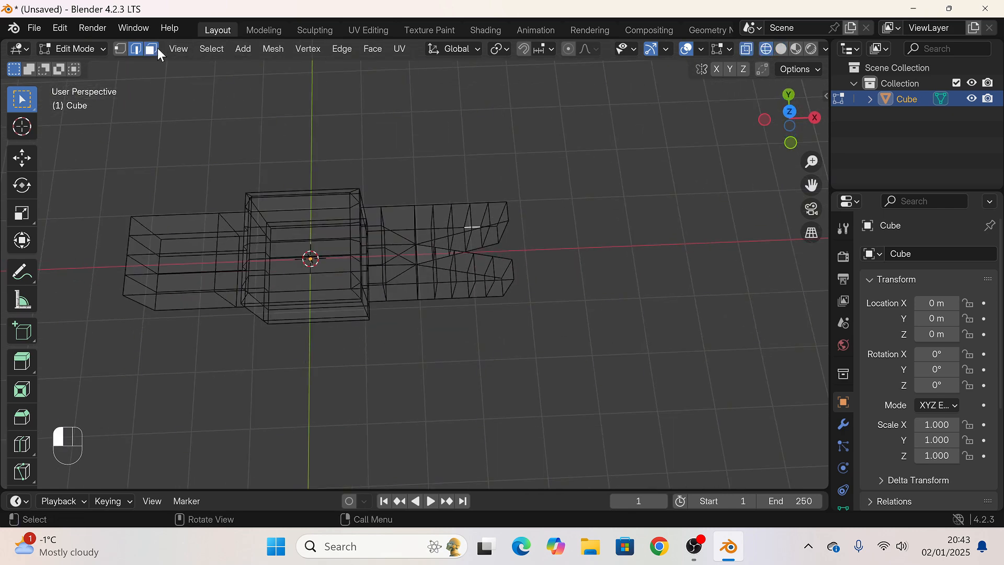
pyautogui.moveTo(415, 186); pyautogui.dragTo(542, 315)
pyautogui.moveTo(522, 237)
pyautogui.mouseDown(button='middle')
pyautogui.moveTo(616, 190)
pyautogui.moveTo(534, 274)
pyautogui.mouseUp(button='middle')
pyautogui.hotkey('alt', 'z')
pyautogui.click(781, 48)
pyautogui.moveTo(374, 408); pyautogui.dragTo(329, 434, button='middle')
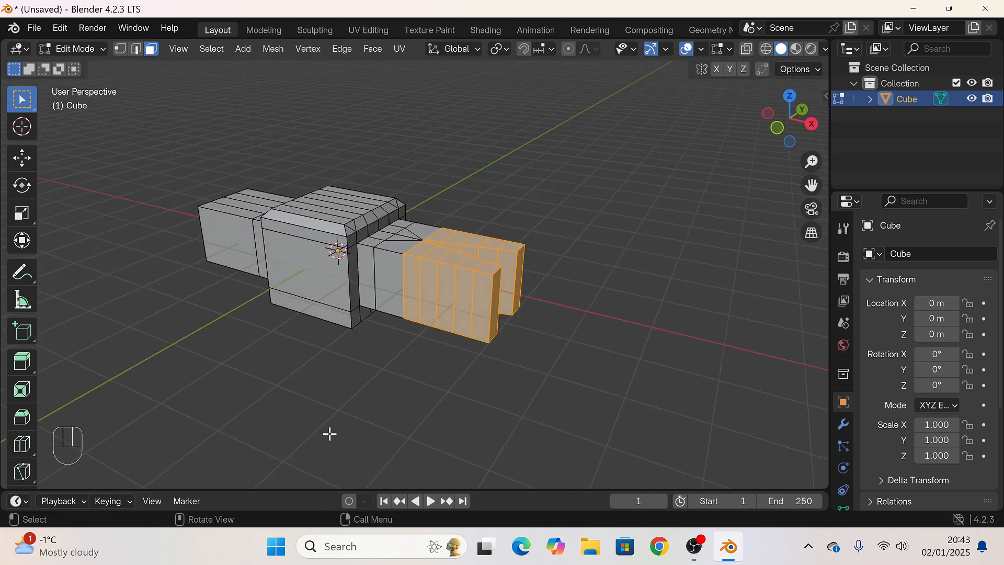
pyautogui.press('s')
pyautogui.click(424, 330)
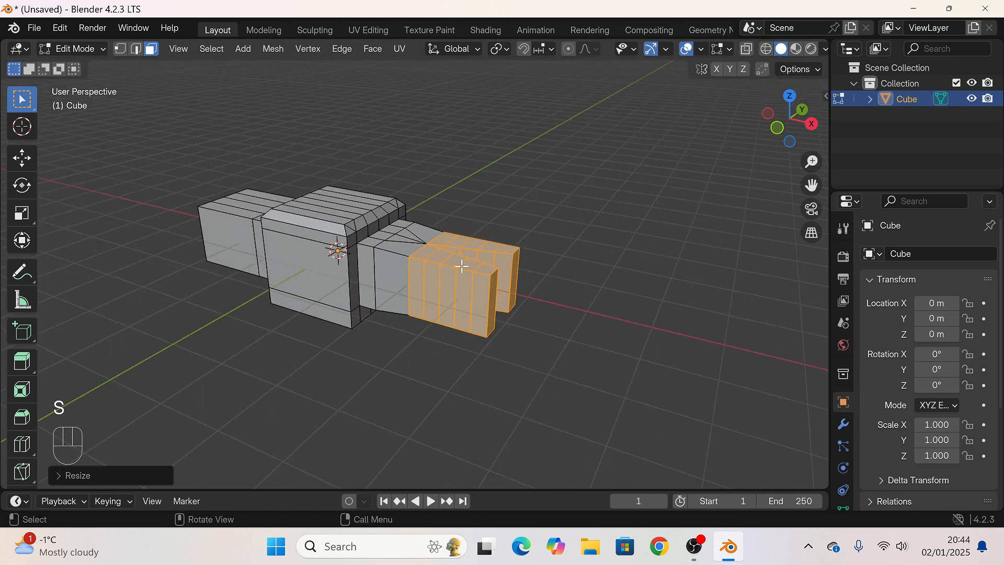
# Step: Select the faces of both prongs beyond the first loop cut in X-ray display and scale them down slightly
pyautogui.click(528, 287)
pyautogui.moveTo(513, 289); pyautogui.dragTo(538, 284, button='middle')
pyautogui.moveTo(450, 224); pyautogui.dragTo(528, 333)
pyautogui.click(747, 47)
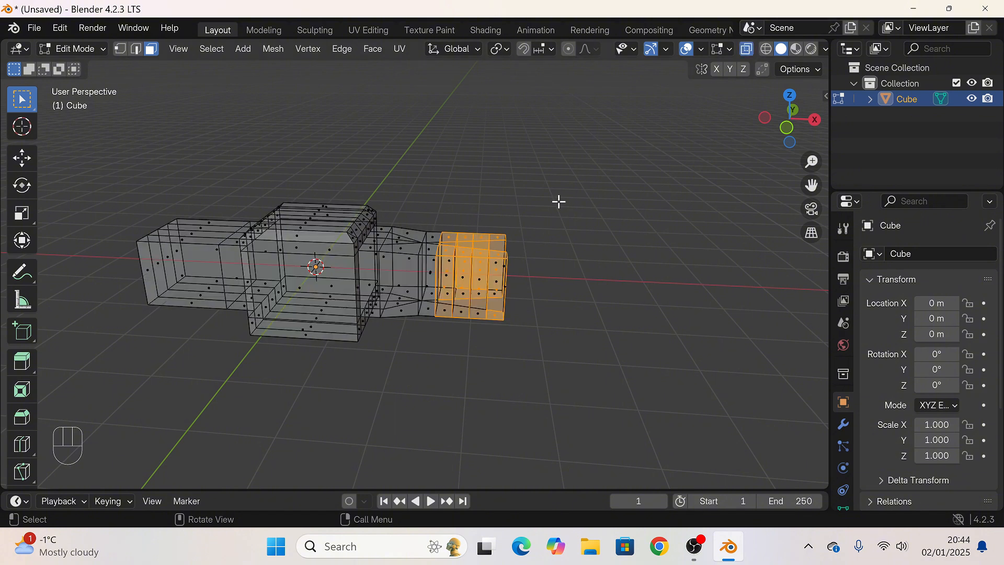
pyautogui.moveTo(450, 204); pyautogui.dragTo(517, 343)
pyautogui.moveTo(592, 272); pyautogui.dragTo(595, 267, button='middle')
pyautogui.moveTo(446, 220); pyautogui.dragTo(549, 357)
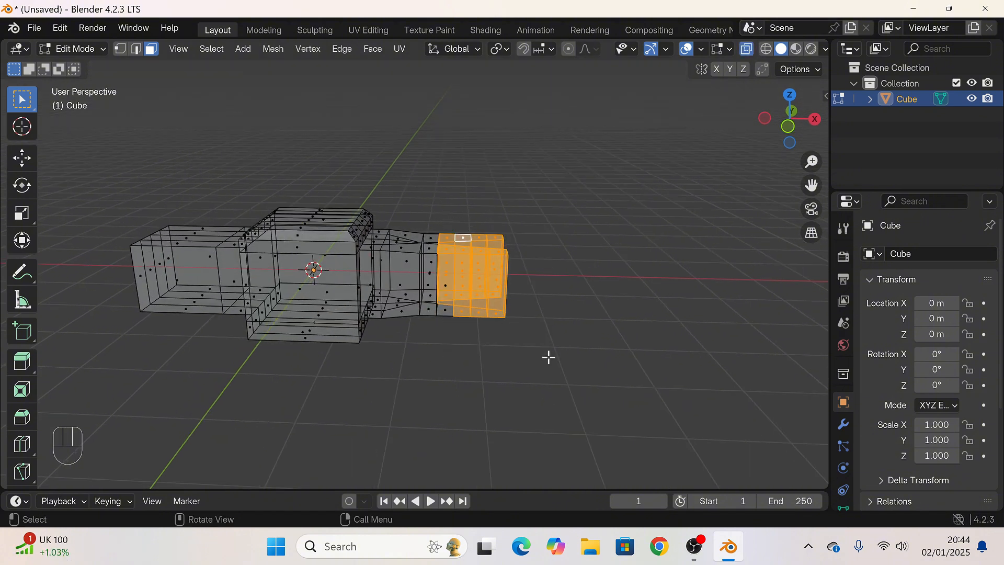
pyautogui.moveTo(451, 219); pyautogui.dragTo(512, 373)
pyautogui.press('s')
pyautogui.click(518, 359)
pyautogui.click(541, 345)
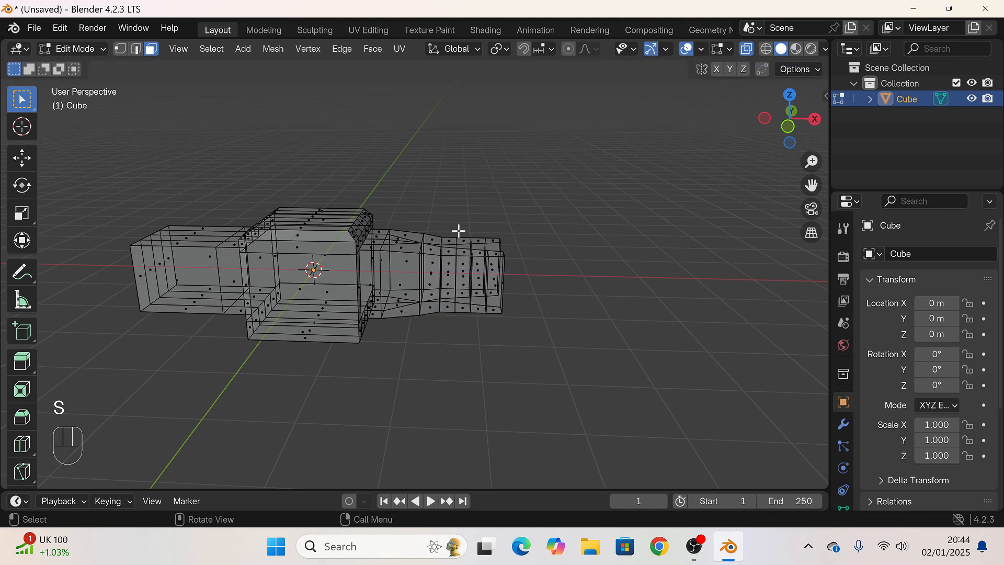
# Step: Scale down progressively shorter outer portions of both prongs so they taper towards the +X end
pyautogui.moveTo(459, 228); pyautogui.dragTo(544, 360)
pyautogui.press('s')
pyautogui.click(531, 344)
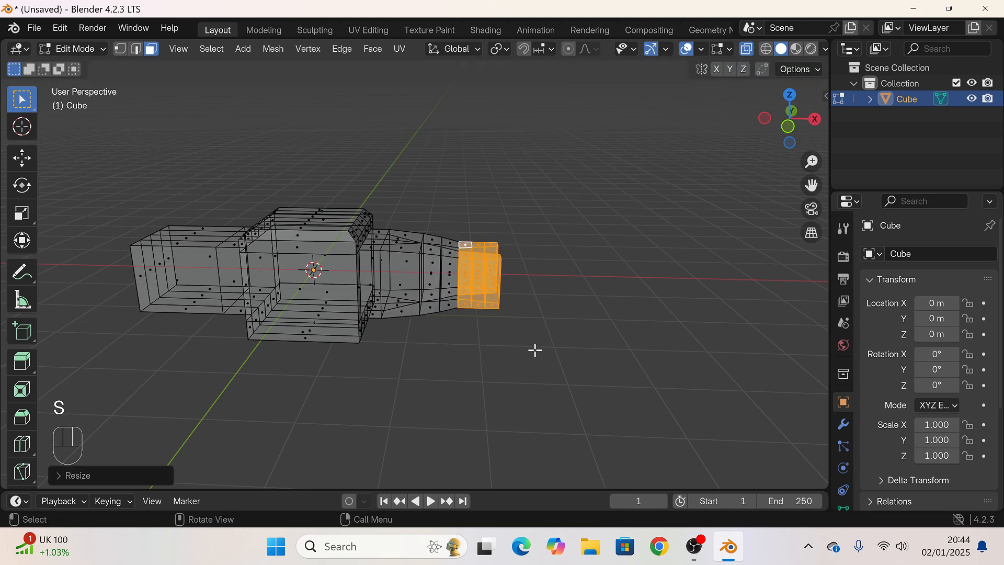
pyautogui.click(534, 350)
pyautogui.moveTo(473, 218); pyautogui.dragTo(531, 337)
pyautogui.click(527, 328)
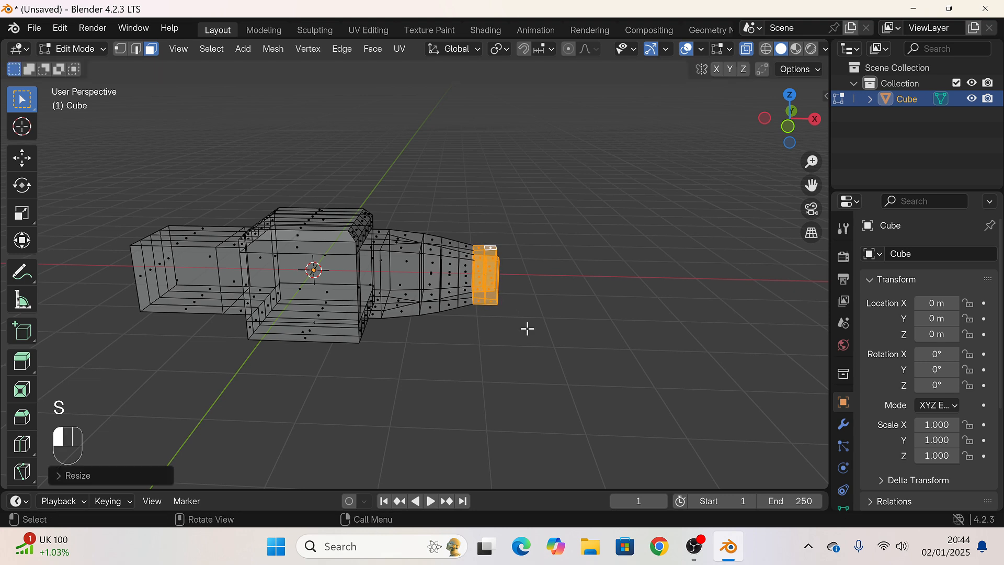
# Step: Scale both prongs' end sections to about 0.8, extrude them about 0.28 m outward and shrink the new ends
pyautogui.moveTo(492, 237); pyautogui.dragTo(540, 351)
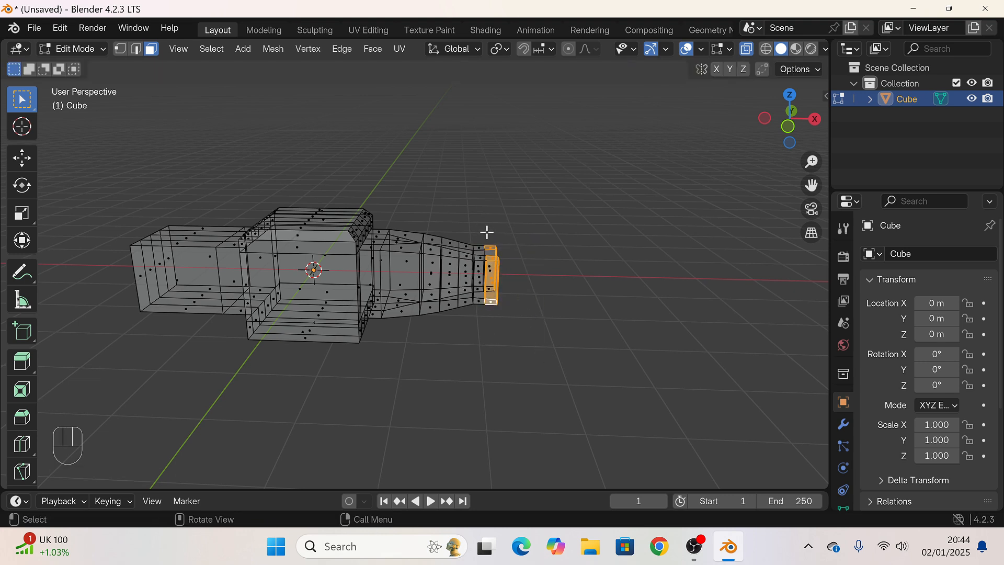
pyautogui.press('s')
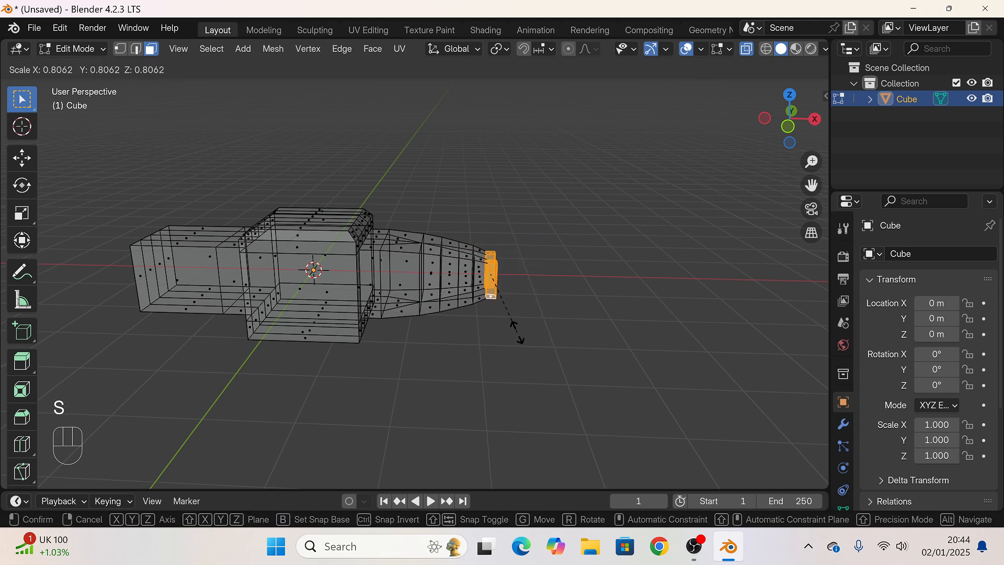
pyautogui.click(519, 336)
pyautogui.press('e')
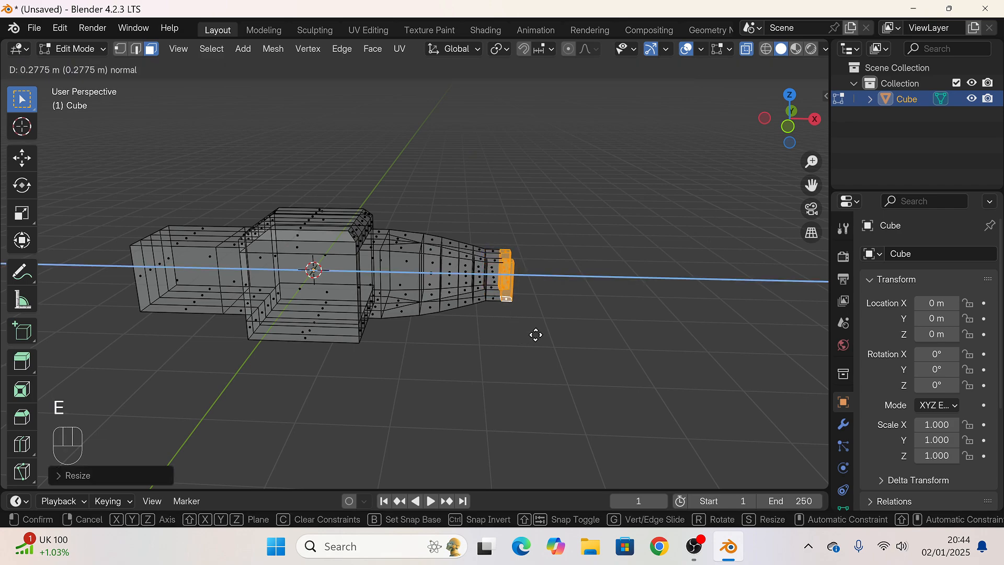
pyautogui.click(534, 335)
pyautogui.press('s')
pyautogui.click(548, 342)
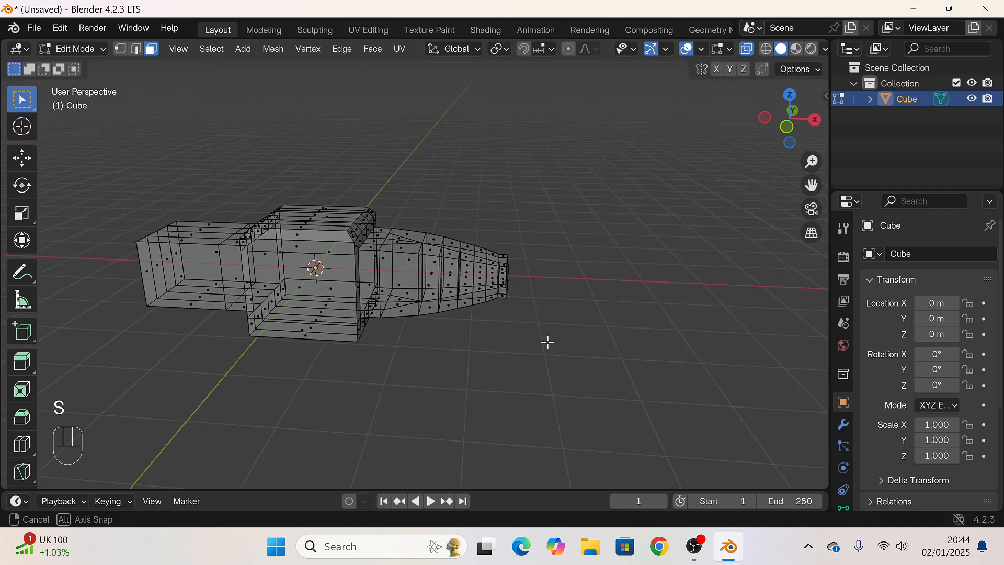
# Step: Select both prongs in a near-front view, rotate them slightly downward and move them down
pyautogui.moveTo(547, 342); pyautogui.dragTo(500, 258, button='middle')
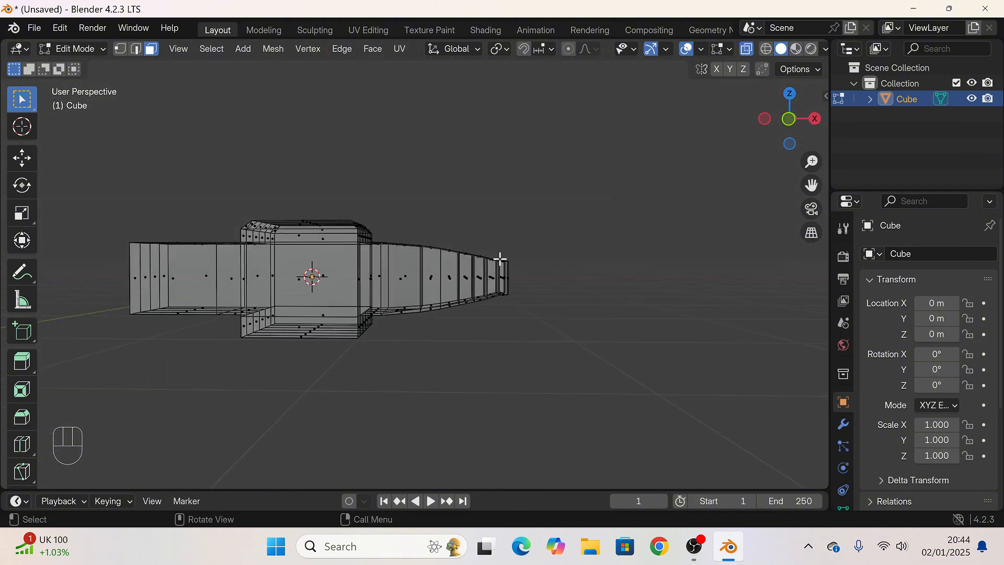
pyautogui.press('l')
pyautogui.press('r')
pyautogui.click(554, 360)
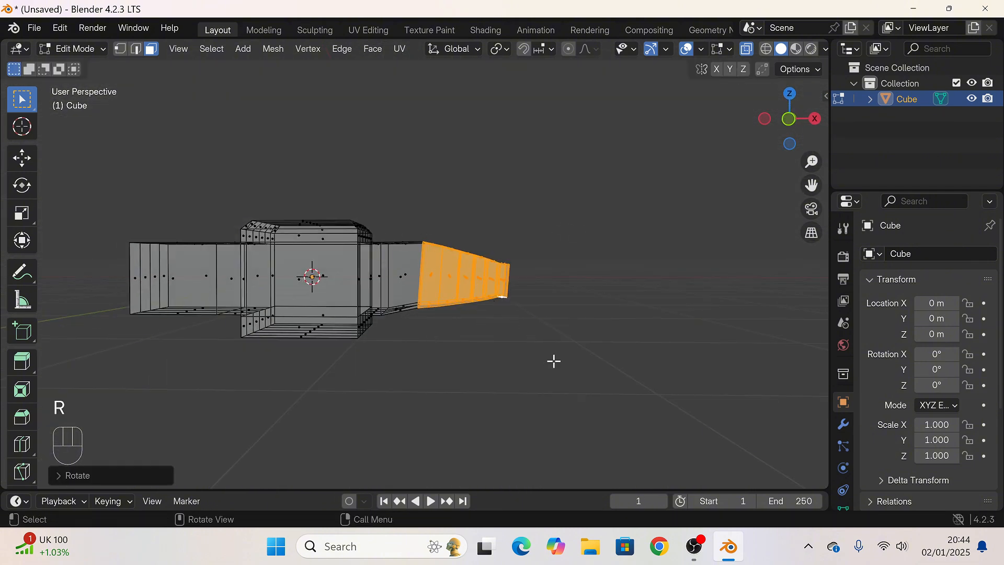
pyautogui.press('g')
pyautogui.click(554, 367)
# Step: Rotate successively shorter outer portions of the prongs clockwise to begin a downward curve
pyautogui.moveTo(451, 246); pyautogui.dragTo(538, 372)
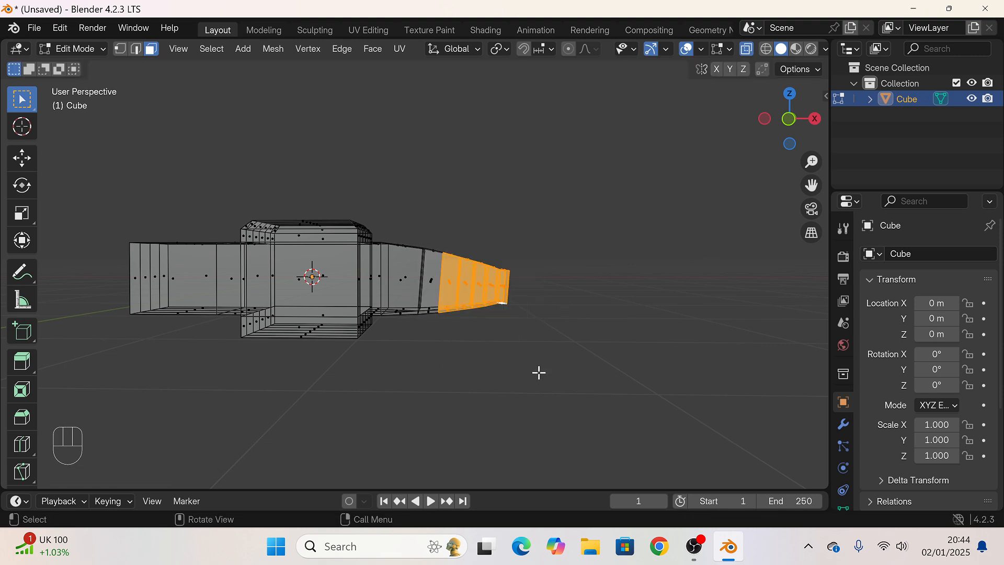
pyautogui.press('r')
pyautogui.click(538, 389)
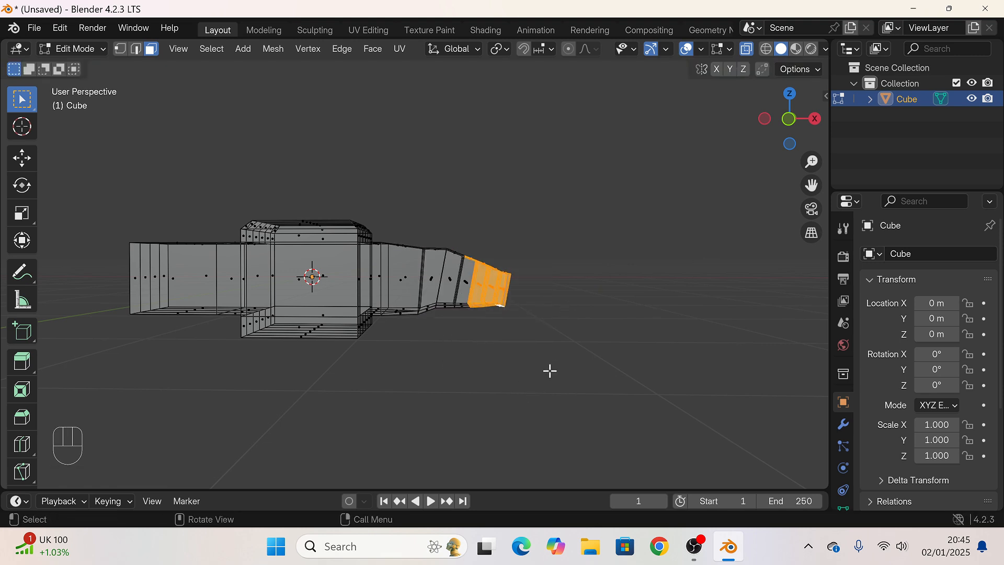
pyautogui.press('r')
pyautogui.click(538, 386)
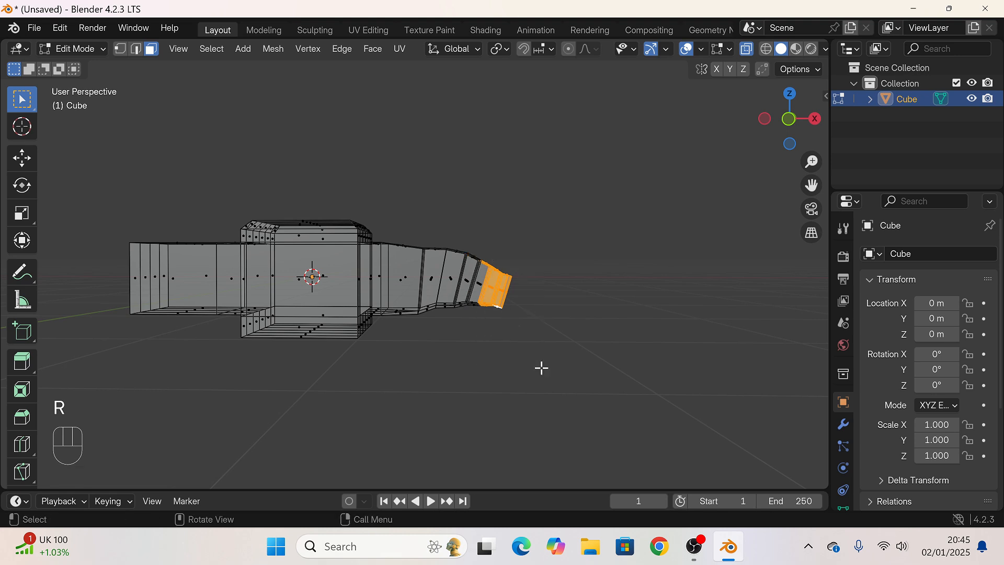
# Step: Rotate the last prong sections further downward, then shift the end sections outward and down
pyautogui.press('r')
pyautogui.click(538, 385)
pyautogui.press('g')
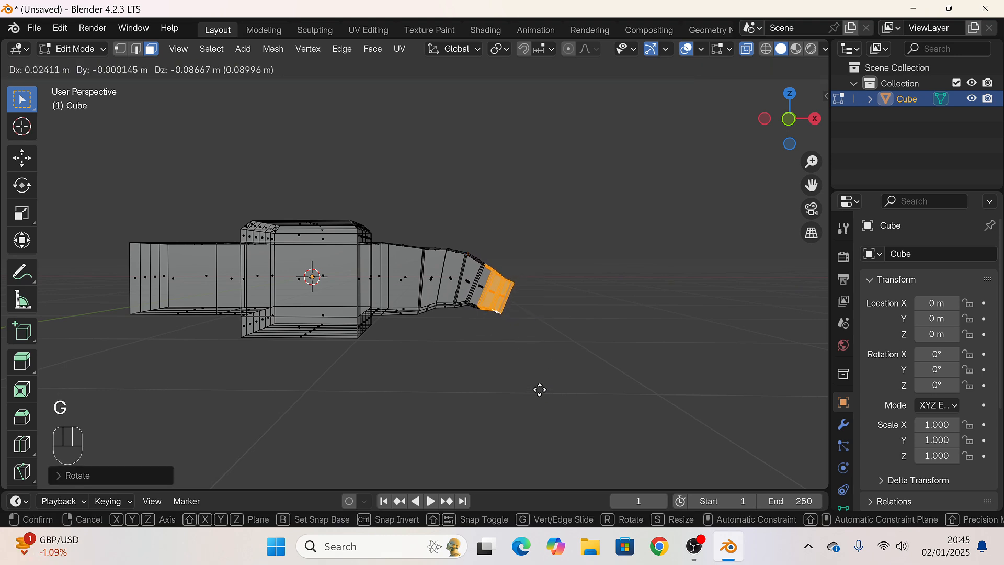
pyautogui.click(540, 389)
pyautogui.press('g')
pyautogui.click(548, 343)
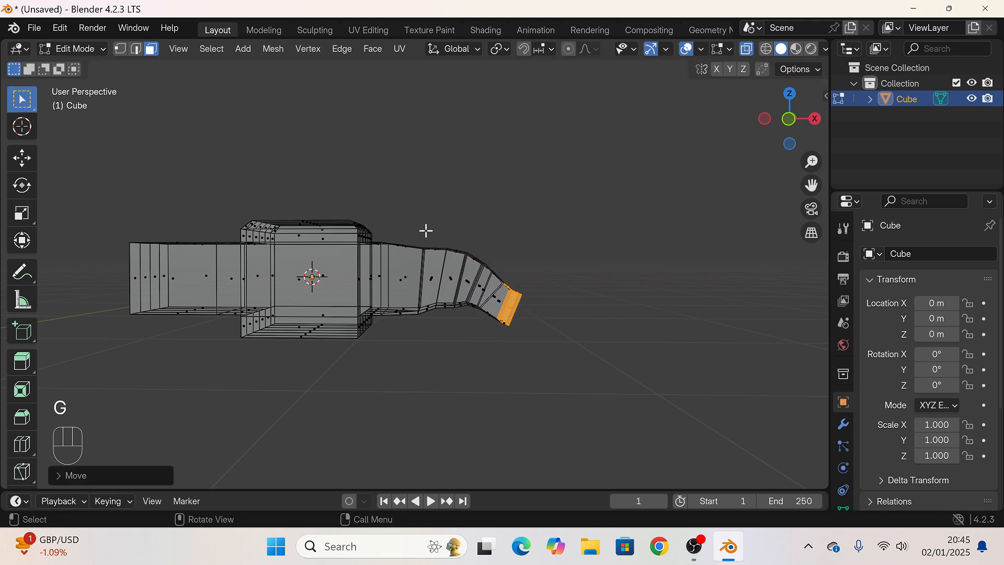
# Step: Raise the two inner prong sections slightly and move the outer sections outward and down to smooth the bend
pyautogui.moveTo(461, 347); pyautogui.dragTo(460, 347)
pyautogui.press('g')
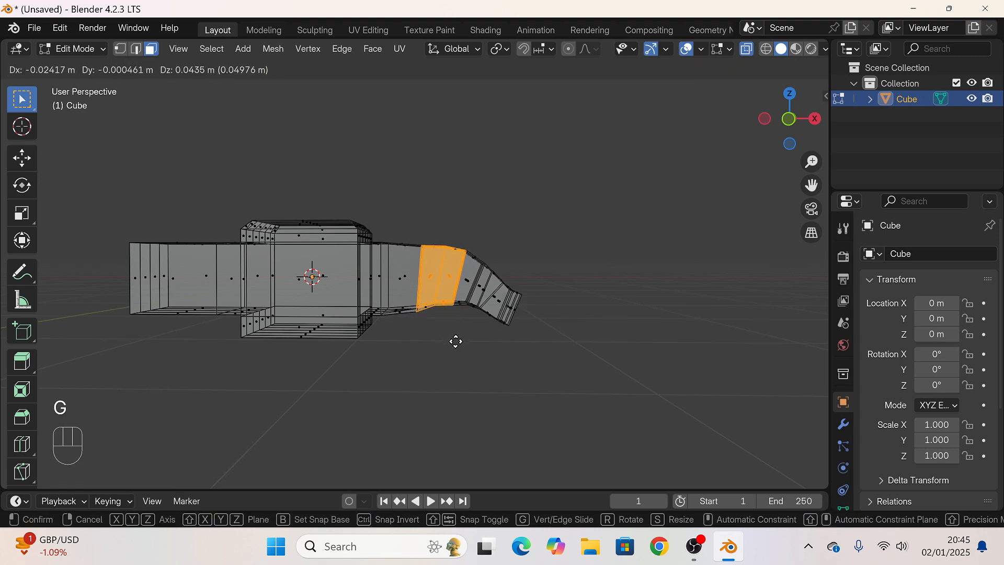
pyautogui.click(456, 342)
pyautogui.click(475, 338)
pyautogui.press('g')
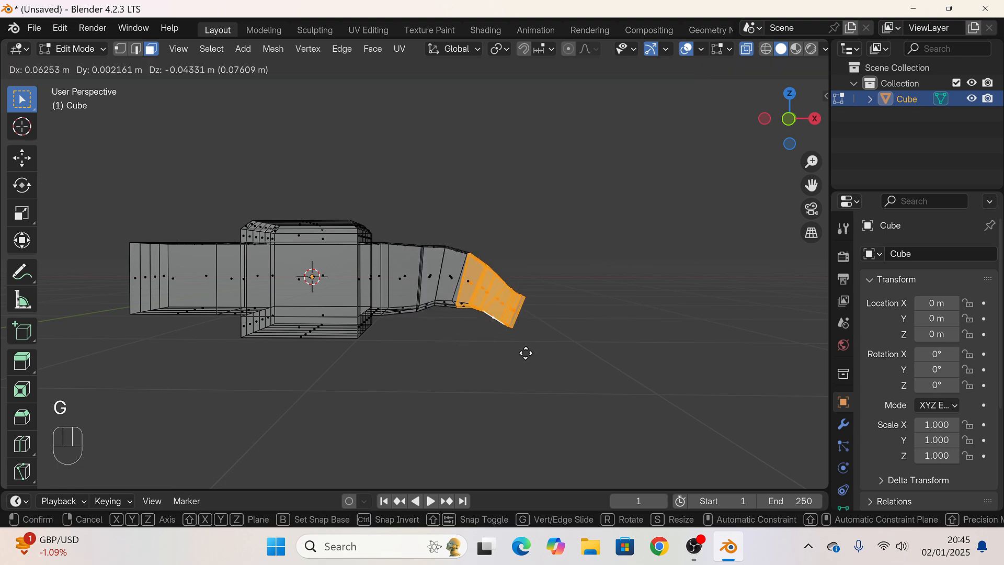
pyautogui.click(525, 352)
# Step: In front orthographic view, tilt both whole prongs further downward and reposition them against the tapered connecting section
pyautogui.click(789, 118)
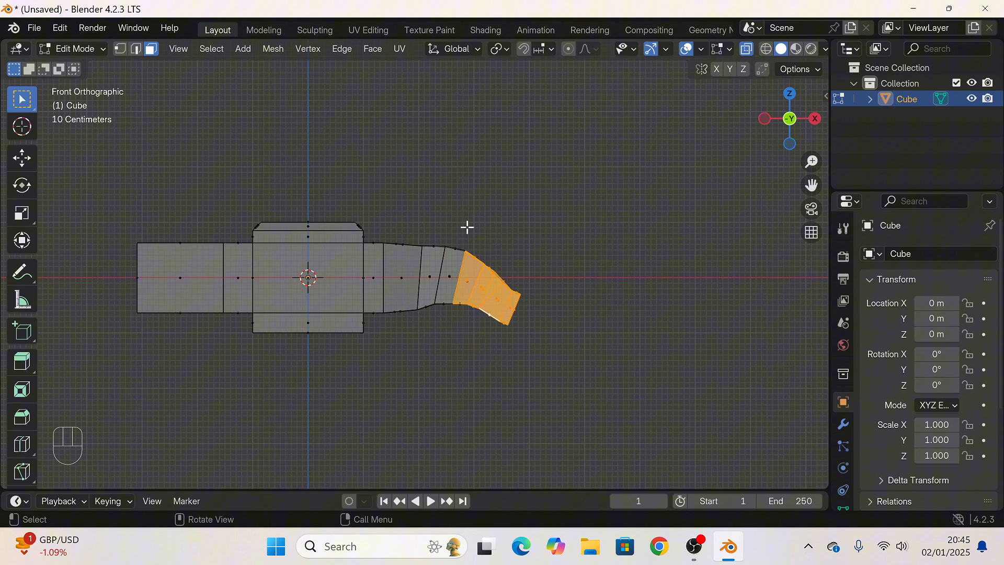
pyautogui.moveTo(526, 358); pyautogui.dragTo(525, 354)
pyautogui.press('g')
pyautogui.click(525, 354)
pyautogui.moveTo(419, 224); pyautogui.dragTo(544, 377)
pyautogui.press('g')
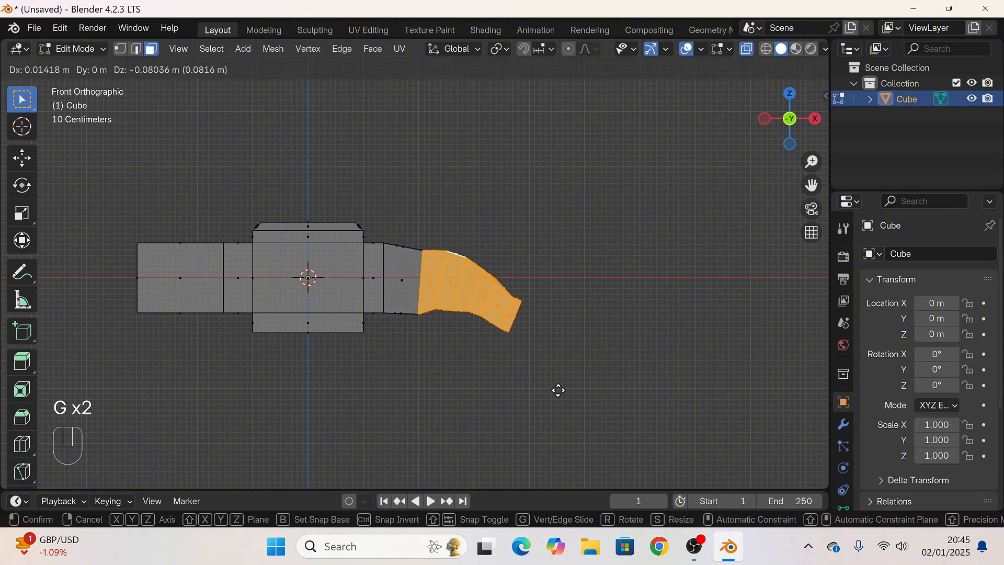
pyautogui.press('r')
pyautogui.click(544, 397)
pyautogui.press('r')
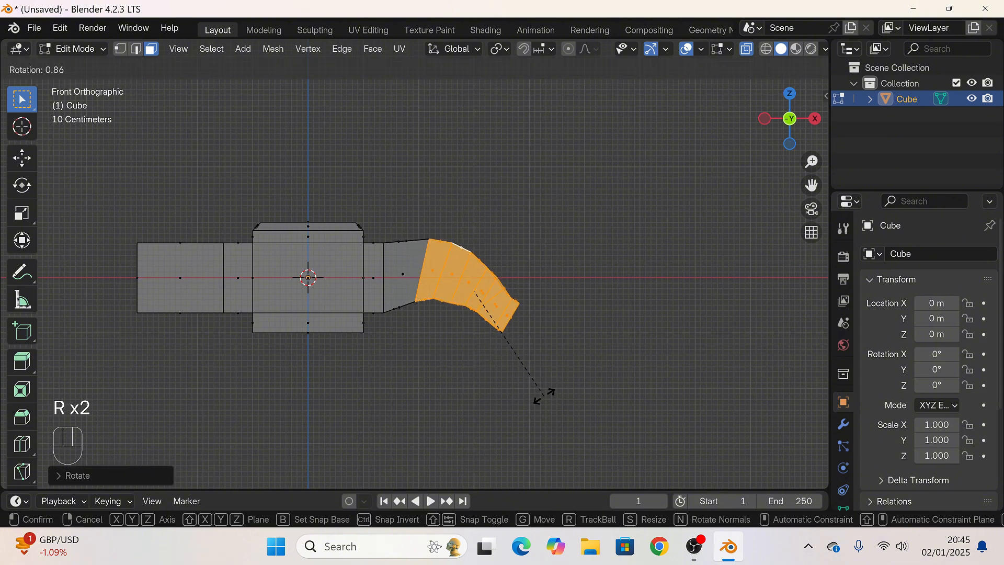
pyautogui.press('g')
pyautogui.click(504, 358)
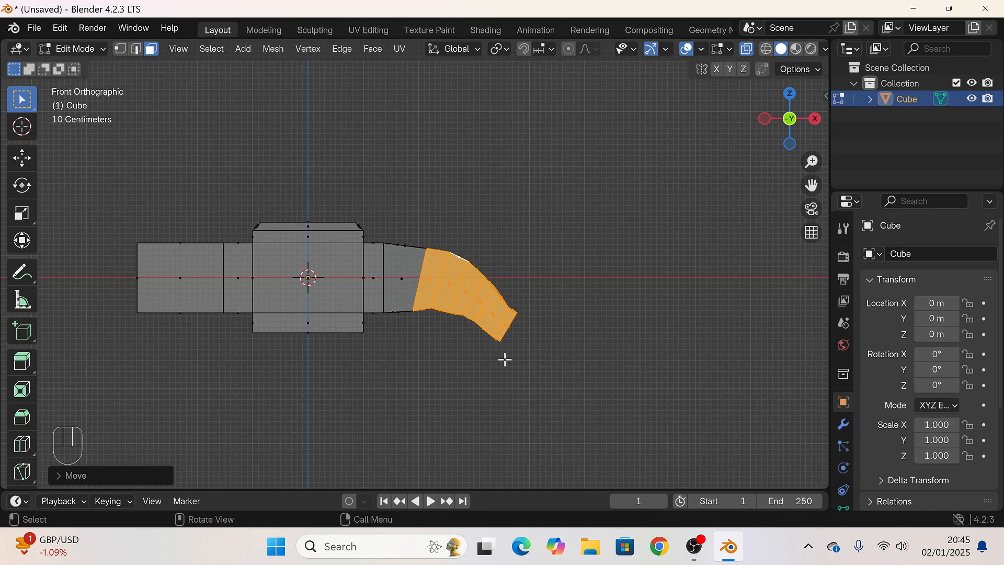
# Step: Move successively shorter outer portions of the prongs in front view to even out the downward curve
pyautogui.moveTo(442, 245); pyautogui.dragTo(540, 399)
pyautogui.press('g')
pyautogui.click(524, 349)
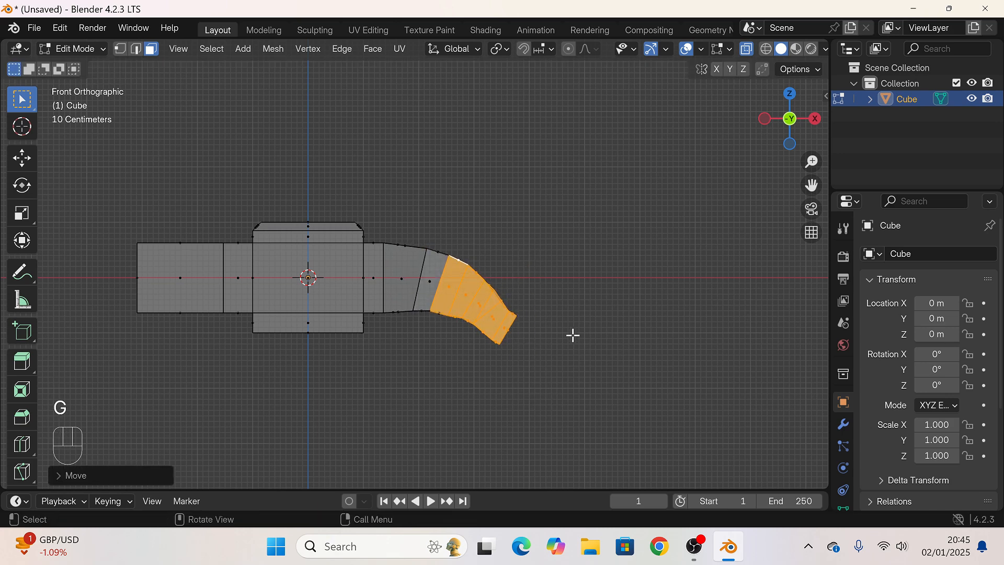
pyautogui.moveTo(471, 262); pyautogui.dragTo(538, 408)
pyautogui.moveTo(461, 267); pyautogui.dragTo(489, 397)
pyautogui.press('g')
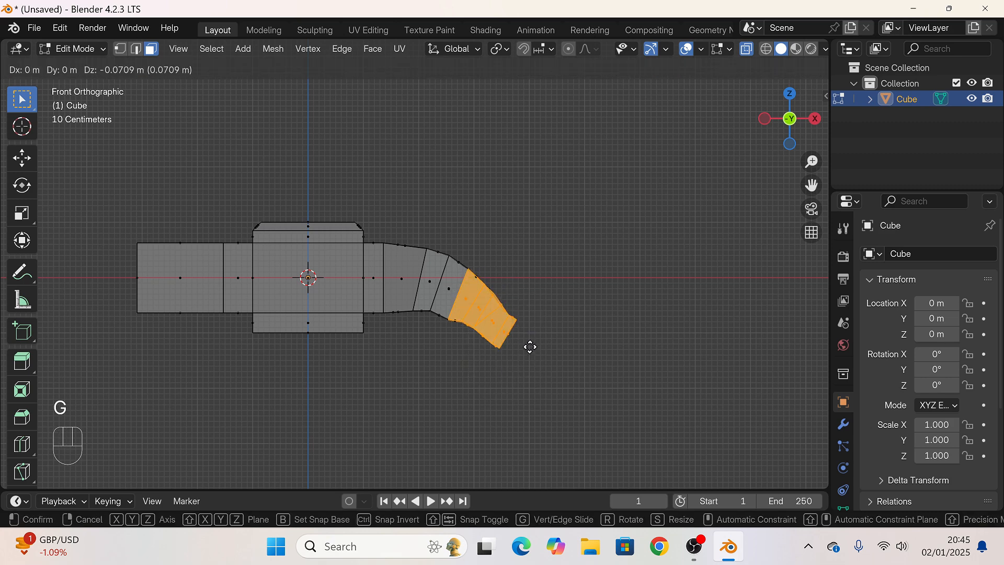
pyautogui.click(529, 343)
pyautogui.click(519, 380)
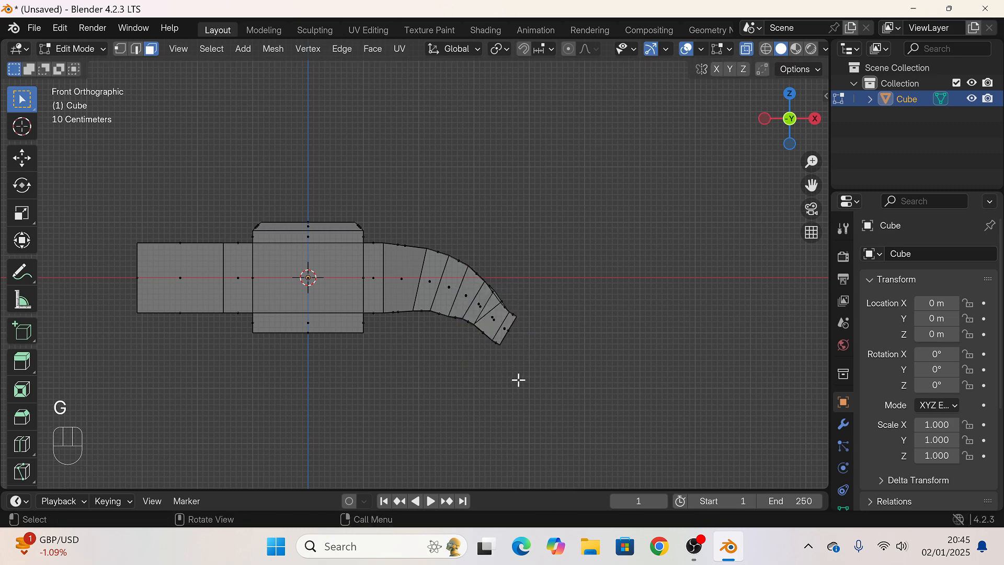
# Step: Rotate and move the sections near the prong tips outward and down to continue the curve
pyautogui.press('r')
pyautogui.click(537, 350)
pyautogui.press('g')
pyautogui.click(538, 354)
pyautogui.click(542, 376)
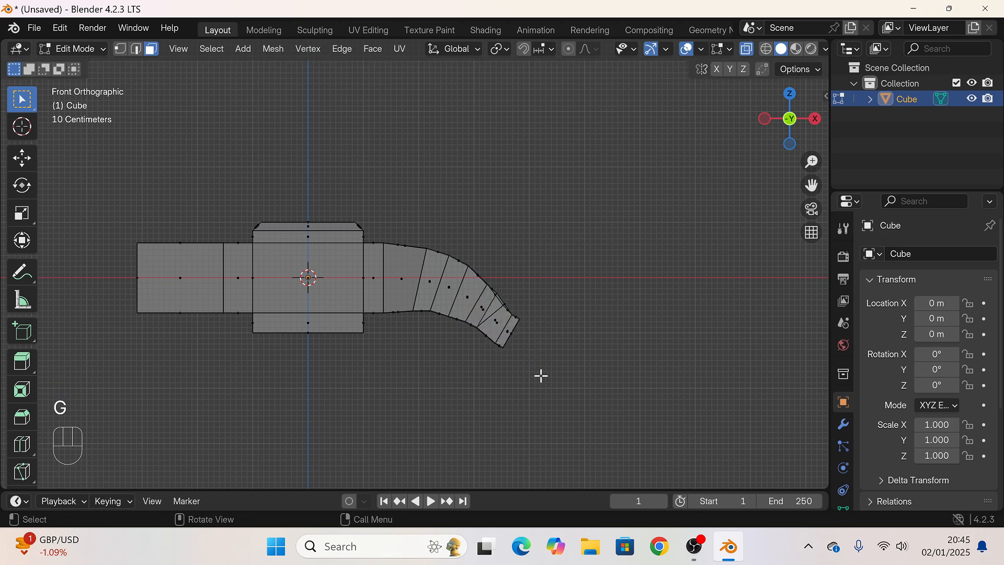
pyautogui.moveTo(480, 302); pyautogui.dragTo(500, 325)
pyautogui.press('g')
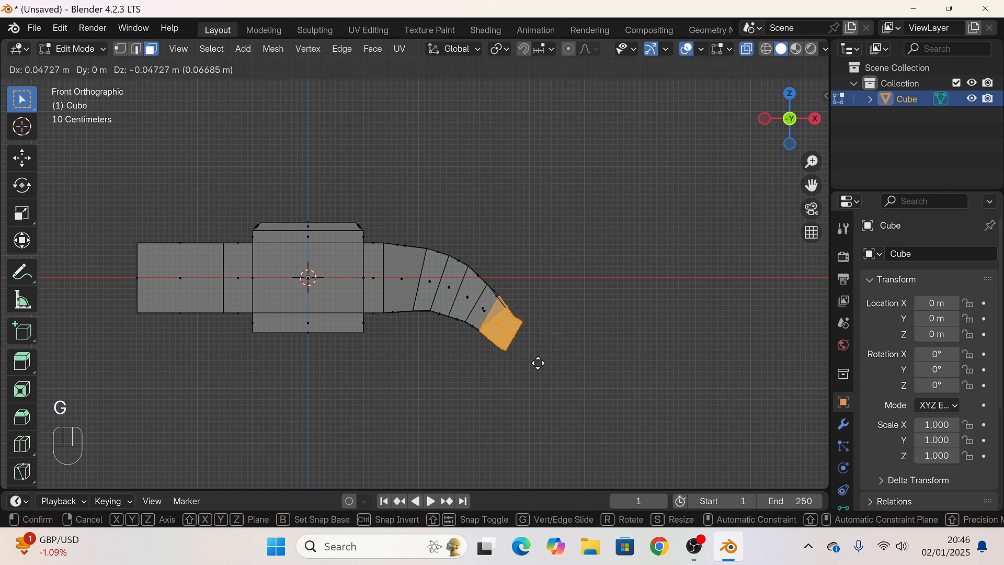
pyautogui.click(509, 327)
# Step: Rotate the prongs' end sections about 40 degrees so the tips point downward, and reposition them
pyautogui.press('r')
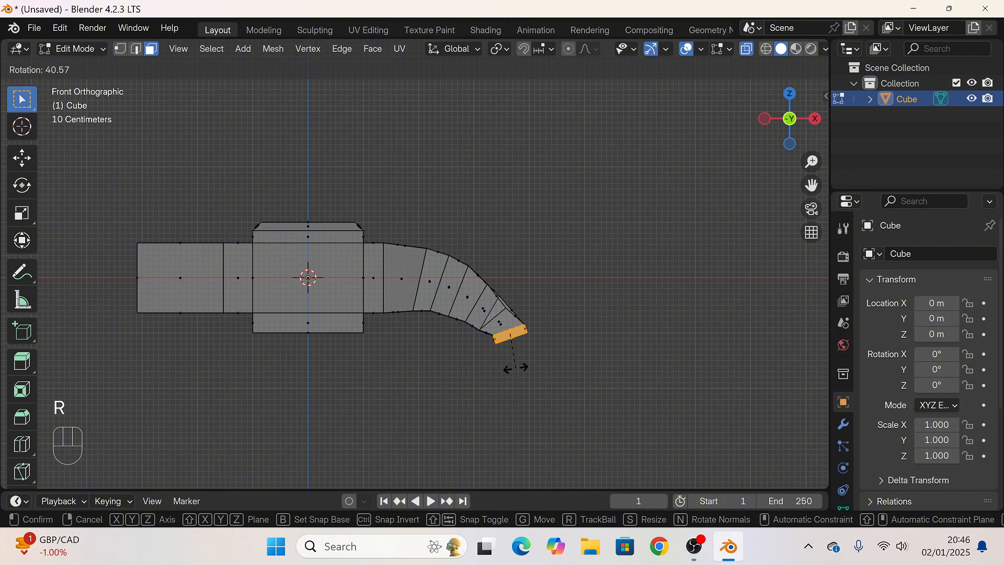
pyautogui.click(533, 352)
pyautogui.press('g')
pyautogui.click(531, 360)
# Step: Move edges near the prong tips in the back and front orthographic views to refine the curved outline
pyautogui.moveTo(530, 360); pyautogui.dragTo(406, 332, button='middle')
pyautogui.scroll(5, 314, 297)
pyautogui.press('g')
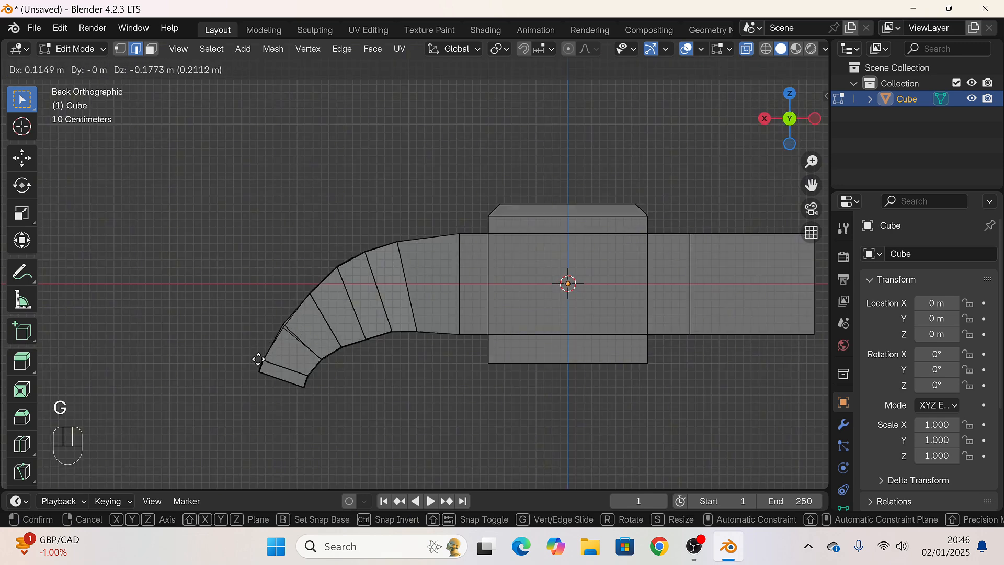
pyautogui.click(259, 362)
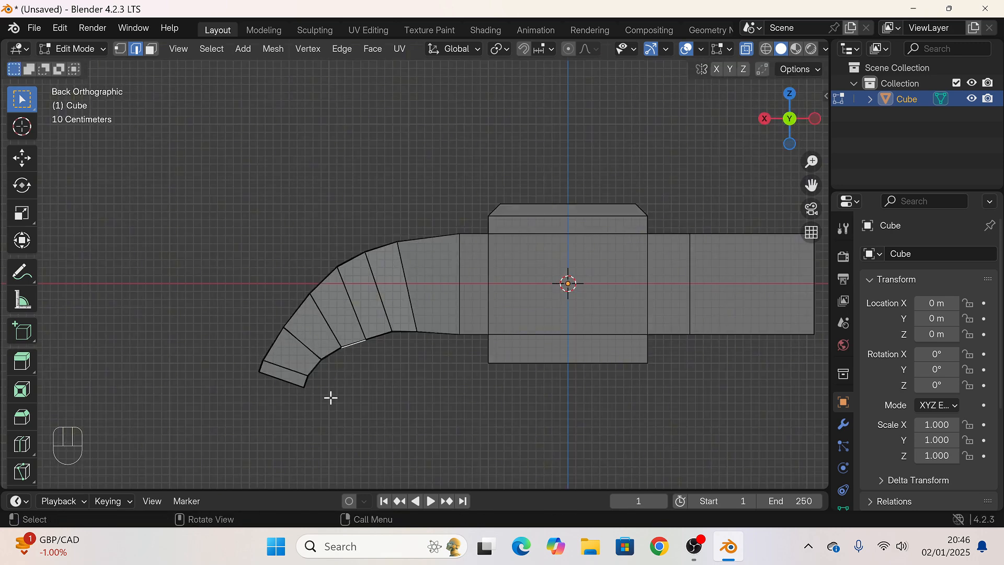
pyautogui.moveTo(330, 397); pyautogui.dragTo(563, 403, button='middle')
pyautogui.press('g')
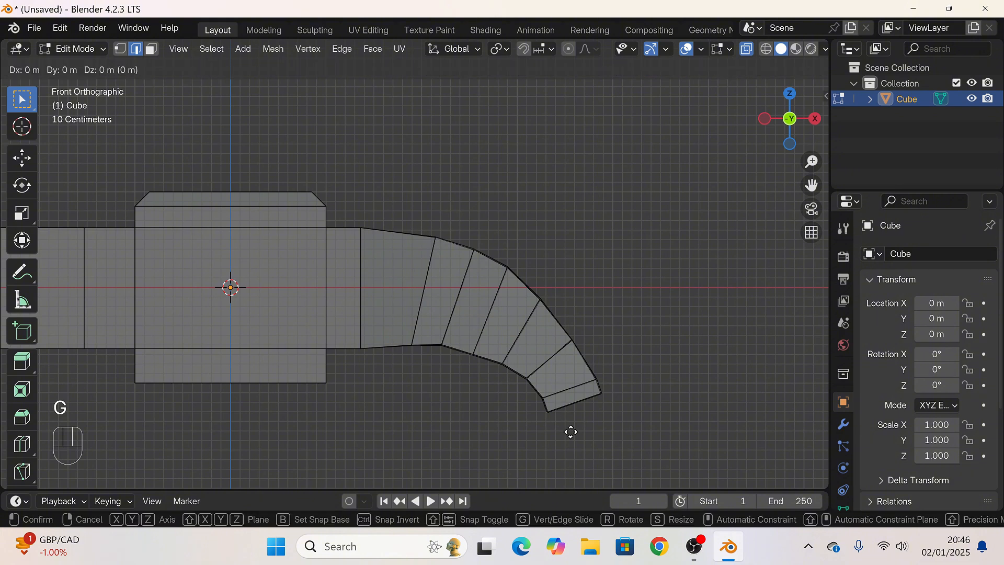
pyautogui.click(609, 458)
# Step: Pull the end edges of the prongs outward and down to lengthen the tips into points
pyautogui.moveTo(596, 404); pyautogui.dragTo(623, 388, button='middle')
pyautogui.press('g')
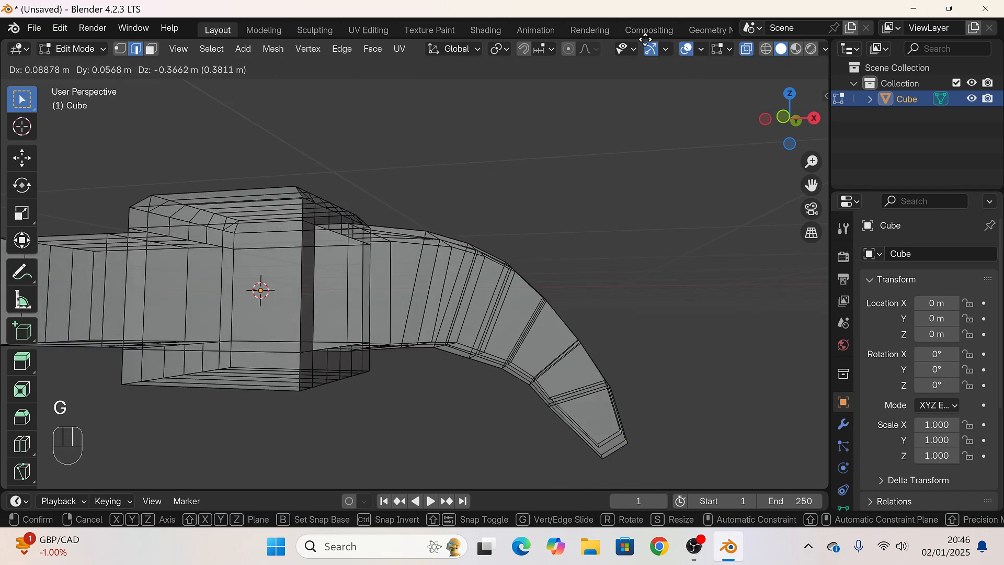
pyautogui.click(576, 205)
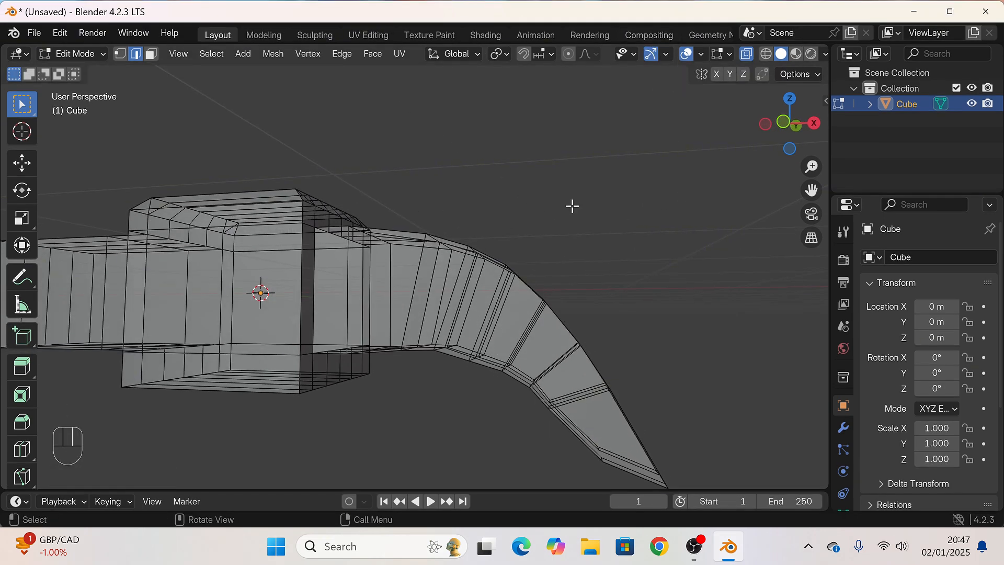
pyautogui.moveTo(572, 206); pyautogui.dragTo(494, 225, button='middle')
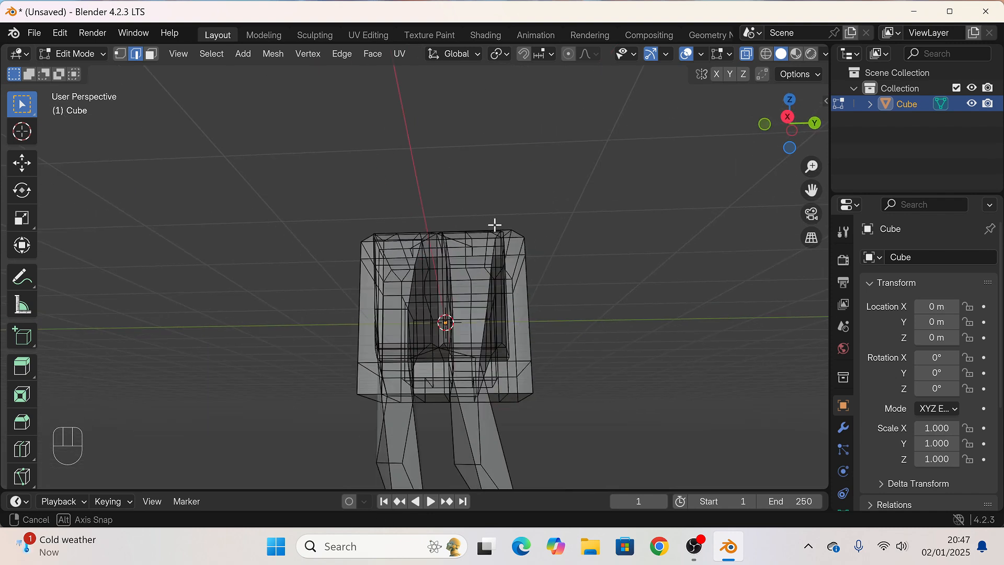
pyautogui.click(789, 118)
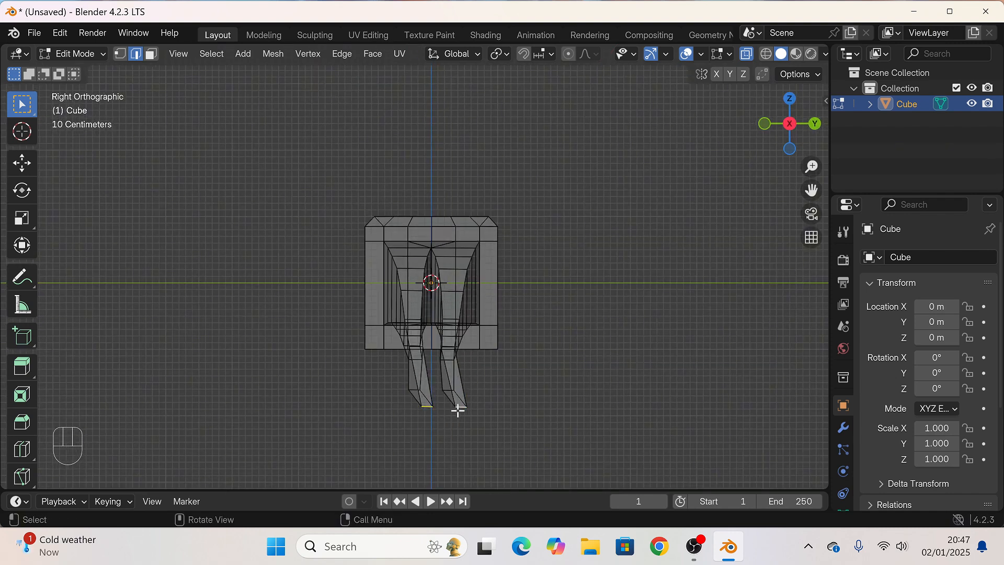
# Step: Move the prongs' tip edges along -Y to straighten them, and shift one prong's end section sideways in the left orthographic view
pyautogui.press('g')
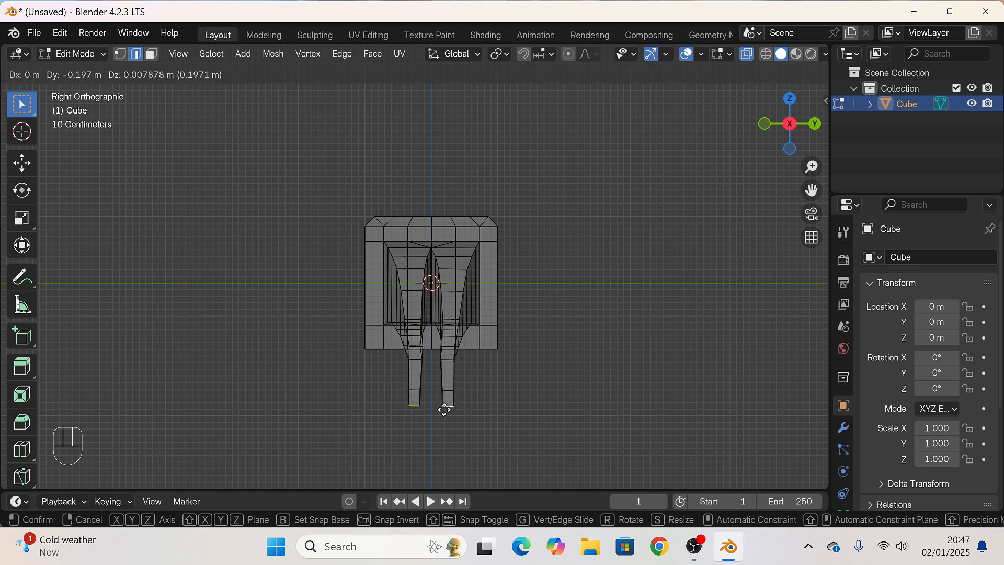
pyautogui.click(443, 410)
pyautogui.moveTo(444, 409); pyautogui.dragTo(475, 399, button='middle')
pyautogui.moveTo(386, 375); pyautogui.dragTo(433, 470)
pyautogui.click(785, 131)
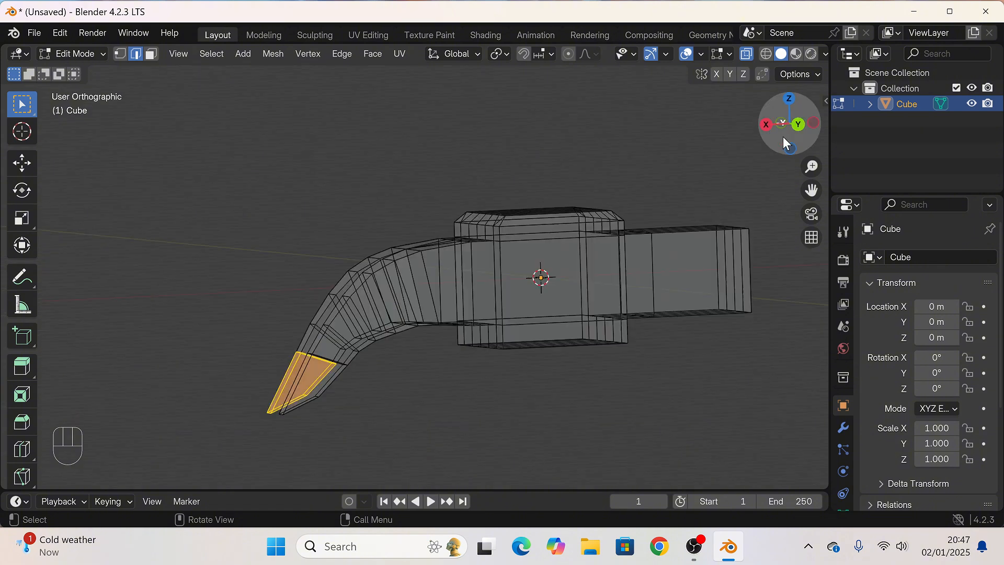
pyautogui.press('g')
pyautogui.click(395, 402)
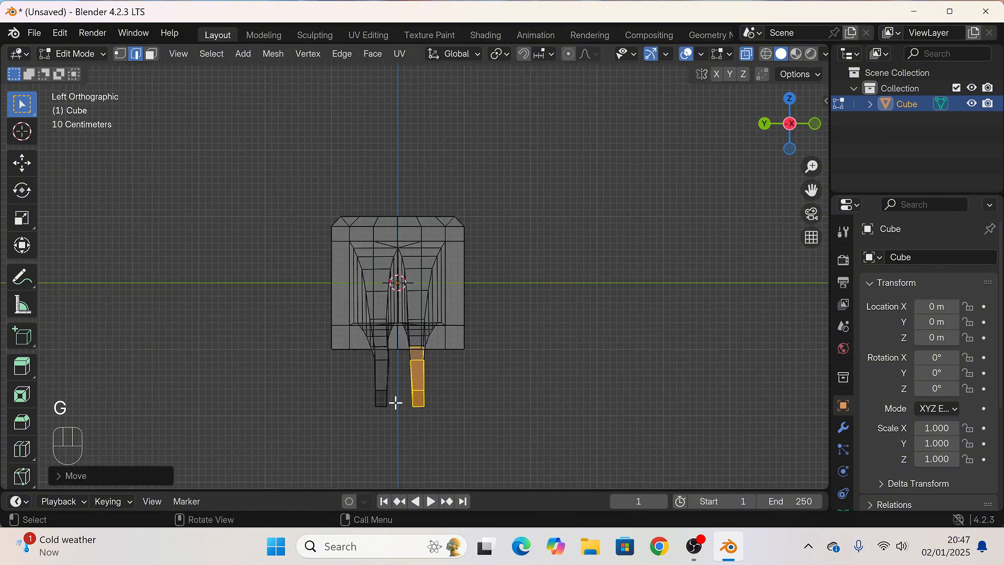
# Step: Move the other prong's end section slightly outward along +Y in the left orthographic view
pyautogui.moveTo(361, 357); pyautogui.dragTo(399, 408)
pyautogui.press('g')
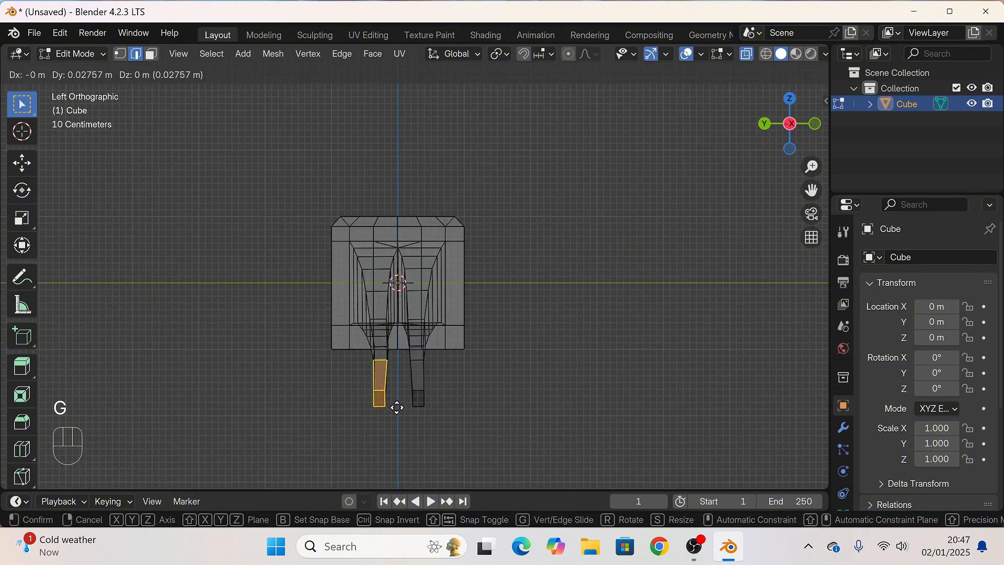
pyautogui.click(397, 408)
pyautogui.click(491, 408)
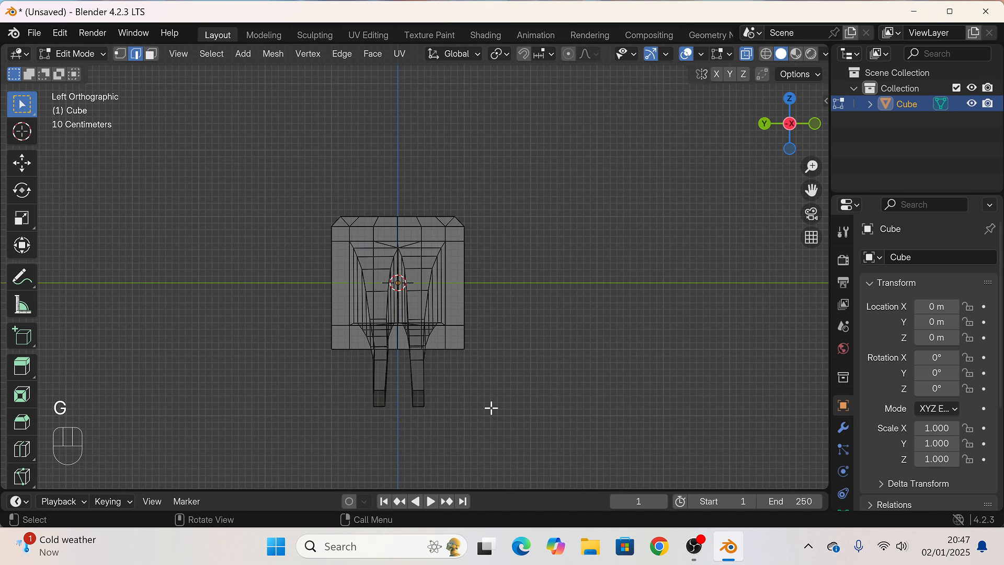
# Step: Shift the cross edges partway down the +Y prong slightly outward along Y to smooth its outline
pyautogui.click(748, 54)
pyautogui.moveTo(421, 309); pyautogui.dragTo(438, 323, button='middle')
pyautogui.moveTo(458, 396); pyautogui.dragTo(457, 396)
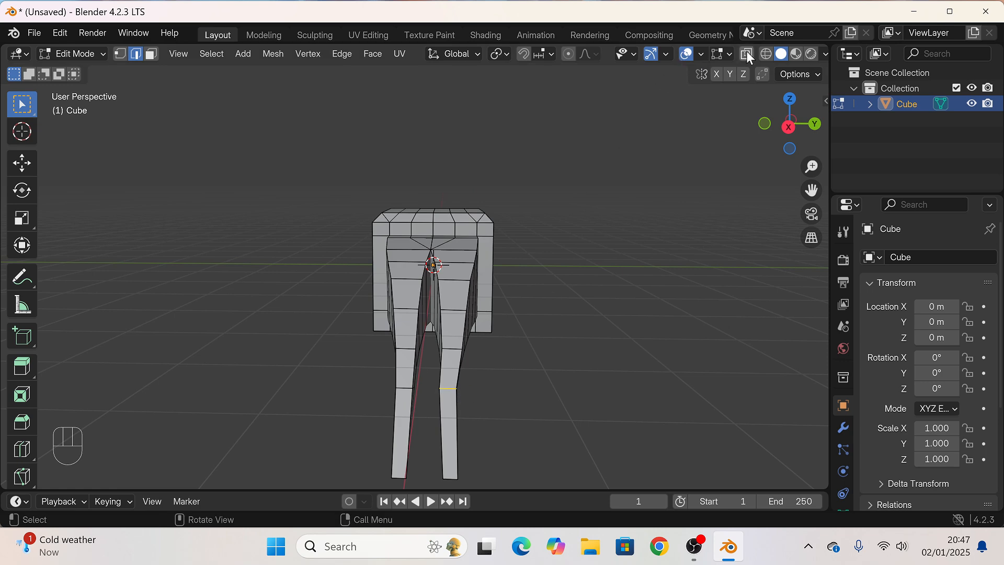
pyautogui.hotkey('alt', 'z')
pyautogui.press('g')
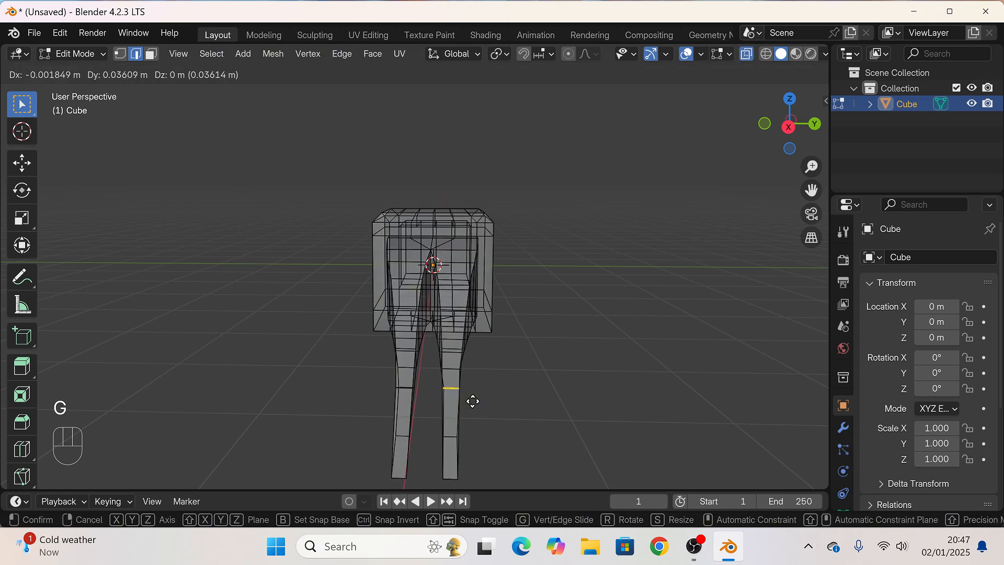
pyautogui.click(472, 401)
pyautogui.click(469, 402)
pyautogui.moveTo(384, 361)
pyautogui.mouseDown(button='middle')
pyautogui.moveTo(465, 340)
pyautogui.moveTo(395, 369)
pyautogui.moveTo(487, 374)
pyautogui.moveTo(146, 363)
pyautogui.moveTo(739, 359)
pyautogui.moveTo(330, 360)
pyautogui.moveTo(377, 357)
pyautogui.mouseUp(button='middle')
# Step: Select the whole end block on the -X side and scale it up uniformly by about 1.3
pyautogui.click(747, 55)
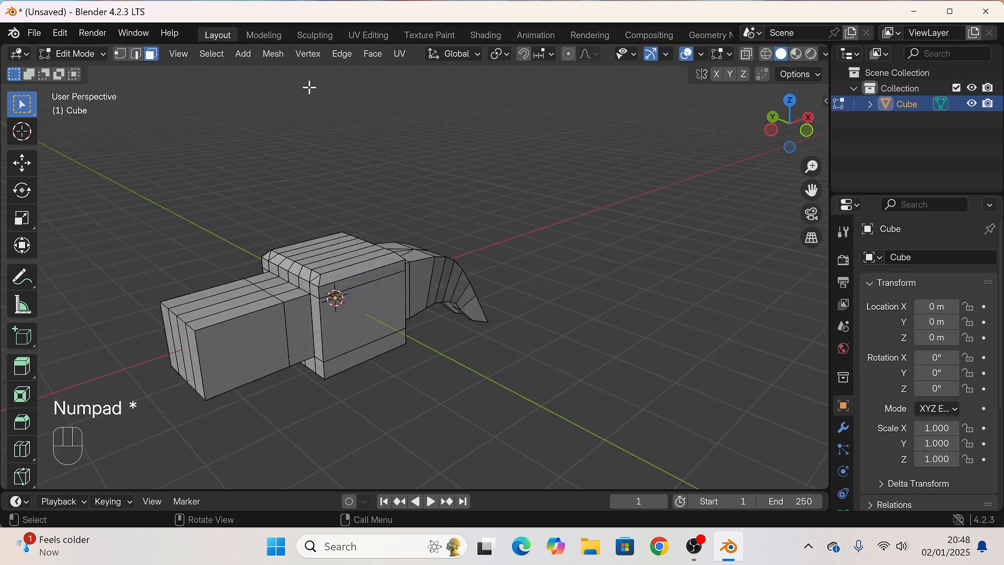
pyautogui.moveTo(143, 291); pyautogui.dragTo(256, 411)
pyautogui.click(746, 54)
pyautogui.moveTo(172, 262); pyautogui.dragTo(151, 248, button='middle')
pyautogui.moveTo(151, 248); pyautogui.dragTo(221, 376)
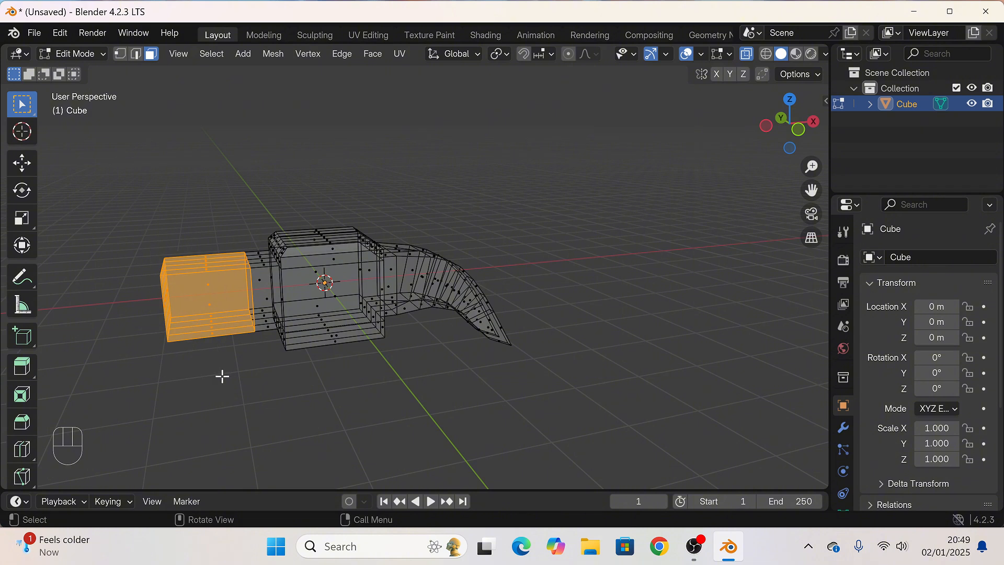
pyautogui.press('s')
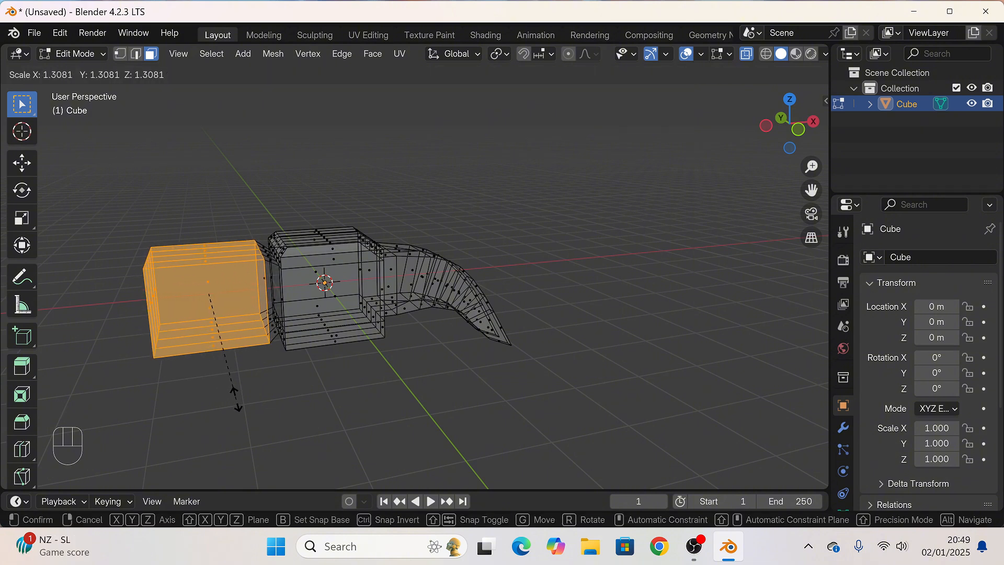
pyautogui.click(235, 399)
pyautogui.click(225, 390)
# Step: Select the four end faces of the enlarged -X block and bevel their outer edges slightly
pyautogui.moveTo(188, 356)
pyautogui.mouseDown(button='middle')
pyautogui.moveTo(272, 329)
pyautogui.moveTo(198, 345)
pyautogui.mouseUp(button='middle')
pyautogui.moveTo(226, 387); pyautogui.dragTo(214, 320, button='middle')
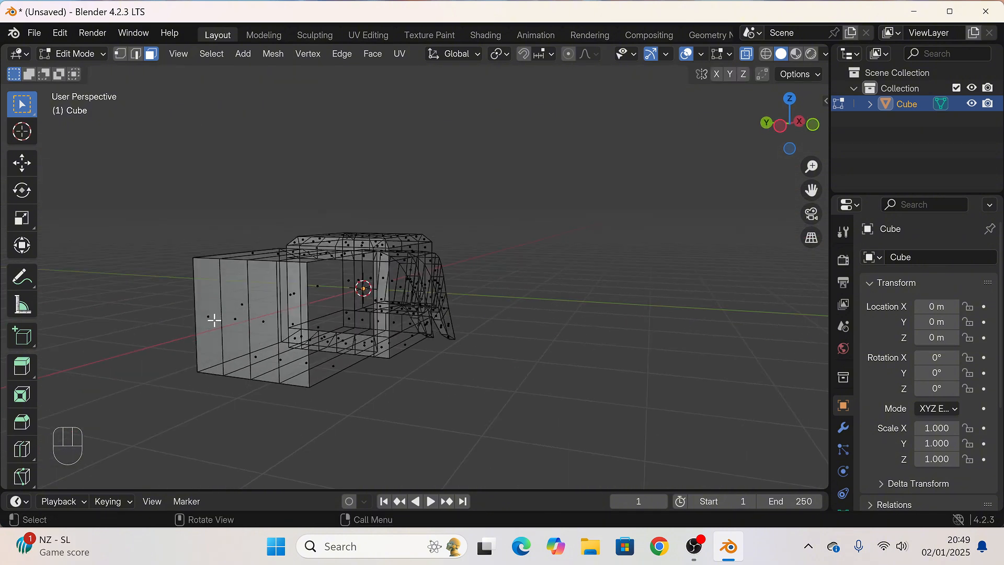
pyautogui.moveTo(284, 368); pyautogui.dragTo(283, 369)
pyautogui.hotkey('alt', 'z')
pyautogui.click(173, 298)
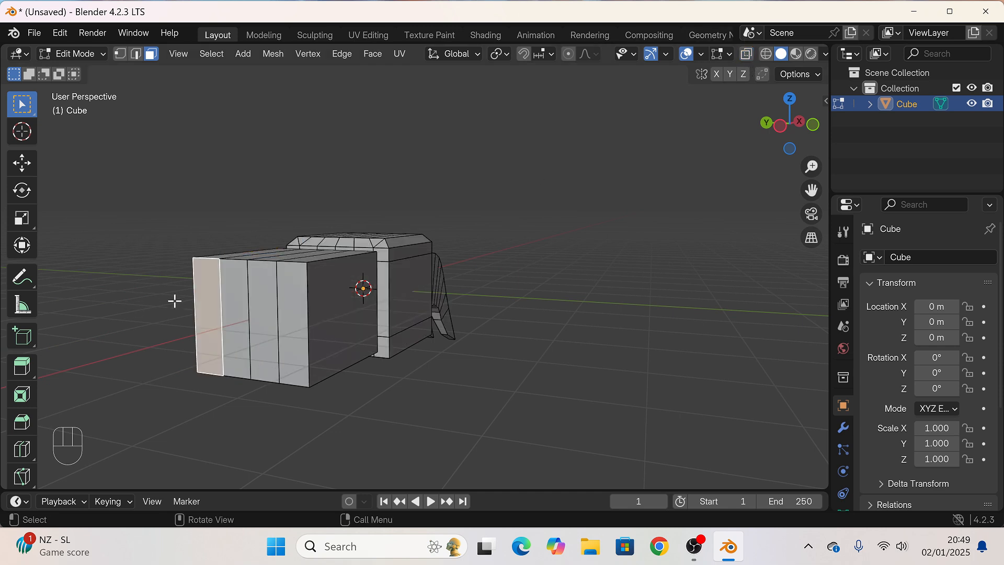
pyautogui.moveTo(202, 289); pyautogui.dragTo(290, 361)
pyautogui.click(21, 421)
pyautogui.moveTo(190, 337)
pyautogui.mouseDown()
pyautogui.moveTo(178, 343)
pyautogui.moveTo(186, 343)
pyautogui.mouseUp()
pyautogui.click(188, 345)
pyautogui.moveTo(316, 363)
pyautogui.mouseDown(button='middle')
pyautogui.moveTo(354, 390)
pyautogui.moveTo(309, 393)
pyautogui.moveTo(440, 419)
pyautogui.moveTo(529, 375)
pyautogui.moveTo(259, 381)
pyautogui.moveTo(495, 255)
pyautogui.mouseUp(button='middle')
pyautogui.hotkey('shift', 'z')
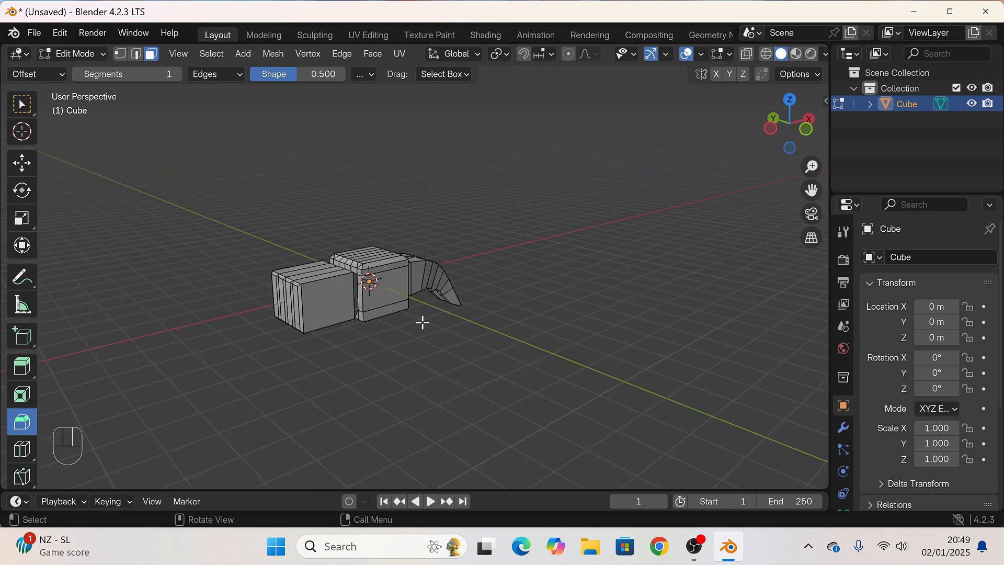
pyautogui.moveTo(422, 320); pyautogui.dragTo(381, 316, button='middle')
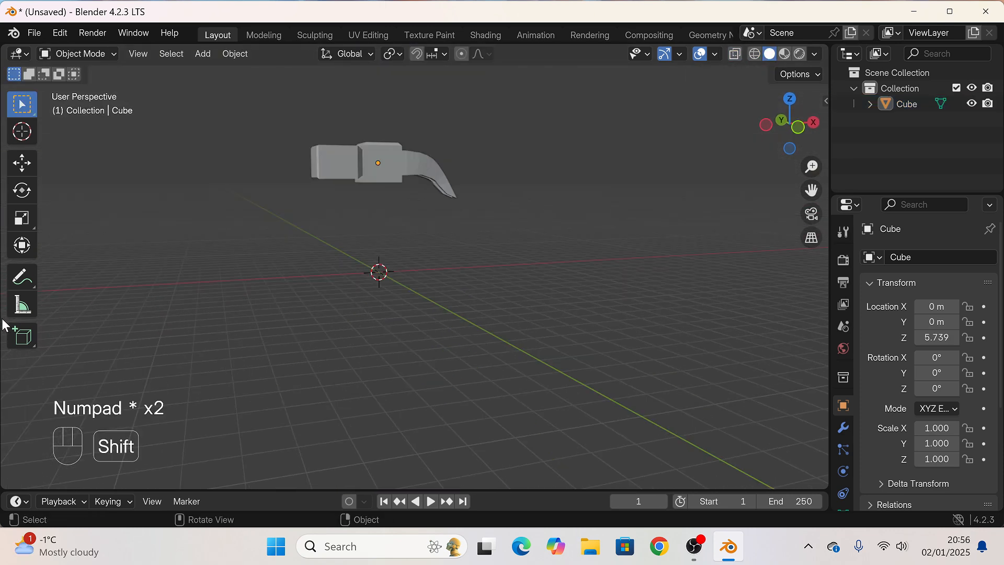
# Step: Add a cylinder for the handle and stretch it along Z to a scale of about 7.13
pyautogui.hotkey('shift', 'a')
pyautogui.moveTo(199, 224)
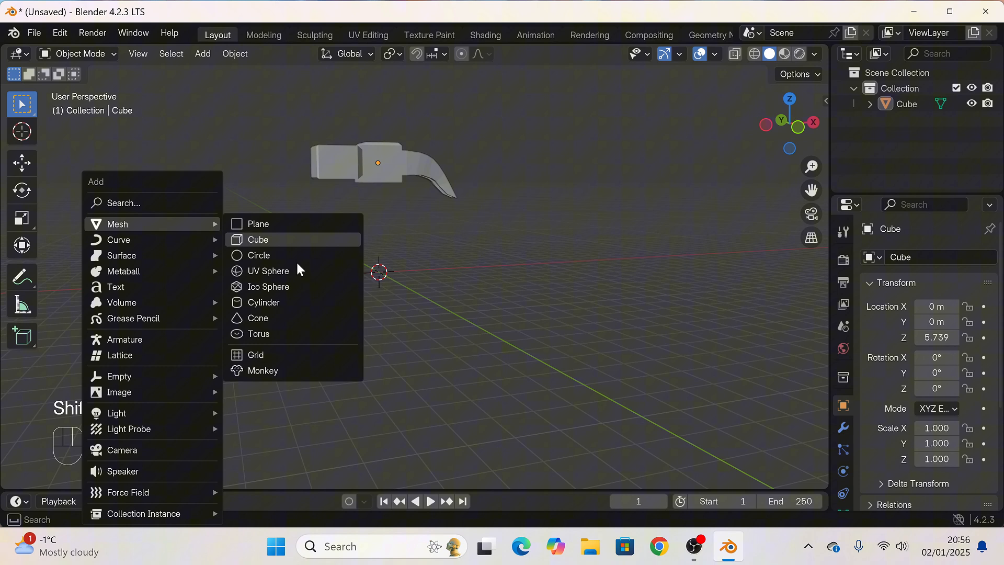
pyautogui.click(301, 303)
pyautogui.moveTo(428, 281); pyautogui.dragTo(407, 281, button='middle')
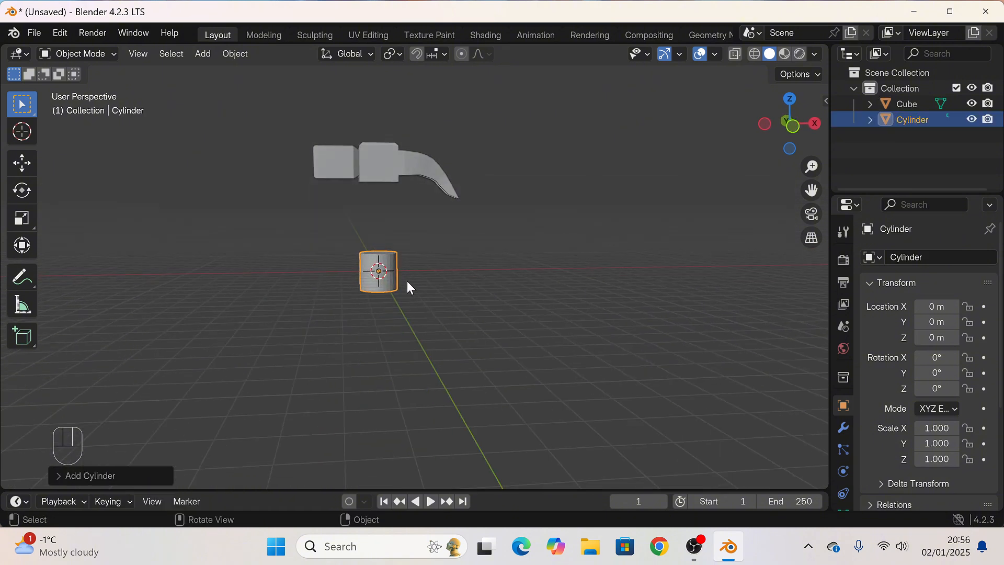
pyautogui.press('s')
pyautogui.press('z')
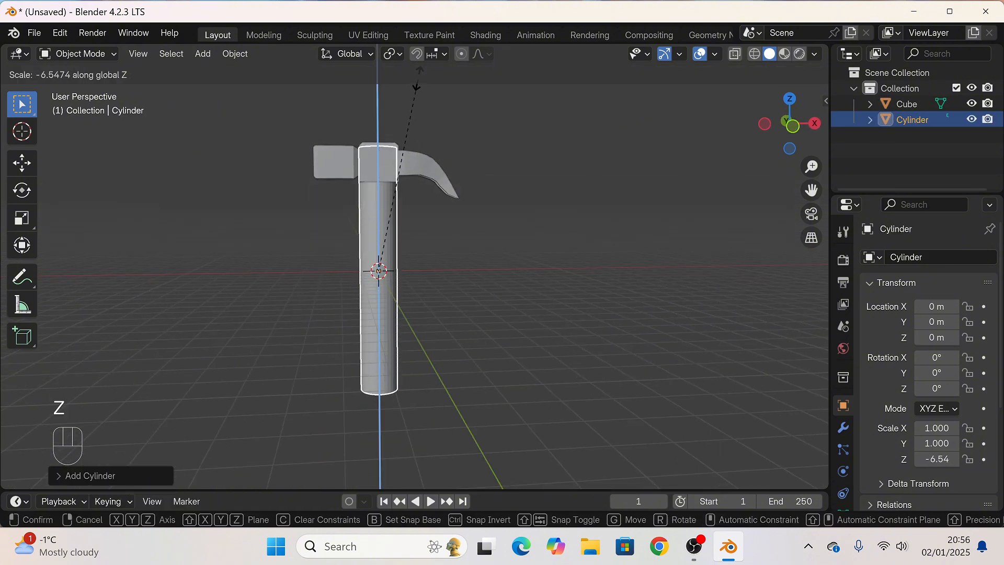
pyautogui.click(417, 68)
# Step: Thin the handle cylinder to a scale of about 0.615 in X and Y, keeping its length
pyautogui.press('s')
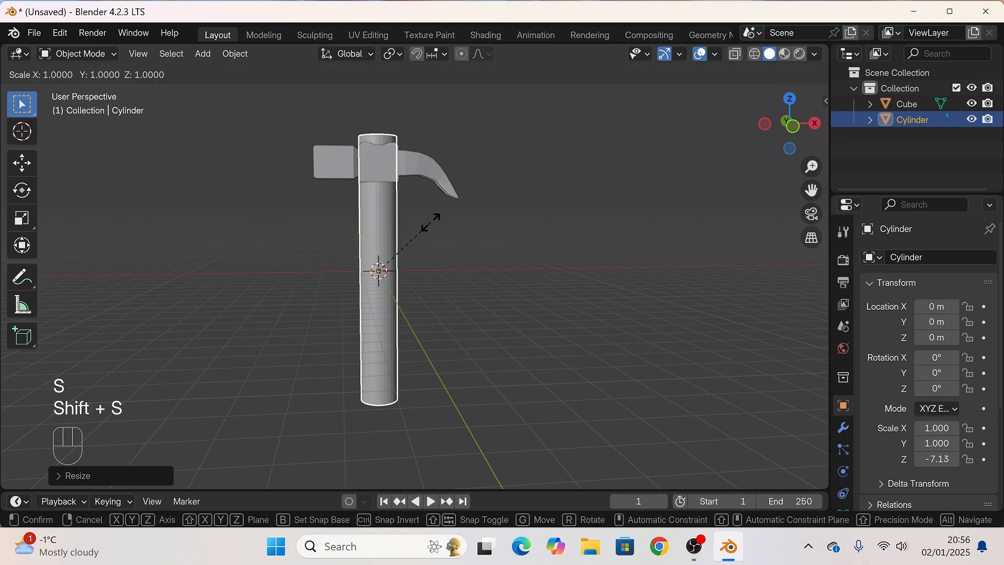
pyautogui.hotkey('shift', 'z')
pyautogui.click(406, 240)
pyautogui.moveTo(406, 240); pyautogui.dragTo(463, 369, button='middle')
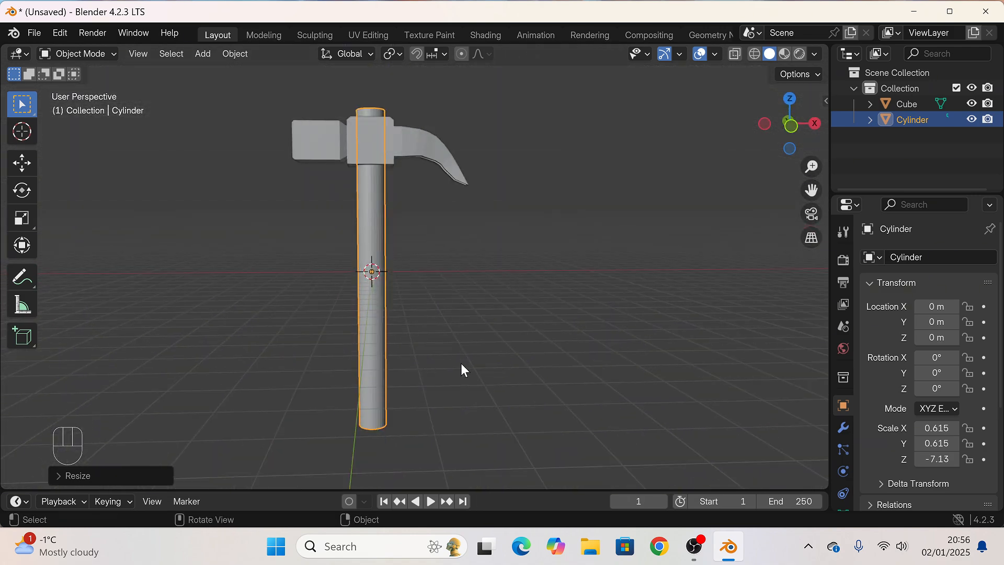
# Step: Add about 17 evenly spaced horizontal loop cuts along the handle cylinder in Edit Mode
pyautogui.press('Tab')
pyautogui.hotkey('ctrl', 'r')
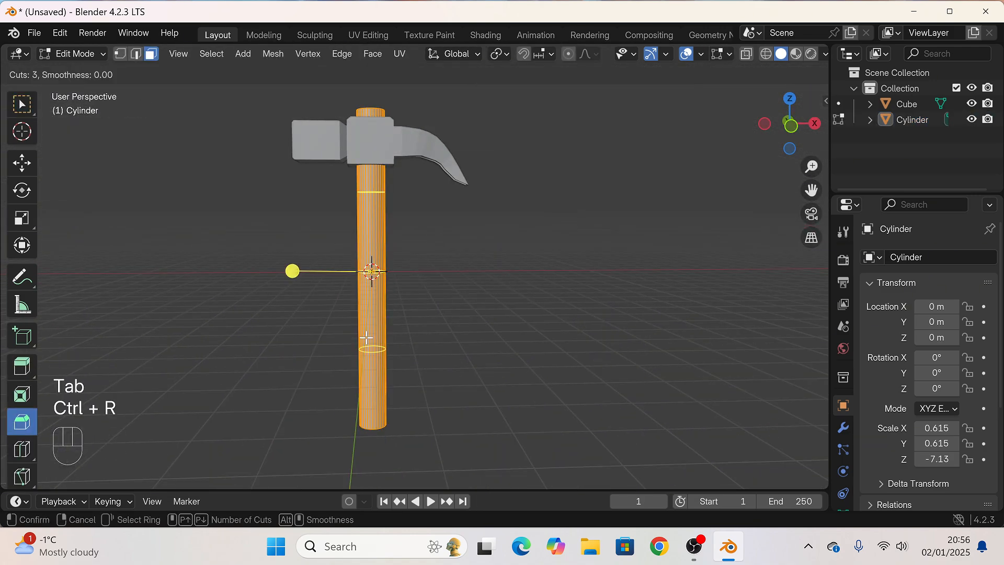
pyautogui.scroll(2, 366, 338)
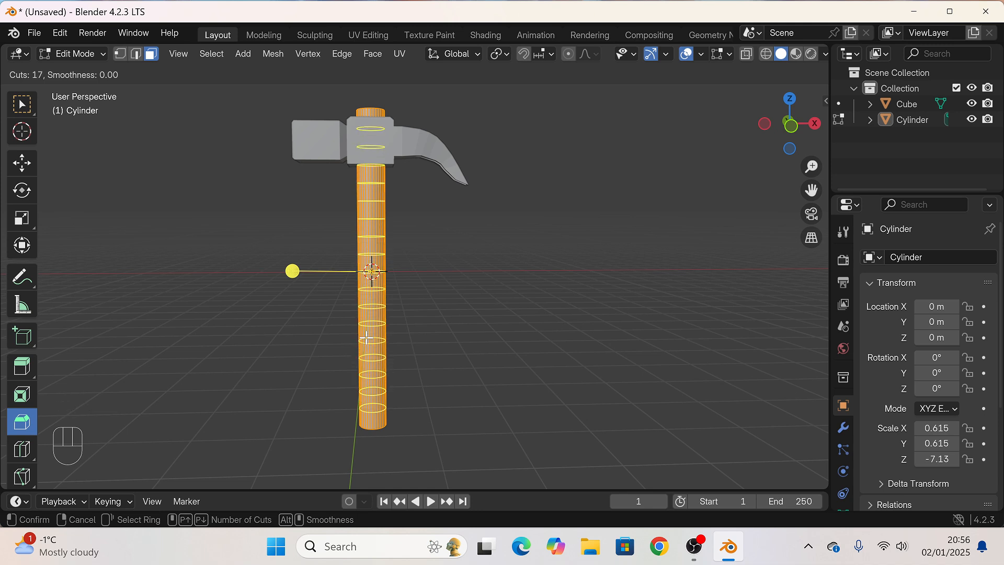
pyautogui.click(367, 337)
pyautogui.rightClick(368, 337)
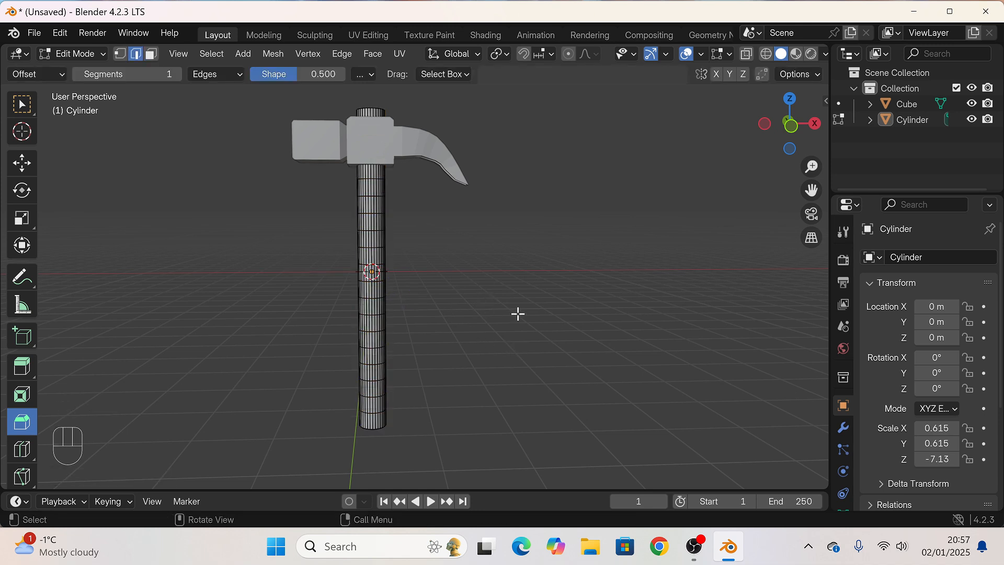
# Step: Select the lower two thirds of the handle in front view, tilt it slightly toward +X and realign it with the upper part
pyautogui.click(22, 104)
pyautogui.hotkey('alt', 'z')
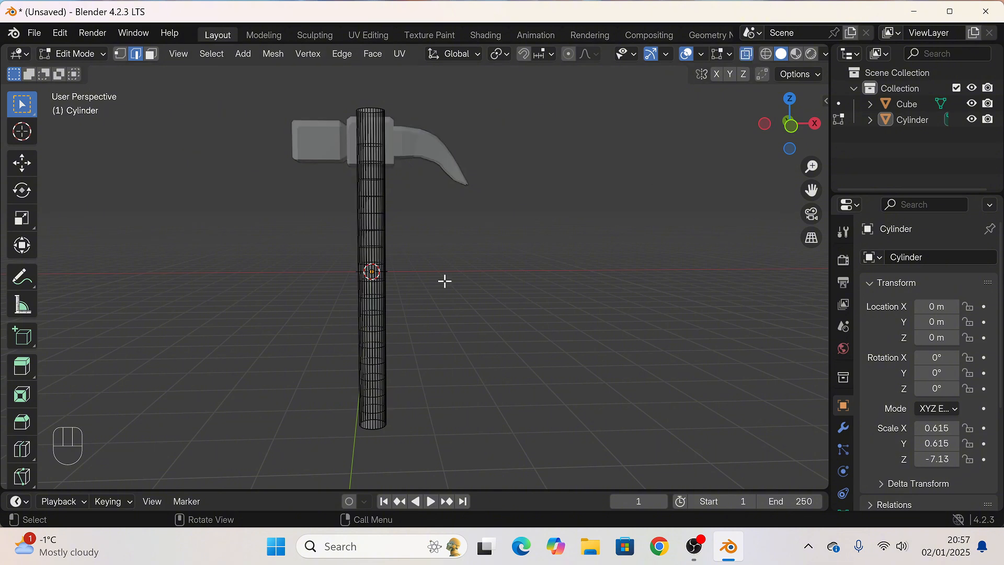
pyautogui.click(790, 124)
pyautogui.moveTo(343, 257); pyautogui.dragTo(432, 443)
pyautogui.moveTo(339, 206); pyautogui.dragTo(441, 446)
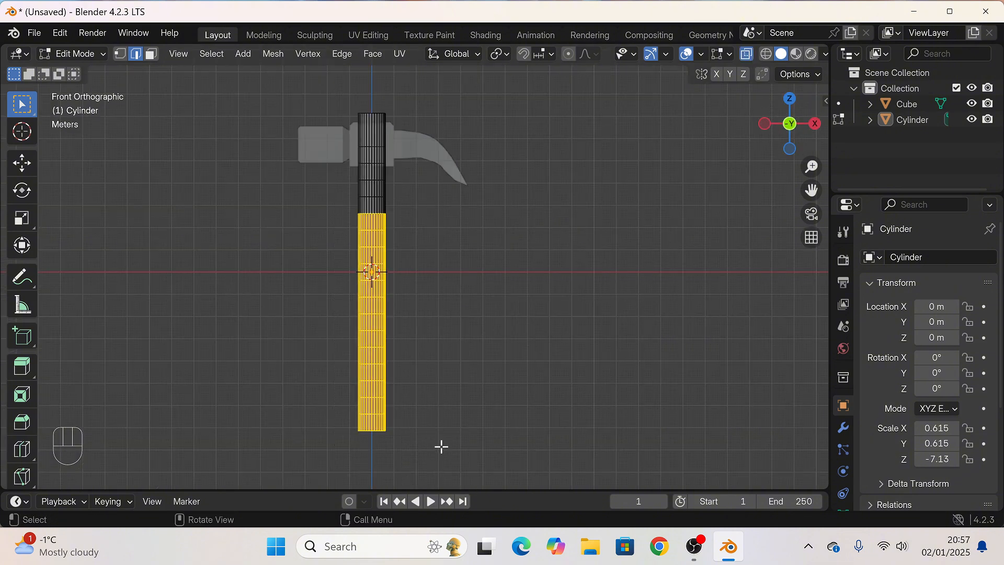
pyautogui.press('r')
pyautogui.click(452, 445)
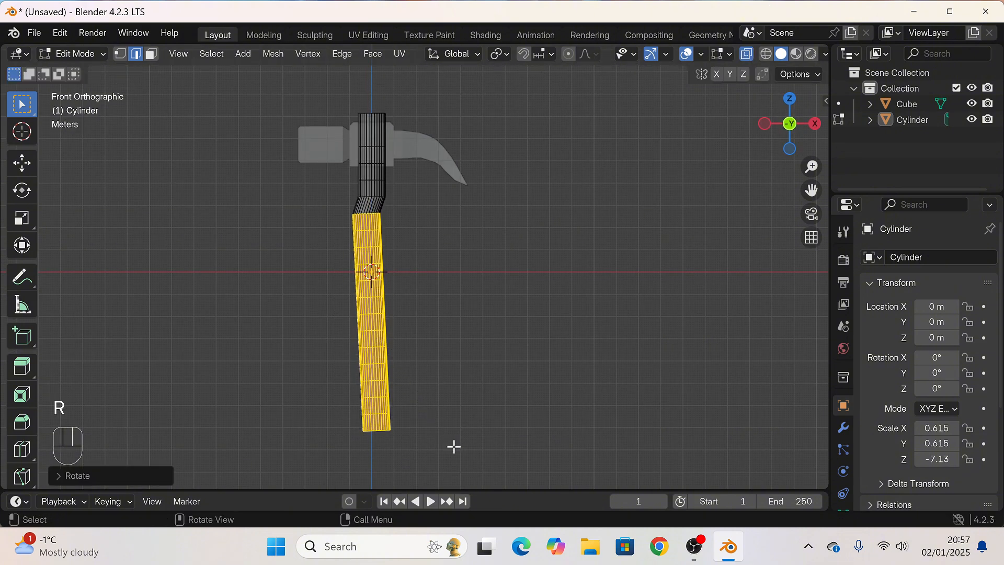
pyautogui.press('g')
pyautogui.click(459, 440)
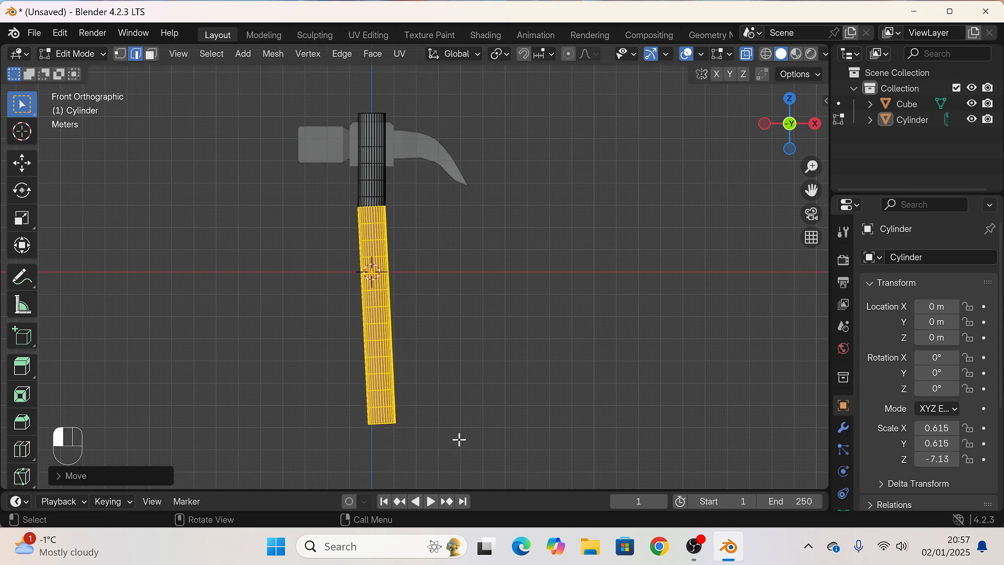
# Step: Select the lower half of the handle and, with proportional editing on, rotate and shift it further toward +X
pyautogui.moveTo(348, 264); pyautogui.dragTo(464, 457)
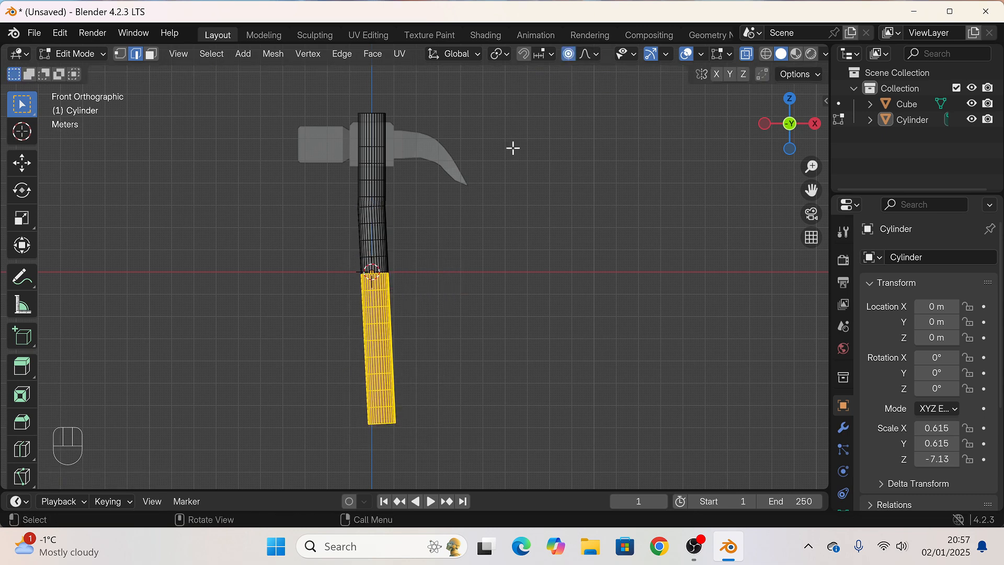
pyautogui.press('r')
pyautogui.click(381, 369)
pyautogui.press('g')
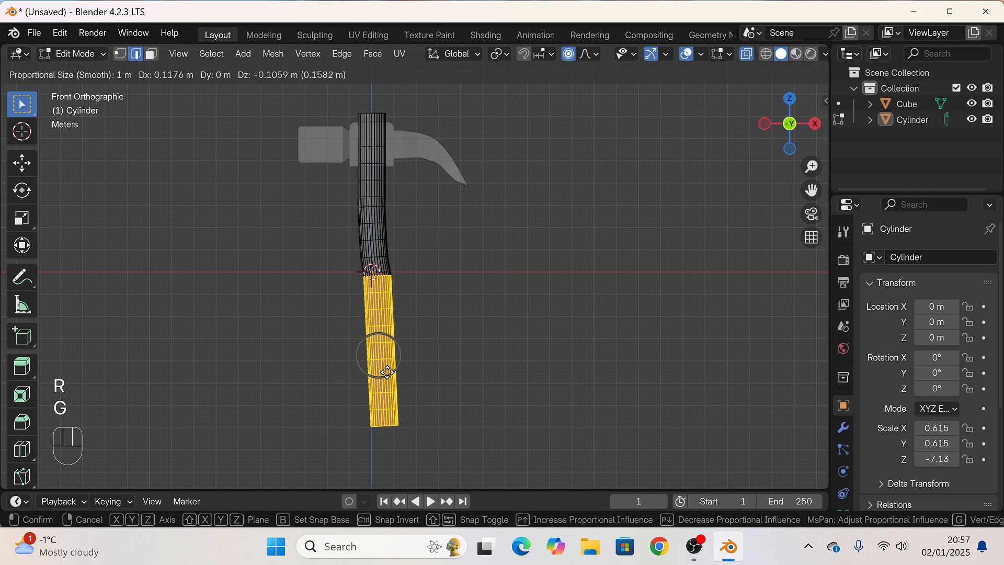
pyautogui.click(391, 373)
pyautogui.press('r')
pyautogui.click(398, 360)
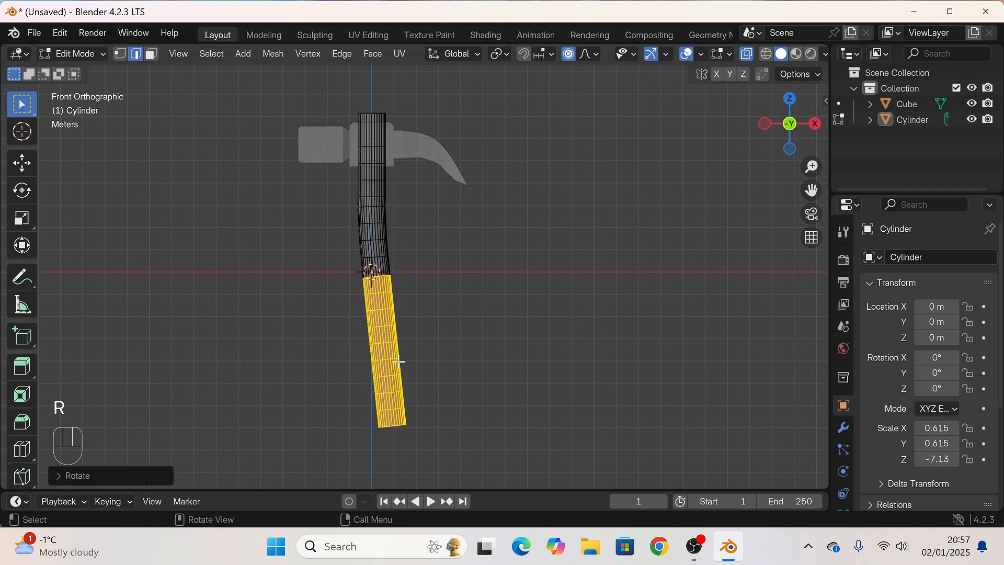
# Step: Rotate the handle section below the hammer head slightly and move it toward +X to smooth the bend
pyautogui.moveTo(346, 192); pyautogui.dragTo(486, 484)
pyautogui.press('r')
pyautogui.click(463, 460)
pyautogui.press('g')
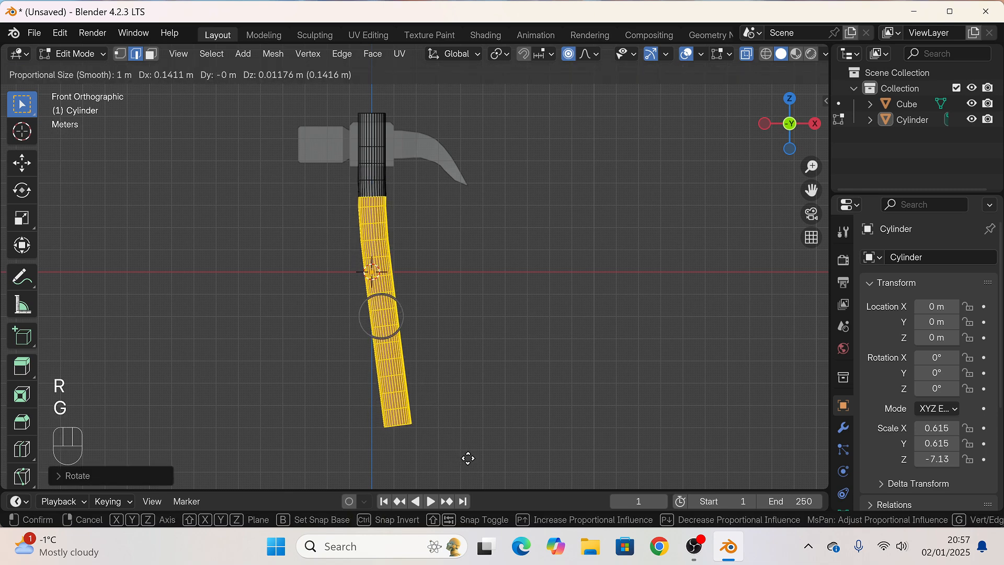
pyautogui.click(469, 457)
# Step: Rotate the lower third of the handle back toward vertical and move it toward -X to begin the reverse curve
pyautogui.moveTo(355, 324); pyautogui.dragTo(458, 432)
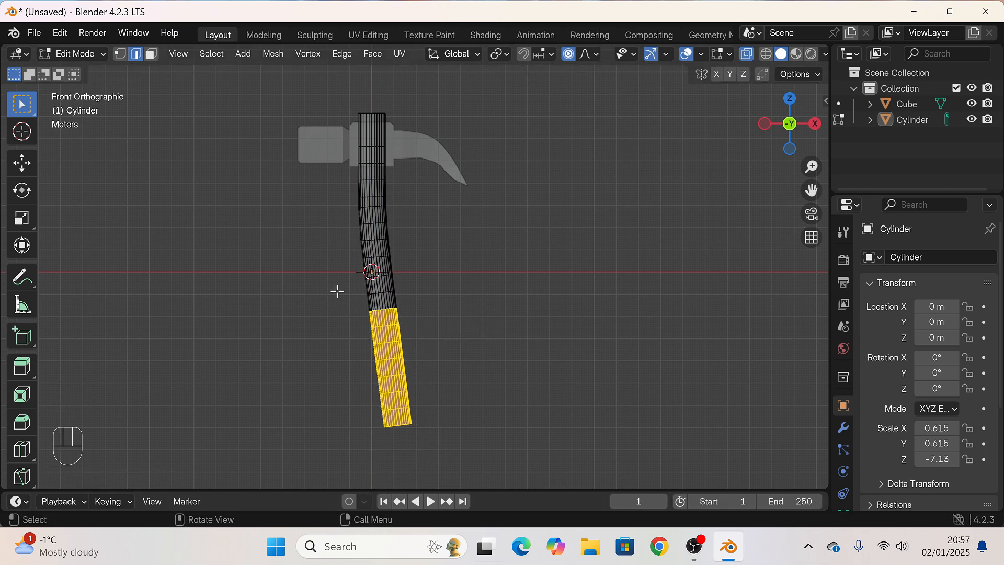
pyautogui.press('r')
pyautogui.click(477, 442)
pyautogui.press('g')
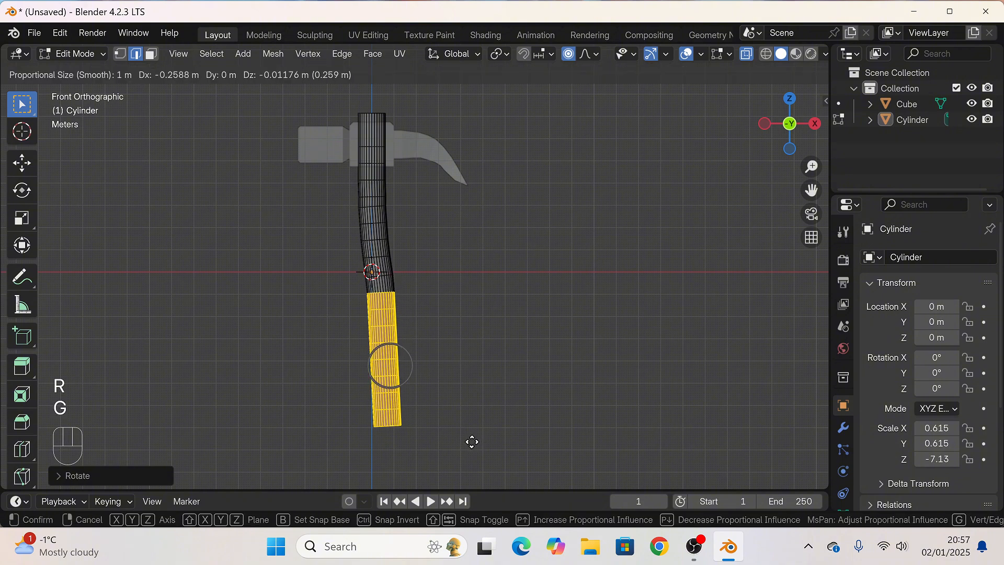
pyautogui.click(467, 442)
# Step: Select the lowest quarter of the handle and rotate and move it toward -X twice, by about 0.32 m and 0.18 m
pyautogui.moveTo(339, 325); pyautogui.dragTo(478, 482)
pyautogui.press('r')
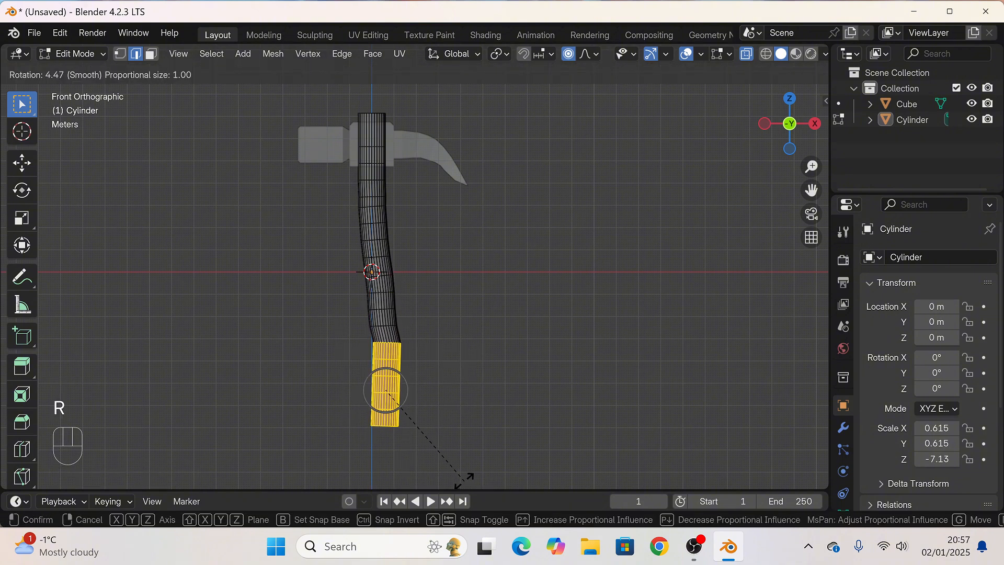
pyautogui.click(464, 478)
pyautogui.press('g')
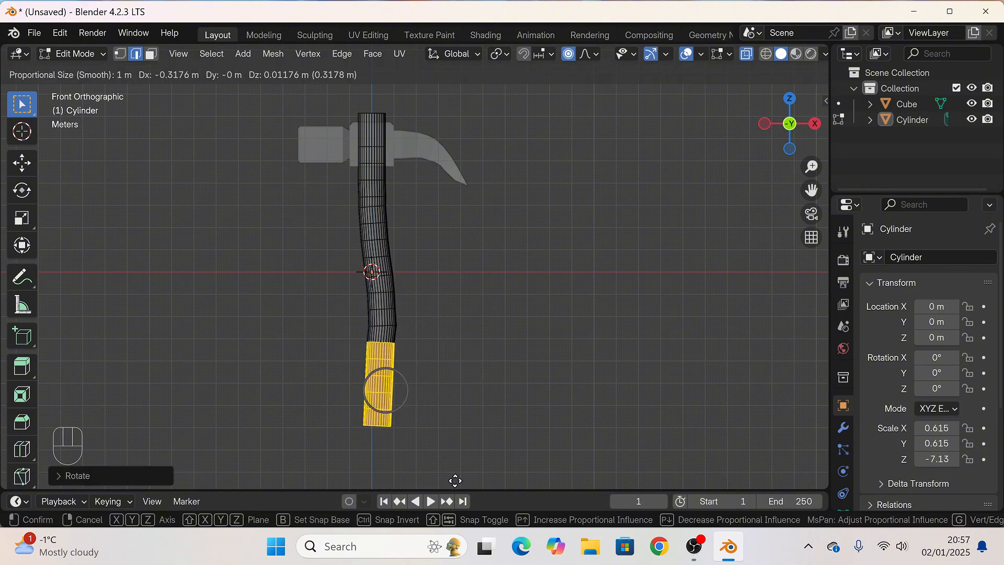
pyautogui.click(455, 480)
pyautogui.press('r')
pyautogui.click(403, 450)
pyautogui.press('g')
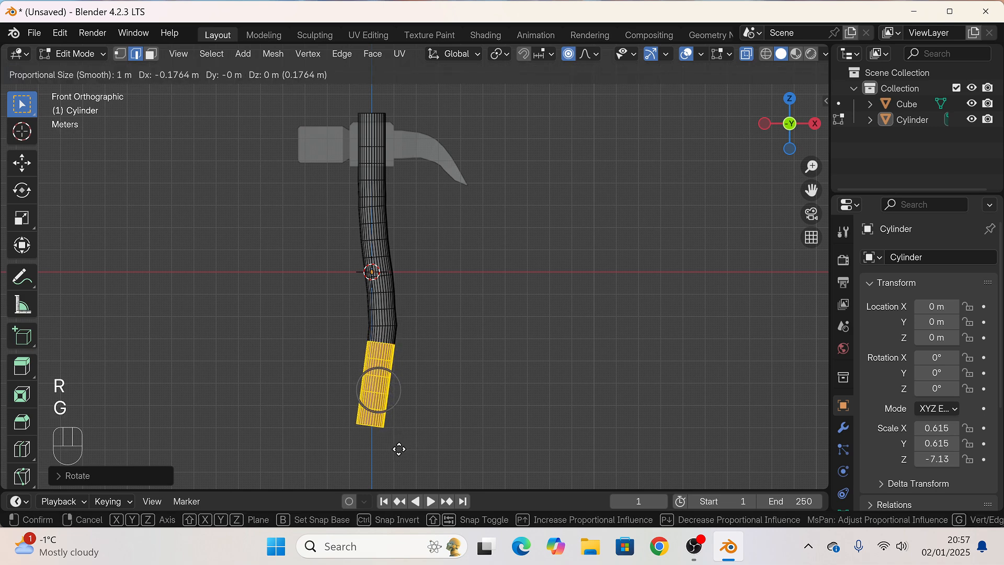
pyautogui.click(399, 450)
# Step: Select a shorter section at the handle's lower end, rotate it further and realign it toward -X
pyautogui.moveTo(339, 376); pyautogui.dragTo(425, 490)
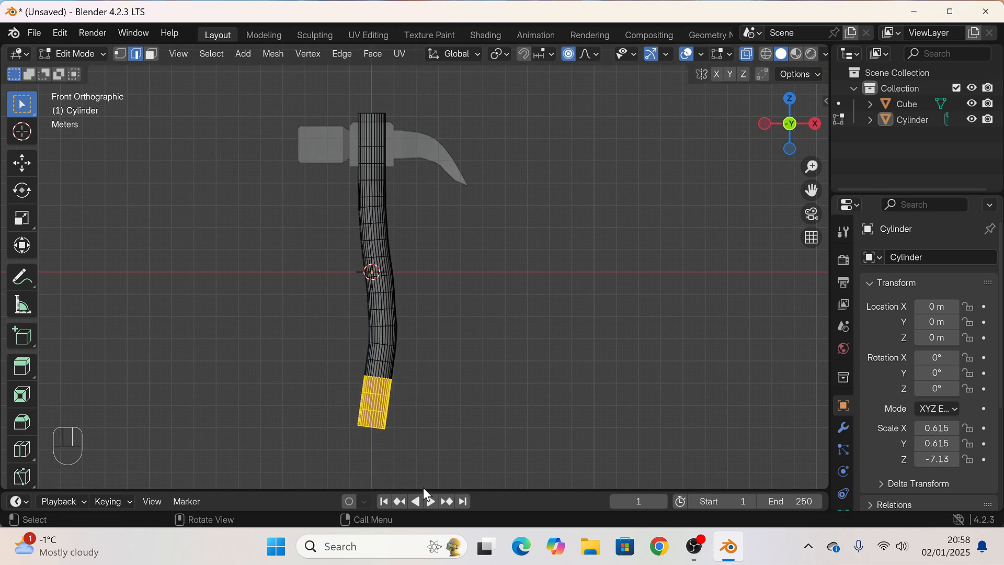
pyautogui.press('r')
pyautogui.click(407, 479)
pyautogui.press('g')
pyautogui.click(402, 476)
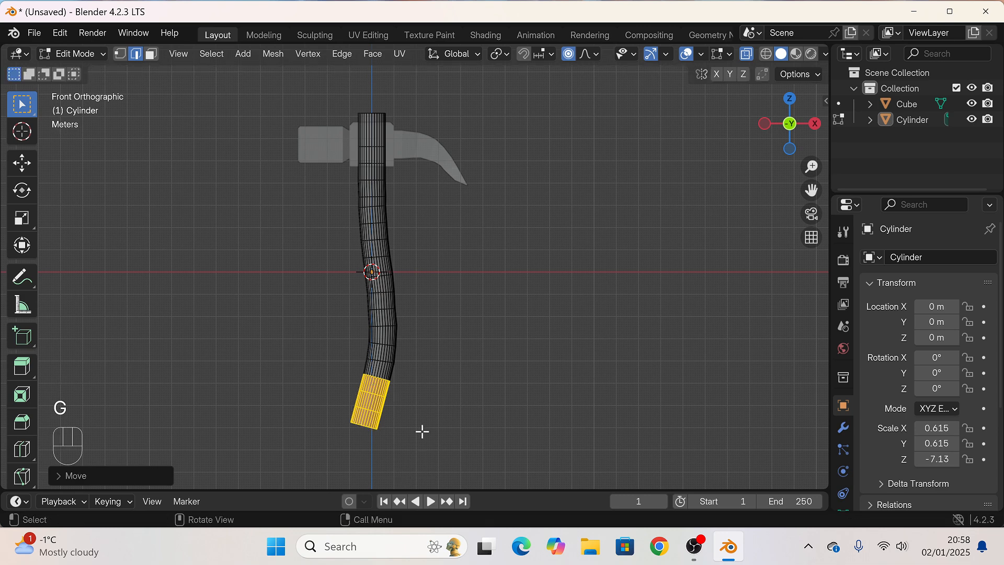
# Step: Select the last few segments of the handle, rotate them and move them about 0.31 m toward -X to continue the curve
pyautogui.click(422, 431)
pyautogui.moveTo(347, 401); pyautogui.dragTo(390, 446)
pyautogui.moveTo(334, 384); pyautogui.dragTo(356, 418)
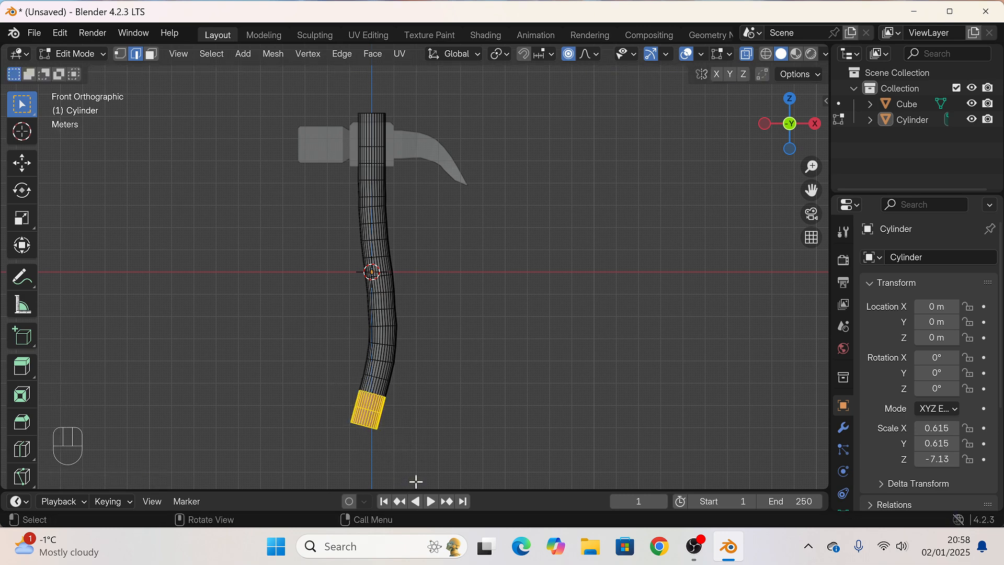
pyautogui.press('r')
pyautogui.click(390, 455)
pyautogui.press('g')
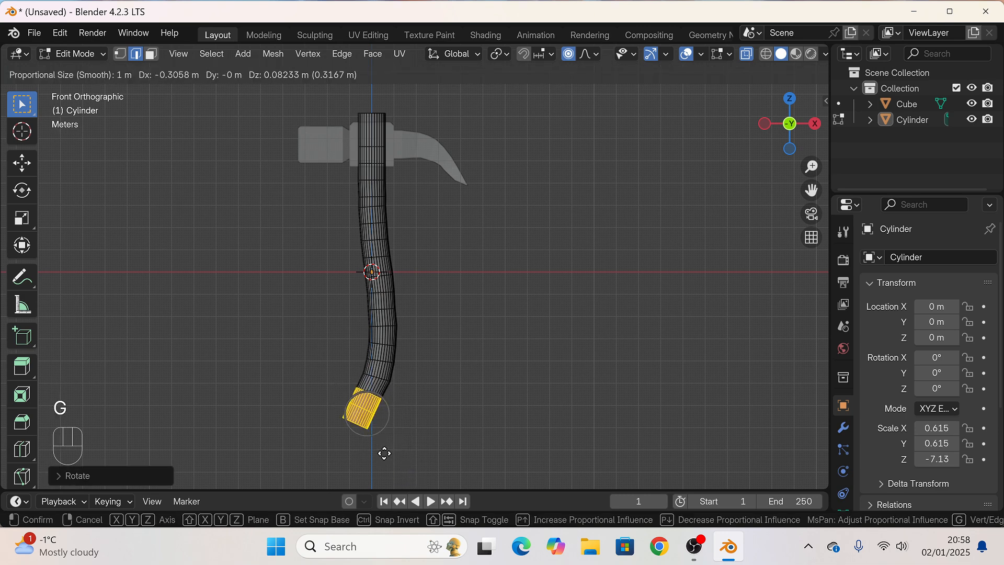
pyautogui.click(384, 453)
# Step: Select the end faces of the handle, rotate them about 13.5° and shift them slightly toward -X
pyautogui.click(405, 436)
pyautogui.moveTo(319, 402); pyautogui.dragTo(373, 463)
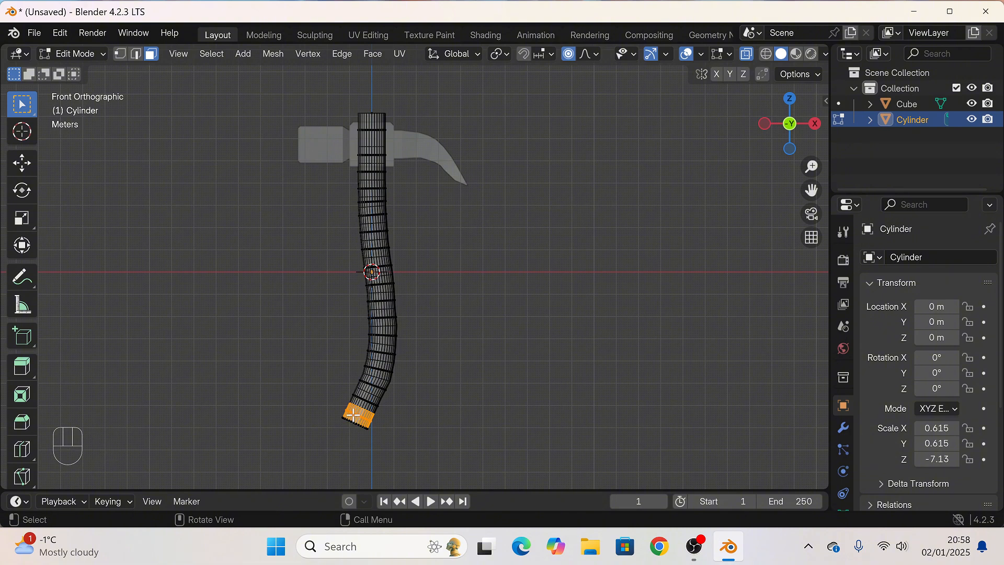
pyautogui.press('r')
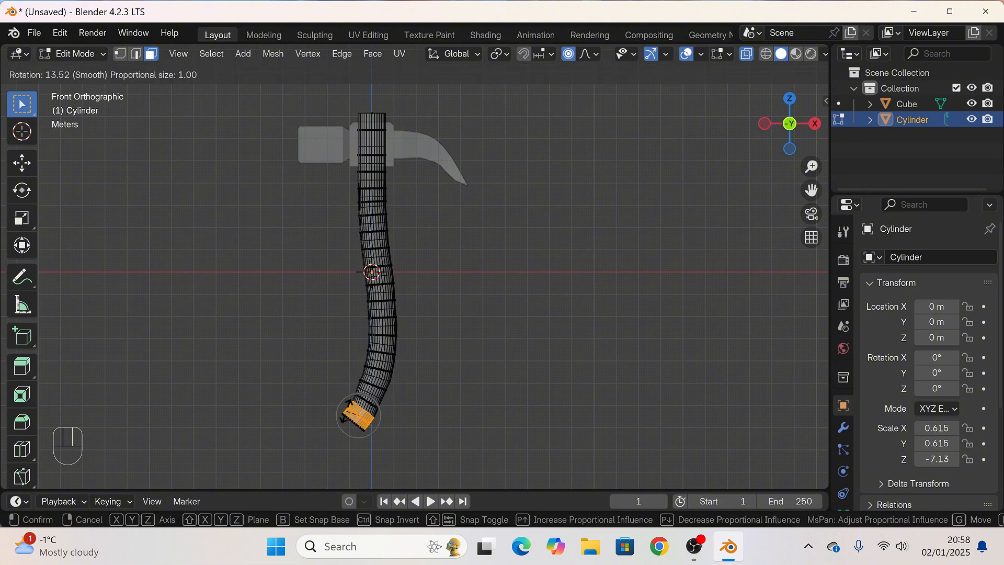
pyautogui.click(348, 411)
pyautogui.press('g')
pyautogui.click(344, 411)
# Step: Scale the selected end faces up by about 1.7 to flare the butt of the handle
pyautogui.press('s')
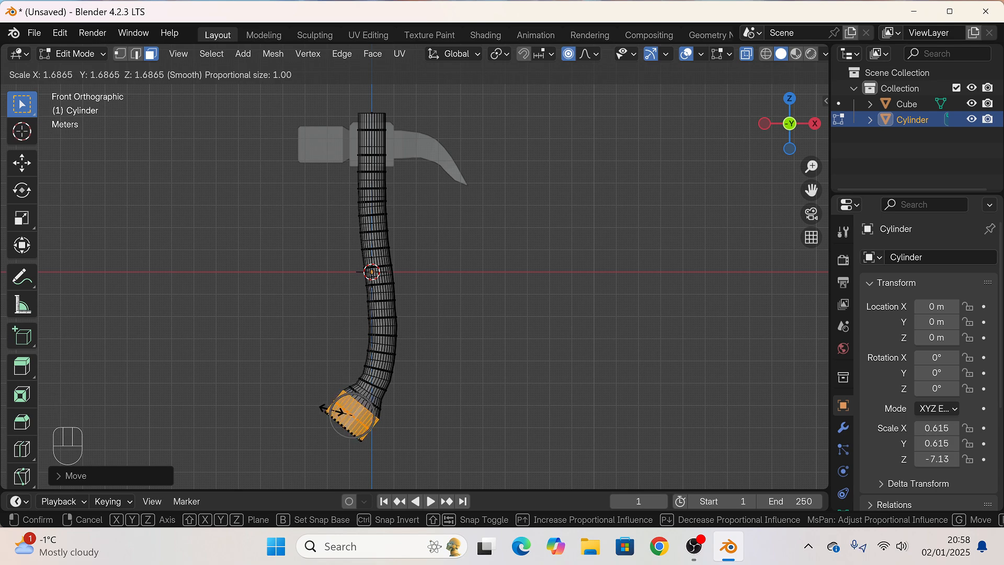
pyautogui.click(342, 411)
pyautogui.moveTo(376, 419); pyautogui.dragTo(328, 375, button='middle')
pyautogui.moveTo(427, 324); pyautogui.dragTo(401, 325, button='middle')
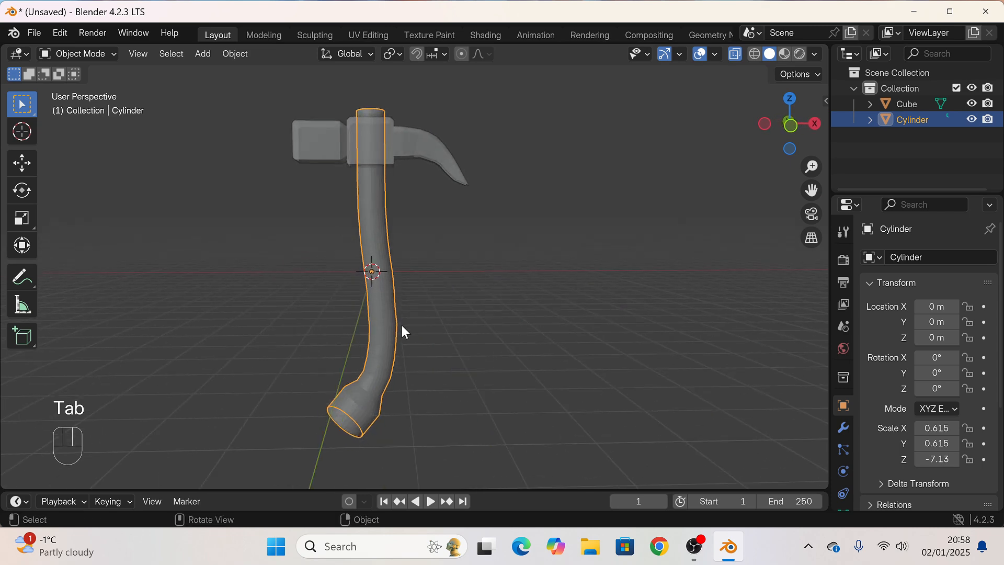
# Step: Apply smooth shading to the handle in Object Mode and deselect it
pyautogui.rightClick(378, 299)
pyautogui.click(322, 225)
pyautogui.click(525, 312)
# Step: In edge selection, scale the edge loop just above the handle's flared butt down to about 0.6 and return to Object Mode
pyautogui.moveTo(374, 218); pyautogui.dragTo(421, 167, button='middle')
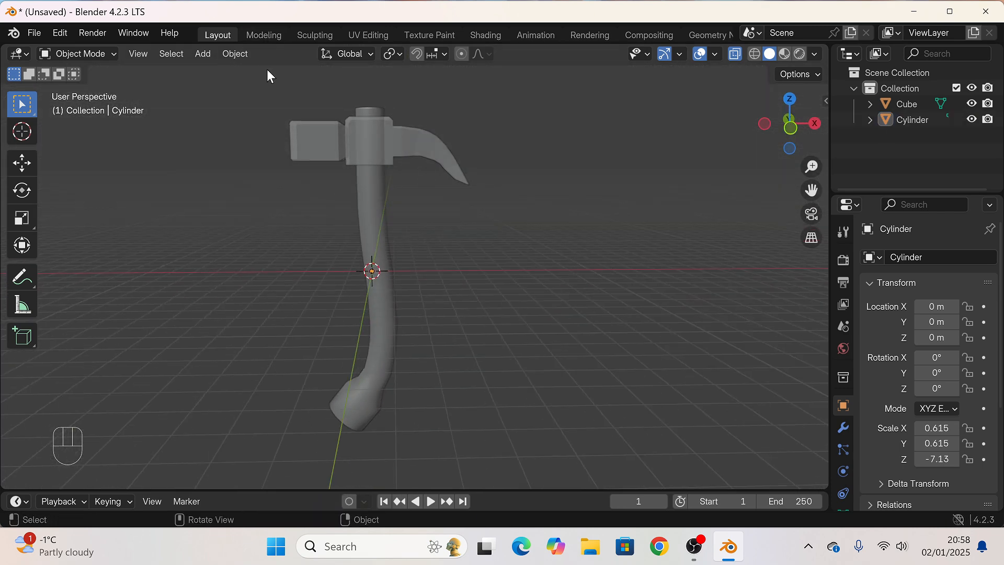
pyautogui.press('Tab')
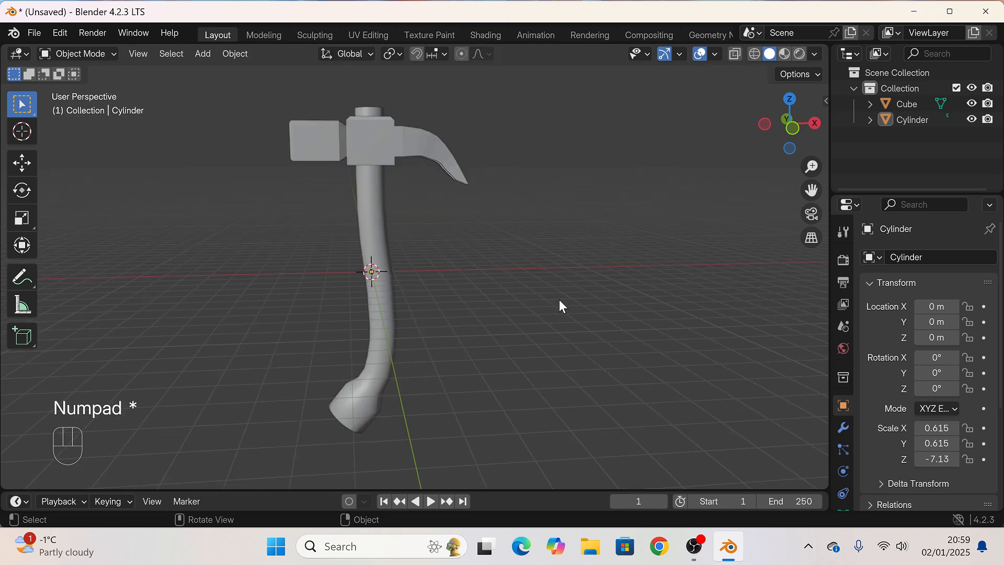
pyautogui.press('Tab')
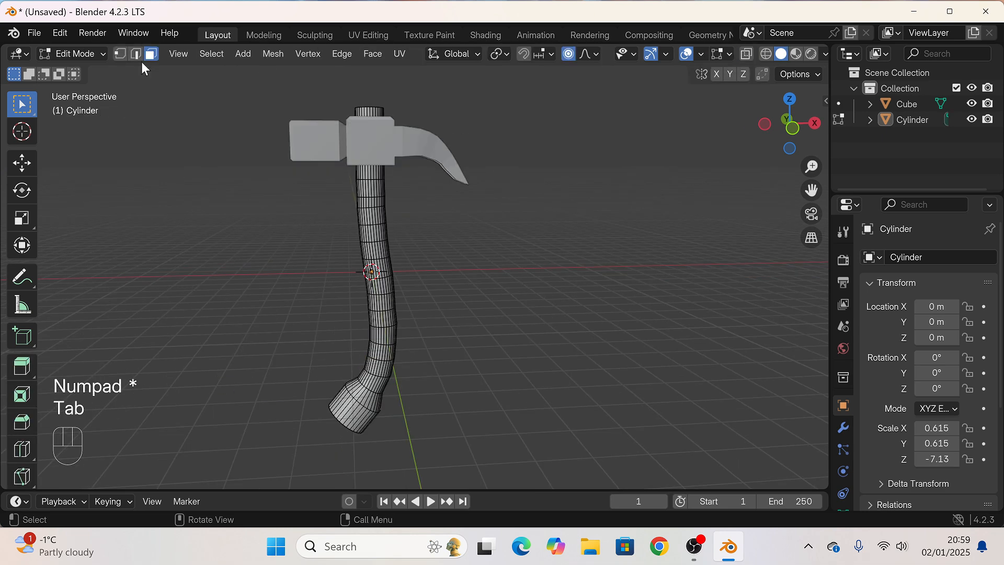
pyautogui.press('s')
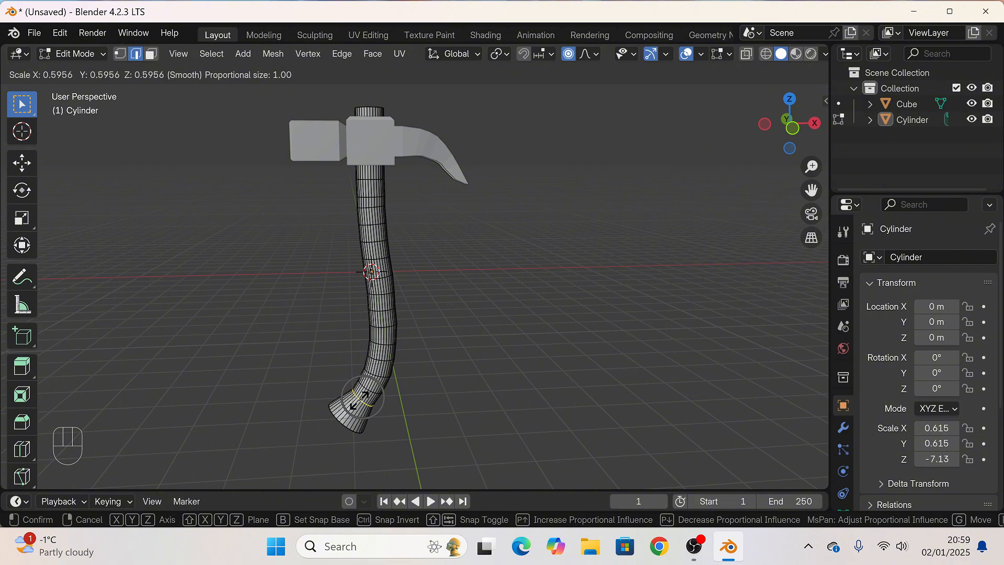
pyautogui.click(362, 399)
pyautogui.moveTo(421, 399); pyautogui.dragTo(280, 244, button='middle')
pyautogui.press('Tab')
pyautogui.scroll(4, 371, 257)
pyautogui.moveTo(368, 252); pyautogui.dragTo(378, 202, button='middle')
pyautogui.click(381, 131)
pyautogui.click(380, 132)
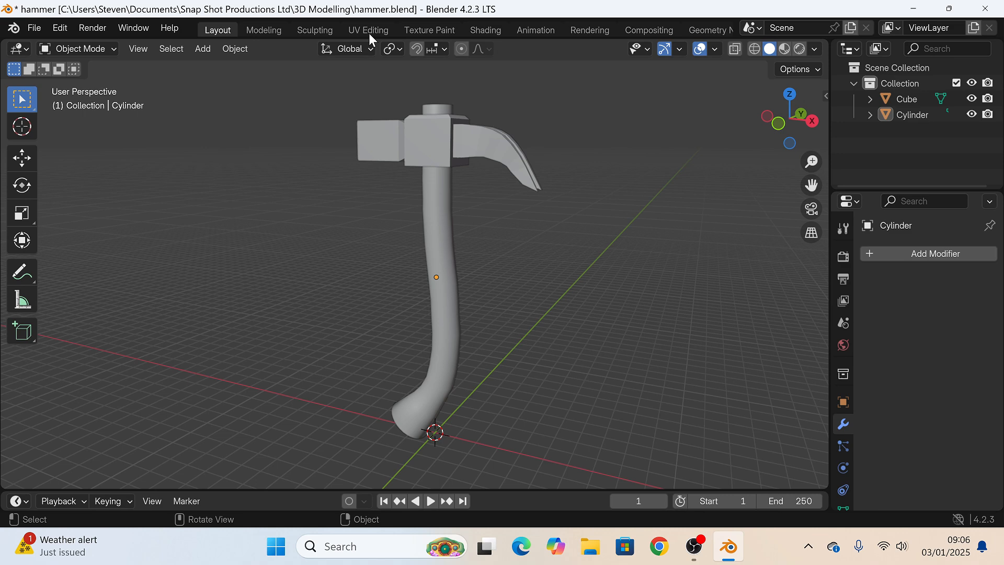
# Step: Open the UV Editing workspace and select the handle's mesh to examine its existing UV layout
pyautogui.click(368, 32)
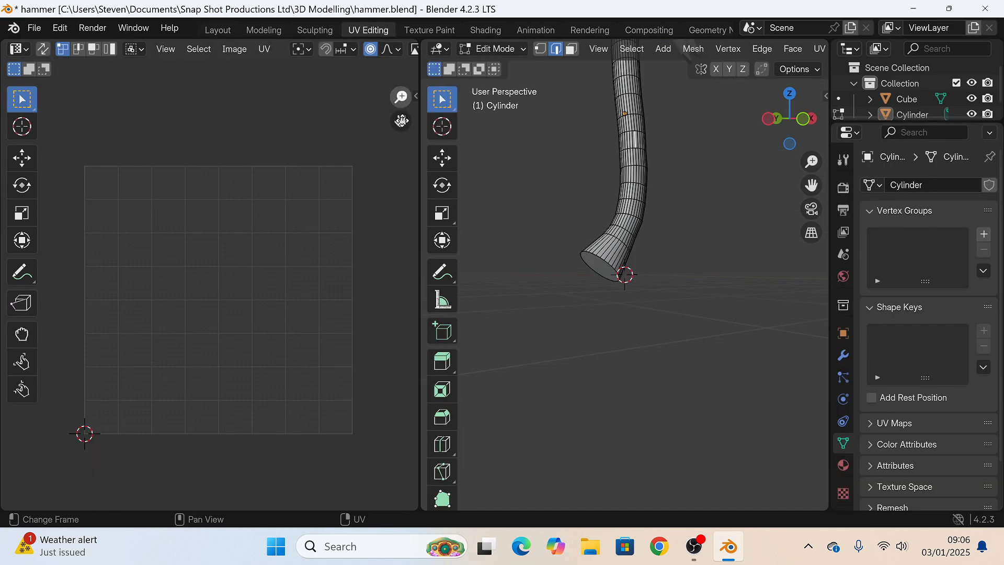
pyautogui.moveTo(622, 307); pyautogui.dragTo(558, 260, button='middle')
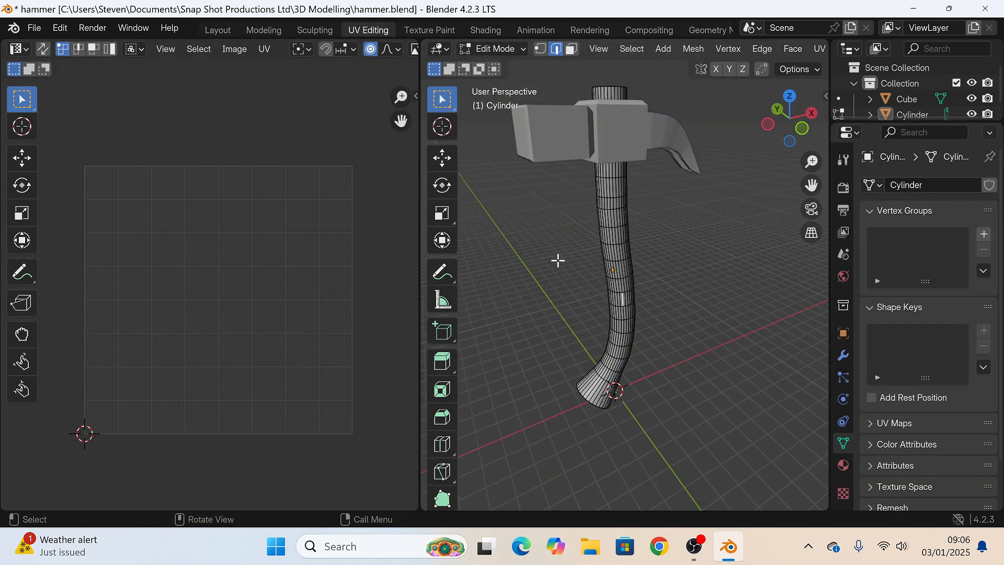
pyautogui.press('a')
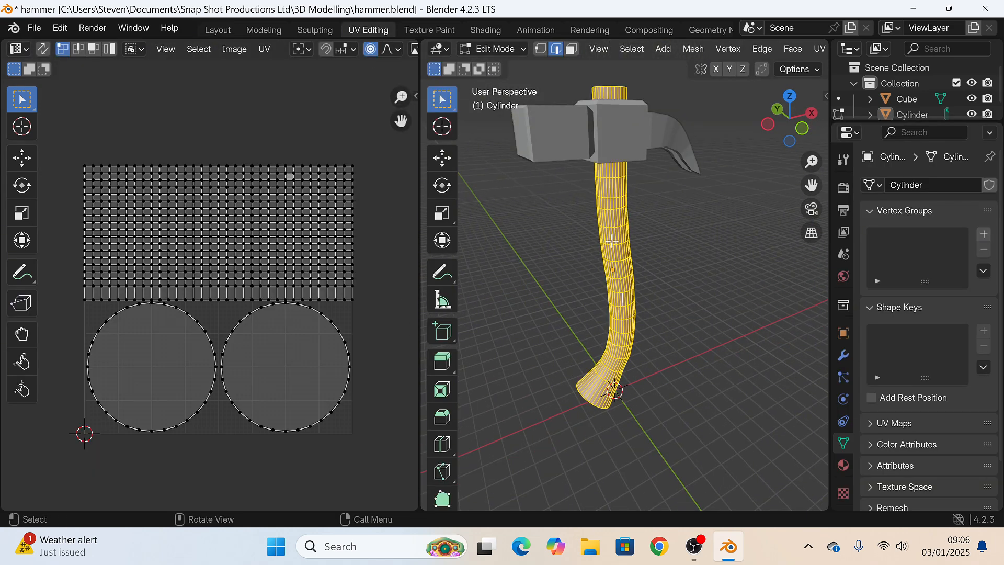
pyautogui.hotkey('alt', 'a')
pyautogui.press('a')
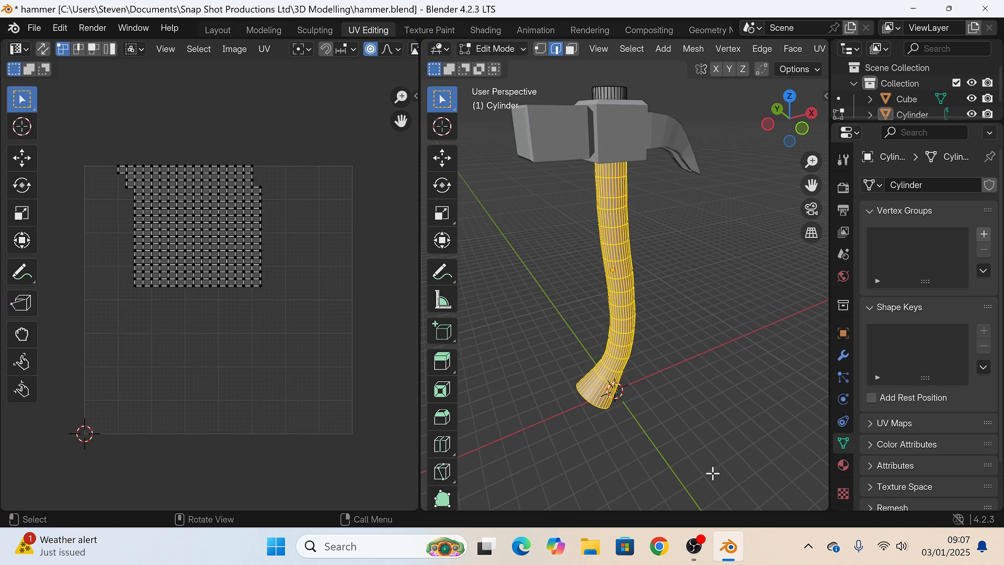
# Step: Return to Object Mode, select the hammer head and handle together and join them into one object
pyautogui.press('Tab')
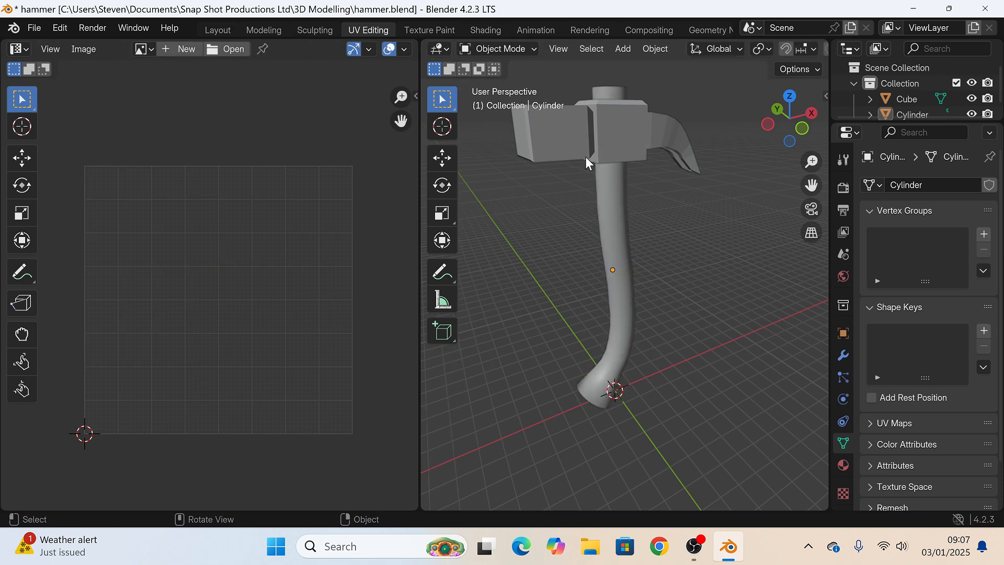
pyautogui.moveTo(488, 117); pyautogui.dragTo(755, 408)
pyautogui.rightClick(625, 316)
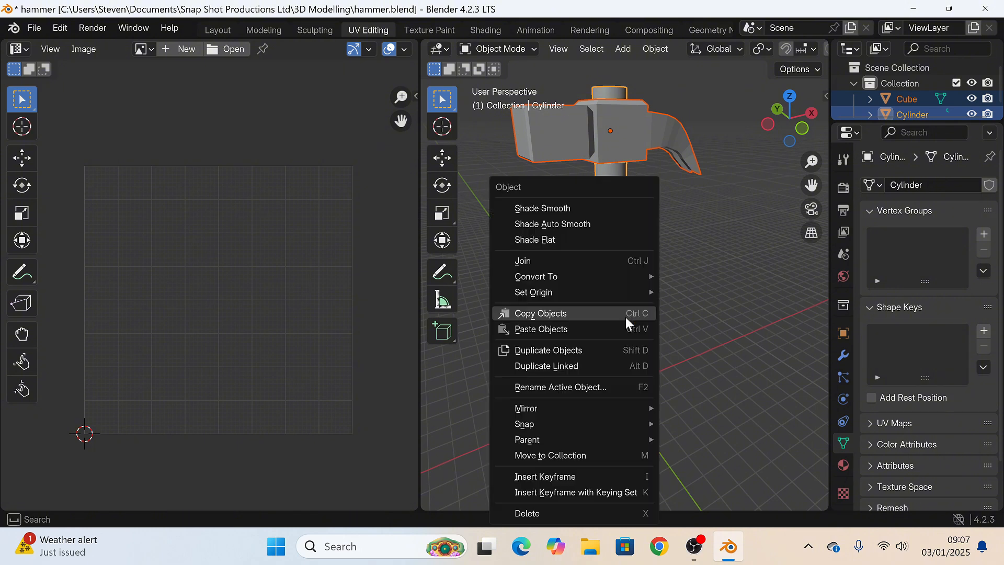
pyautogui.click(570, 208)
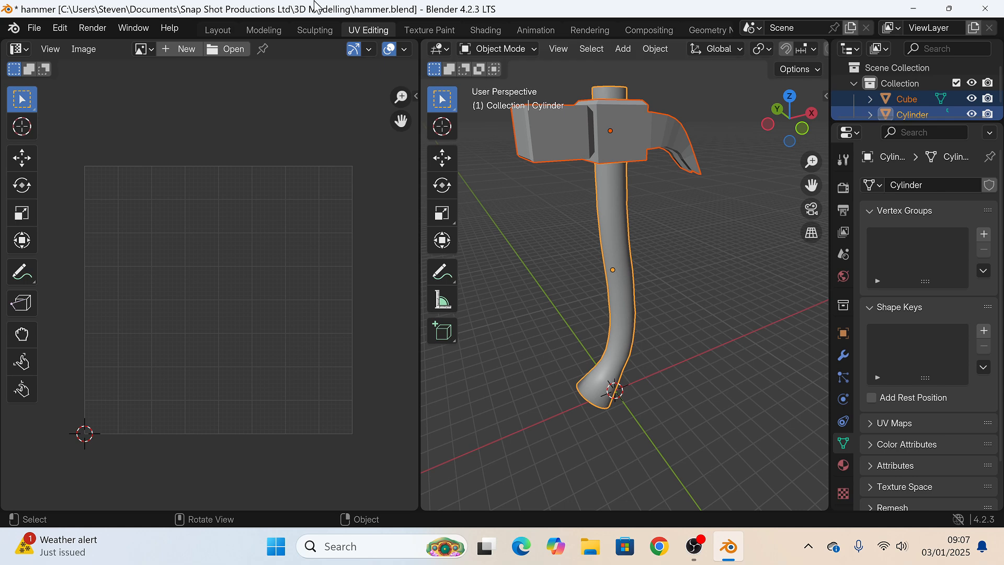
pyautogui.rightClick(599, 214)
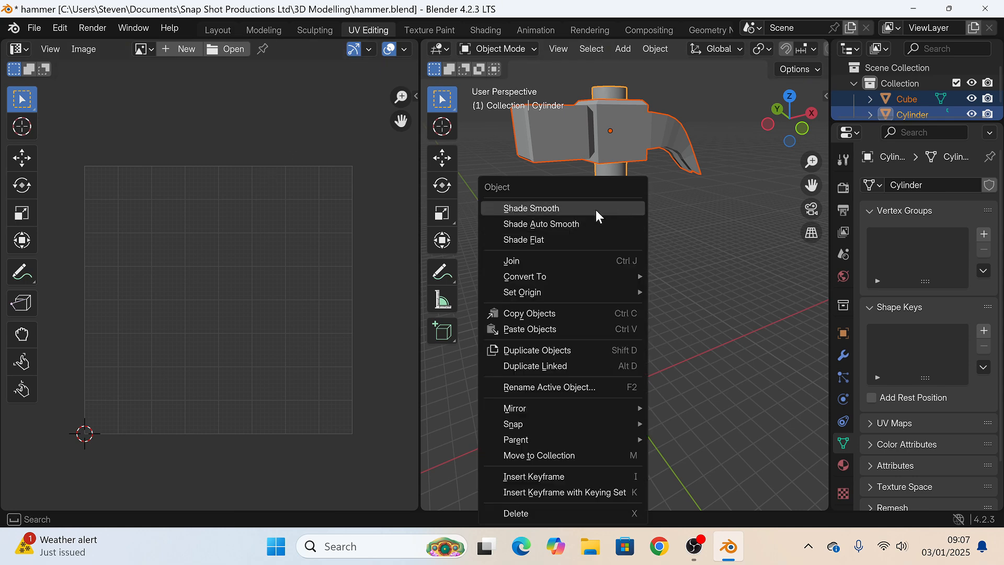
pyautogui.click(648, 264)
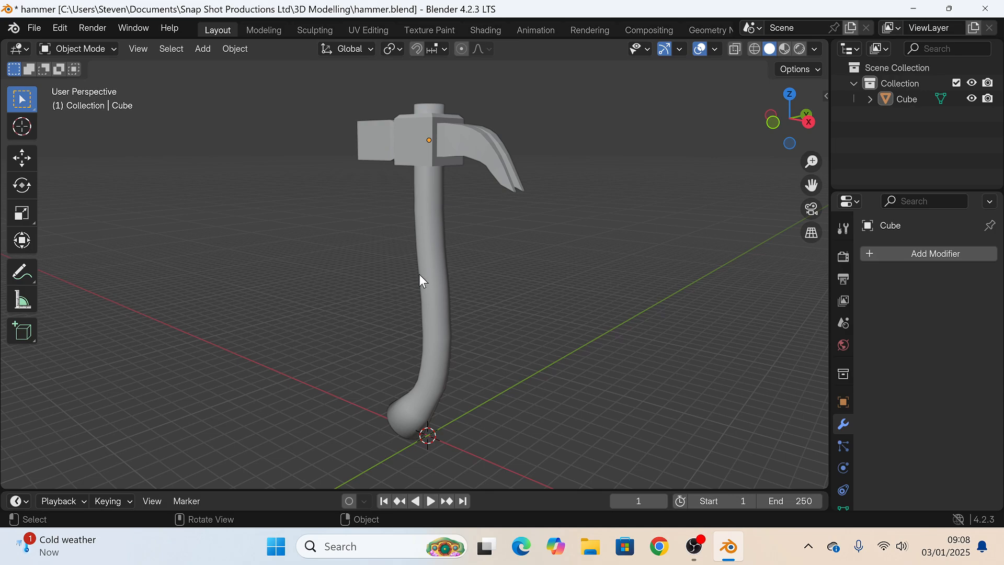
# Step: Select the whole joined hammer mesh in UV Editing and unwrap it with Smart UV Project, using a 66° angle limit and 0.050 island margin
pyautogui.moveTo(419, 275); pyautogui.dragTo(486, 343, button='middle')
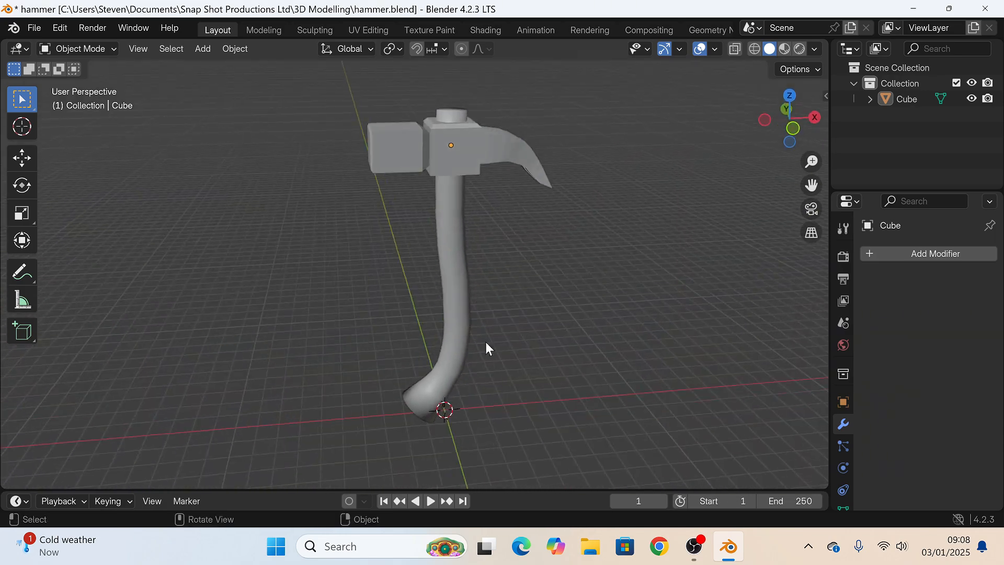
pyautogui.click(368, 30)
pyautogui.click(551, 223)
pyautogui.scroll(1, 532, 164)
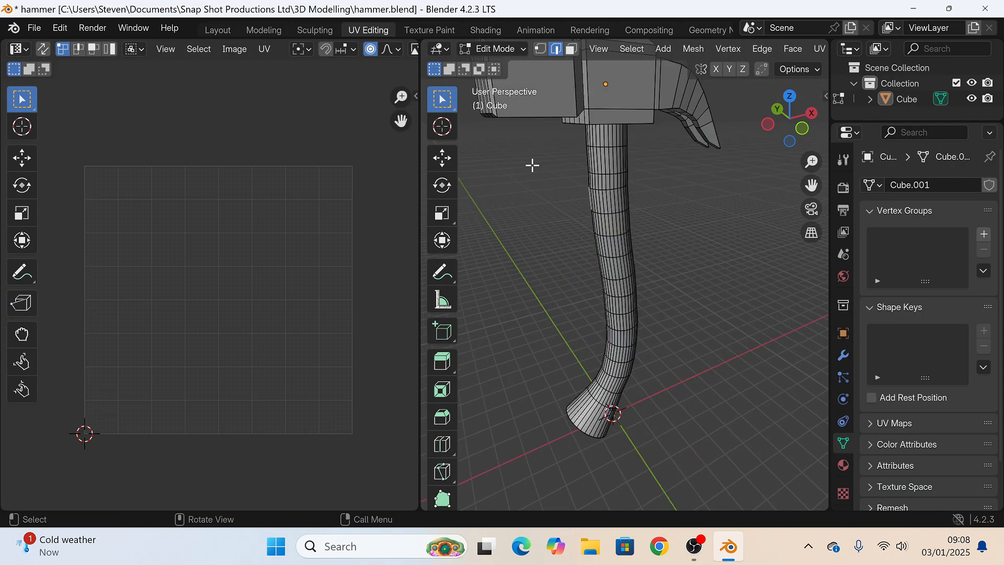
pyautogui.press('a')
pyautogui.rightClick(621, 195)
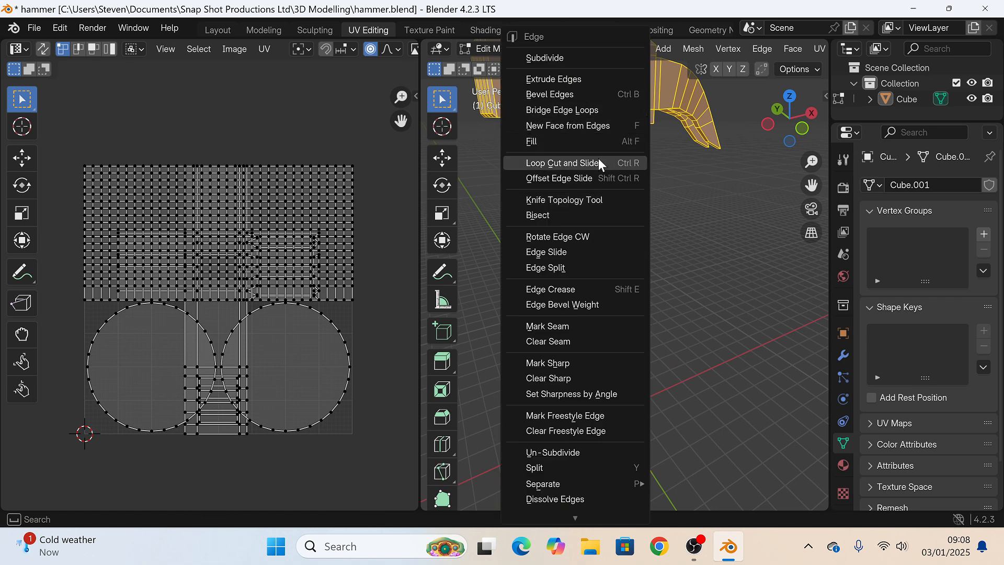
pyautogui.press('u')
pyautogui.click(679, 204)
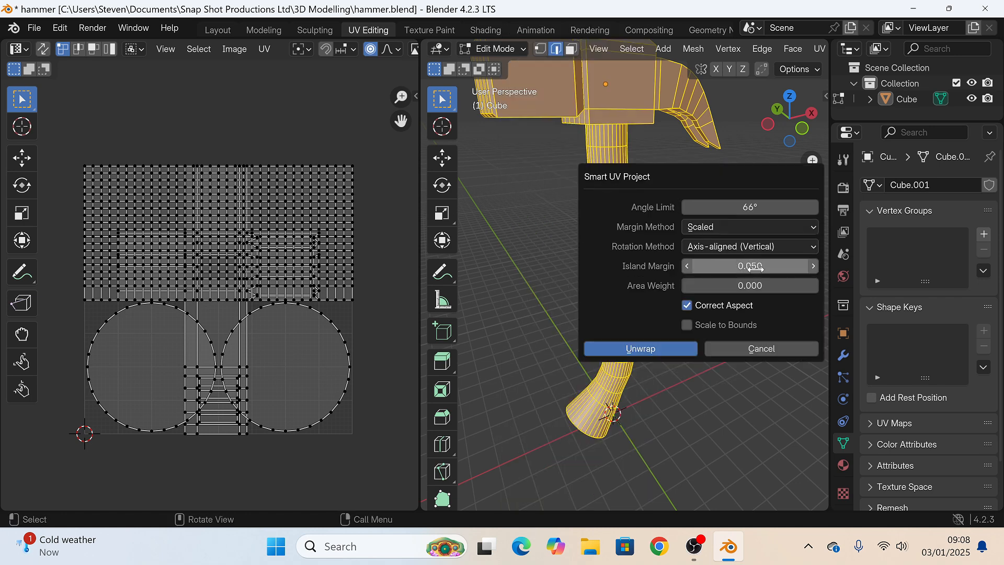
pyautogui.click(640, 344)
pyautogui.click(513, 244)
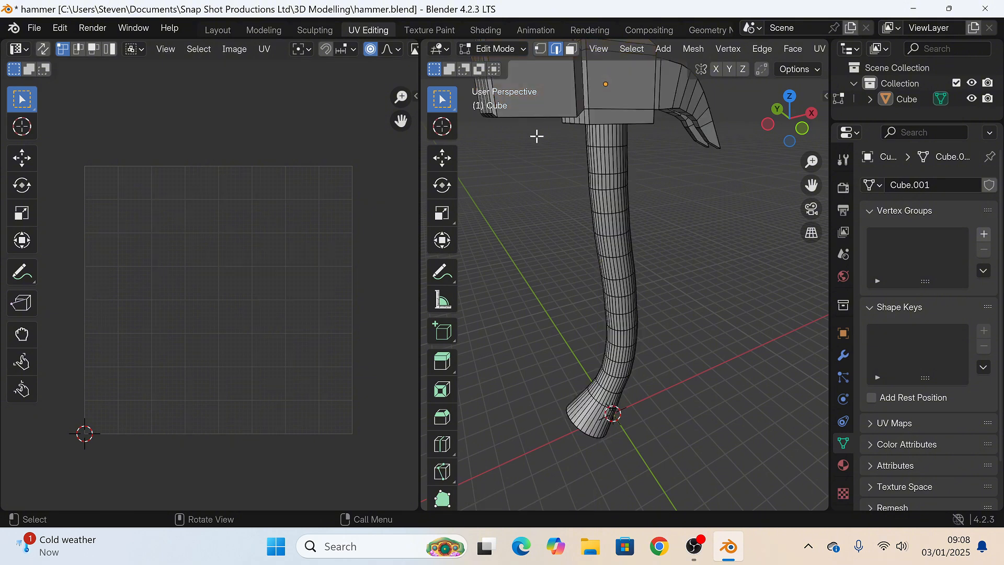
pyautogui.press('a')
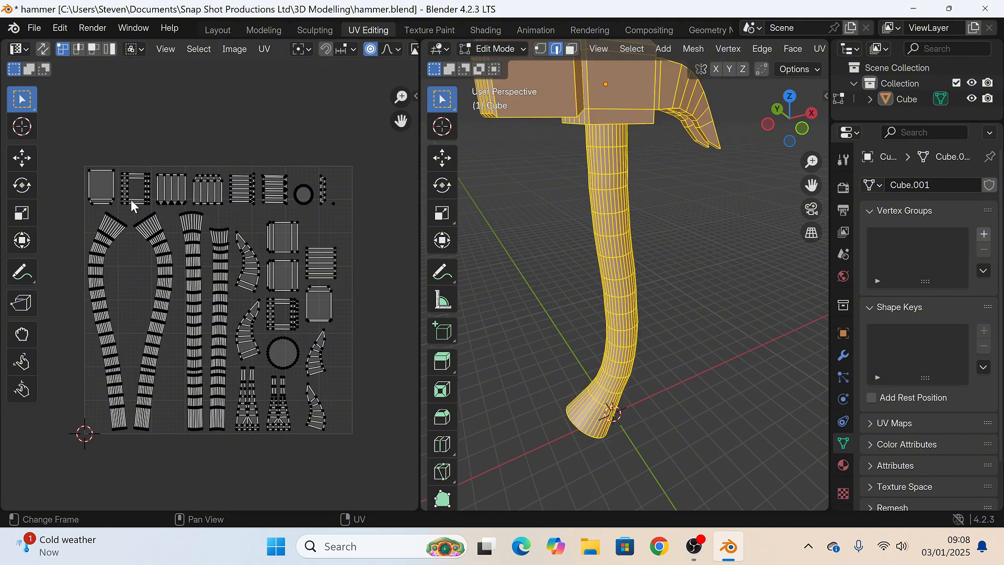
pyautogui.moveTo(491, 275); pyautogui.dragTo(552, 273, button='middle')
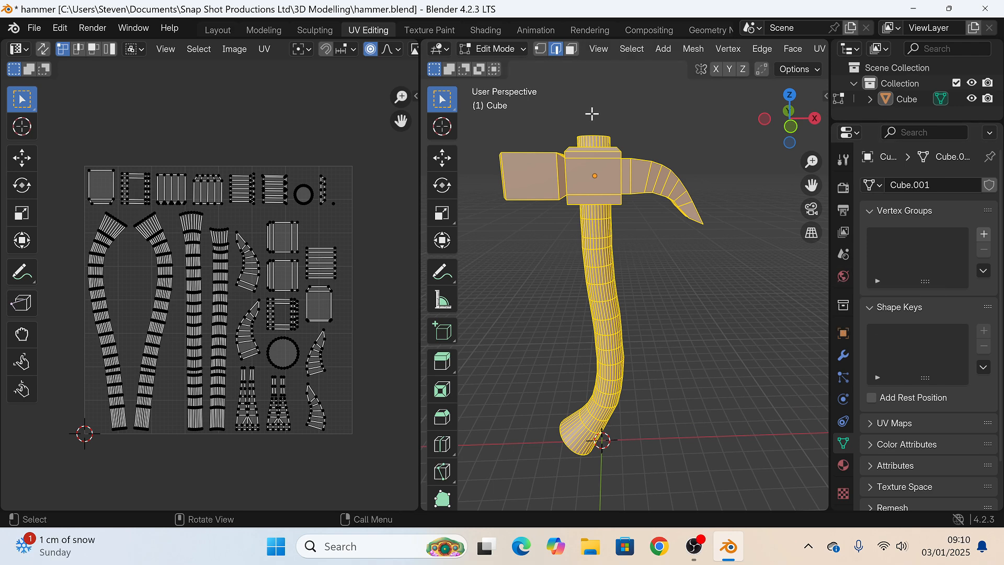
# Step: Open the Texture Paint workspace for the unwrapped hammer
pyautogui.click(428, 30)
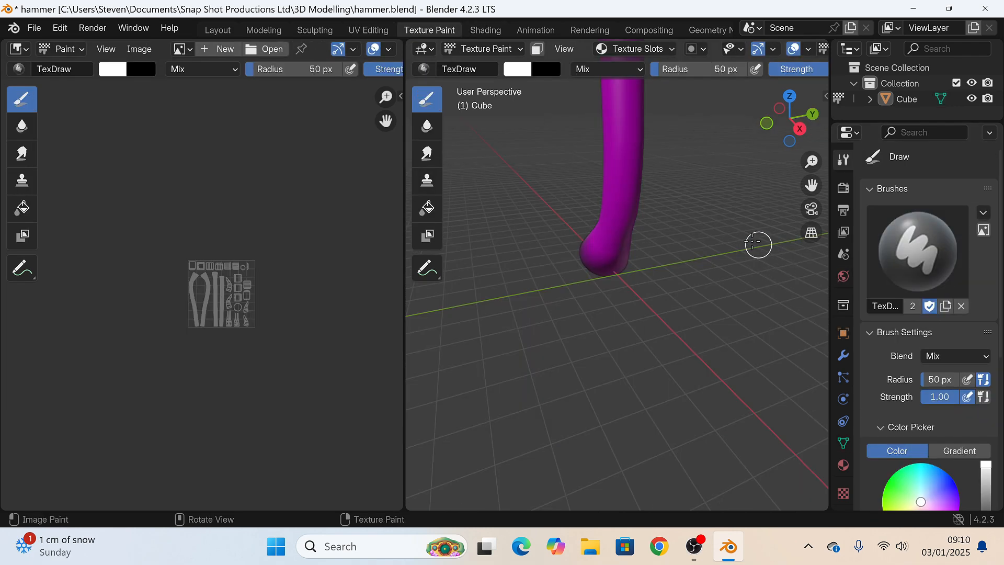
pyautogui.moveTo(759, 245); pyautogui.dragTo(723, 285, button='middle')
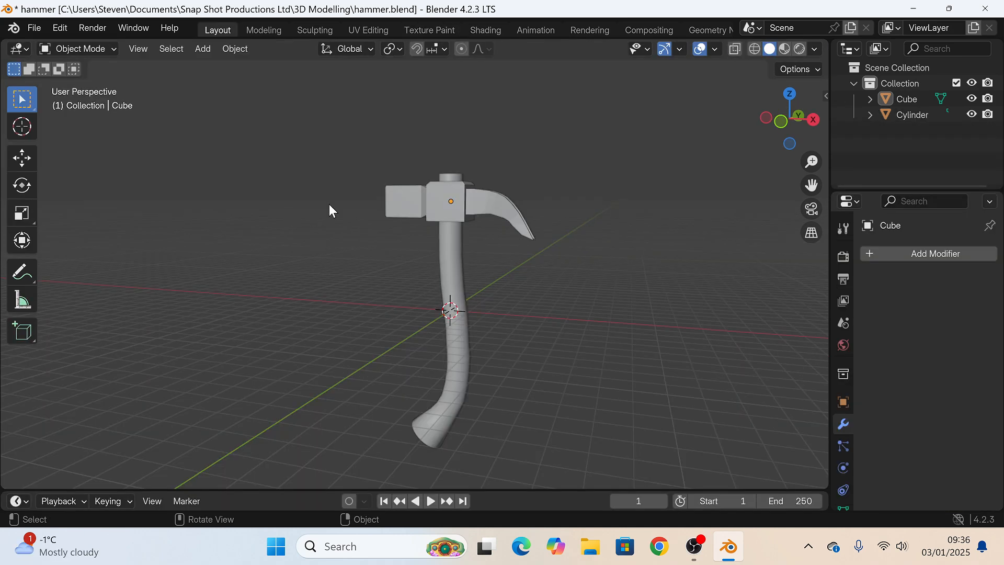
# Step: Select the hammer head and handle together and select all their mesh geometry in Edit Mode within the Texture Paint workspace
pyautogui.press('a')
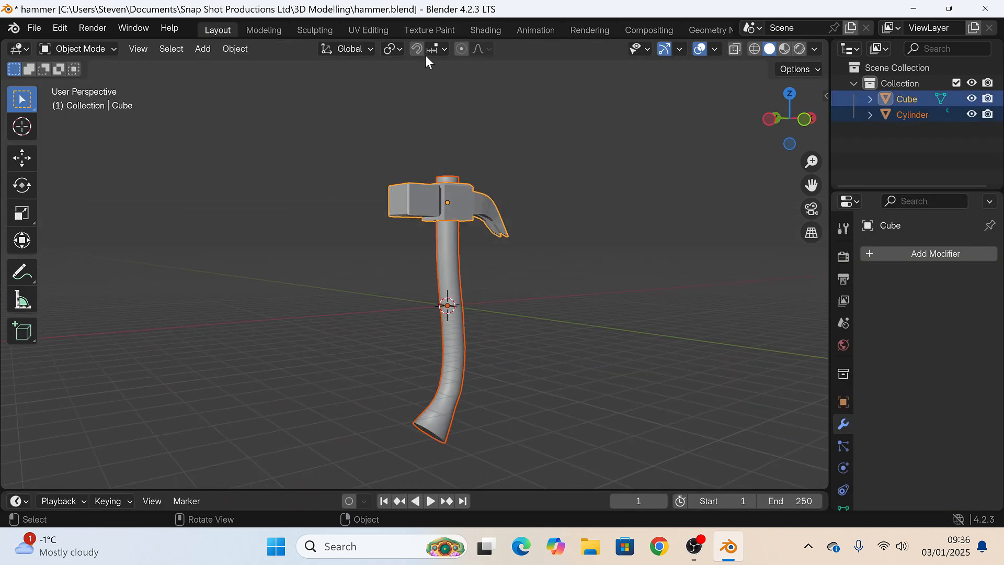
pyautogui.click(430, 30)
pyautogui.moveTo(492, 265); pyautogui.dragTo(561, 254, button='middle')
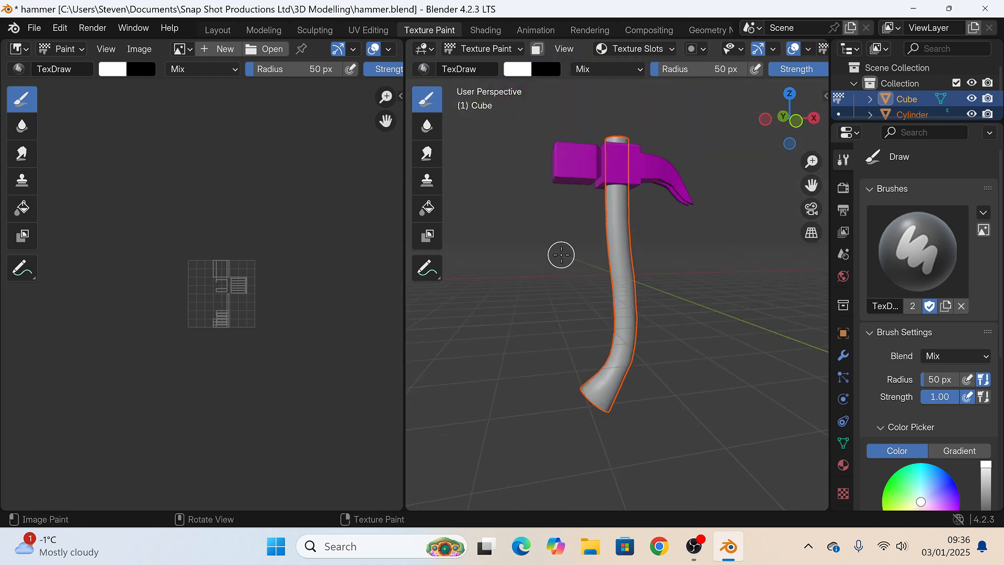
pyautogui.click(539, 213)
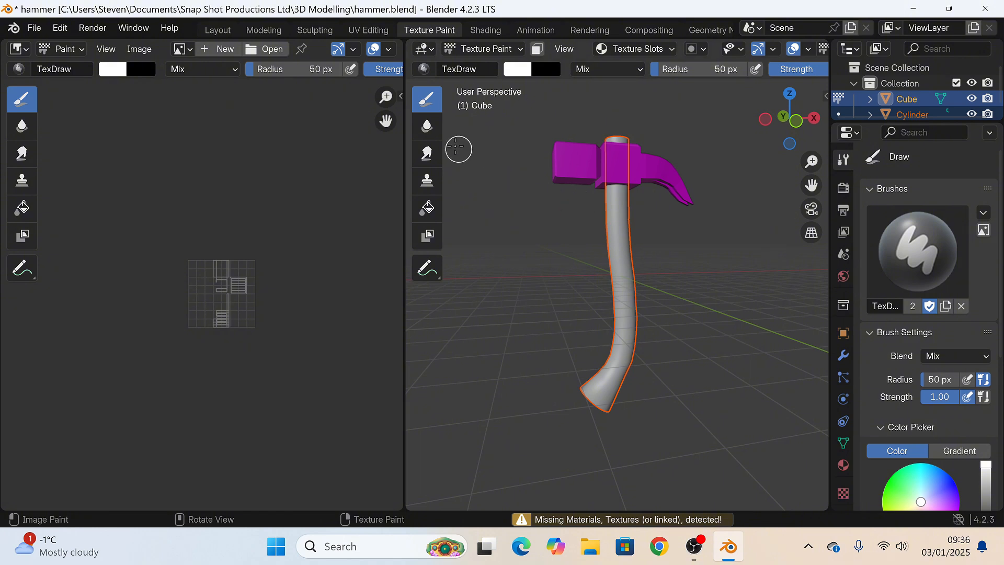
pyautogui.press('Tab')
pyautogui.press('a')
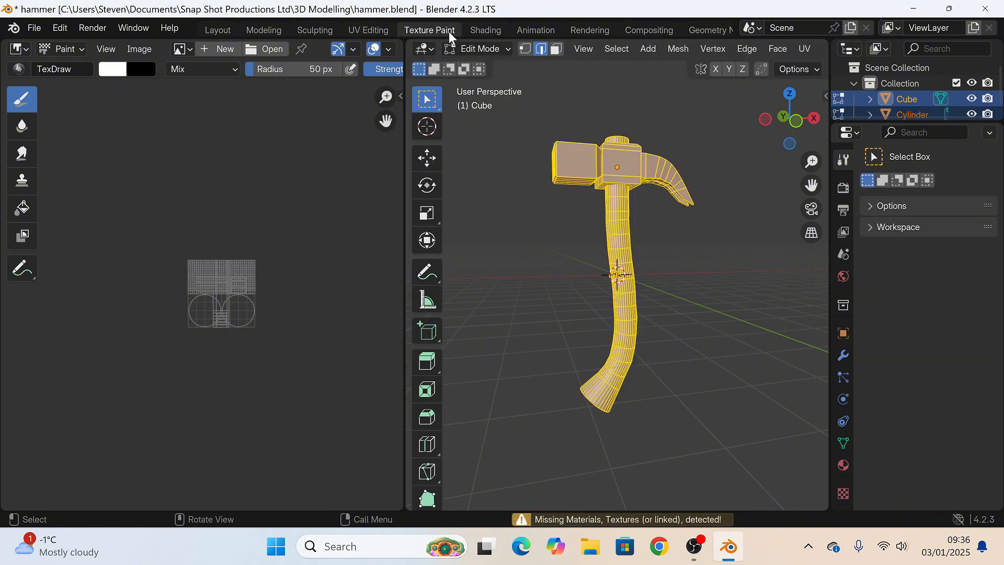
pyautogui.press('Tab')
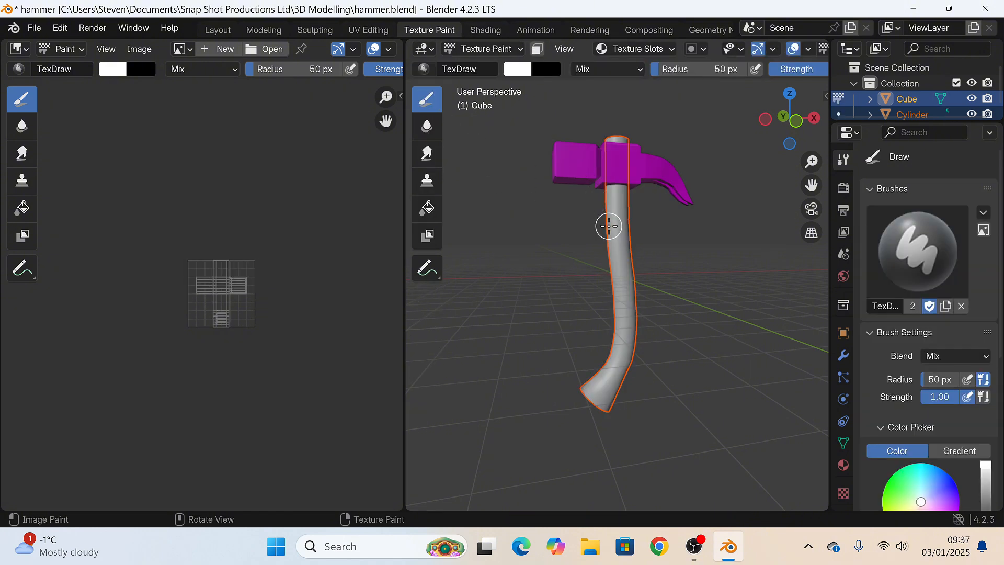
pyautogui.rightClick(575, 230)
pyautogui.press('Tab')
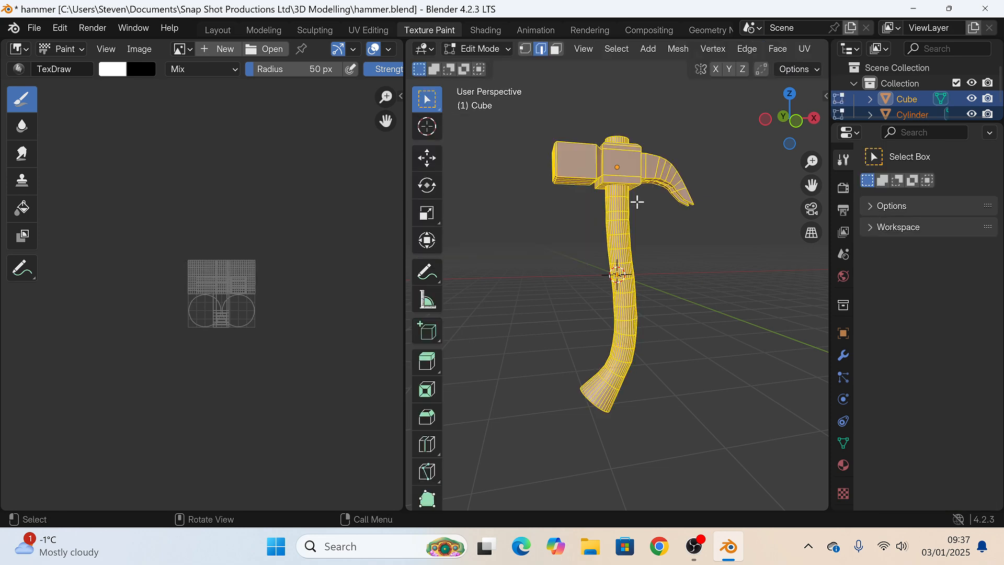
# Step: Return to the Layout workspace, select both hammer parts and parent the handle to the head
pyautogui.click(219, 30)
pyautogui.press('a')
pyautogui.press('a')
pyautogui.press('a')
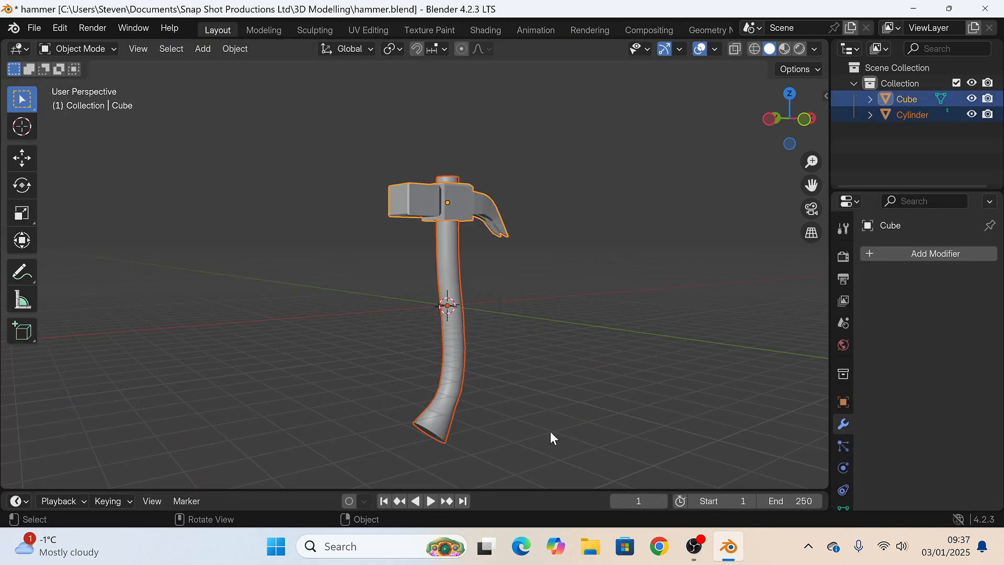
pyautogui.hotkey('ctrl', 'p')
pyautogui.click(550, 431)
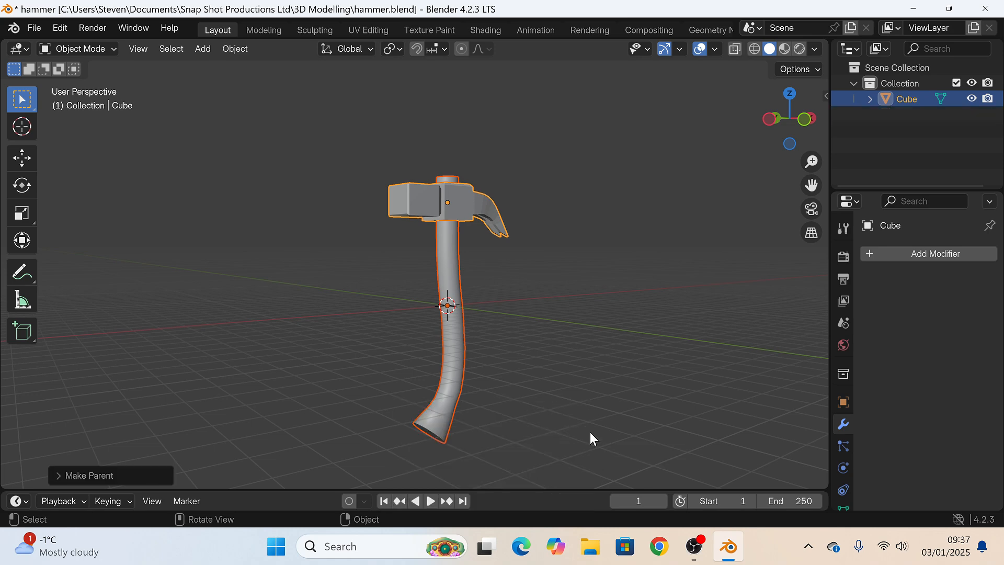
pyautogui.click(556, 324)
pyautogui.click(444, 193)
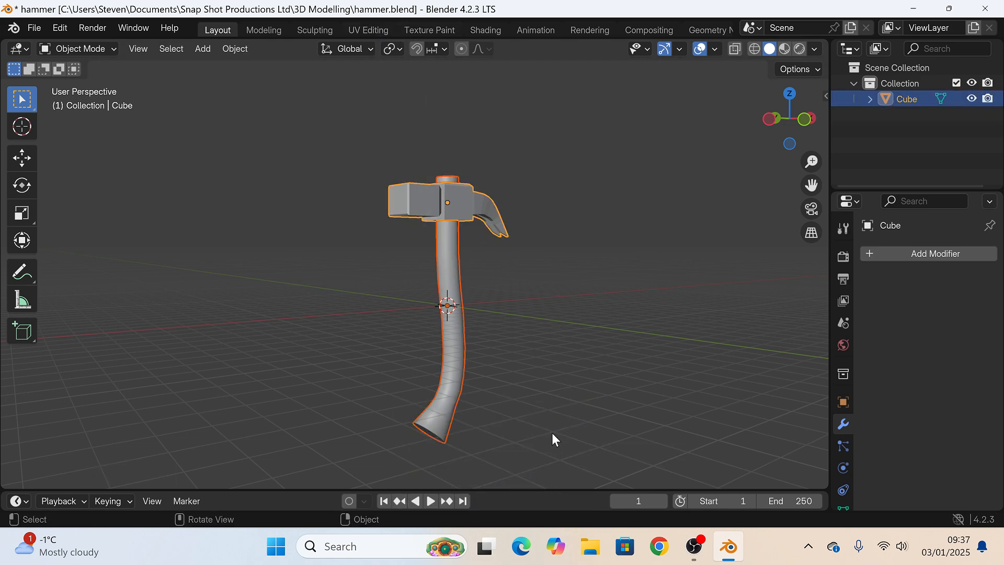
# Step: Unwrap the head and handle meshes in the Texture Paint workspace with Smart UV Project, using a 66° angle limit and 0.5 island margin
pyautogui.click(430, 29)
pyautogui.press('Tab')
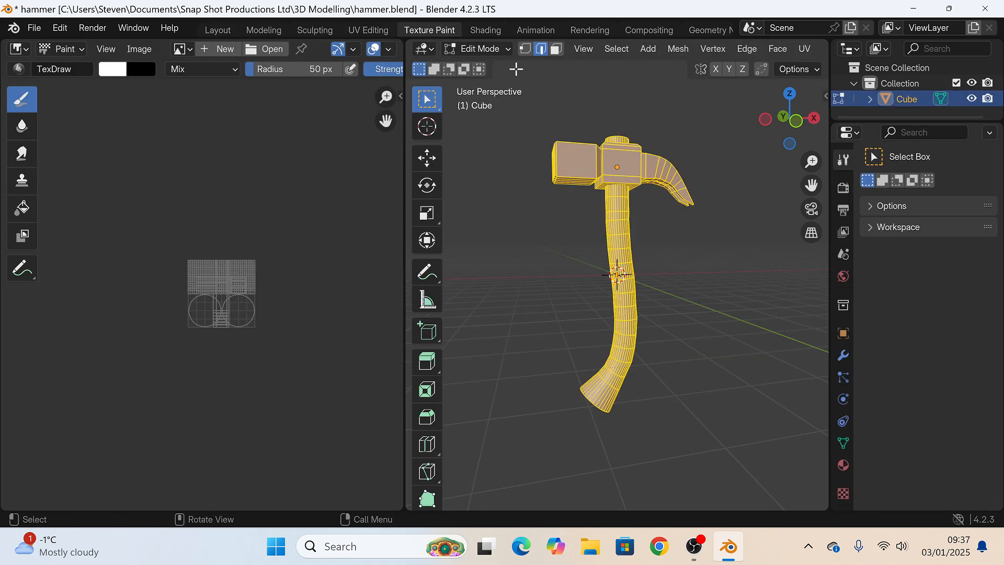
pyautogui.press('u')
pyautogui.click(520, 257)
pyautogui.click(593, 322)
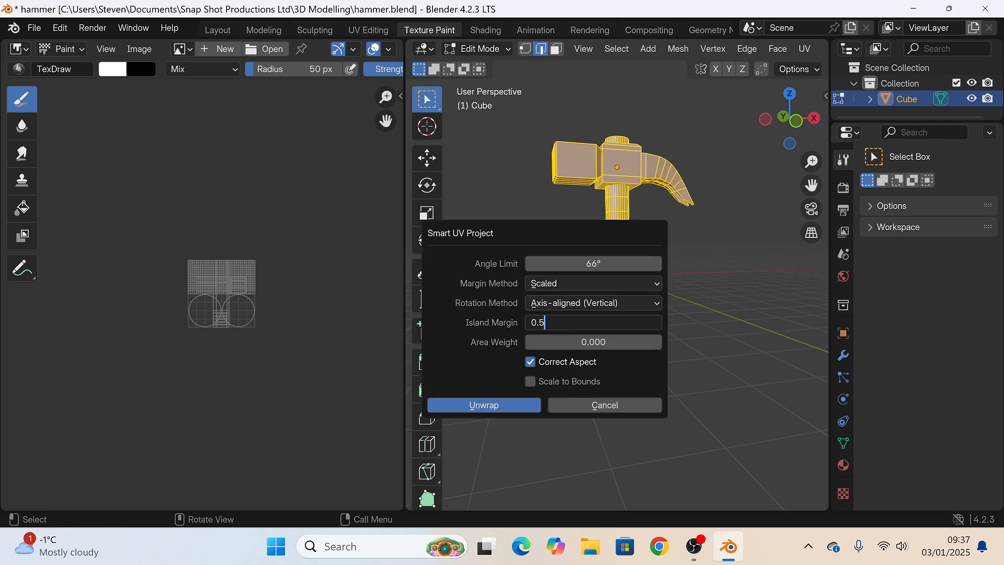
pyautogui.press('Return')
pyautogui.scroll(7, 277, 309)
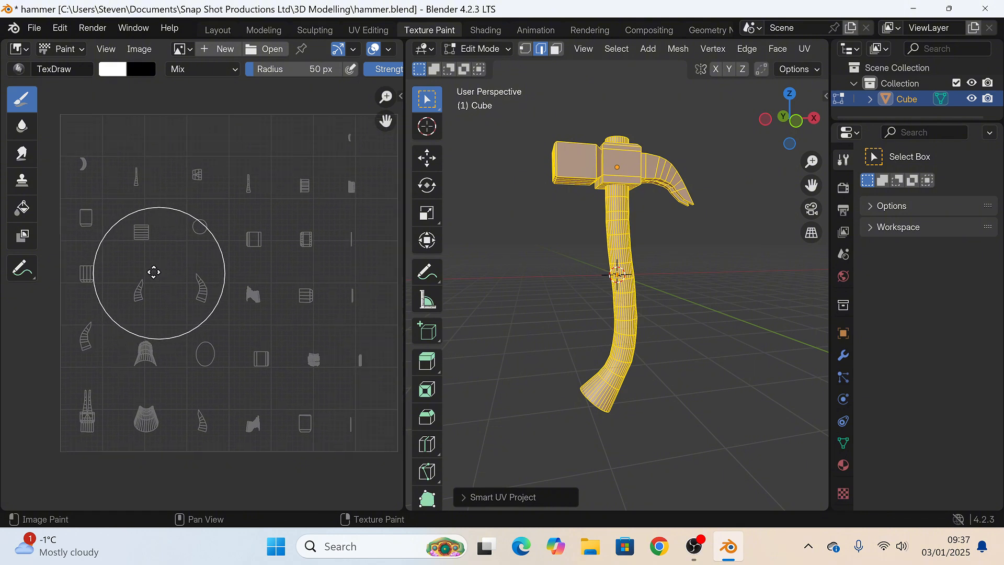
pyautogui.press('Tab')
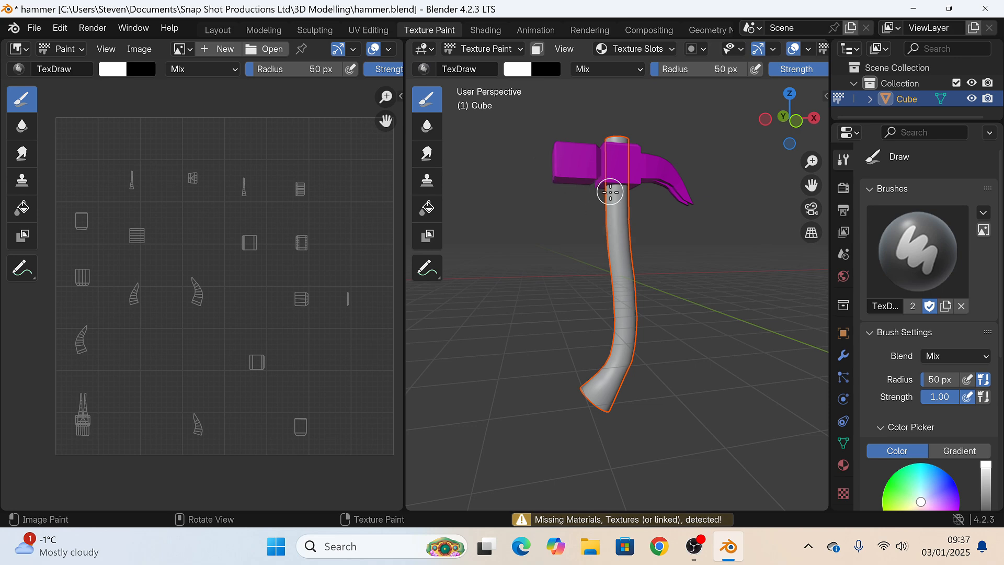
pyautogui.press('Tab')
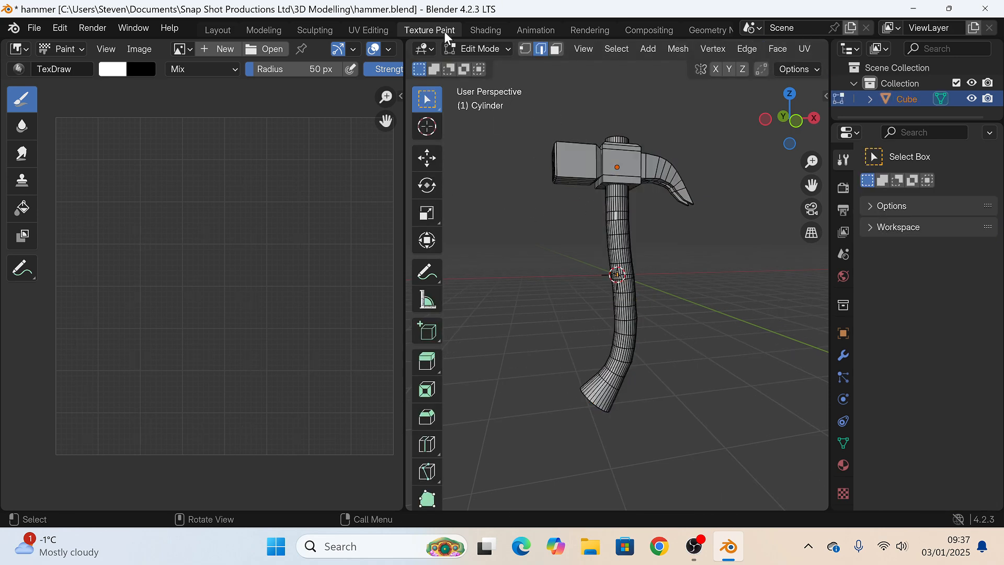
# Step: Select only the handle and unwrap its whole mesh with Smart UV Project, using a 66° angle limit and 0.500 island margin
pyautogui.click(213, 30)
pyautogui.click(425, 300)
pyautogui.click(446, 295)
pyautogui.click(427, 30)
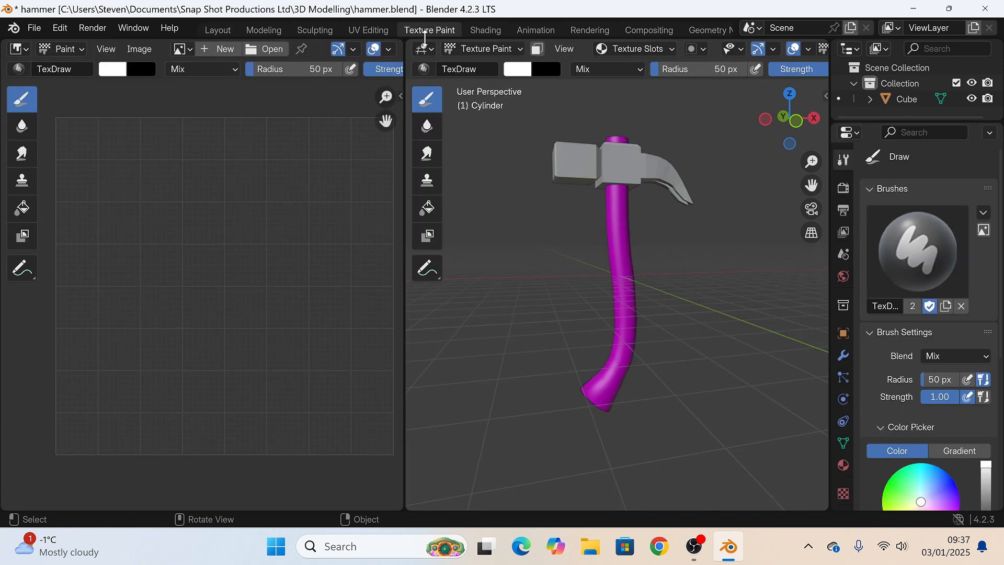
pyautogui.rightClick(606, 262)
pyautogui.click(629, 251)
pyautogui.press('Tab')
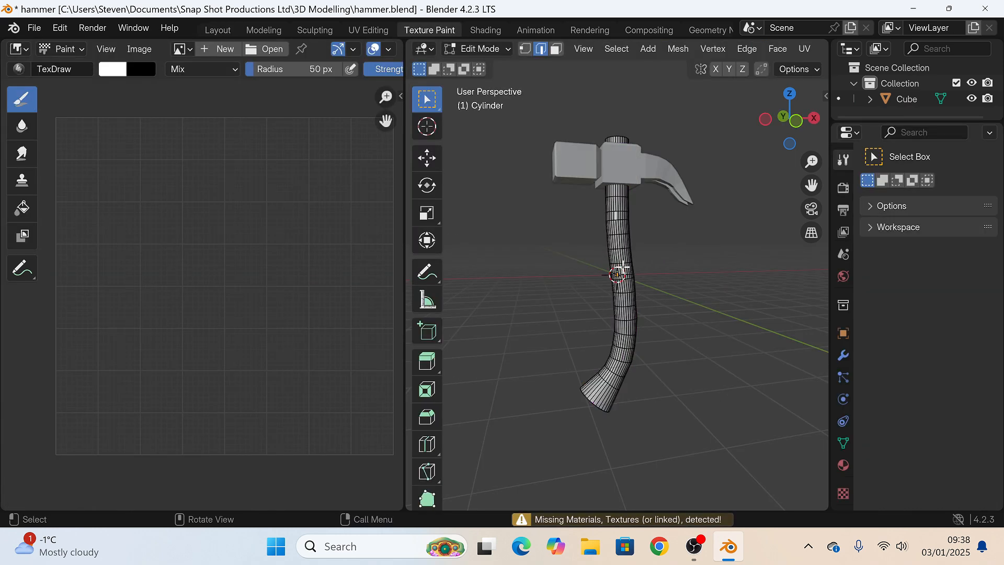
pyautogui.press('a')
pyautogui.press('u')
pyautogui.click(599, 267)
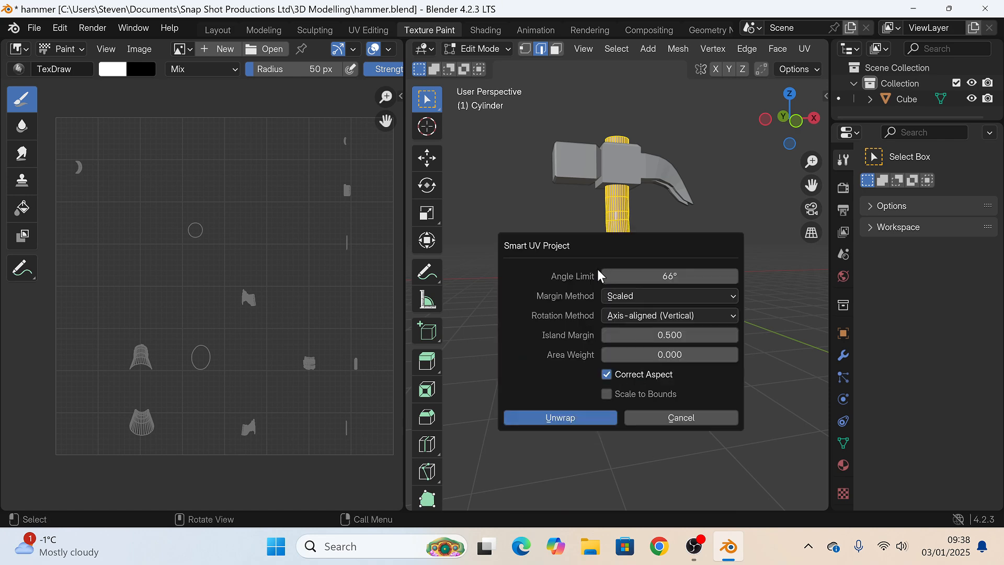
pyautogui.click(560, 417)
pyautogui.scroll(-3, 191, 291)
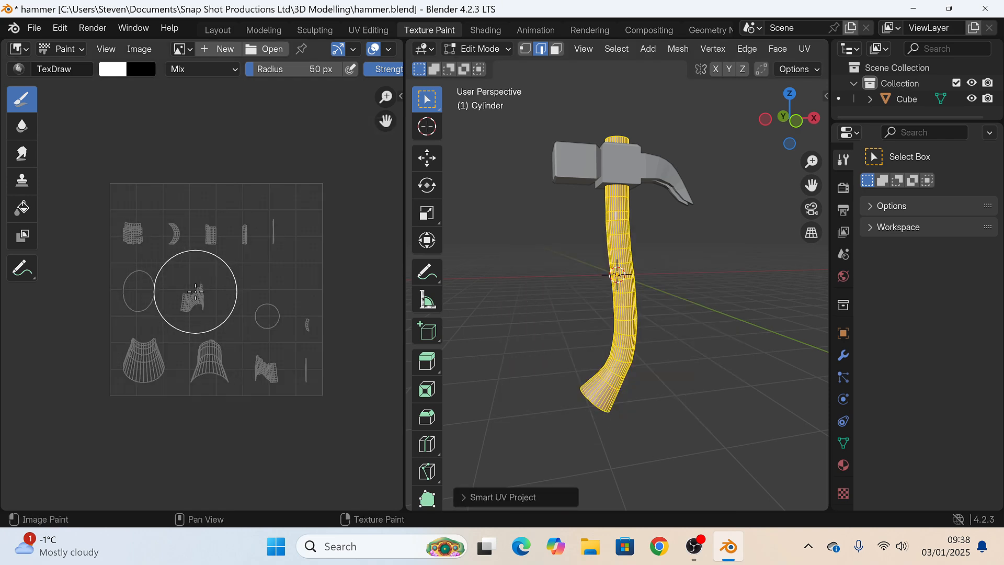
# Step: Make the hammer head the active object, select its linked geometry in Edit Mode and return it to Texture Paint mode
pyautogui.click(627, 172)
pyautogui.press('Tab')
pyautogui.press('Tab')
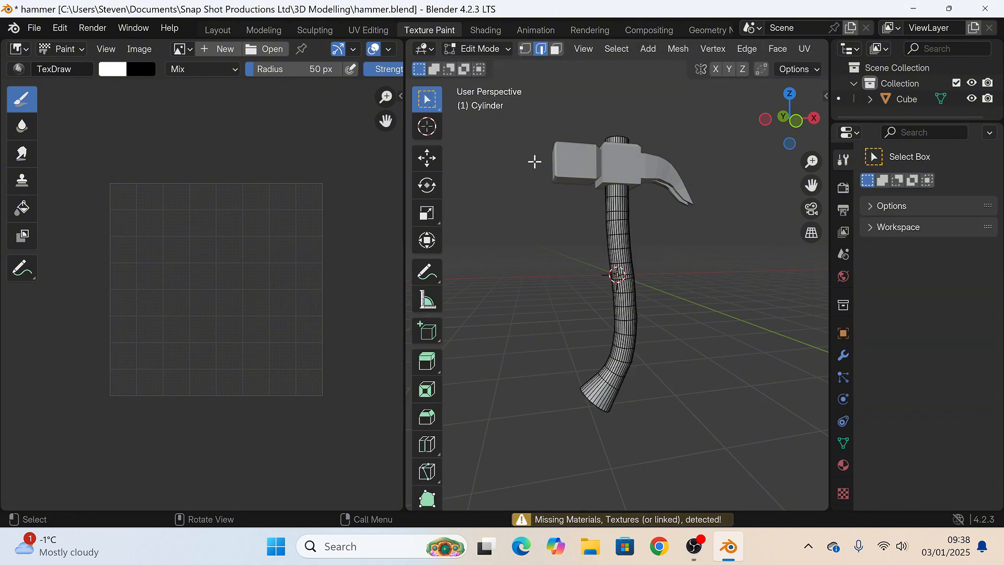
pyautogui.press('b')
pyautogui.moveTo(562, 156); pyautogui.dragTo(584, 184)
pyautogui.click(218, 30)
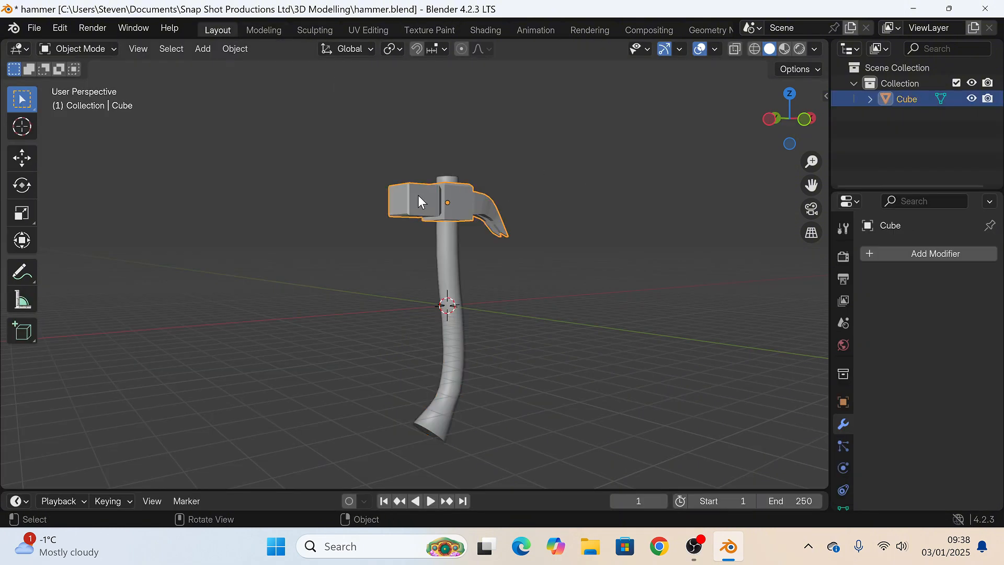
pyautogui.click(426, 30)
pyautogui.press('Tab')
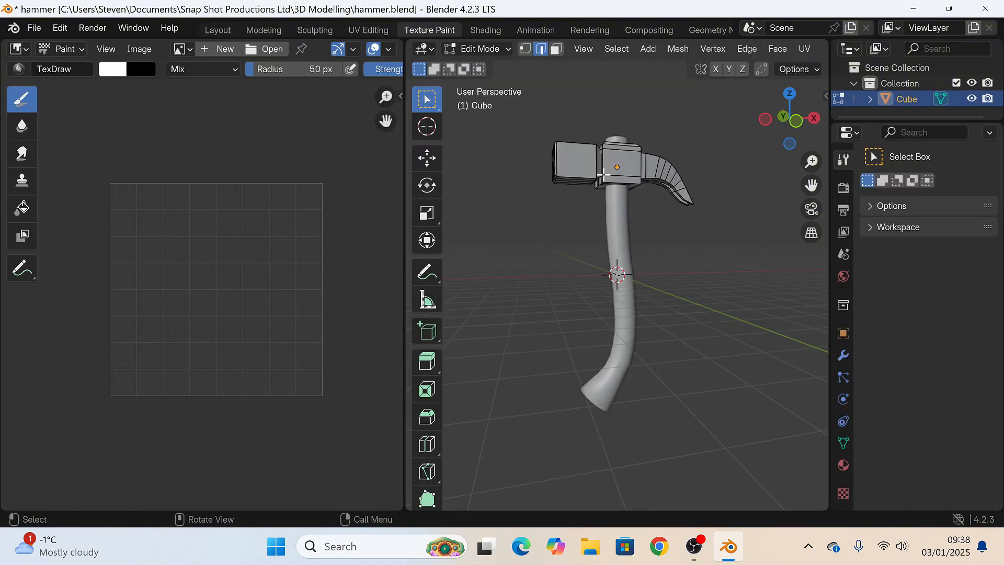
pyautogui.press('l')
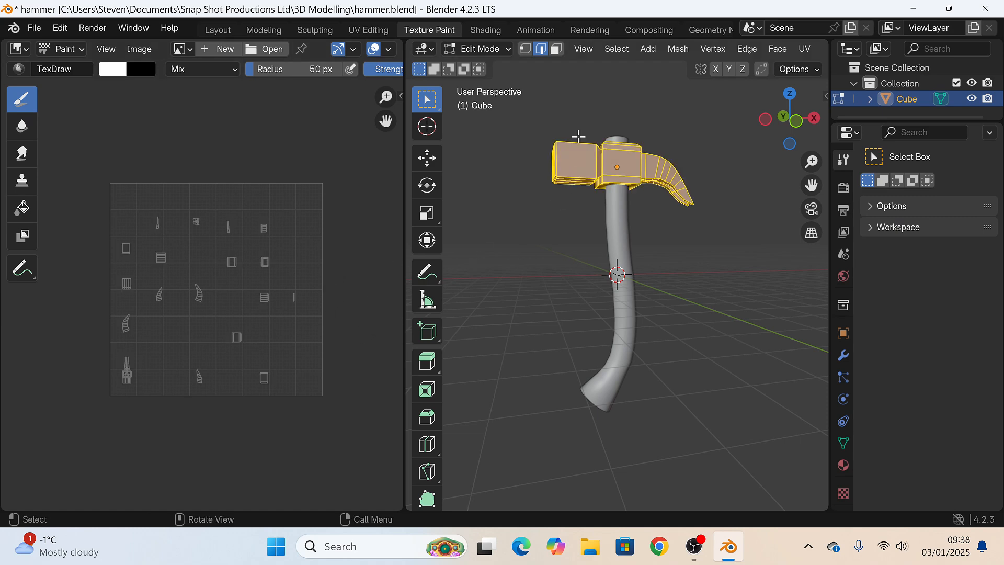
pyautogui.press('Tab')
# Step: Start a new Base Color paint slot for the hammer head and set its size to 2048 by 2048 px
pyautogui.click(671, 49)
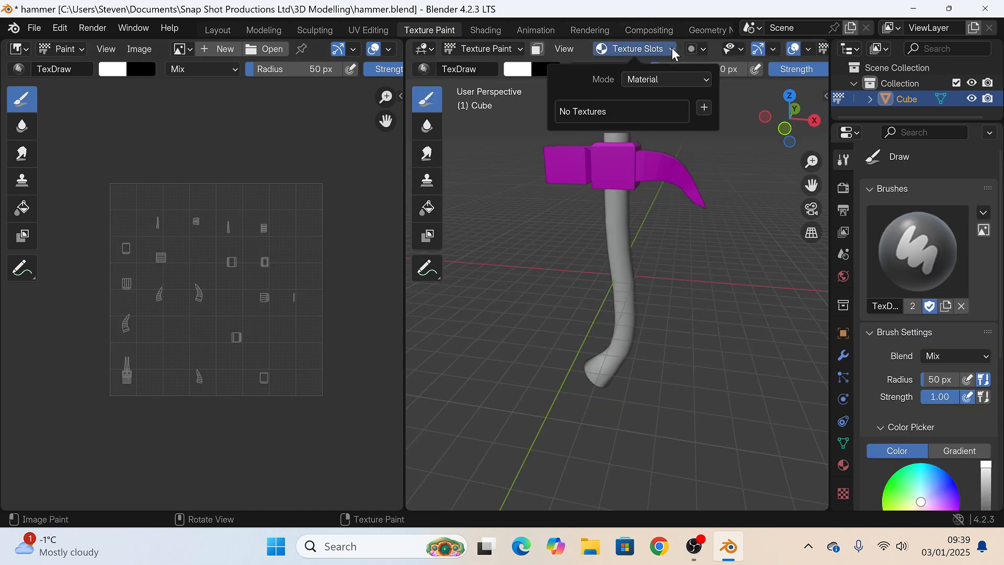
pyautogui.click(649, 97)
pyautogui.click(704, 108)
pyautogui.click(754, 127)
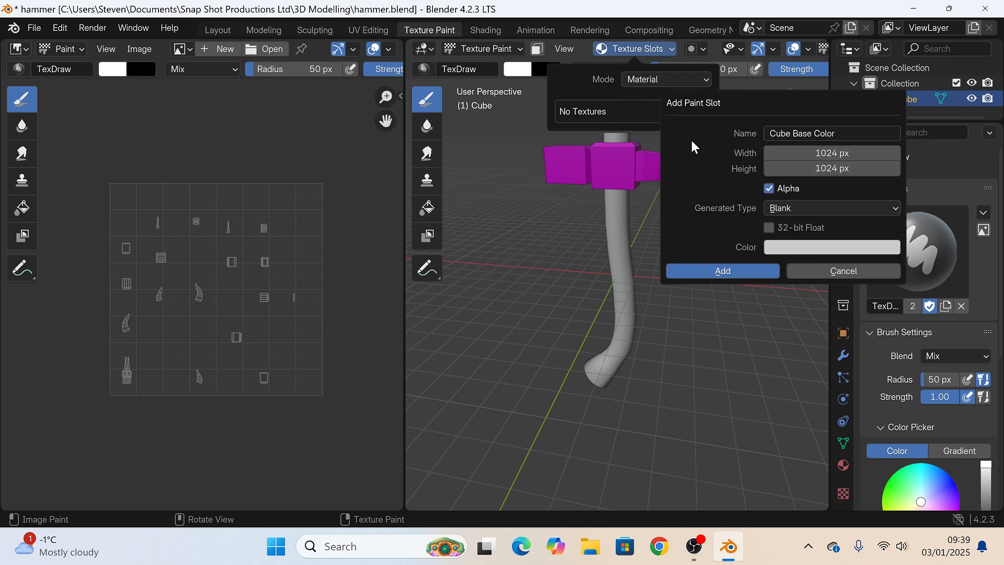
pyautogui.click(781, 153)
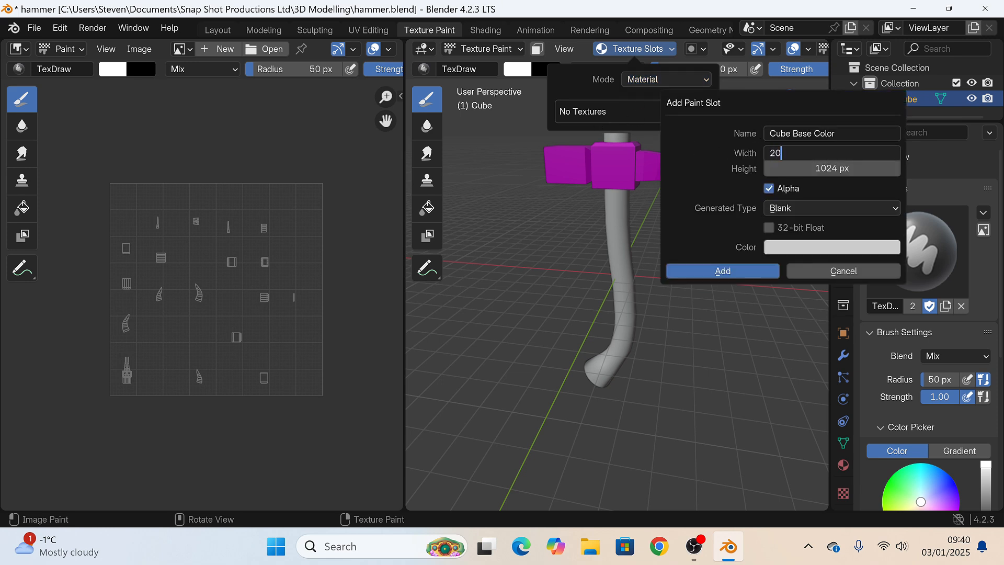
pyautogui.press('Tab')
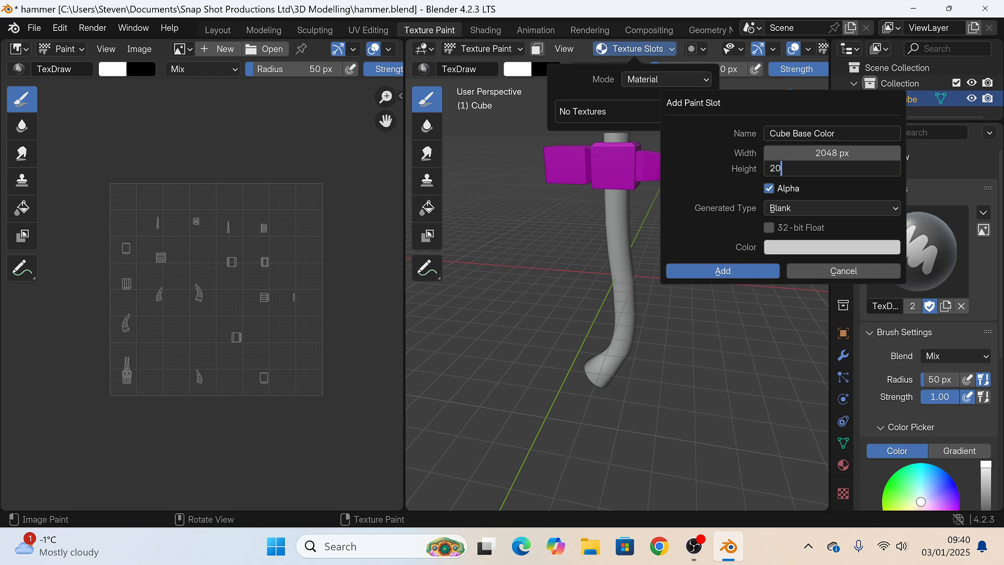
pyautogui.press('Return')
# Step: Turn off Alpha, choose a dark blue-grey fill colour and add the Cube Base Color texture to the hammer head
pyautogui.click(770, 190)
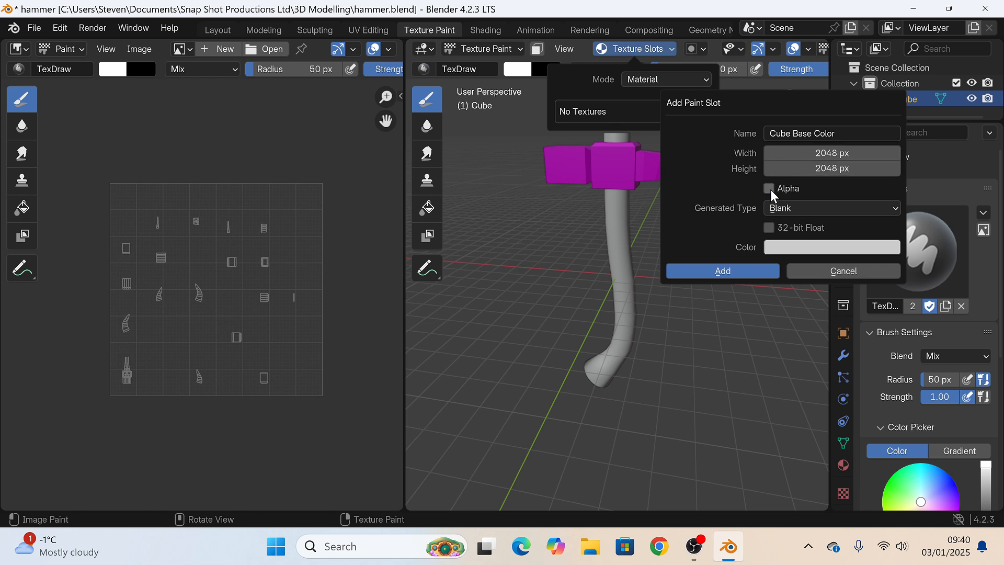
pyautogui.click(789, 248)
pyautogui.moveTo(827, 329); pyautogui.dragTo(805, 313)
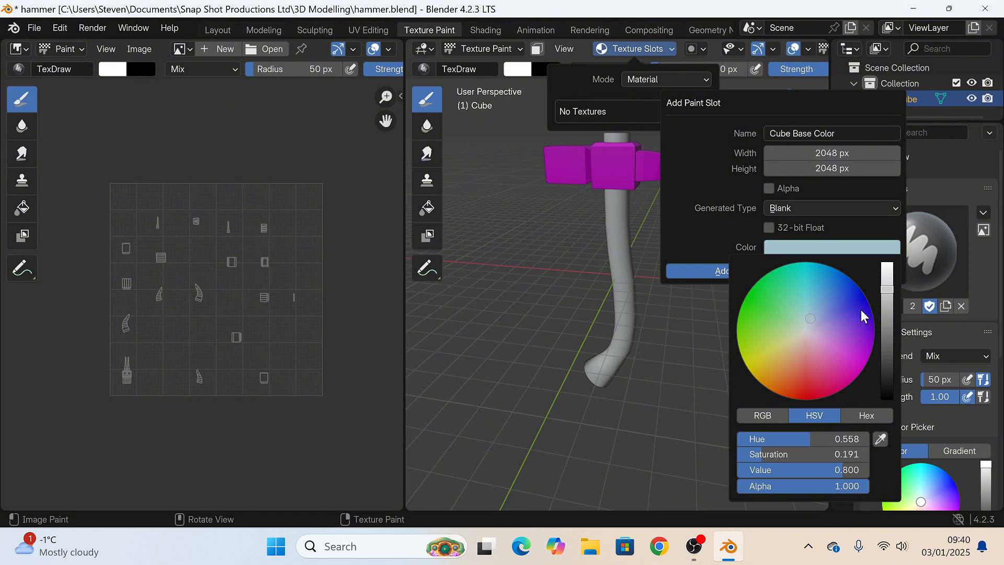
pyautogui.moveTo(887, 290); pyautogui.dragTo(887, 336)
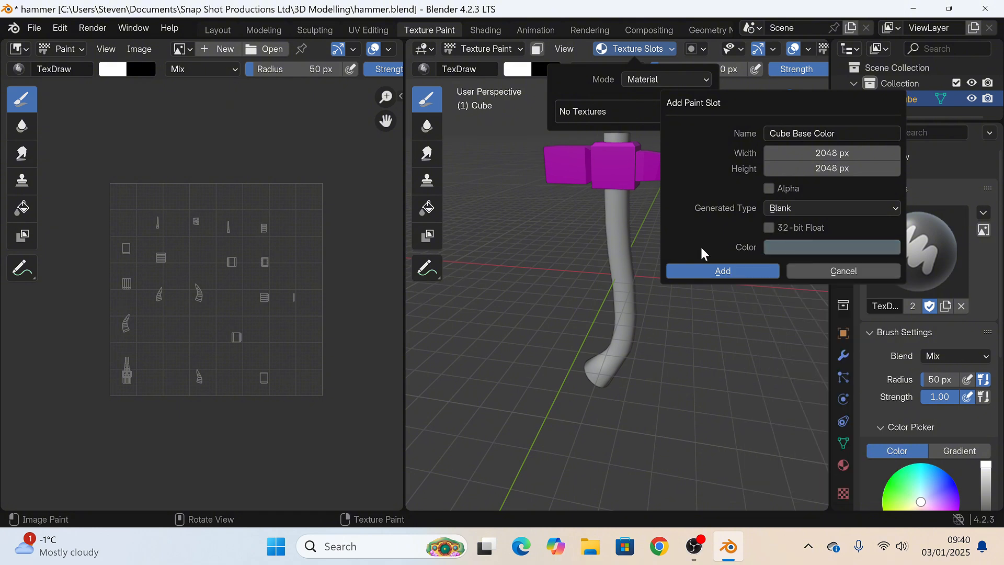
pyautogui.click(722, 270)
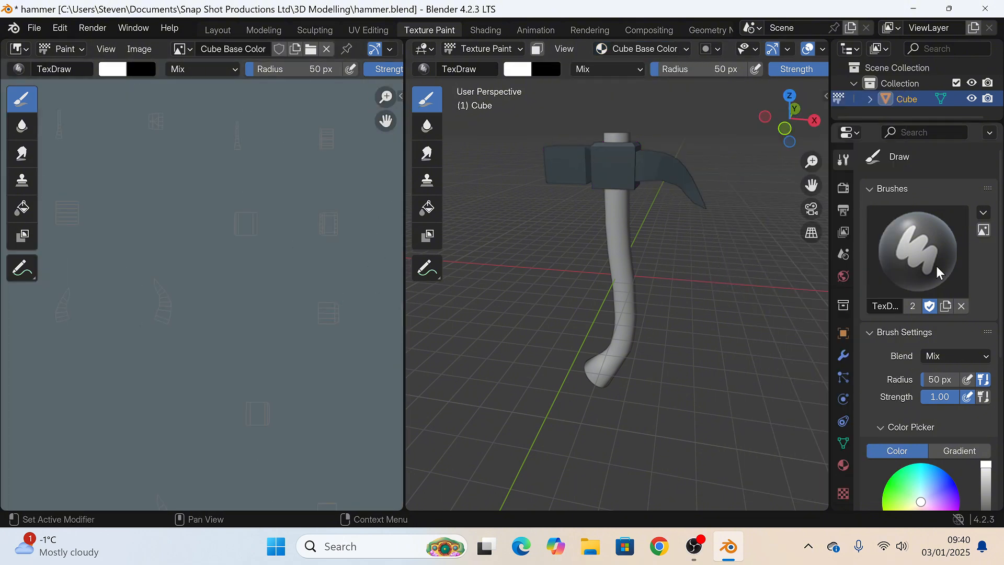
# Step: Try light periwinkle paint strokes across the hammer head and claw, and undo them
pyautogui.scroll(-3, 909, 410)
pyautogui.click(931, 430)
pyautogui.moveTo(630, 157); pyautogui.dragTo(523, 145)
pyautogui.moveTo(660, 180); pyautogui.dragTo(688, 179)
pyautogui.moveTo(688, 180); pyautogui.dragTo(637, 188, button='middle')
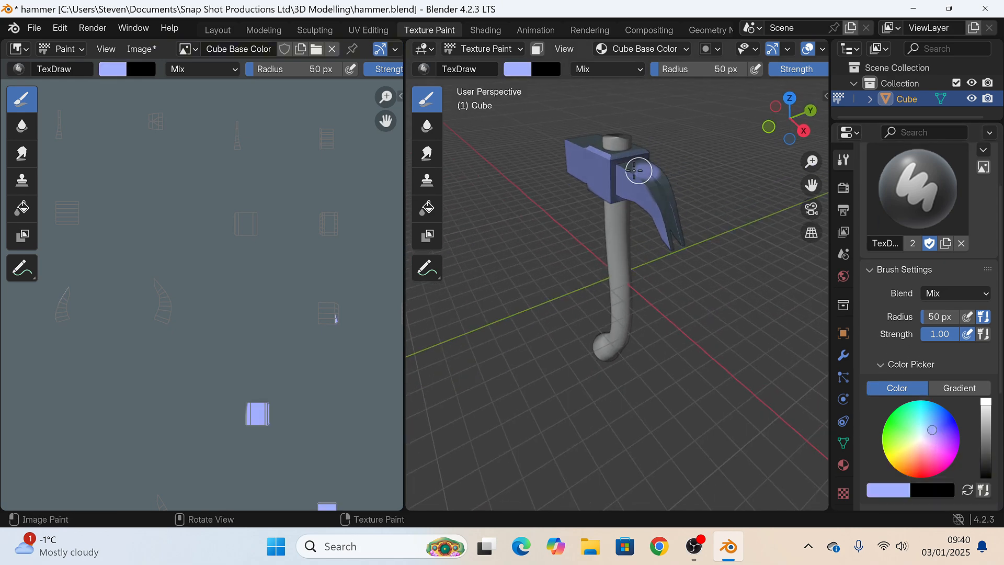
pyautogui.moveTo(639, 170); pyautogui.dragTo(667, 200)
pyautogui.hotkey('ctrl', 'z')
pyautogui.hotkey('ctrl', 'z')
pyautogui.hotkey('ctrl', 'z')
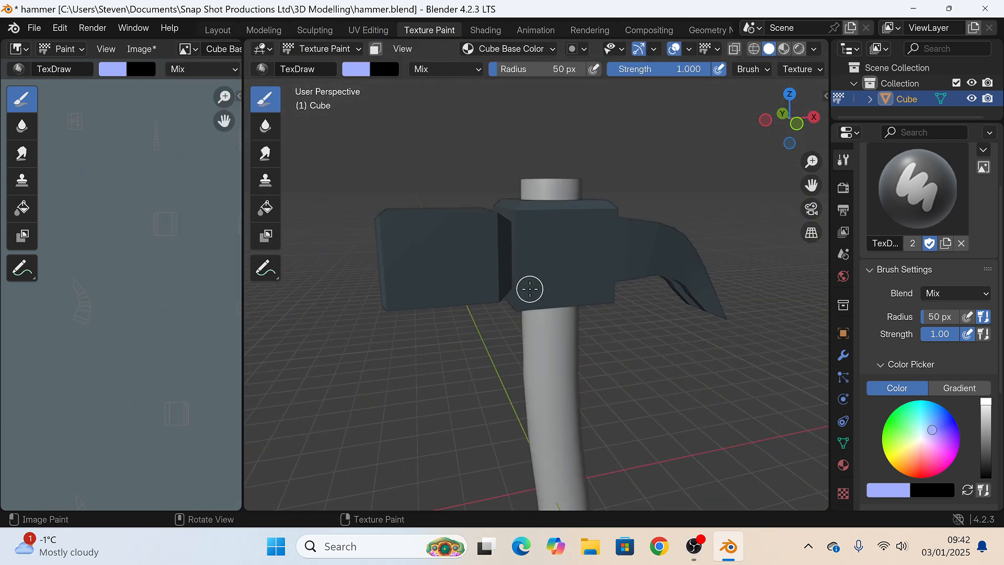
# Step: Set the paint brush radius to 255 px and its strength to 0.184
pyautogui.press('f')
pyautogui.click(550, 390)
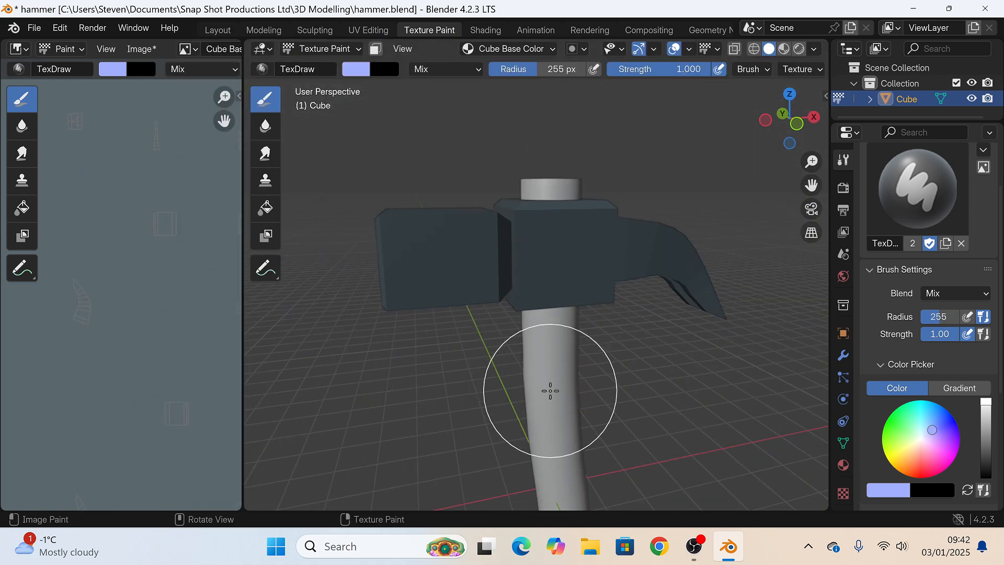
pyautogui.hotkey('shift', 'f')
pyautogui.click(551, 391)
pyautogui.moveTo(663, 352); pyautogui.dragTo(651, 338, button='middle')
# Step: Mute the brush colour to a greyish lavender and paint soft highlights over the side of the hammer head
pyautogui.moveTo(985, 403)
pyautogui.mouseDown()
pyautogui.moveTo(986, 422)
pyautogui.moveTo(986, 399)
pyautogui.mouseUp()
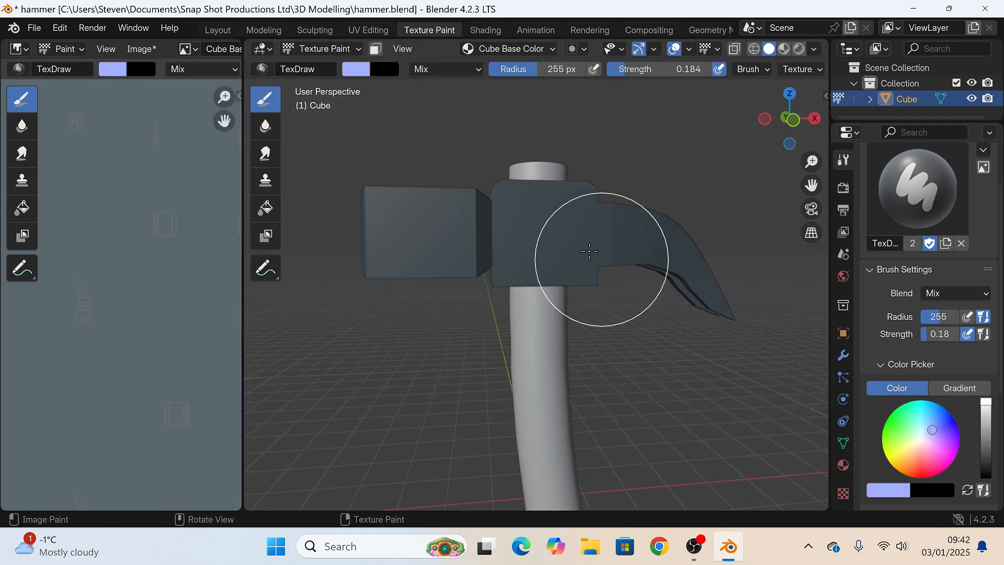
pyautogui.click(567, 240)
pyautogui.moveTo(932, 430); pyautogui.dragTo(925, 434)
pyautogui.moveTo(985, 401); pyautogui.dragTo(986, 421)
pyautogui.moveTo(513, 236)
pyautogui.mouseDown()
pyautogui.moveTo(450, 218)
pyautogui.moveTo(562, 205)
pyautogui.mouseUp()
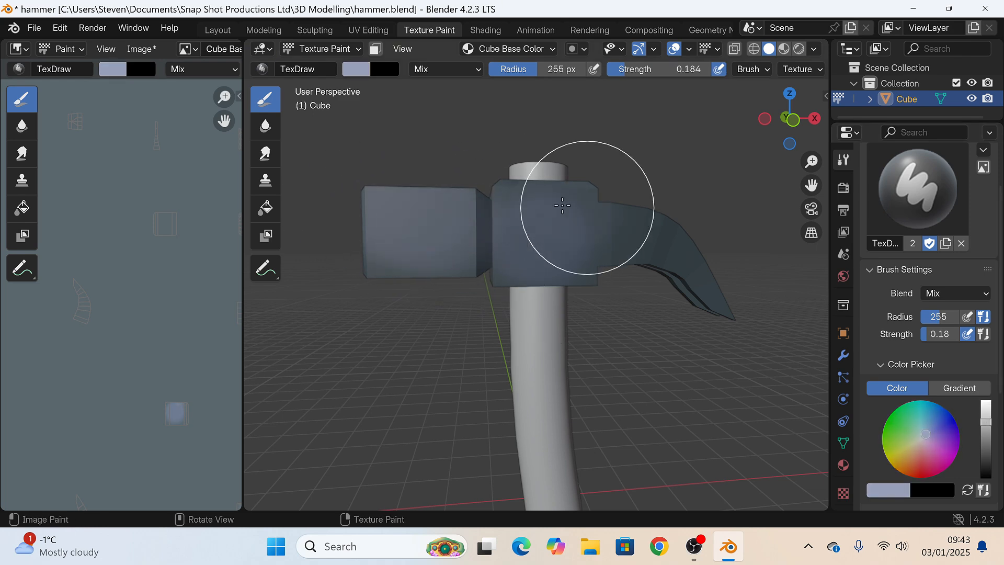
# Step: Darken the lavender brush colour, shift it slightly towards purple, and paint broad soft strokes over the side of the hammer head
pyautogui.scroll(-2, 370, 265)
pyautogui.moveTo(522, 264)
pyautogui.mouseDown(button='middle')
pyautogui.moveTo(564, 251)
pyautogui.moveTo(608, 203)
pyautogui.moveTo(648, 207)
pyautogui.mouseUp(button='middle')
pyautogui.moveTo(408, 271)
pyautogui.mouseDown(button='middle')
pyautogui.moveTo(560, 230)
pyautogui.moveTo(481, 243)
pyautogui.mouseUp(button='middle')
pyautogui.moveTo(985, 422); pyautogui.dragTo(986, 432)
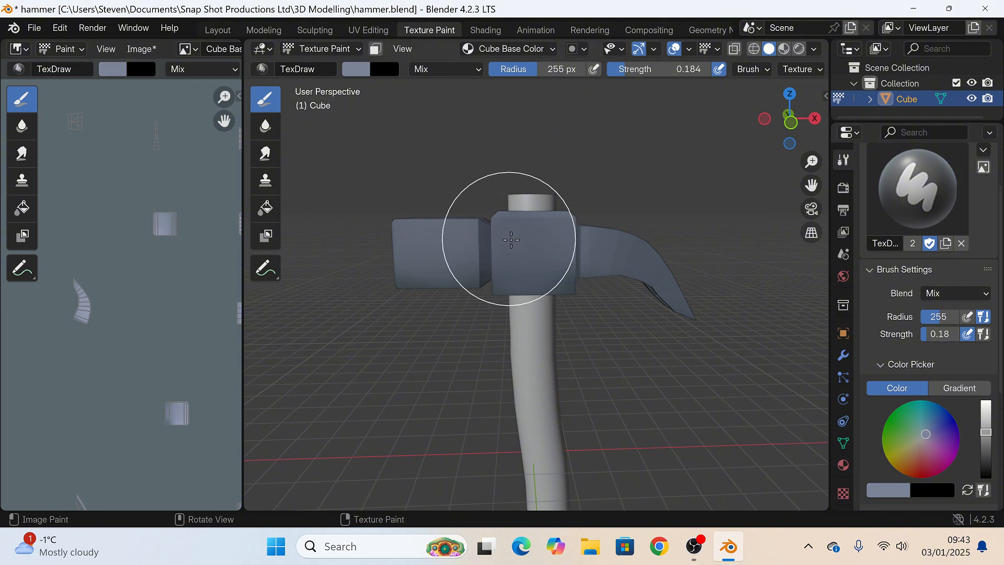
pyautogui.click(934, 434)
pyautogui.moveTo(598, 290); pyautogui.dragTo(412, 259)
# Step: Change the brush colour to a muted brown and paint over the middle block and striking end
pyautogui.moveTo(931, 435); pyautogui.dragTo(918, 449)
pyautogui.moveTo(985, 433); pyautogui.dragTo(986, 441)
pyautogui.moveTo(570, 306); pyautogui.dragTo(429, 270)
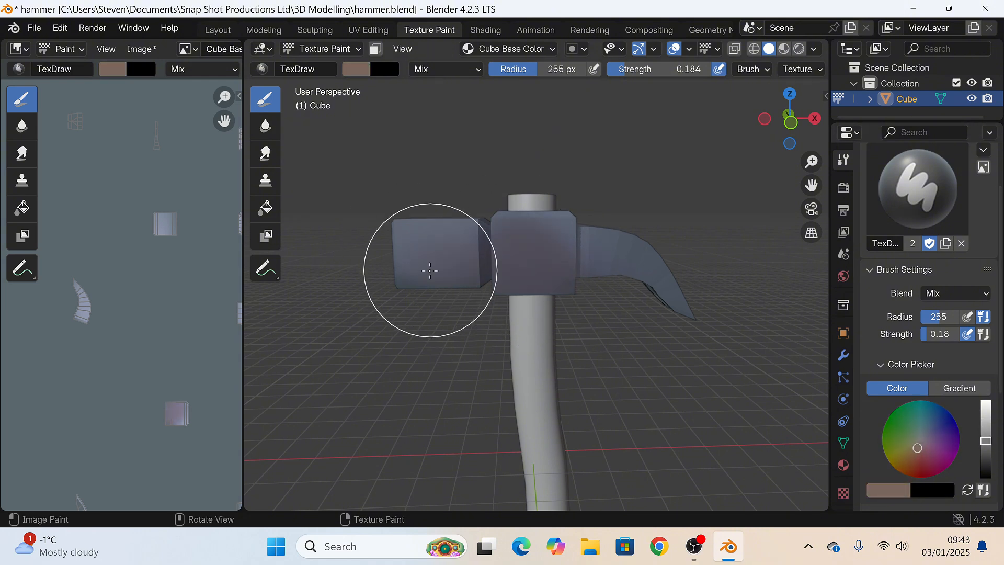
# Step: Darken the brush to deep brown, shade the underside of the hammer head and reduce the brush radius to 70 px
pyautogui.moveTo(430, 270)
pyautogui.mouseDown(button='middle')
pyautogui.moveTo(523, 251)
pyautogui.moveTo(475, 235)
pyautogui.moveTo(419, 352)
pyautogui.moveTo(541, 223)
pyautogui.moveTo(504, 296)
pyautogui.moveTo(459, 129)
pyautogui.moveTo(429, 142)
pyautogui.mouseUp(button='middle')
pyautogui.moveTo(986, 441); pyautogui.dragTo(985, 460)
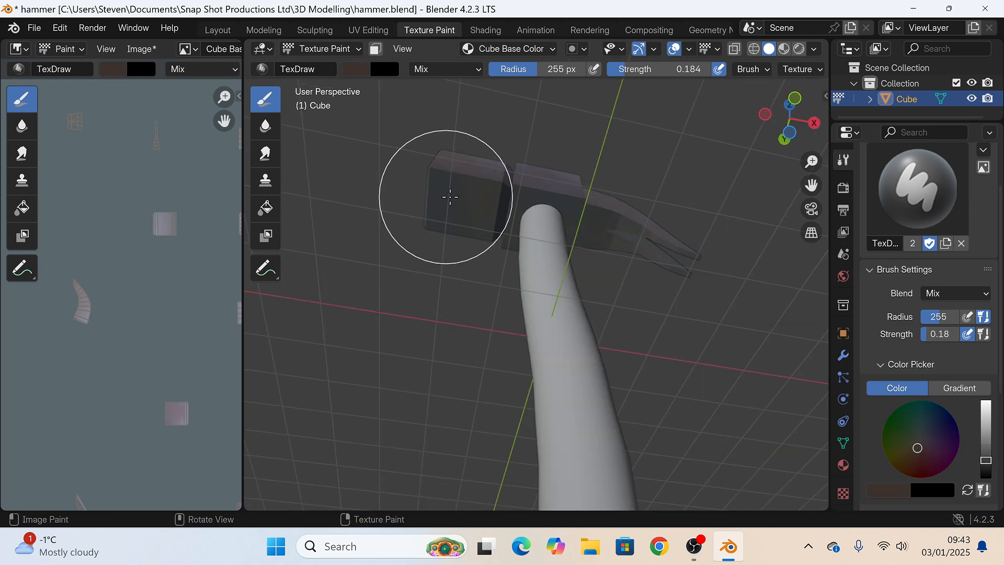
pyautogui.moveTo(449, 197)
pyautogui.mouseDown(button='middle')
pyautogui.moveTo(495, 282)
pyautogui.moveTo(426, 246)
pyautogui.mouseUp(button='middle')
pyautogui.press('f')
pyautogui.click(359, 324)
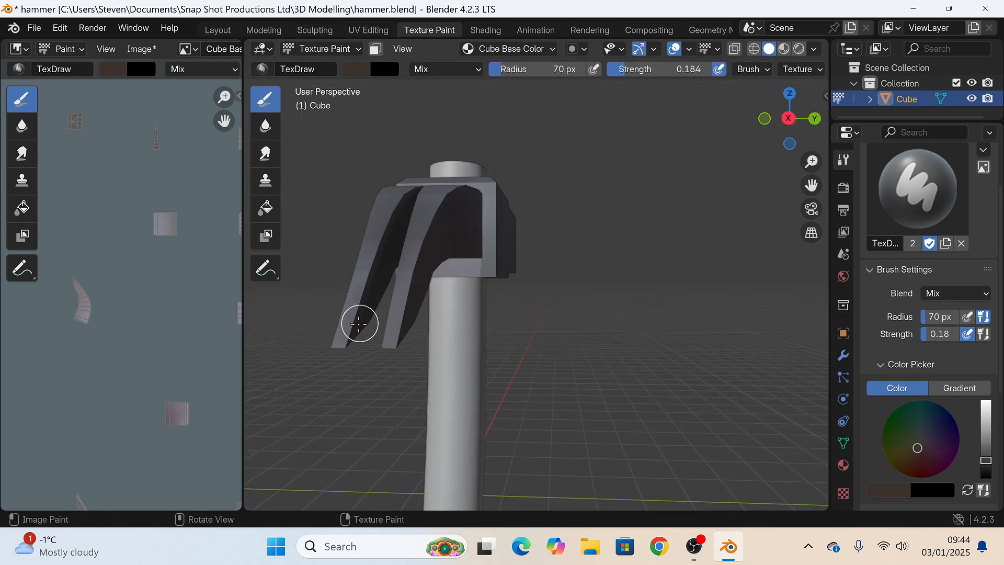
# Step: Paint the two curved inner-claw islands in the texture image with deep brown, darkening the brush to black
pyautogui.moveTo(387, 212); pyautogui.dragTo(578, 240, button='middle')
pyautogui.scroll(-3, 119, 244)
pyautogui.scroll(2, 126, 262)
pyautogui.moveTo(27, 303); pyautogui.dragTo(125, 298, button='middle')
pyautogui.moveTo(109, 304); pyautogui.dragTo(117, 294)
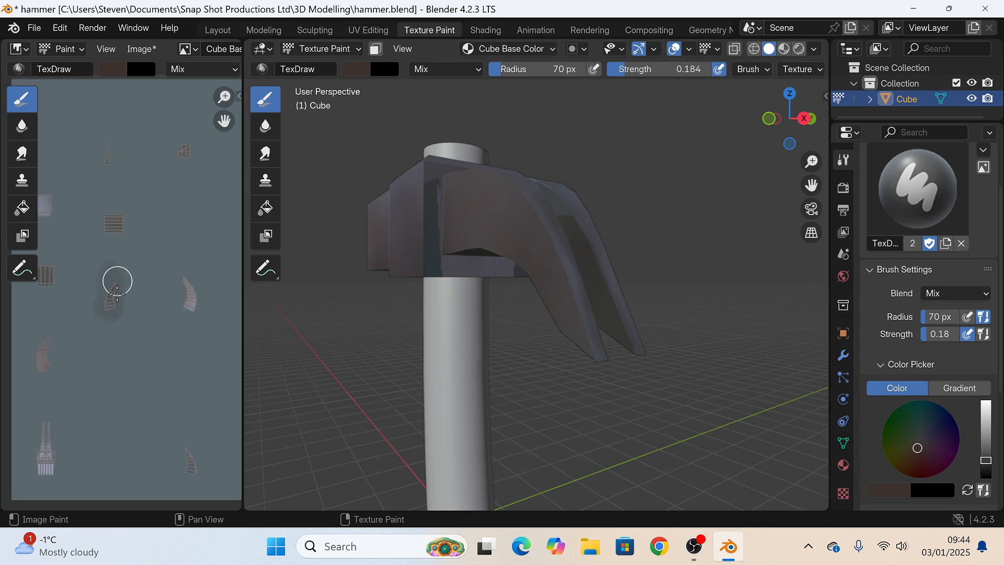
pyautogui.moveTo(986, 460); pyautogui.dragTo(985, 471)
pyautogui.moveTo(112, 302); pyautogui.dragTo(109, 301)
pyautogui.moveTo(174, 428)
pyautogui.mouseDown()
pyautogui.moveTo(204, 469)
pyautogui.moveTo(187, 459)
pyautogui.mouseUp()
pyautogui.moveTo(481, 293)
pyautogui.mouseDown(button='middle')
pyautogui.moveTo(407, 291)
pyautogui.moveTo(434, 249)
pyautogui.moveTo(445, 251)
pyautogui.mouseUp(button='middle')
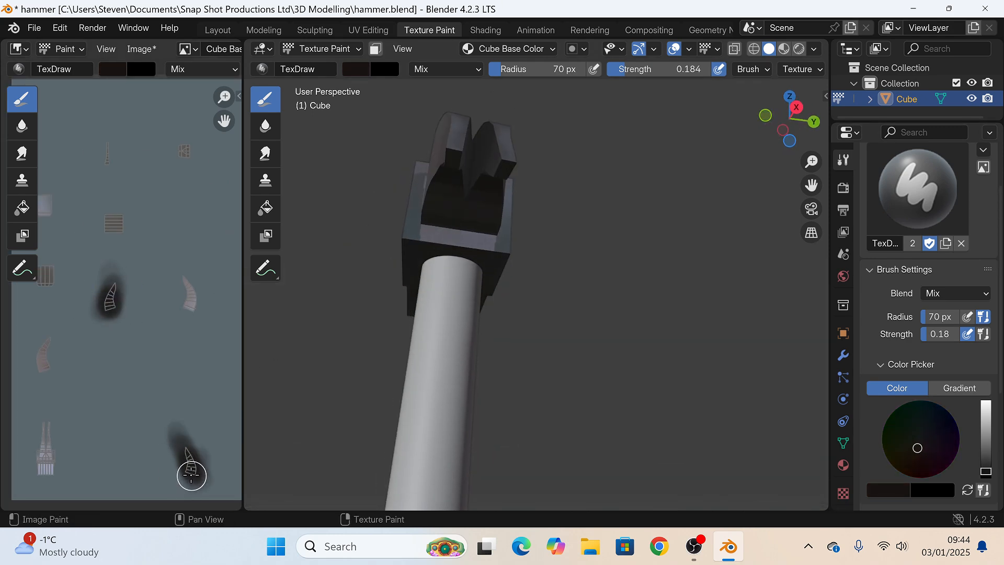
pyautogui.click(985, 476)
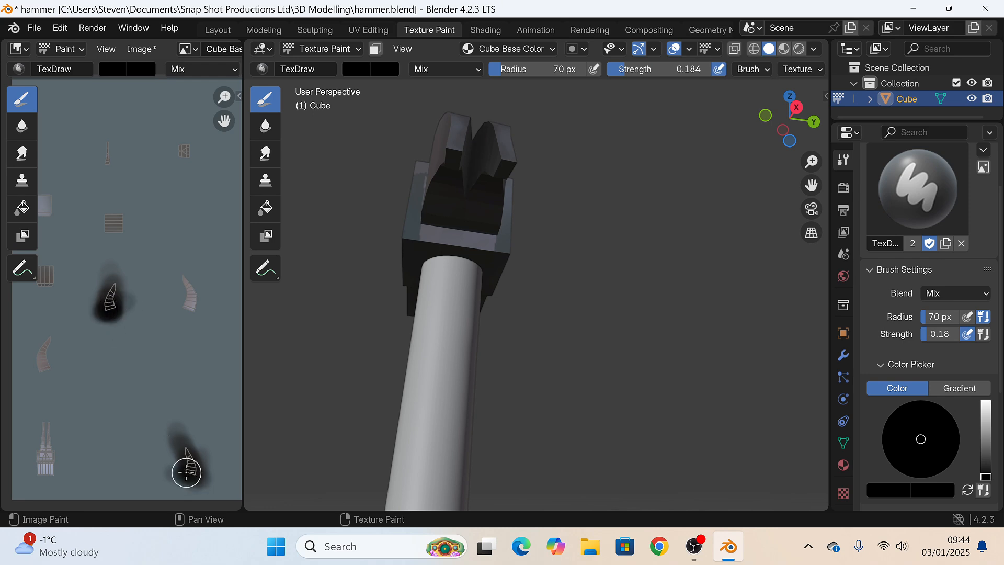
# Step: Choose a light greyish-brown brush colour, set the radius to 246 px and paint soft tones over the hammer head
pyautogui.moveTo(366, 376)
pyautogui.mouseDown(button='middle')
pyautogui.moveTo(433, 352)
pyautogui.moveTo(399, 332)
pyautogui.mouseUp(button='middle')
pyautogui.scroll(-2, 920, 403)
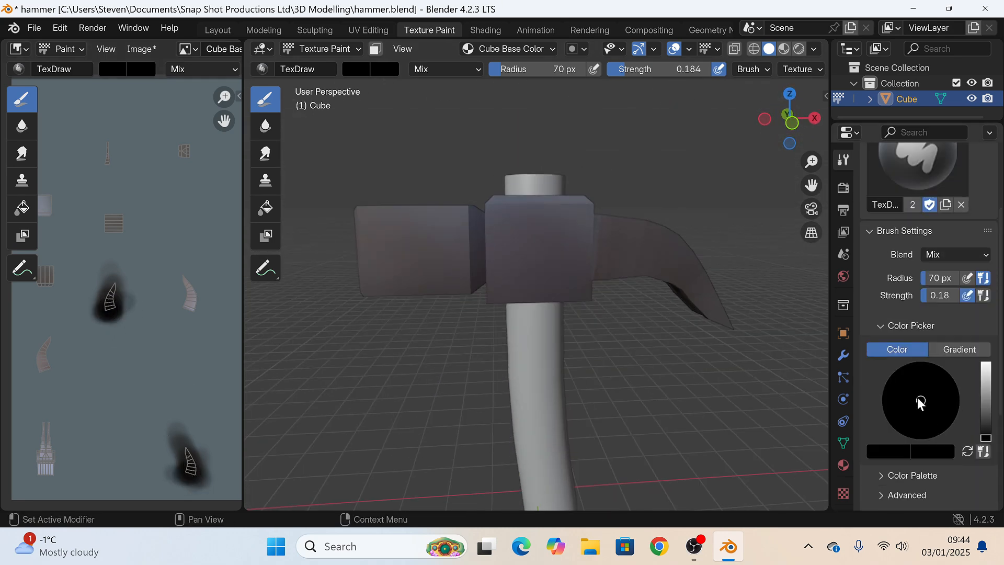
pyautogui.moveTo(986, 435); pyautogui.dragTo(986, 401)
pyautogui.moveTo(907, 414); pyautogui.dragTo(918, 406)
pyautogui.click(986, 389)
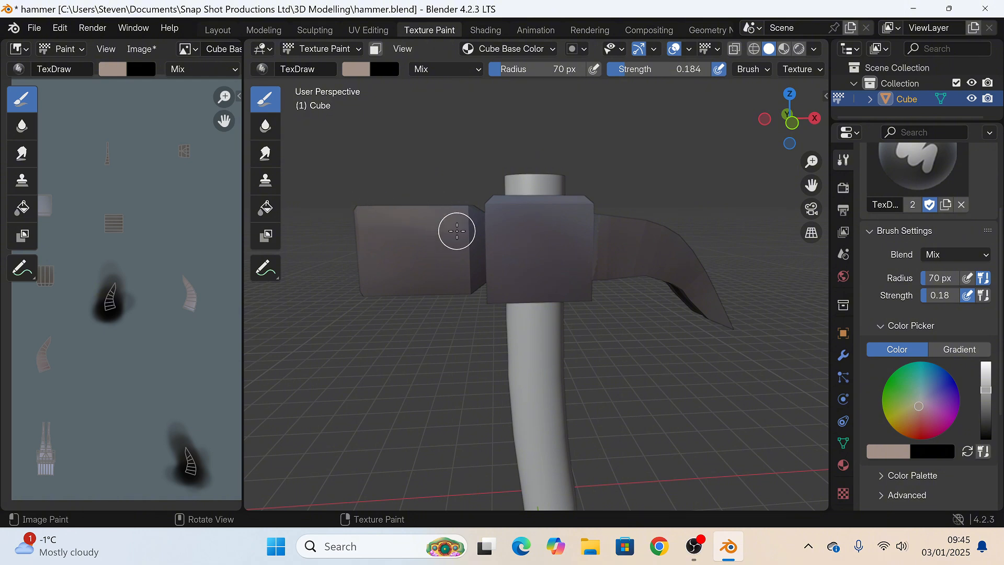
pyautogui.moveTo(456, 230); pyautogui.dragTo(471, 251, button='middle')
pyautogui.press('f')
pyautogui.click(497, 251)
pyautogui.moveTo(521, 218)
pyautogui.mouseDown(button='middle')
pyautogui.moveTo(596, 224)
pyautogui.moveTo(582, 247)
pyautogui.moveTo(484, 215)
pyautogui.moveTo(532, 249)
pyautogui.mouseUp(button='middle')
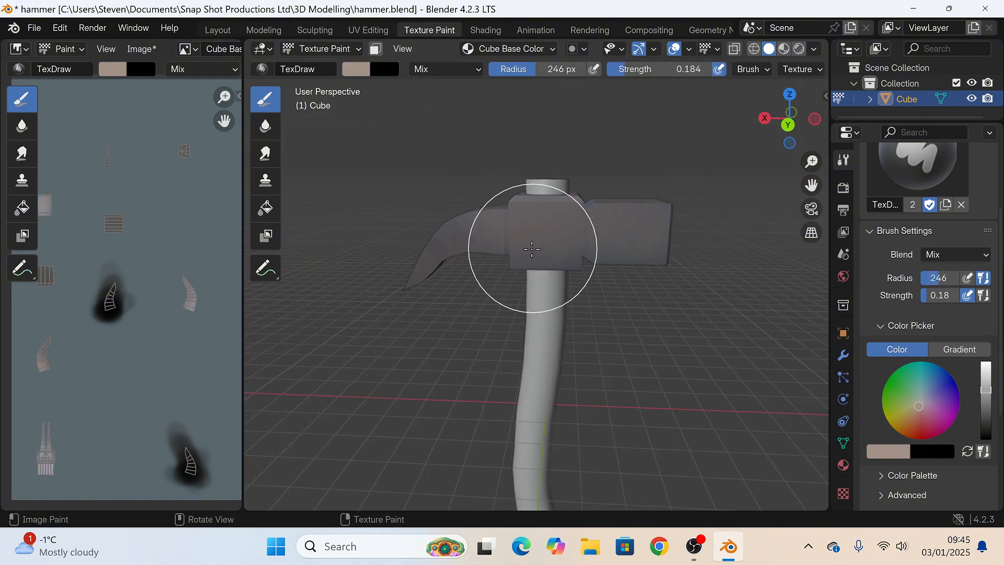
# Step: Darken the brush to a medium-dark brown and paint broadly over the opposite side of the hammer head
pyautogui.moveTo(986, 390); pyautogui.dragTo(986, 414)
pyautogui.moveTo(609, 274); pyautogui.dragTo(493, 246)
pyautogui.moveTo(578, 250); pyautogui.dragTo(541, 252, button='middle')
pyautogui.moveTo(541, 252)
pyautogui.mouseDown()
pyautogui.moveTo(608, 227)
pyautogui.moveTo(579, 229)
pyautogui.mouseUp()
pyautogui.moveTo(580, 229); pyautogui.dragTo(651, 264, button='middle')
# Step: Set the brush radius to 70 px and shade the claw, middle block and striking end with dark brown
pyautogui.press('f')
pyautogui.click(456, 239)
pyautogui.moveTo(488, 227); pyautogui.dragTo(535, 194, button='middle')
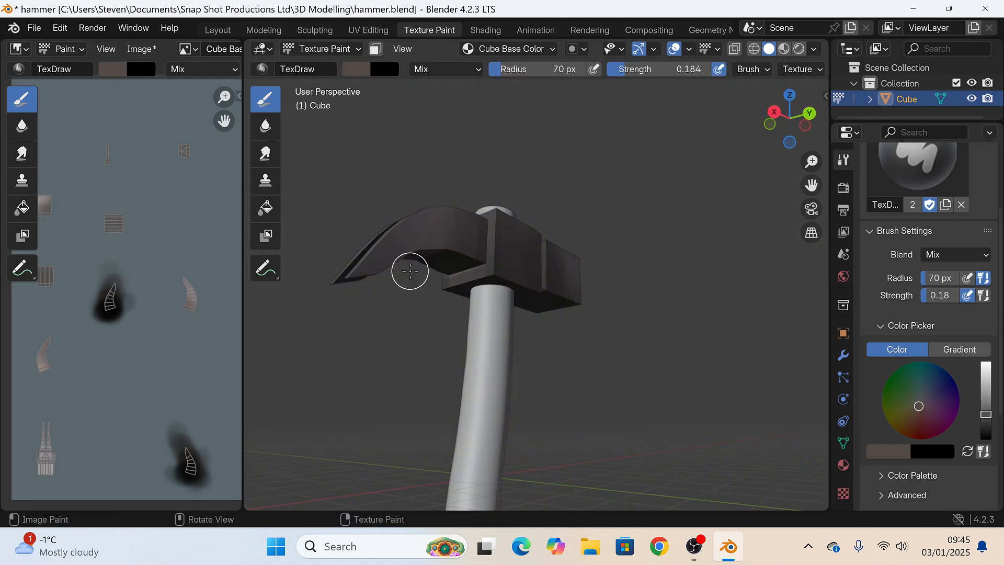
pyautogui.moveTo(410, 271); pyautogui.dragTo(562, 230, button='middle')
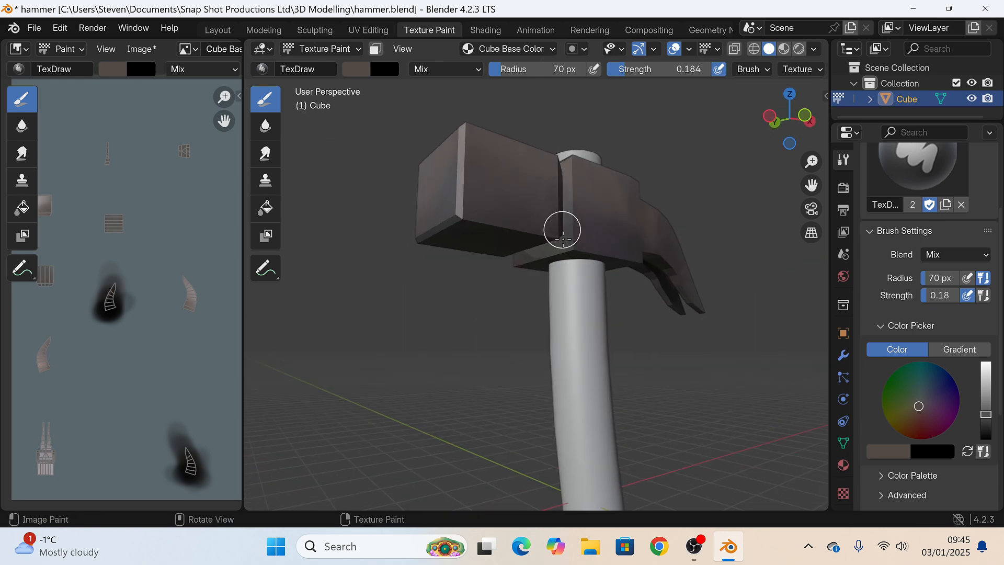
pyautogui.moveTo(557, 184); pyautogui.dragTo(597, 168, button='middle')
pyautogui.moveTo(506, 152); pyautogui.dragTo(366, 220, button='middle')
pyautogui.scroll(-2, 134, 251)
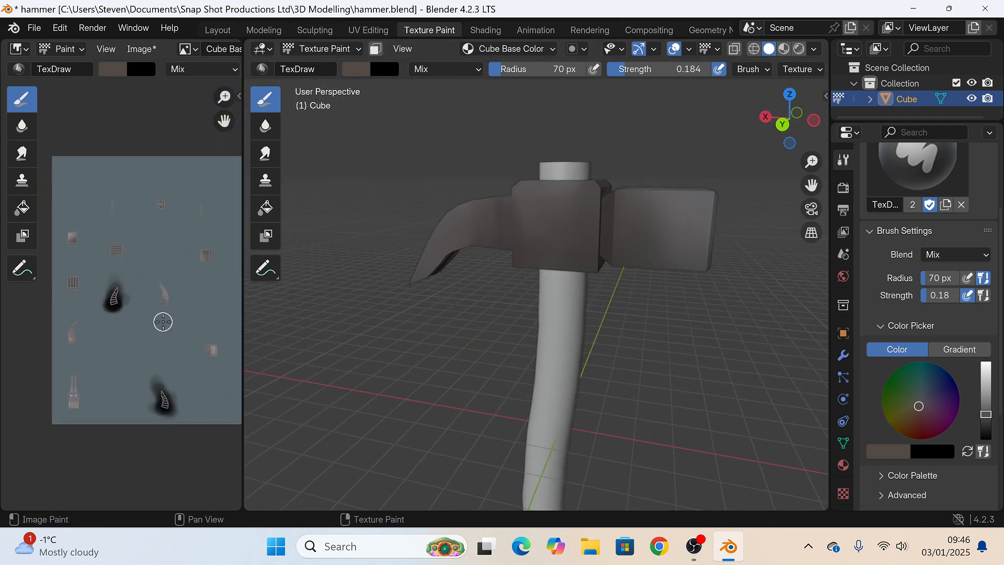
# Step: Darken the brush to a near-black brown and shade a small rectangular head island in the texture image
pyautogui.scroll(2, 173, 308)
pyautogui.moveTo(228, 277); pyautogui.dragTo(101, 274, button='middle')
pyautogui.moveTo(985, 415); pyautogui.dragTo(986, 426)
pyautogui.moveTo(163, 217)
pyautogui.mouseDown()
pyautogui.moveTo(152, 250)
pyautogui.moveTo(170, 198)
pyautogui.mouseUp()
pyautogui.moveTo(590, 251); pyautogui.dragTo(444, 269, button='middle')
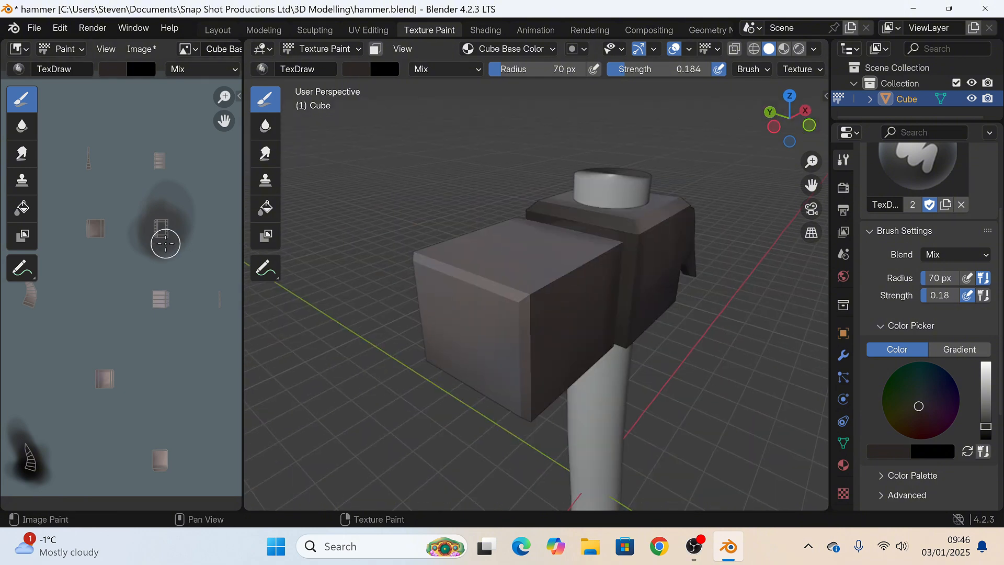
# Step: Shade more rectangular islands of the middle block in the texture image with the near-black brown
pyautogui.moveTo(177, 226); pyautogui.dragTo(88, 213, button='middle')
pyautogui.scroll(1, 124, 268)
pyautogui.moveTo(125, 269); pyautogui.dragTo(181, 238, button='middle')
pyautogui.moveTo(182, 238); pyautogui.dragTo(183, 276)
pyautogui.moveTo(113, 269); pyautogui.dragTo(151, 251, button='middle')
pyautogui.moveTo(153, 256); pyautogui.dragTo(160, 226)
pyautogui.moveTo(100, 237); pyautogui.dragTo(192, 234, button='middle')
pyautogui.moveTo(191, 349)
pyautogui.mouseDown()
pyautogui.moveTo(195, 323)
pyautogui.moveTo(194, 353)
pyautogui.mouseUp()
pyautogui.moveTo(151, 142); pyautogui.dragTo(164, 197, button='middle')
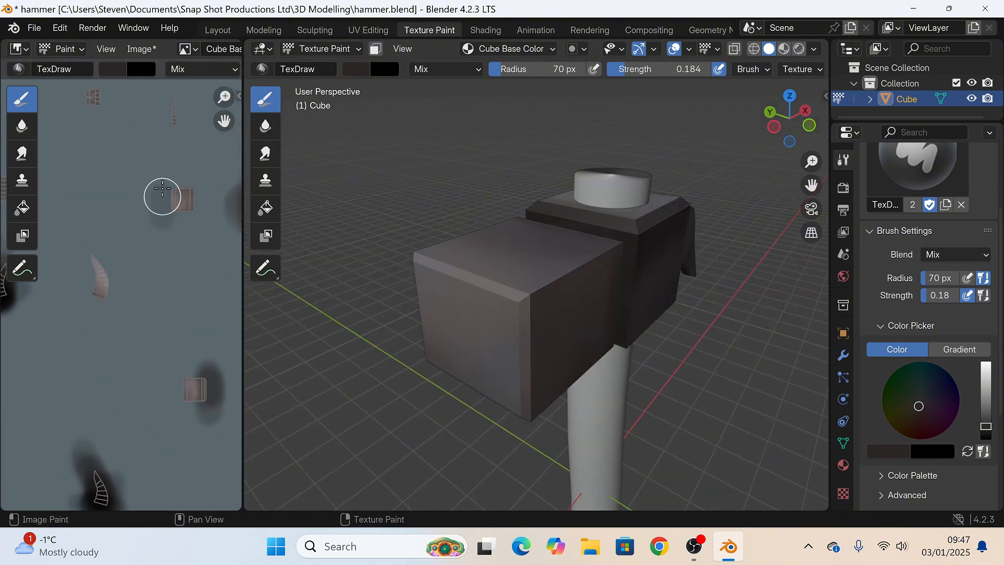
# Step: Shade the remaining block islands and the base of the forked claw island in the texture image
pyautogui.moveTo(166, 190); pyautogui.dragTo(164, 215)
pyautogui.moveTo(44, 196); pyautogui.dragTo(194, 227, button='middle')
pyautogui.moveTo(98, 304); pyautogui.dragTo(148, 241, button='middle')
pyautogui.moveTo(146, 241)
pyautogui.mouseDown()
pyautogui.moveTo(109, 237)
pyautogui.moveTo(121, 237)
pyautogui.mouseUp()
pyautogui.moveTo(149, 354)
pyautogui.mouseDown(button='middle')
pyautogui.moveTo(110, 237)
pyautogui.moveTo(126, 238)
pyautogui.mouseUp(button='middle')
pyautogui.moveTo(92, 331)
pyautogui.mouseDown()
pyautogui.moveTo(101, 345)
pyautogui.moveTo(95, 334)
pyautogui.mouseUp()
pyautogui.moveTo(492, 319)
pyautogui.mouseDown(button='middle')
pyautogui.moveTo(444, 277)
pyautogui.moveTo(564, 419)
pyautogui.mouseUp(button='middle')
pyautogui.scroll(-1, 915, 335)
pyautogui.scroll(-5, 953, 402)
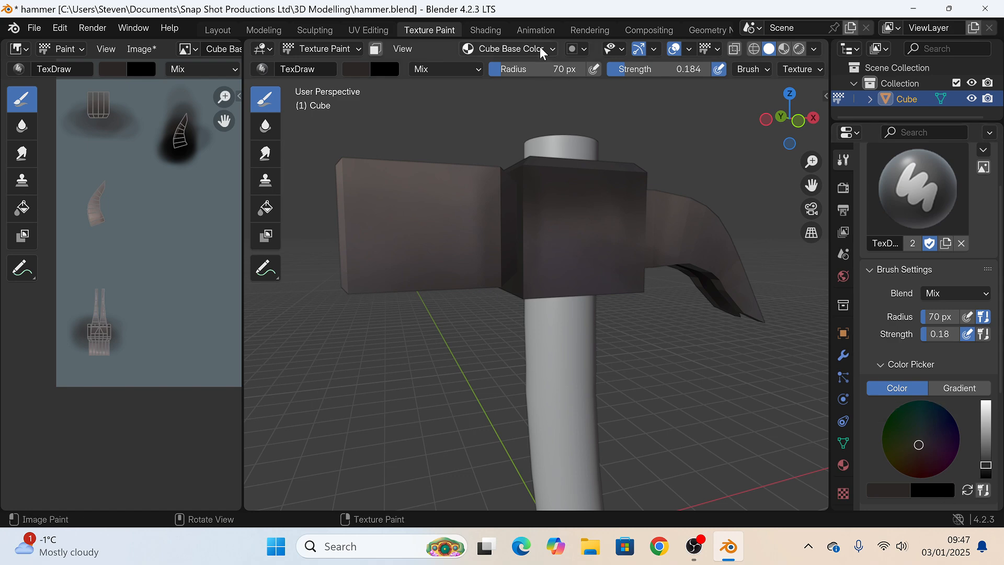
# Step: Sample brown tones from the hammer head and paint mottled light and dark patches over both sides of it
pyautogui.press('s')
pyautogui.moveTo(560, 172)
pyautogui.mouseDown(button='middle')
pyautogui.moveTo(529, 281)
pyautogui.moveTo(446, 247)
pyautogui.moveTo(493, 175)
pyautogui.mouseUp(button='middle')
pyautogui.press('s')
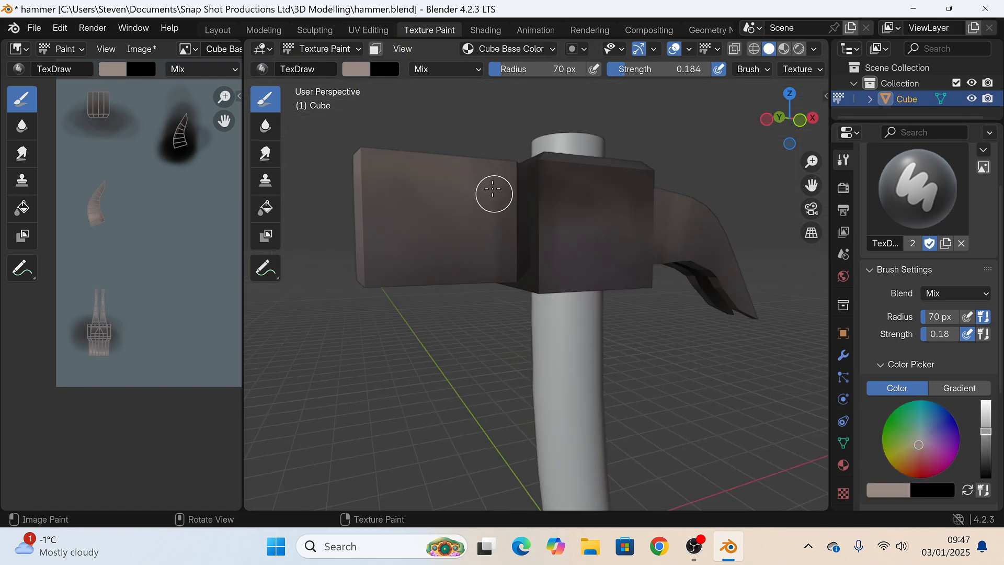
pyautogui.moveTo(473, 231)
pyautogui.mouseDown(button='middle')
pyautogui.moveTo(519, 241)
pyautogui.moveTo(479, 242)
pyautogui.moveTo(474, 272)
pyautogui.moveTo(531, 251)
pyautogui.moveTo(570, 258)
pyautogui.moveTo(518, 219)
pyautogui.moveTo(531, 255)
pyautogui.moveTo(507, 191)
pyautogui.mouseUp(button='middle')
pyautogui.scroll(3, 508, 191)
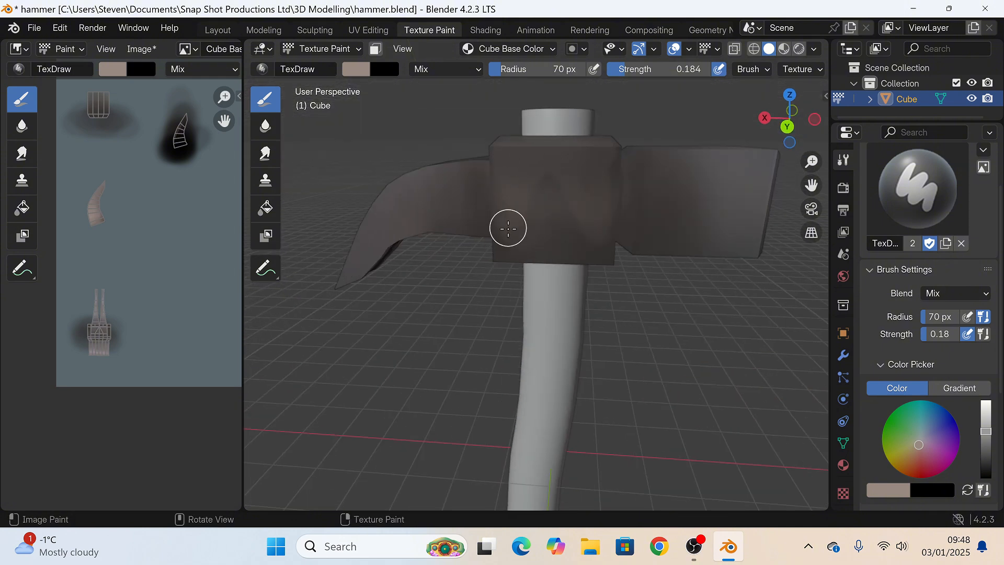
pyautogui.moveTo(639, 156)
pyautogui.mouseDown(button='middle')
pyautogui.moveTo(523, 183)
pyautogui.moveTo(452, 141)
pyautogui.moveTo(610, 377)
pyautogui.moveTo(628, 305)
pyautogui.moveTo(544, 316)
pyautogui.mouseUp(button='middle')
# Step: Lighten the brush to pale pinkish brown, set the radius to 14 px and paint a crack line and edge highlights on the middle block
pyautogui.moveTo(986, 431); pyautogui.dragTo(986, 421)
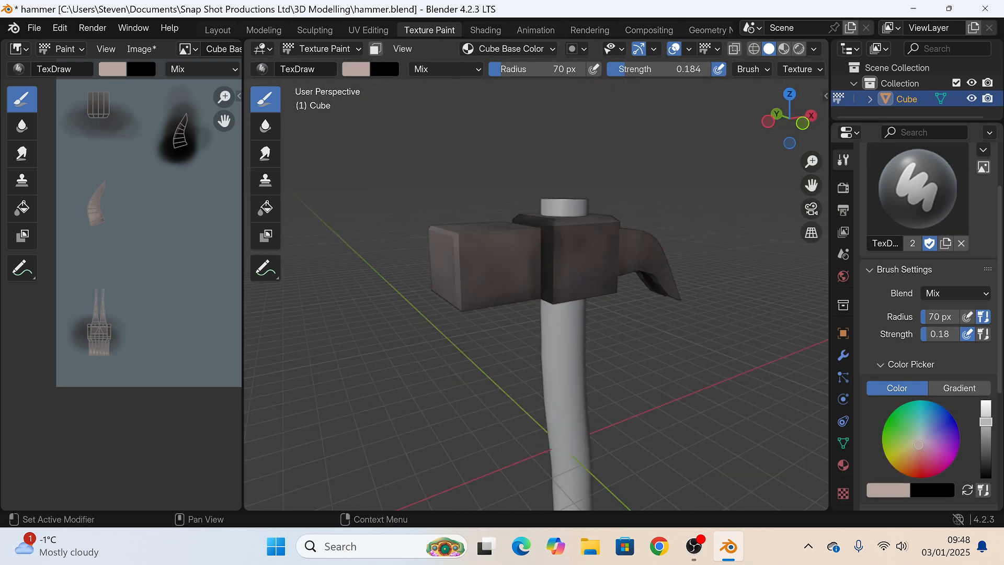
pyautogui.press('f')
pyautogui.click(592, 238)
pyautogui.scroll(4, 513, 247)
pyautogui.moveTo(592, 237)
pyautogui.mouseDown(button='middle')
pyautogui.moveTo(513, 246)
pyautogui.moveTo(530, 225)
pyautogui.mouseUp(button='middle')
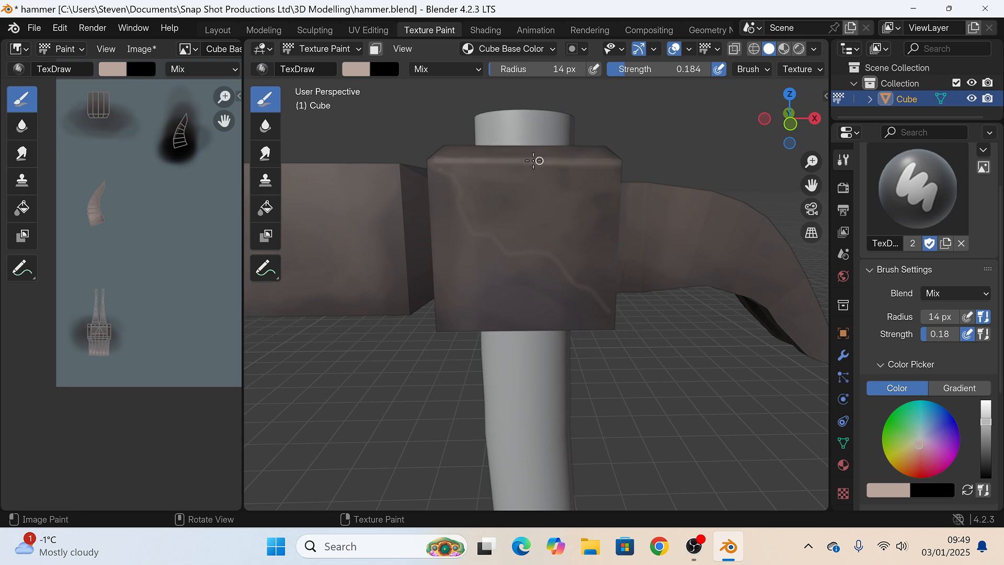
pyautogui.moveTo(534, 161); pyautogui.dragTo(596, 132, button='middle')
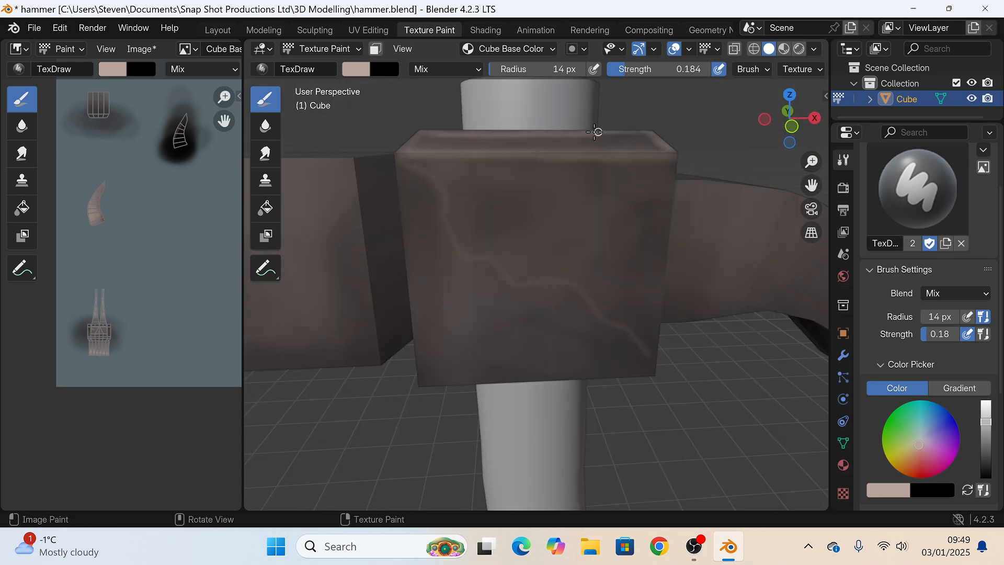
# Step: Set the brush radius to 195 px and paint soft pale highlights over the front of the middle block
pyautogui.press('f')
pyautogui.click(531, 157)
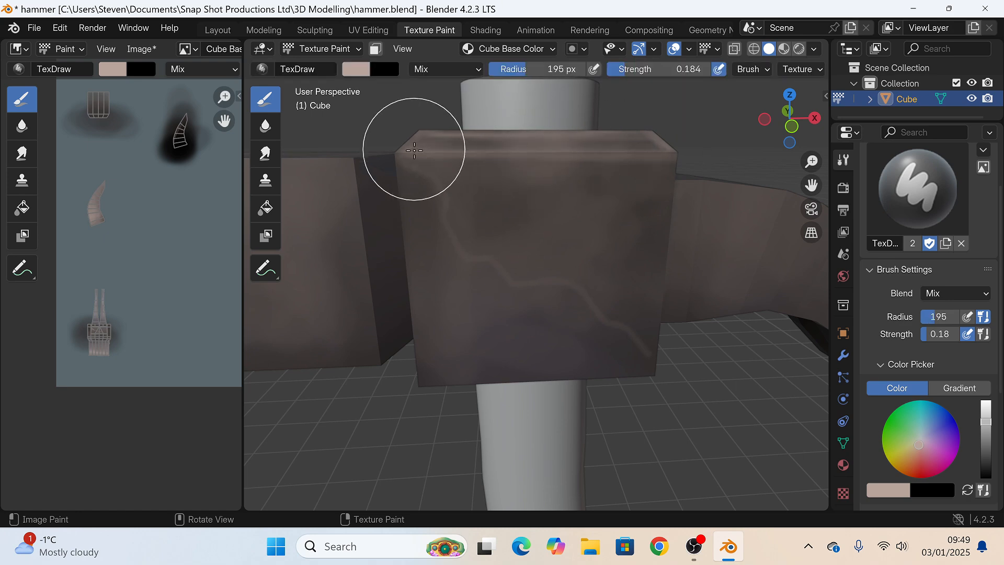
pyautogui.moveTo(440, 231); pyautogui.dragTo(500, 188, button='middle')
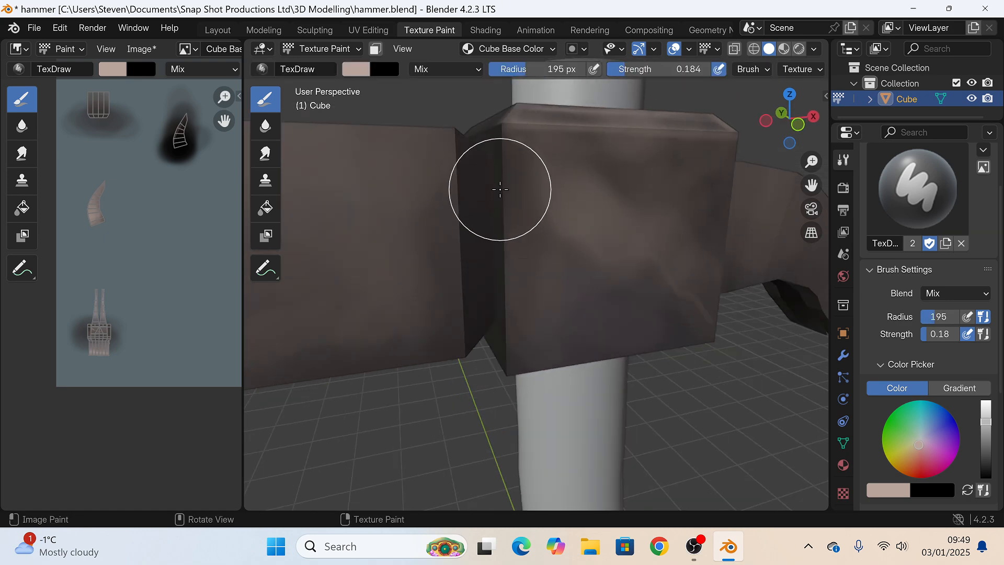
# Step: Set the brush radius to 62 px and paint pale highlights along the edges of the middle block's front face
pyautogui.press('f')
pyautogui.click(507, 134)
pyautogui.moveTo(527, 225)
pyautogui.mouseDown()
pyautogui.moveTo(517, 356)
pyautogui.moveTo(686, 347)
pyautogui.mouseUp()
pyautogui.moveTo(680, 334); pyautogui.dragTo(572, 298, button='middle')
pyautogui.moveTo(565, 295); pyautogui.dragTo(567, 102)
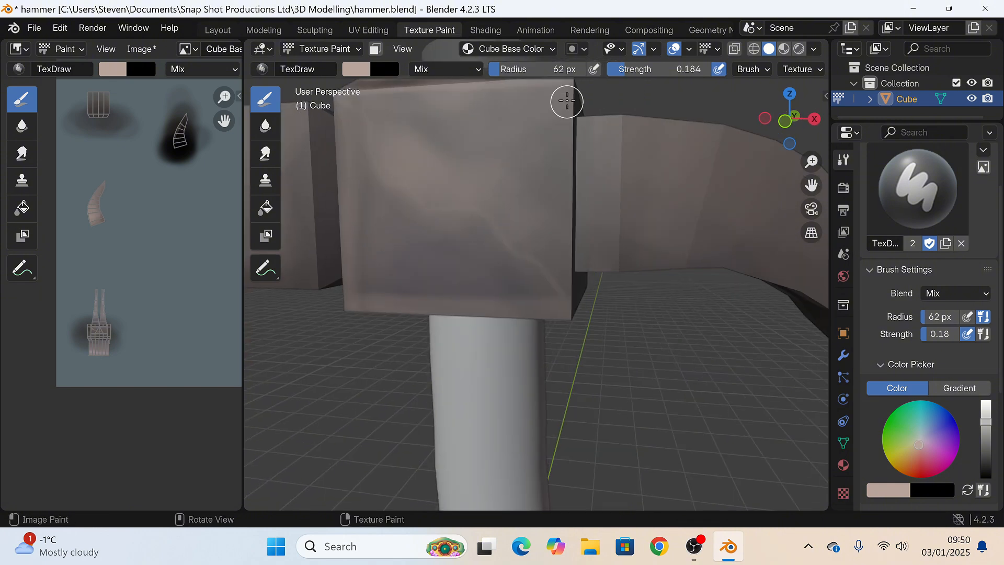
# Step: Choose a near-black brown and paint a dark diagonal streak and shadow patches across the middle block's front face
pyautogui.moveTo(555, 313); pyautogui.dragTo(633, 314, button='middle')
pyautogui.click(986, 468)
pyautogui.moveTo(469, 225); pyautogui.dragTo(538, 271)
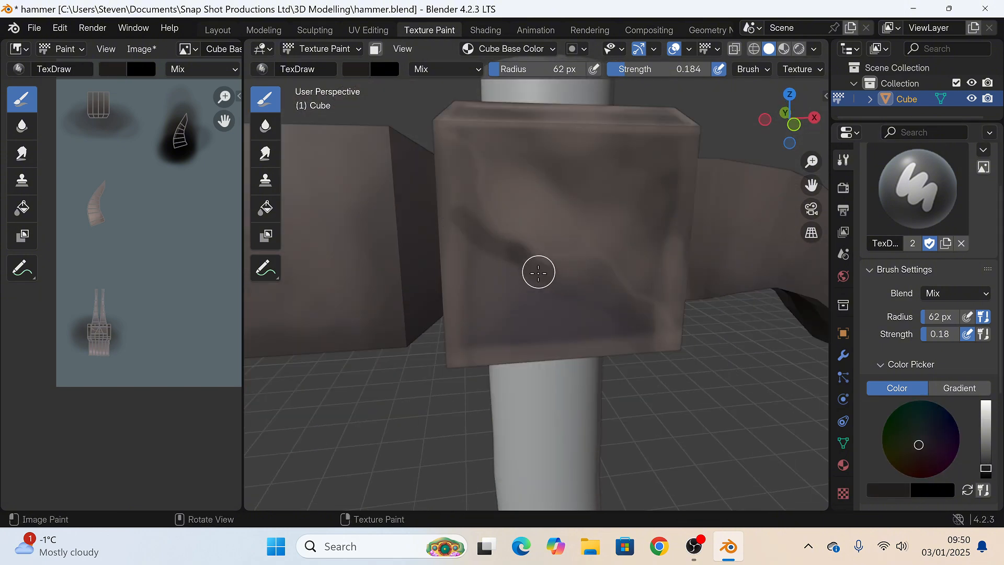
pyautogui.press('f')
pyautogui.click(664, 320)
pyautogui.moveTo(591, 314)
pyautogui.mouseDown()
pyautogui.moveTo(487, 268)
pyautogui.moveTo(566, 287)
pyautogui.mouseUp()
pyautogui.click(986, 457)
pyautogui.moveTo(474, 198)
pyautogui.mouseDown()
pyautogui.moveTo(487, 312)
pyautogui.moveTo(578, 190)
pyautogui.mouseUp()
# Step: Set the brush radius to 86 px and blend mid and light brown around the dark streak and along the block's edges
pyautogui.click(986, 436)
pyautogui.press('f')
pyautogui.click(439, 170)
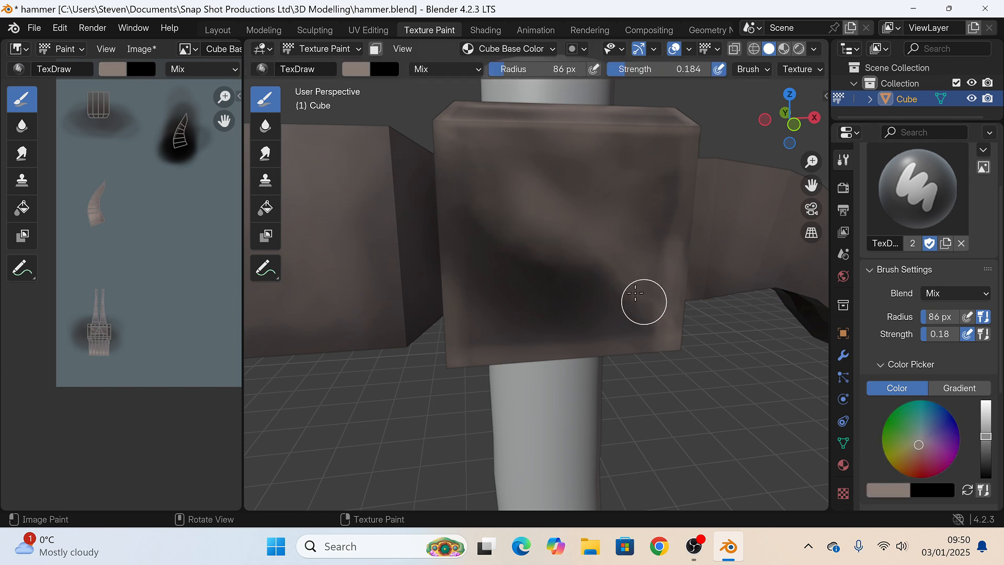
pyautogui.moveTo(635, 293)
pyautogui.mouseDown()
pyautogui.moveTo(480, 336)
pyautogui.moveTo(647, 334)
pyautogui.mouseUp()
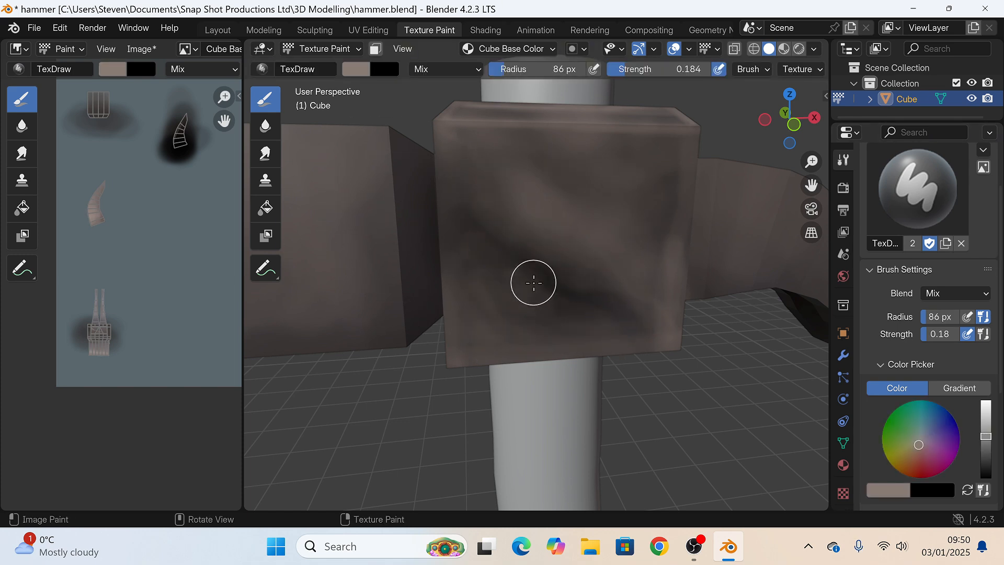
pyautogui.press('s')
pyautogui.moveTo(486, 127); pyautogui.dragTo(469, 332)
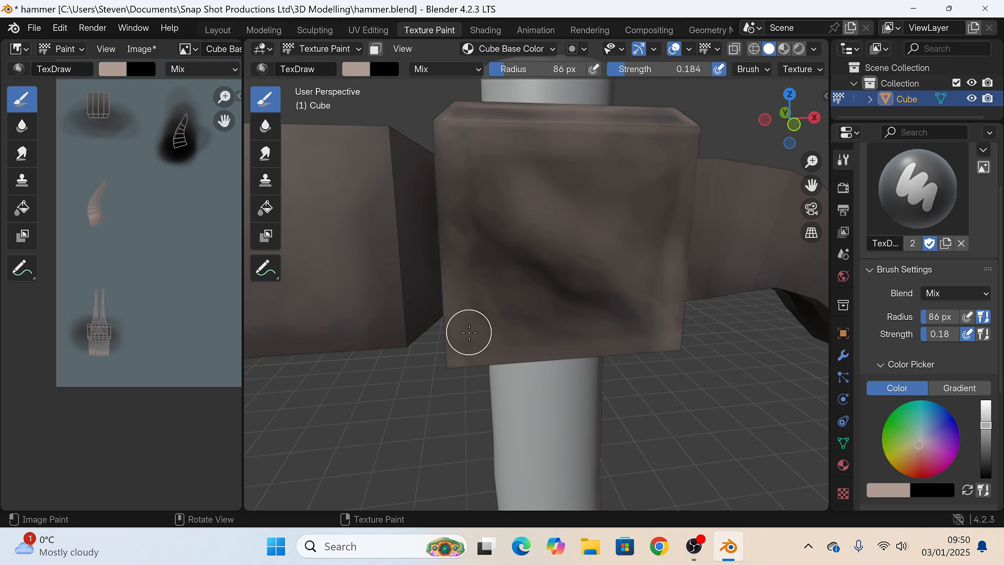
# Step: Lighten the brush to pale pinkish beige, set the radius to 25 px and highlight the middle block's front edges
pyautogui.scroll(-2, 554, 318)
pyautogui.scroll(-7, 554, 308)
pyautogui.moveTo(545, 306); pyautogui.dragTo(553, 302, button='middle')
pyautogui.scroll(7, 554, 302)
pyautogui.click(985, 414)
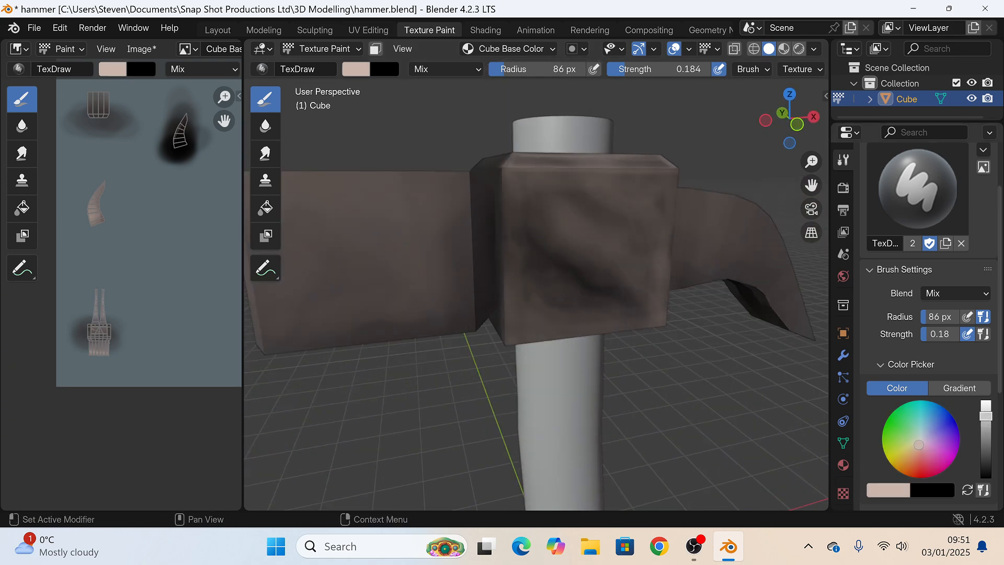
pyautogui.press('f')
pyautogui.click(492, 201)
pyautogui.moveTo(512, 337); pyautogui.dragTo(538, 229, button='middle')
pyautogui.moveTo(543, 330); pyautogui.dragTo(492, 275, button='middle')
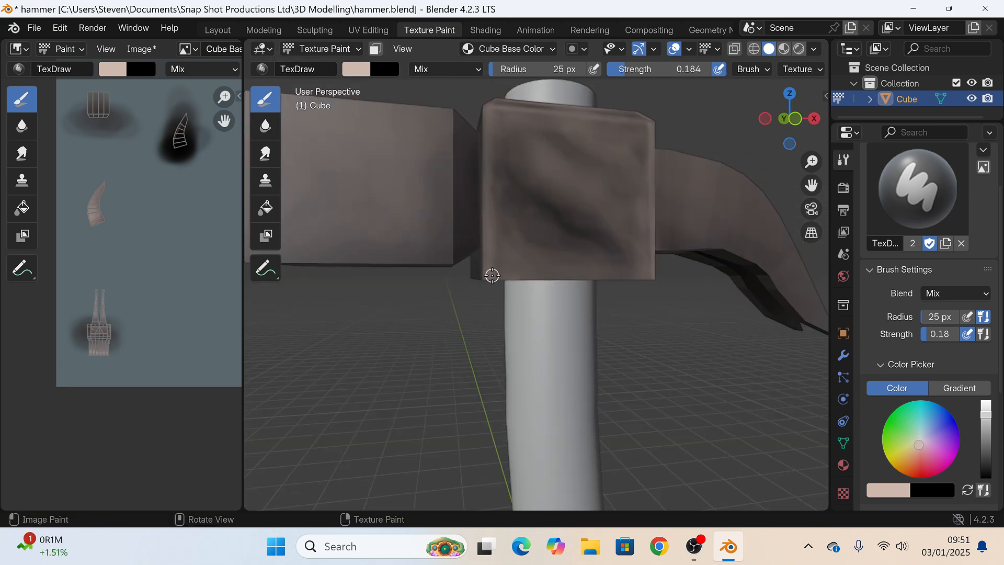
# Step: Set the brush radius to 15 px and paint pale peach edge highlights and branching crack lines across the block's front face
pyautogui.moveTo(584, 222)
pyautogui.mouseDown(button='middle')
pyautogui.moveTo(594, 217)
pyautogui.moveTo(549, 156)
pyautogui.mouseUp(button='middle')
pyautogui.press('s')
pyautogui.press('f')
pyautogui.click(484, 331)
pyautogui.moveTo(448, 164); pyautogui.dragTo(464, 179, button='middle')
pyautogui.scroll(1, 464, 179)
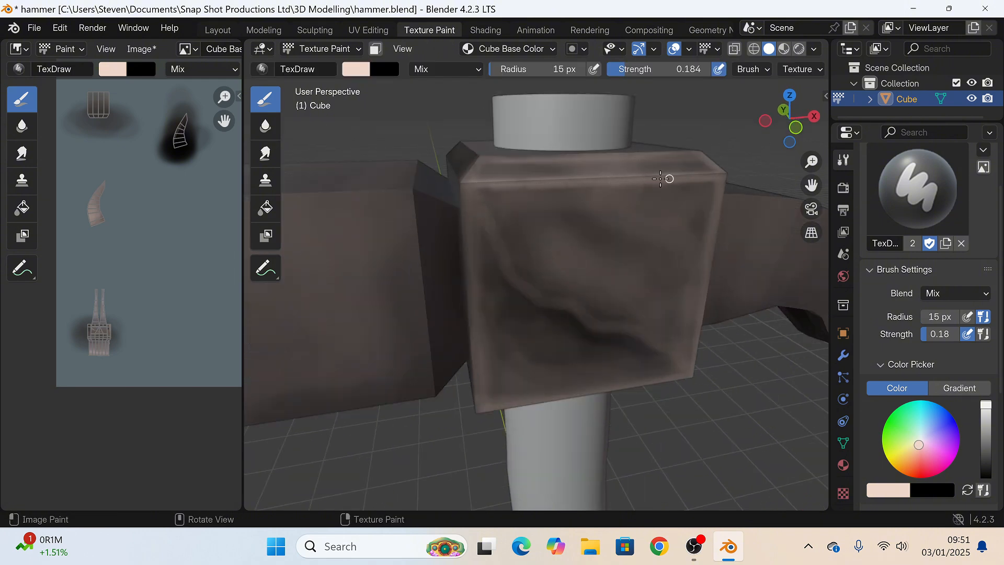
pyautogui.moveTo(542, 184); pyautogui.dragTo(397, 125, button='middle')
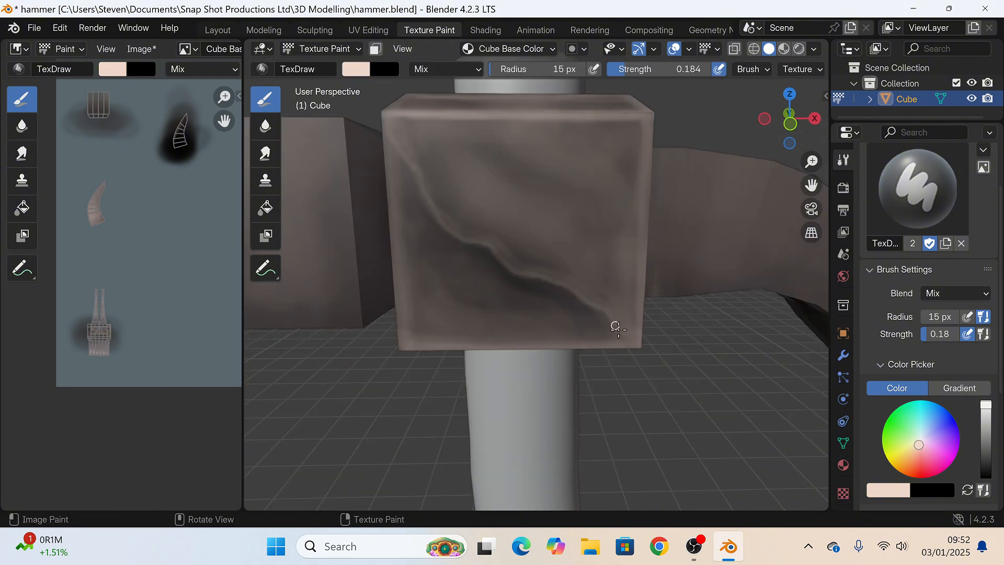
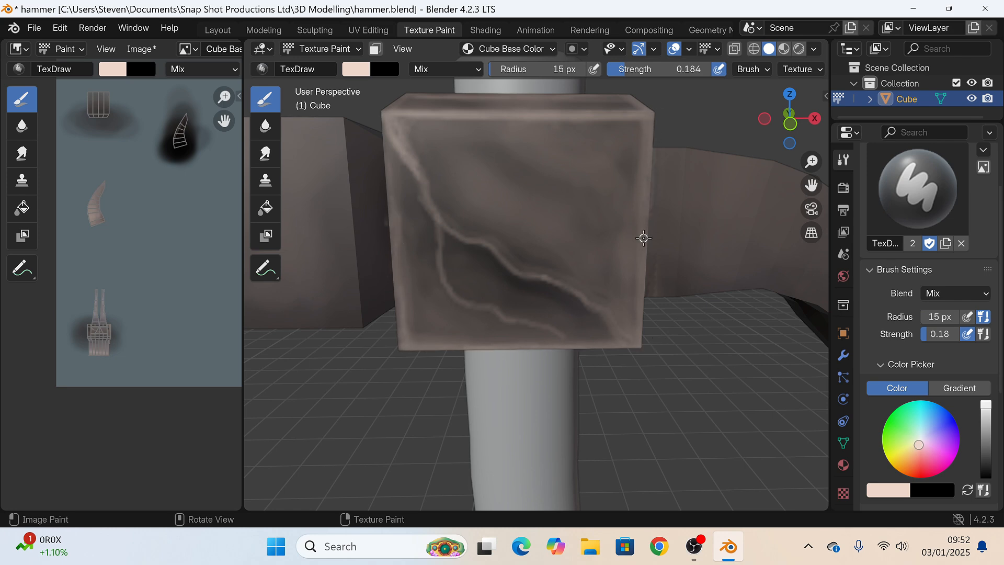
# Step: Paint a crack from the block's top bevel down its front face in pale peach, and go over it in near-black
pyautogui.moveTo(644, 238); pyautogui.dragTo(624, 159, button='middle')
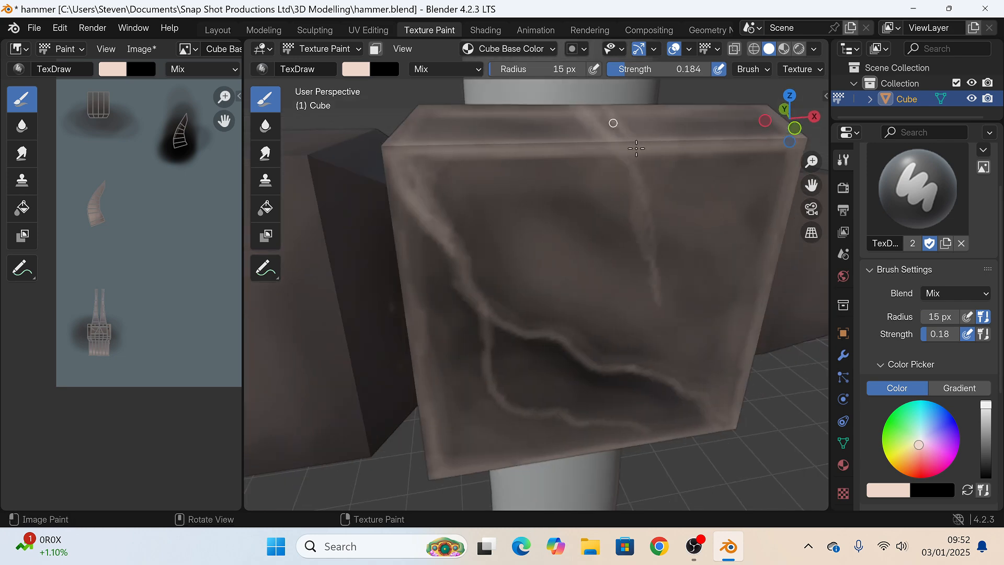
pyautogui.moveTo(637, 149); pyautogui.dragTo(660, 261)
pyautogui.click(986, 476)
pyautogui.moveTo(593, 108); pyautogui.dragTo(635, 155)
pyautogui.scroll(-4, 586, 172)
pyautogui.moveTo(553, 184)
pyautogui.mouseDown(button='middle')
pyautogui.moveTo(541, 169)
pyautogui.moveTo(576, 230)
pyautogui.mouseUp(button='middle')
pyautogui.press('s')
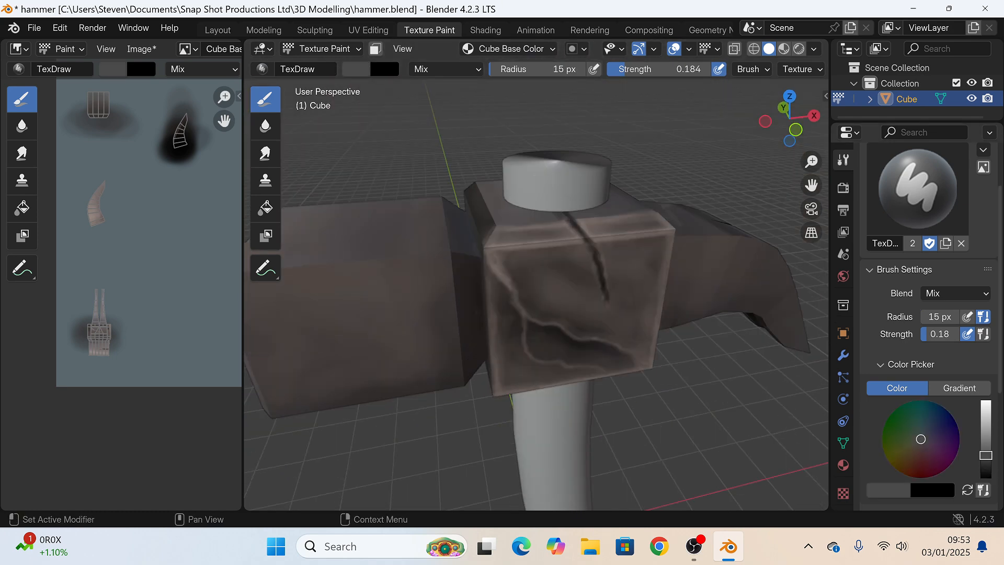
# Step: Lighten the brush to pale peach and paint highlights along both sides of the dark crack at the top of the block's front face
pyautogui.click(986, 417)
pyautogui.moveTo(594, 256); pyautogui.dragTo(604, 294)
pyautogui.click(985, 409)
pyautogui.scroll(5, 612, 288)
pyautogui.press('s')
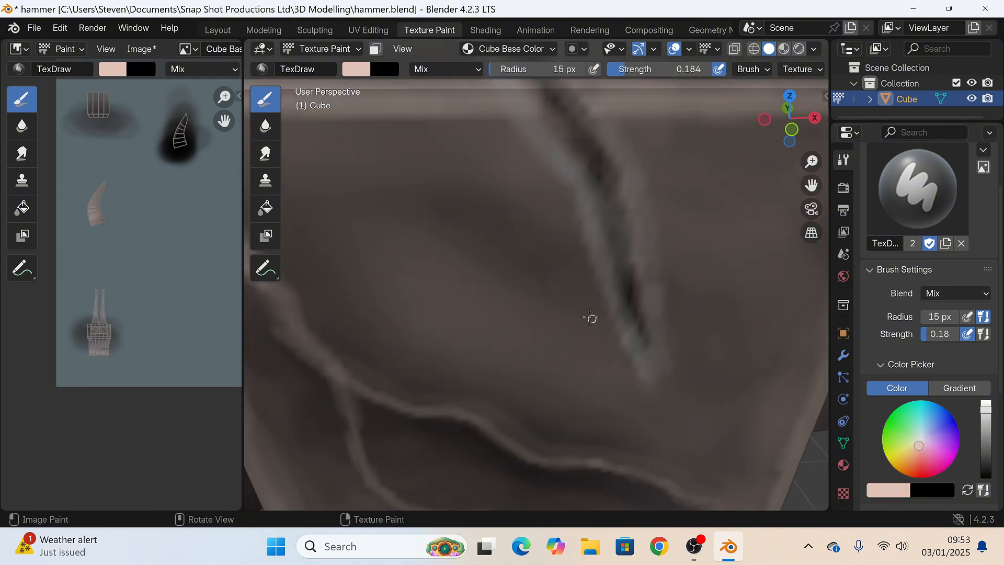
pyautogui.scroll(-3, 589, 318)
# Step: Darken the brush to a near-black brown, set its radius to 150 px and shade over the crack near the block's top edge
pyautogui.moveTo(981, 467); pyautogui.dragTo(983, 479)
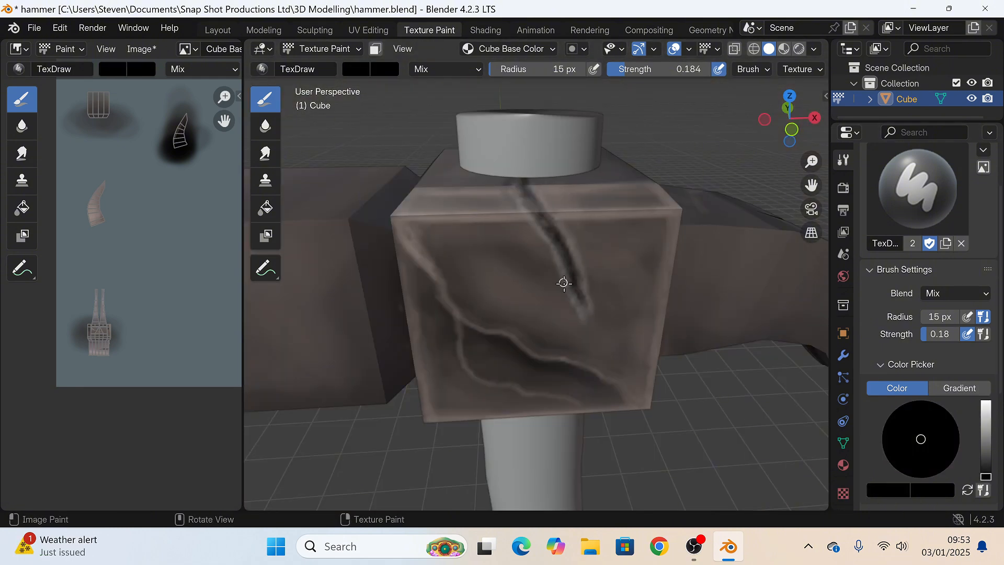
pyautogui.scroll(-3, 542, 365)
pyautogui.moveTo(904, 443); pyautogui.dragTo(918, 443)
pyautogui.press('f')
pyautogui.click(620, 304)
pyautogui.moveTo(986, 448); pyautogui.dragTo(986, 434)
pyautogui.moveTo(529, 212); pyautogui.dragTo(542, 204)
pyautogui.moveTo(528, 289); pyautogui.dragTo(528, 314, button='middle')
pyautogui.moveTo(986, 434); pyautogui.dragTo(986, 462)
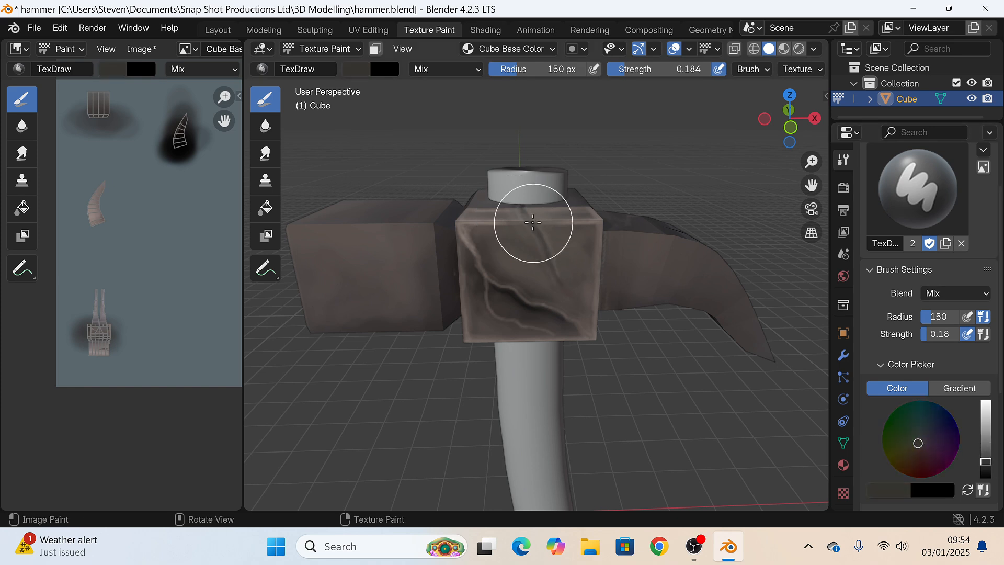
# Step: Set the brush radius to 19 px and redraw the upper crack in dark brown, extending it down the block's front face
pyautogui.press('f')
pyautogui.click(562, 222)
pyautogui.scroll(3, 514, 152)
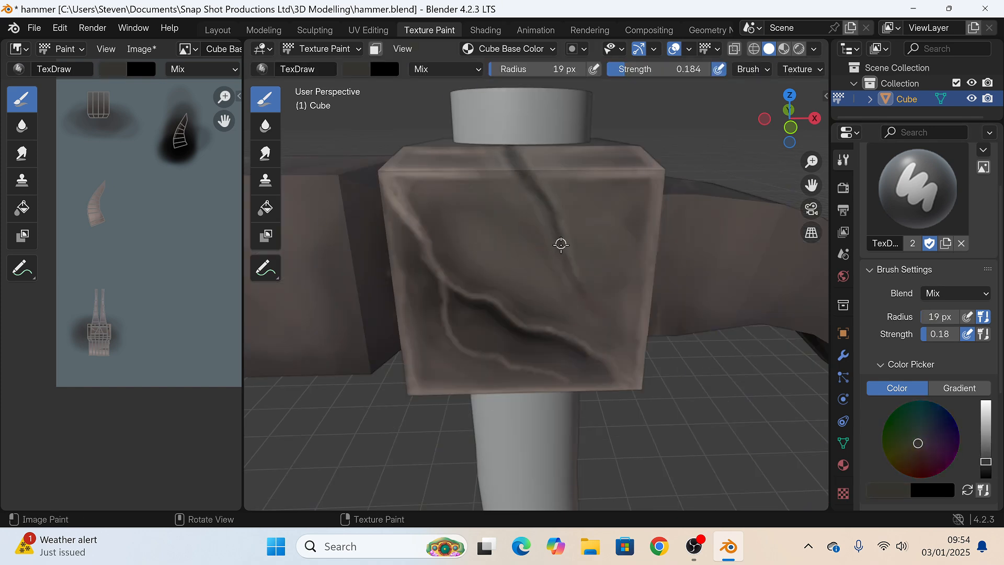
# Step: Shade the block's front face around the cracks and lower corner in dark brown, using radii of 241 px and 150 px
pyautogui.press('f')
pyautogui.click(578, 347)
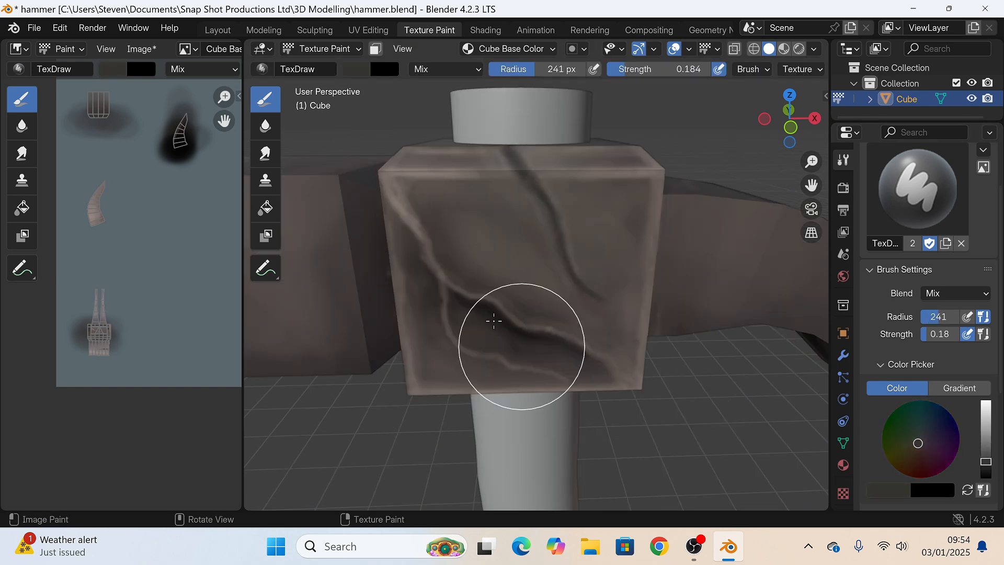
pyautogui.moveTo(510, 345); pyautogui.dragTo(579, 354)
pyautogui.moveTo(485, 202); pyautogui.dragTo(515, 230)
pyautogui.press('f')
pyautogui.click(517, 272)
pyautogui.moveTo(585, 209); pyautogui.dragTo(585, 220)
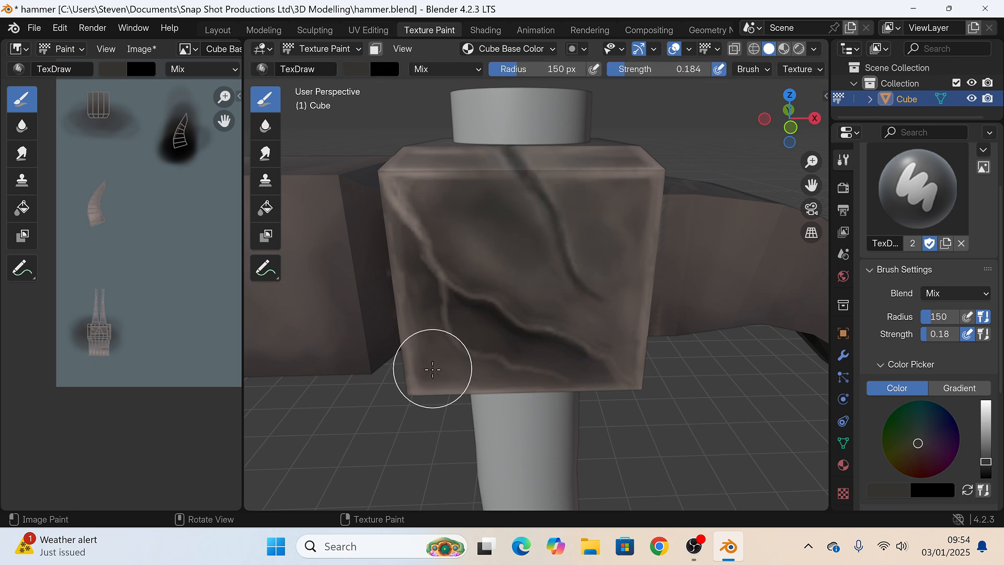
pyautogui.moveTo(433, 368); pyautogui.dragTo(471, 353)
# Step: Lighten the brush to pale beige, set radius 46 px and strength 0.095, and highlight the block's front face, cracks and bevel
pyautogui.moveTo(563, 232); pyautogui.dragTo(576, 218, button='middle')
pyautogui.scroll(-4, 576, 218)
pyautogui.moveTo(985, 461); pyautogui.dragTo(986, 410)
pyautogui.press('f')
pyautogui.click(435, 398)
pyautogui.hotkey('shift', 'f')
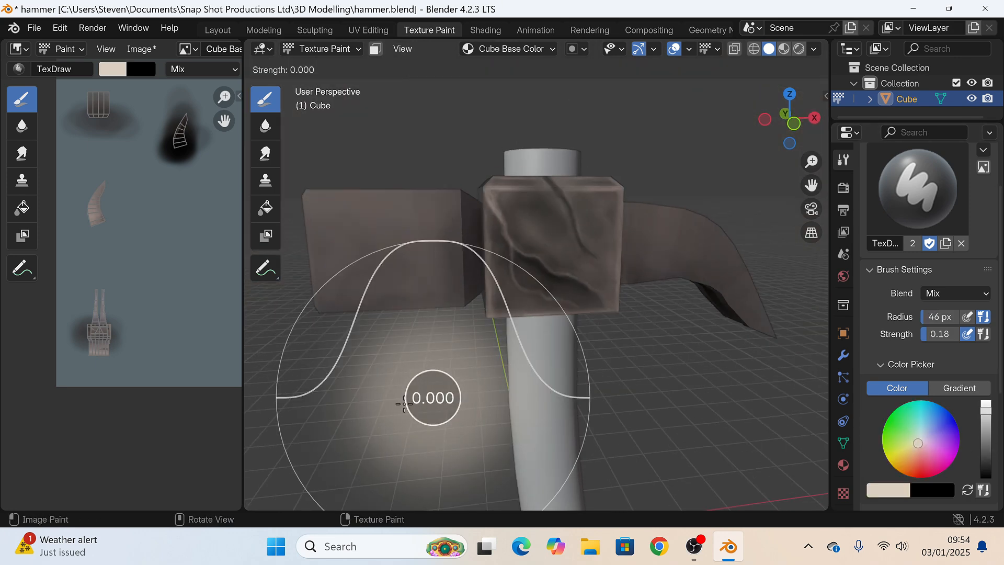
pyautogui.click(430, 399)
pyautogui.scroll(4, 471, 105)
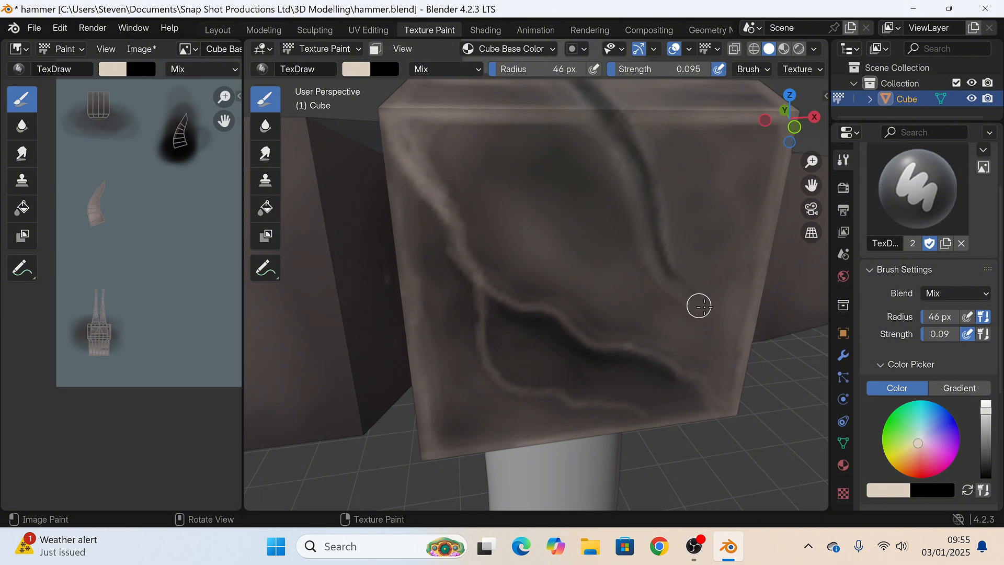
pyautogui.scroll(-4, 609, 200)
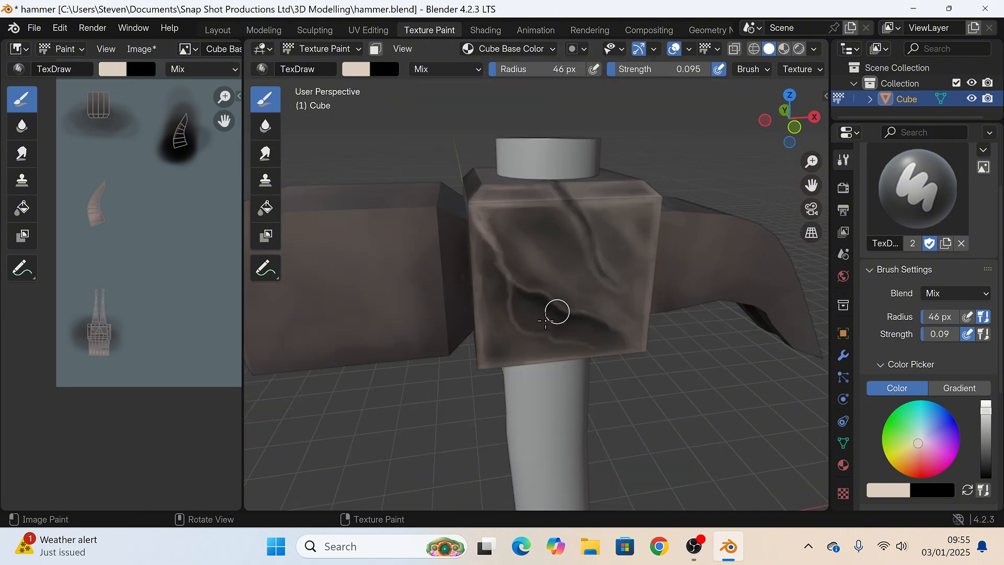
pyautogui.moveTo(618, 353); pyautogui.dragTo(515, 192, button='middle')
pyautogui.scroll(-7, 485, 235)
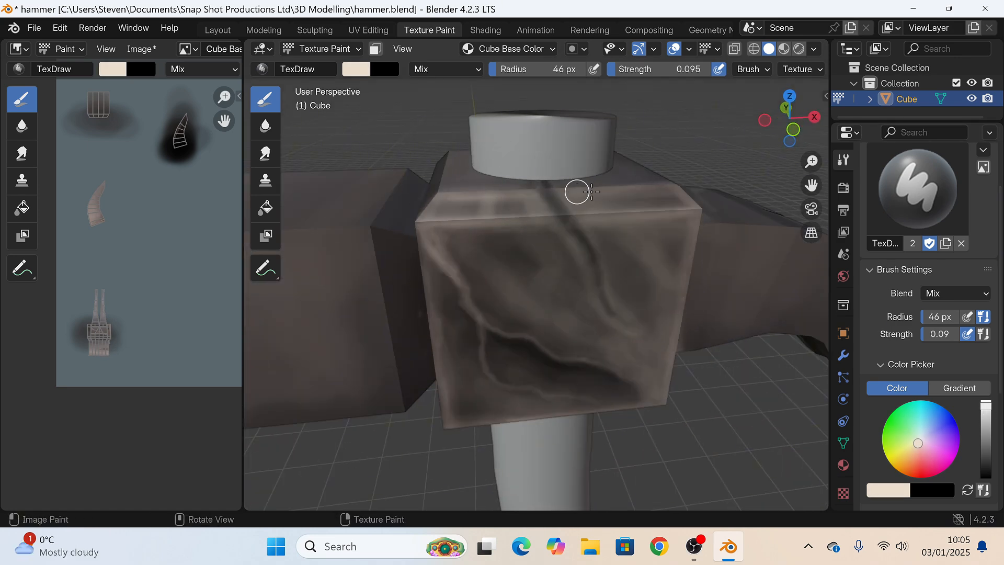
# Step: Set the brush radius to 156 px and brush broad pale beige highlights over the middle block's front face
pyautogui.moveTo(635, 209); pyautogui.dragTo(505, 107, button='middle')
pyautogui.moveTo(502, 69); pyautogui.dragTo(524, 69)
pyautogui.moveTo(480, 94); pyautogui.dragTo(535, 209)
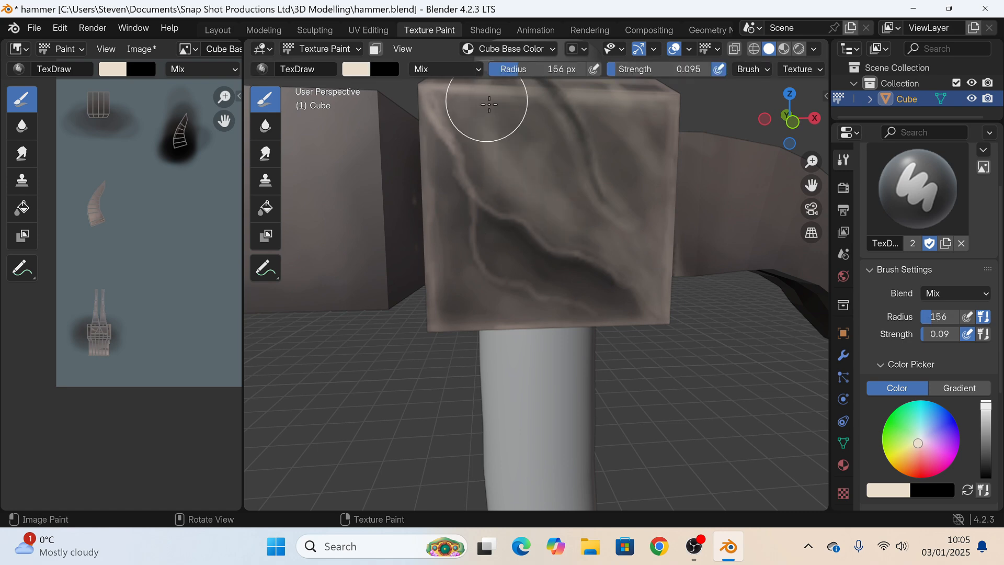
pyautogui.moveTo(422, 215); pyautogui.dragTo(486, 282)
# Step: Set the brush radius to 112 px and brighten the striking block's front face and the claw in pale beige
pyautogui.scroll(-6, 785, 378)
pyautogui.moveTo(446, 312); pyautogui.dragTo(450, 307, button='middle')
pyautogui.press('f')
pyautogui.click(458, 310)
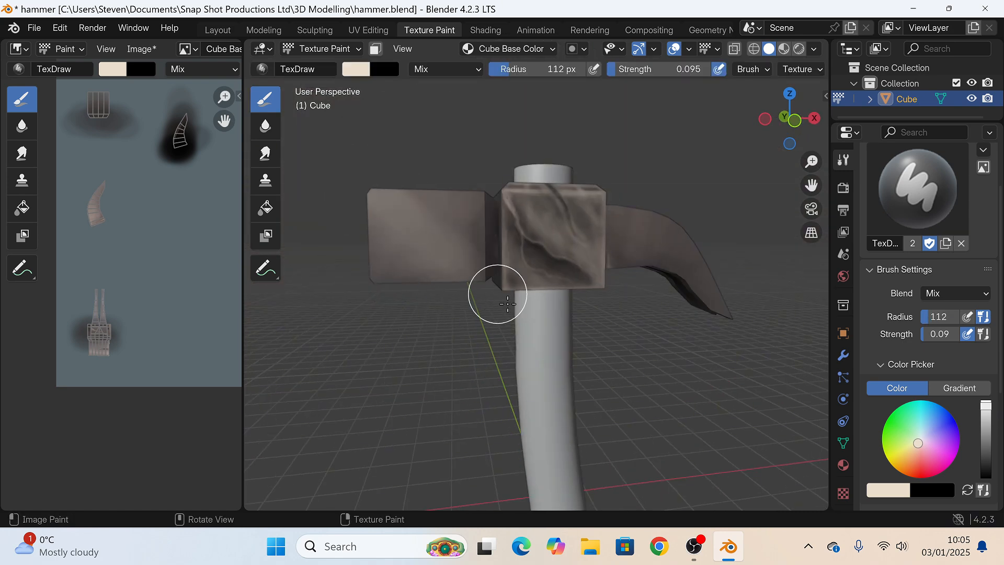
pyautogui.moveTo(469, 215); pyautogui.dragTo(441, 237)
pyautogui.moveTo(709, 288); pyautogui.dragTo(695, 327)
pyautogui.moveTo(620, 290); pyautogui.dragTo(641, 310, button='middle')
pyautogui.moveTo(641, 310); pyautogui.dragTo(660, 277)
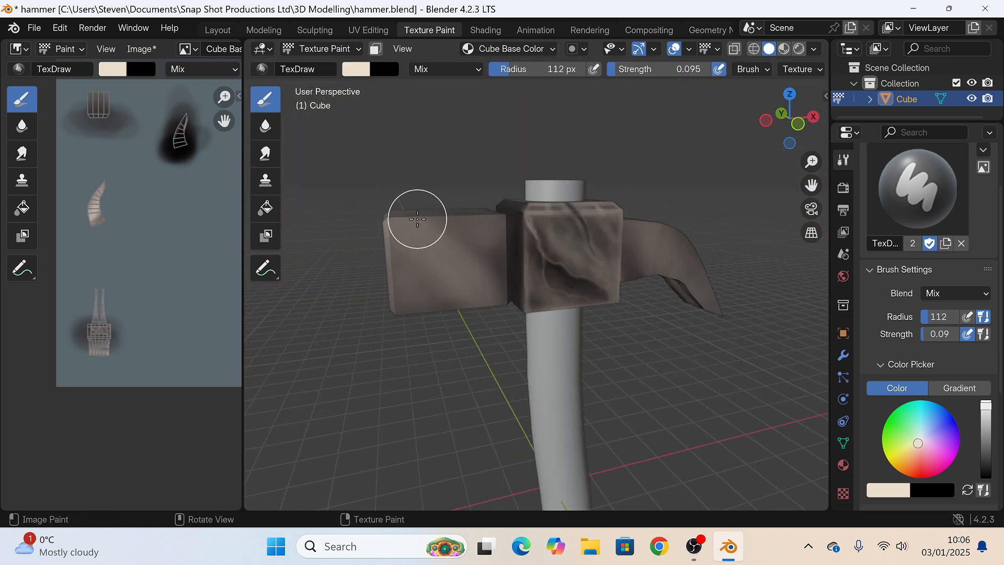
# Step: Set the brush radius to 46 px and paint pale beige highlights along the striking block's edges and end bevel
pyautogui.scroll(3, 667, 345)
pyautogui.moveTo(424, 258); pyautogui.dragTo(477, 213, button='middle')
pyautogui.press('f')
pyautogui.click(509, 207)
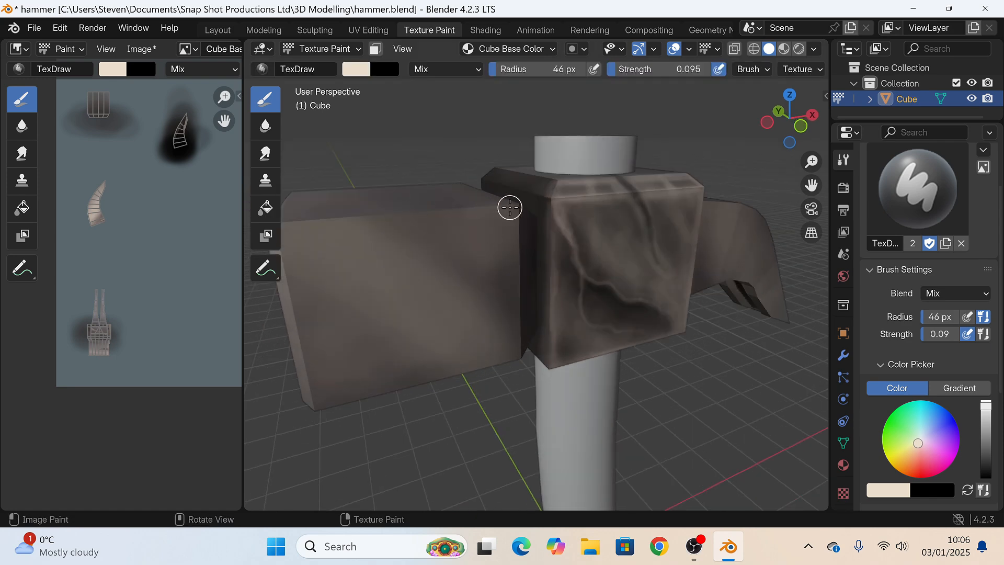
pyautogui.moveTo(292, 223); pyautogui.dragTo(546, 148, button='middle')
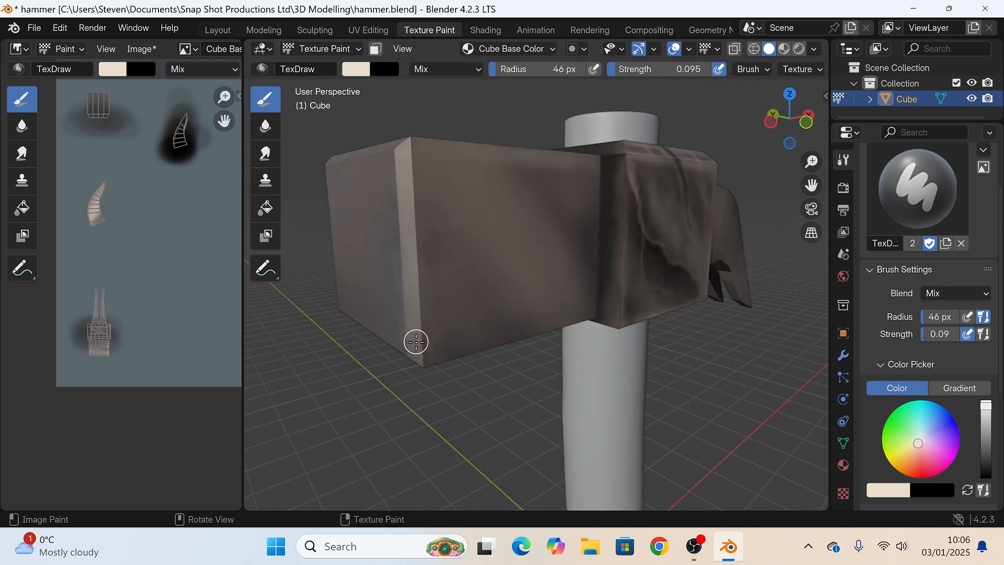
pyautogui.moveTo(416, 342); pyautogui.dragTo(470, 334, button='middle')
pyautogui.moveTo(333, 340); pyautogui.dragTo(413, 317, button='middle')
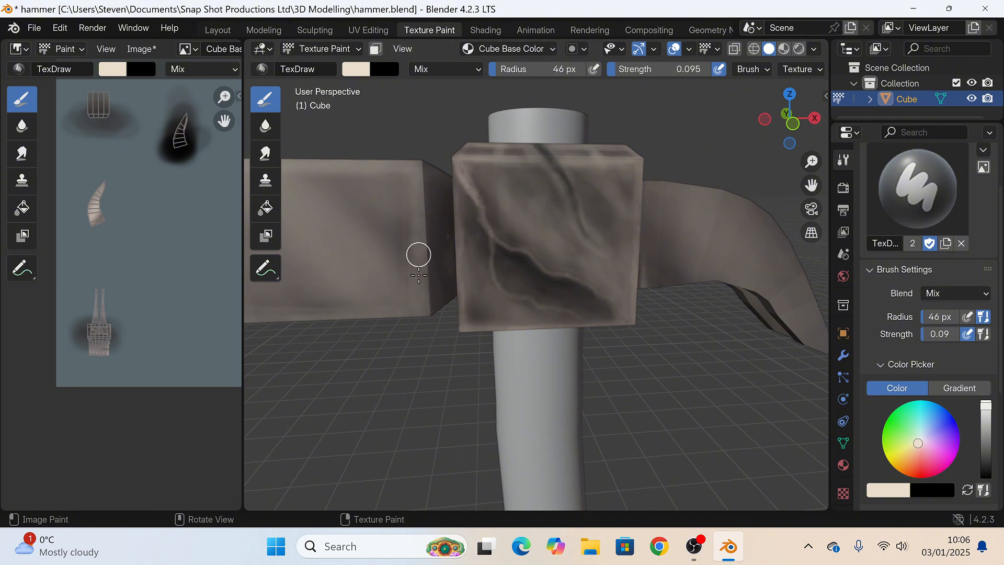
pyautogui.moveTo(418, 255); pyautogui.dragTo(403, 179, button='middle')
# Step: Blend sampled browns over the striking block's front face at radii of 188 px and 58 px, and lighten its edges in beige
pyautogui.press('s')
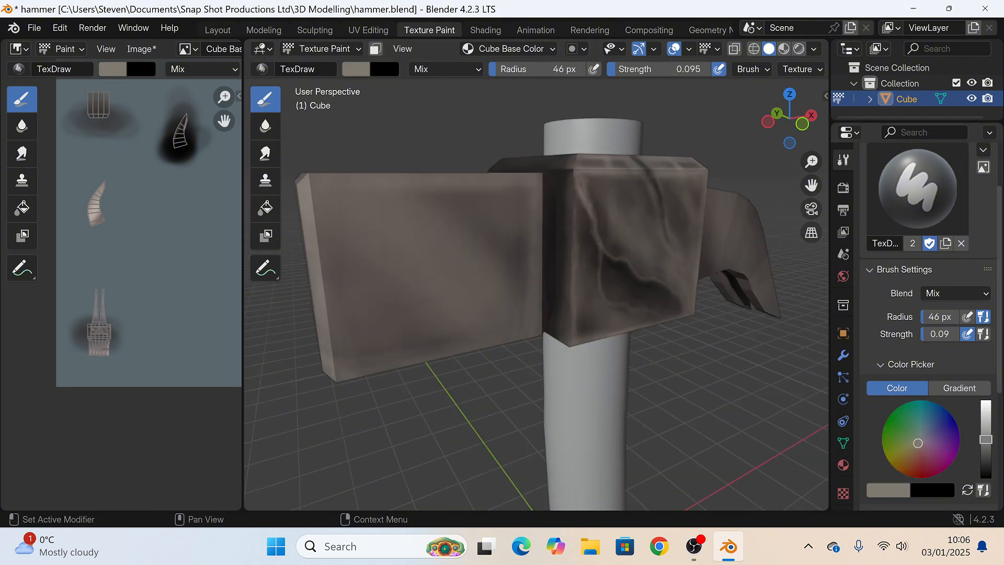
pyautogui.press('f')
pyautogui.click(436, 319)
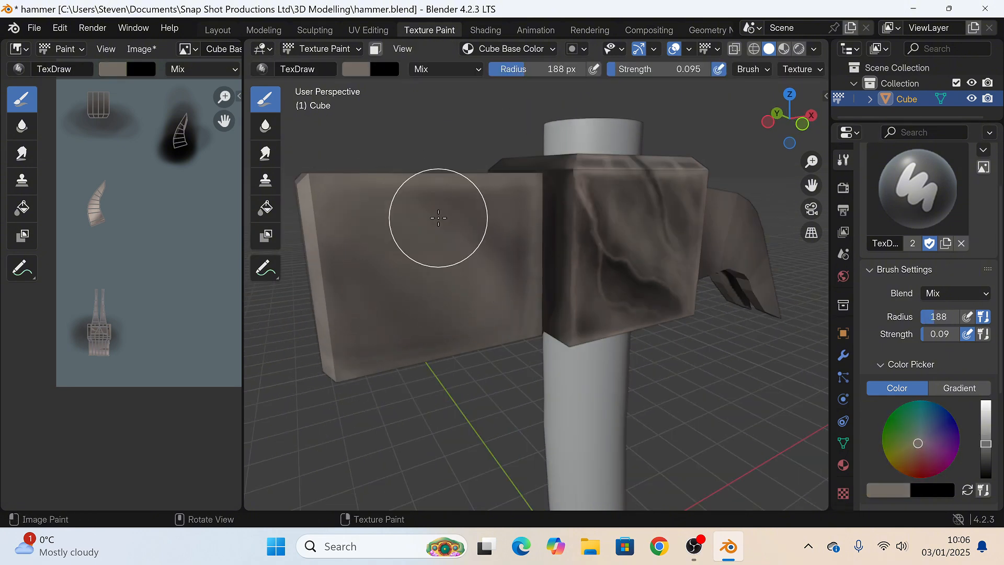
pyautogui.press('s')
pyautogui.press('f')
pyautogui.click(344, 247)
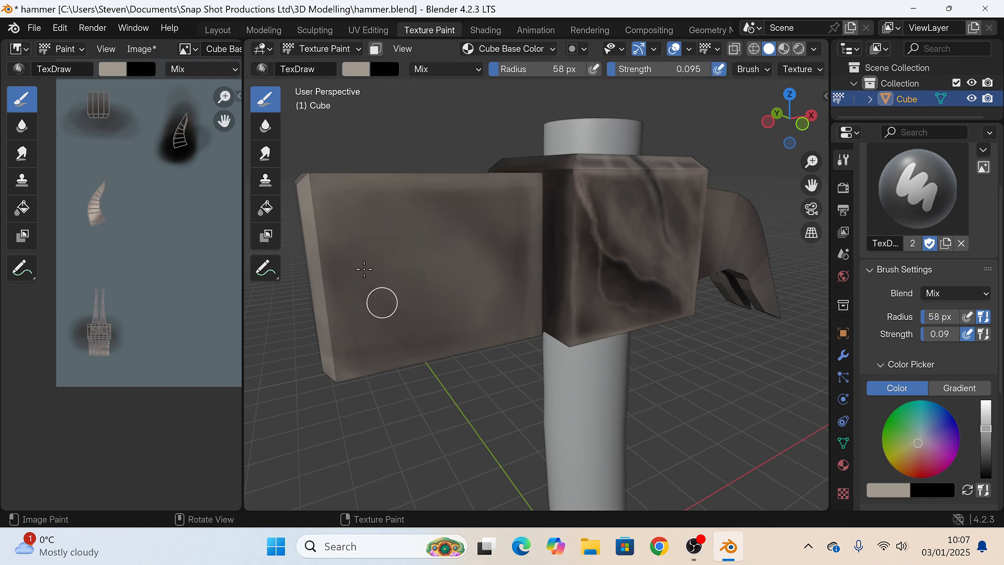
pyautogui.moveTo(985, 428); pyautogui.dragTo(985, 411)
pyautogui.scroll(-2, 439, 191)
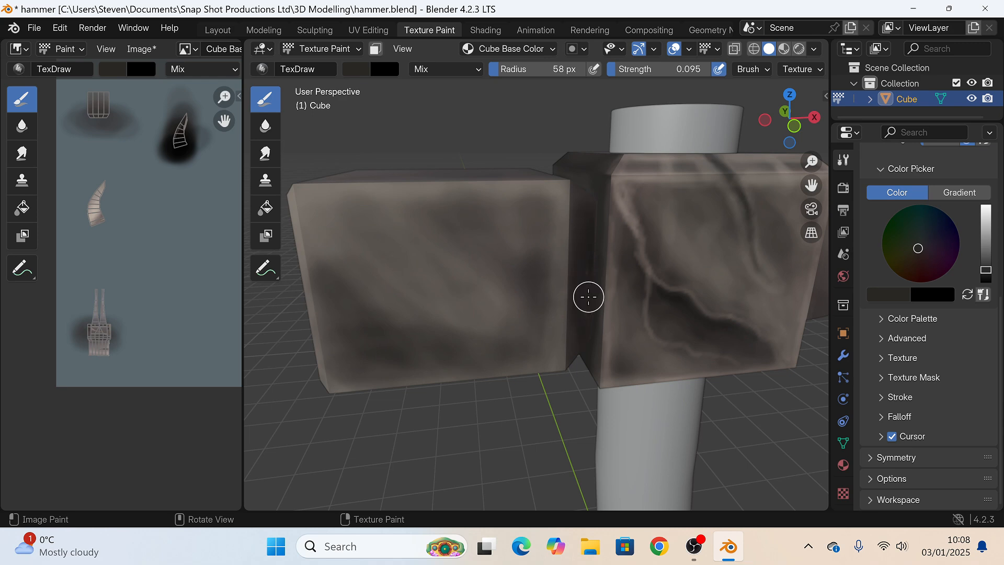
# Step: Darken the neck between the blocks and the claw's base in near-black, raising the brush strength to 0.317 and radius to 114 px
pyautogui.moveTo(588, 297); pyautogui.dragTo(643, 179, button='middle')
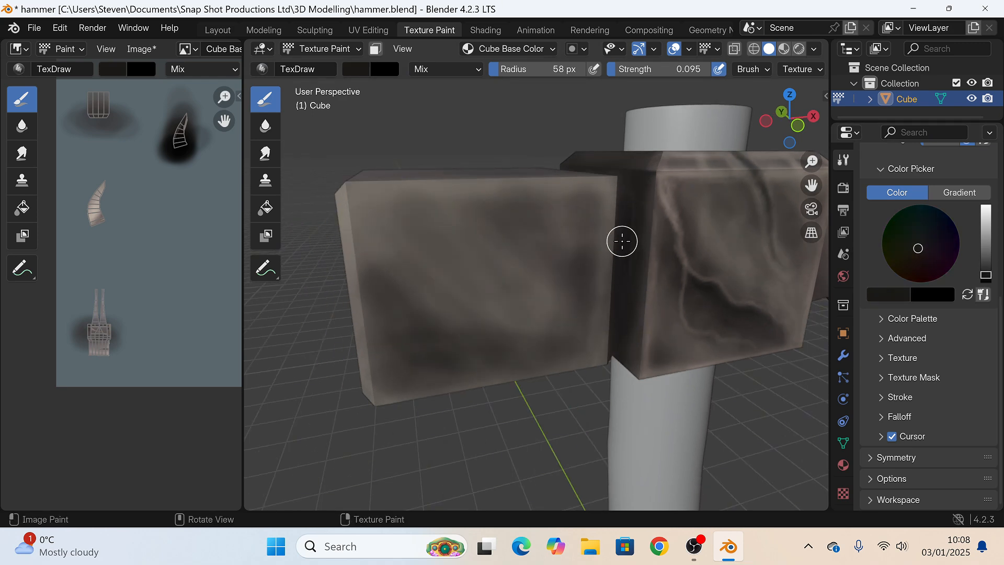
pyautogui.moveTo(621, 241)
pyautogui.mouseDown(button='middle')
pyautogui.moveTo(579, 352)
pyautogui.moveTo(516, 339)
pyautogui.moveTo(564, 148)
pyautogui.mouseUp(button='middle')
pyautogui.hotkey('shift', 'f')
pyautogui.click(523, 347)
pyautogui.moveTo(567, 307)
pyautogui.mouseDown(button='middle')
pyautogui.moveTo(567, 119)
pyautogui.moveTo(722, 212)
pyautogui.mouseUp(button='middle')
pyautogui.moveTo(498, 240)
pyautogui.mouseDown(button='middle')
pyautogui.moveTo(740, 339)
pyautogui.moveTo(679, 311)
pyautogui.moveTo(632, 331)
pyautogui.moveTo(576, 336)
pyautogui.moveTo(630, 310)
pyautogui.moveTo(576, 175)
pyautogui.moveTo(654, 172)
pyautogui.moveTo(566, 172)
pyautogui.moveTo(620, 190)
pyautogui.moveTo(742, 315)
pyautogui.moveTo(672, 293)
pyautogui.mouseUp(button='middle')
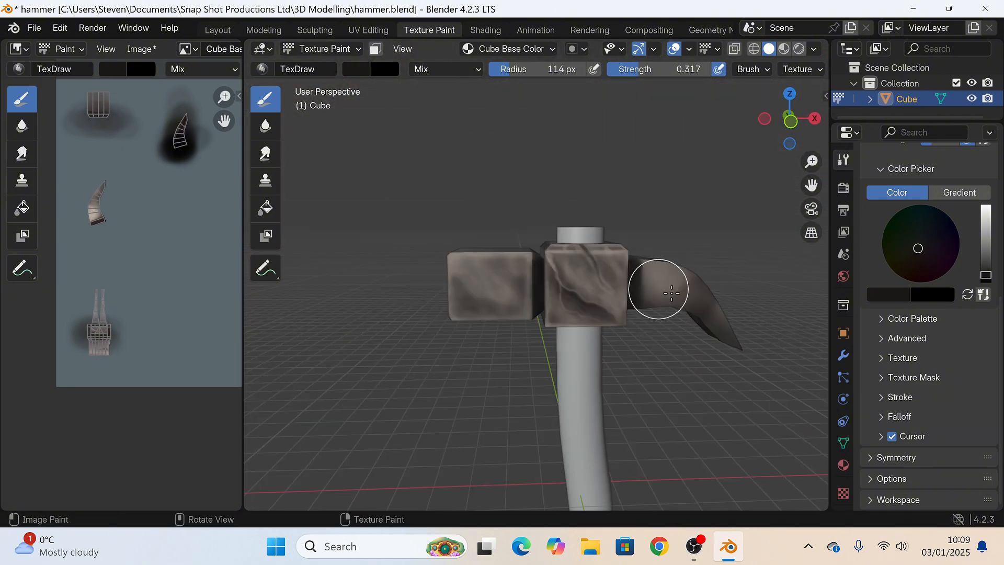
# Step: Sample a dark brown from the claw and paint it over the claw's side at 114 px radius
pyautogui.click(888, 295)
pyautogui.click(889, 242)
pyautogui.click(666, 291)
pyautogui.moveTo(666, 291); pyautogui.dragTo(673, 278)
pyautogui.moveTo(669, 304)
pyautogui.mouseDown(button='middle')
pyautogui.moveTo(459, 425)
pyautogui.moveTo(579, 260)
pyautogui.moveTo(619, 264)
pyautogui.mouseUp(button='middle')
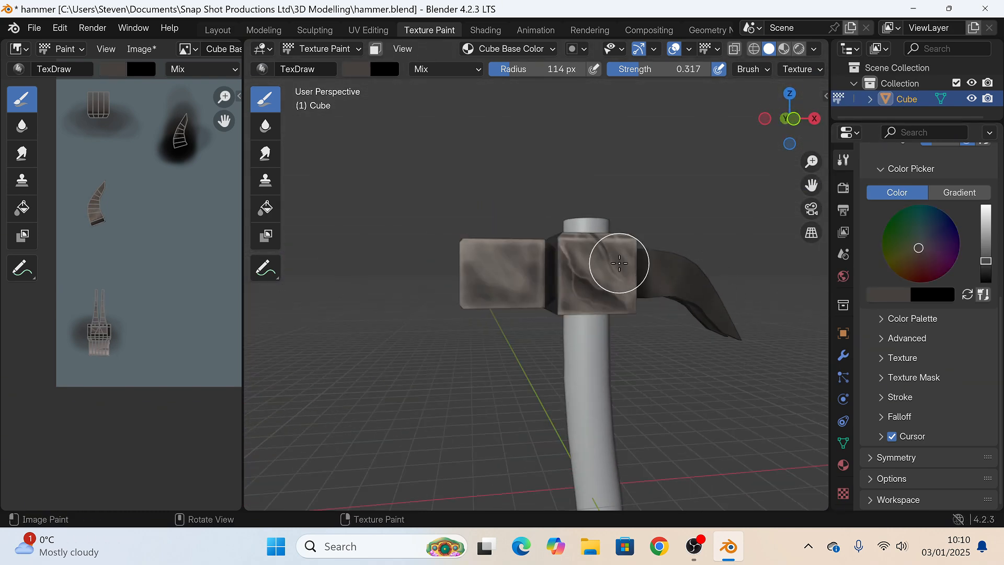
# Step: Sample a brown from the middle block and paint it on the claw at 55 px radius from the front view
pyautogui.click(888, 295)
pyautogui.click(890, 242)
pyautogui.click(611, 286)
pyautogui.press('KP_1')
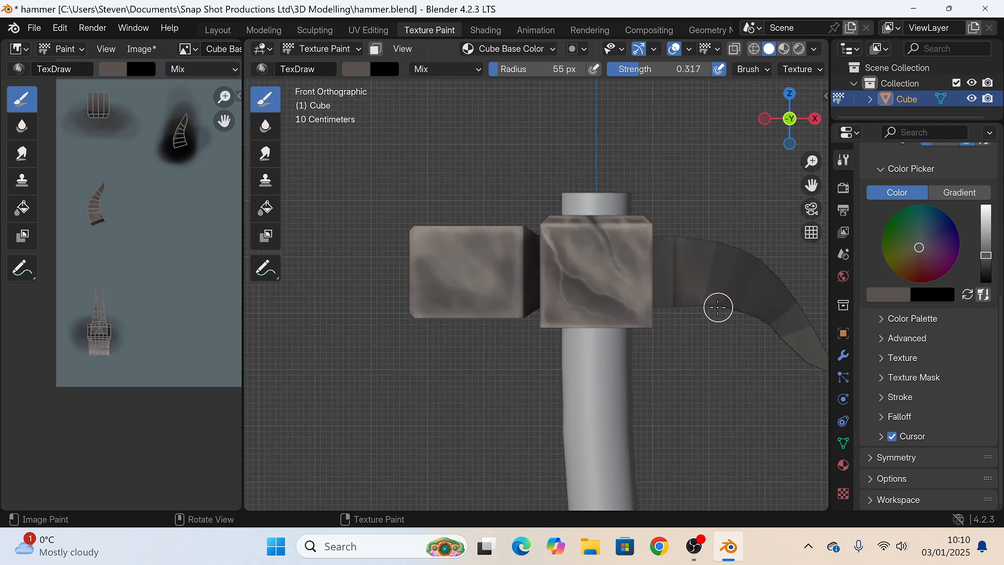
pyautogui.scroll(2, 717, 305)
pyautogui.moveTo(583, 260); pyautogui.dragTo(577, 270, button='middle')
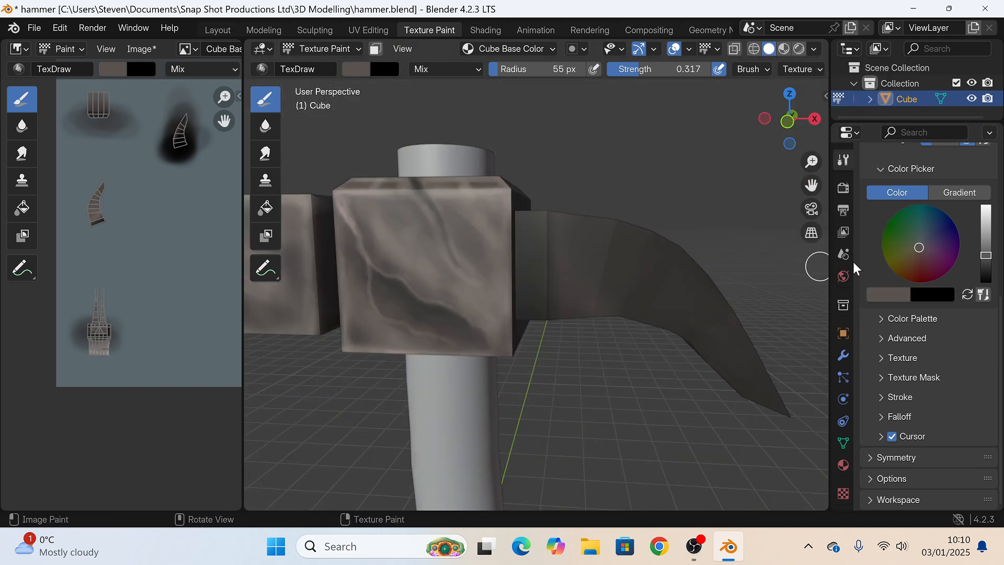
# Step: Sample a lighter brown from the middle block, set the brush radius to 222 px and brush it over the claw down to its tip
pyautogui.click(888, 295)
pyautogui.click(890, 242)
pyautogui.click(487, 286)
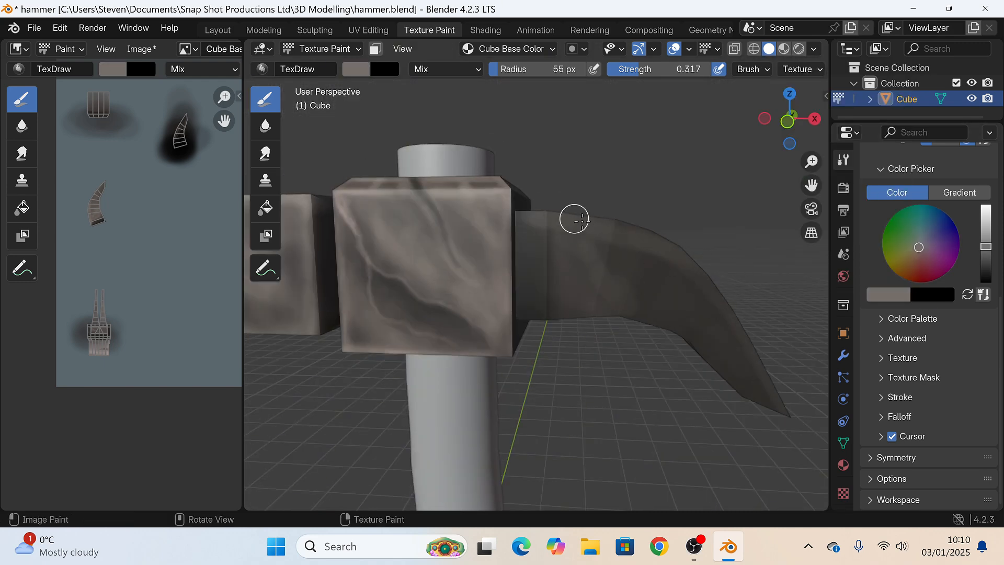
pyautogui.press('f')
pyautogui.click(734, 328)
pyautogui.moveTo(677, 281)
pyautogui.mouseDown()
pyautogui.moveTo(560, 316)
pyautogui.moveTo(769, 401)
pyautogui.mouseUp()
pyautogui.moveTo(658, 277); pyautogui.dragTo(666, 281, button='middle')
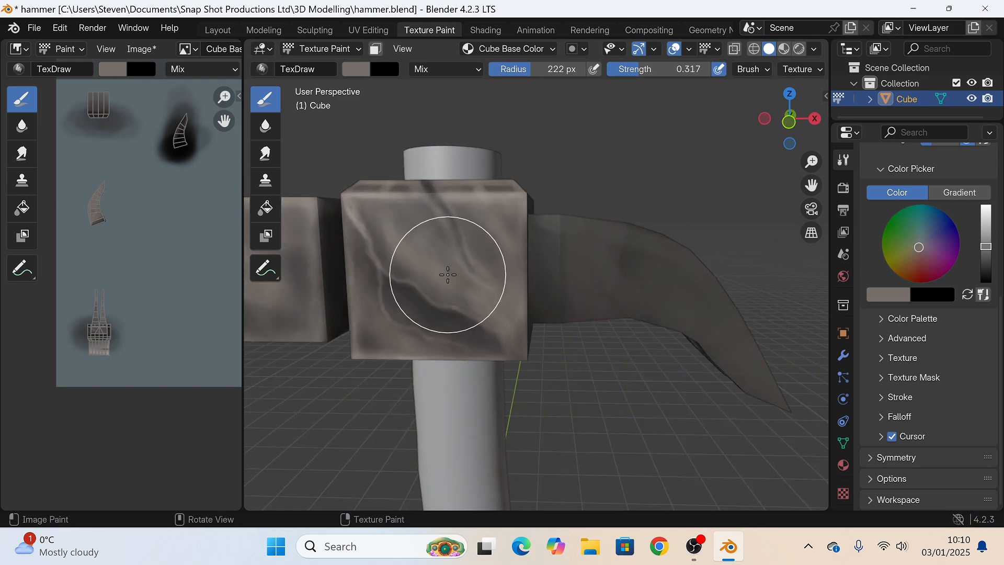
# Step: Sample another brown from the middle block's face and even out the claw's side with it at 152 px radius
pyautogui.click(890, 294)
pyautogui.click(889, 240)
pyautogui.click(395, 236)
pyautogui.press('f')
pyautogui.click(582, 221)
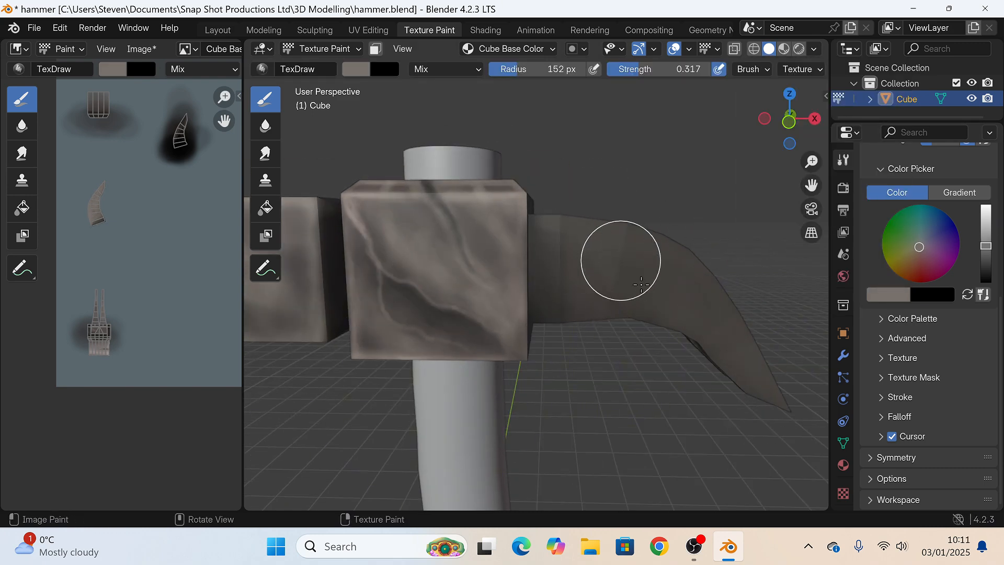
pyautogui.moveTo(641, 285); pyautogui.dragTo(670, 283)
# Step: Lighten the brush to pale pinkish beige, highlight the claw's upper edge, and set radius 96 px and strength 0.095
pyautogui.moveTo(986, 246); pyautogui.dragTo(986, 225)
pyautogui.moveTo(569, 218); pyautogui.dragTo(634, 219)
pyautogui.press('f')
pyautogui.click(712, 260)
pyautogui.hotkey('shift', 'f')
pyautogui.click(683, 237)
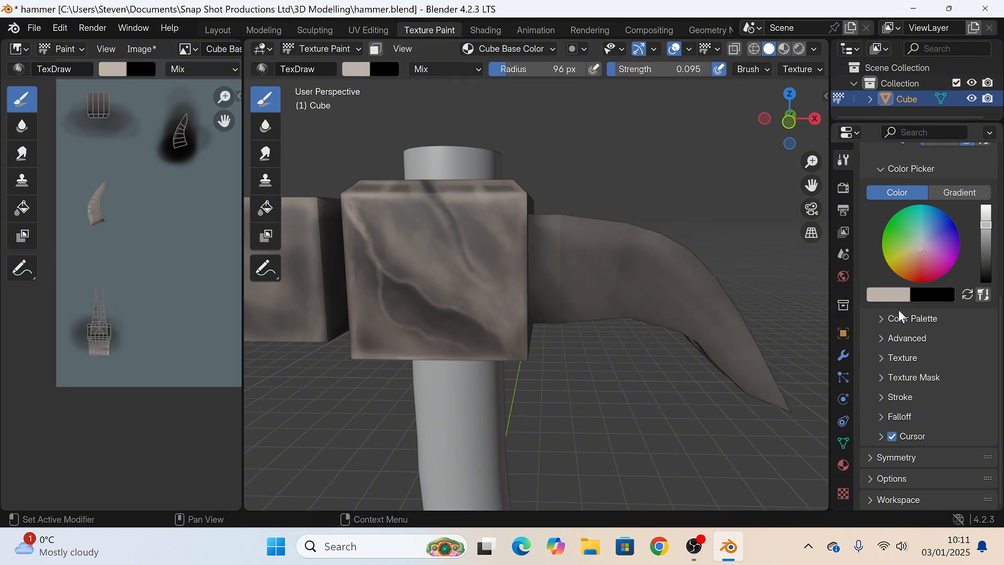
# Step: Sample dark and light browns from the middle block and paint soft diagonal streaks across the claw
pyautogui.click(891, 295)
pyautogui.click(889, 241)
pyautogui.click(416, 299)
pyautogui.moveTo(689, 349)
pyautogui.mouseDown(button='middle')
pyautogui.moveTo(308, 315)
pyautogui.moveTo(373, 332)
pyautogui.moveTo(492, 314)
pyautogui.mouseUp(button='middle')
pyautogui.click(890, 295)
pyautogui.click(889, 240)
pyautogui.click(513, 218)
pyautogui.scroll(4, 565, 239)
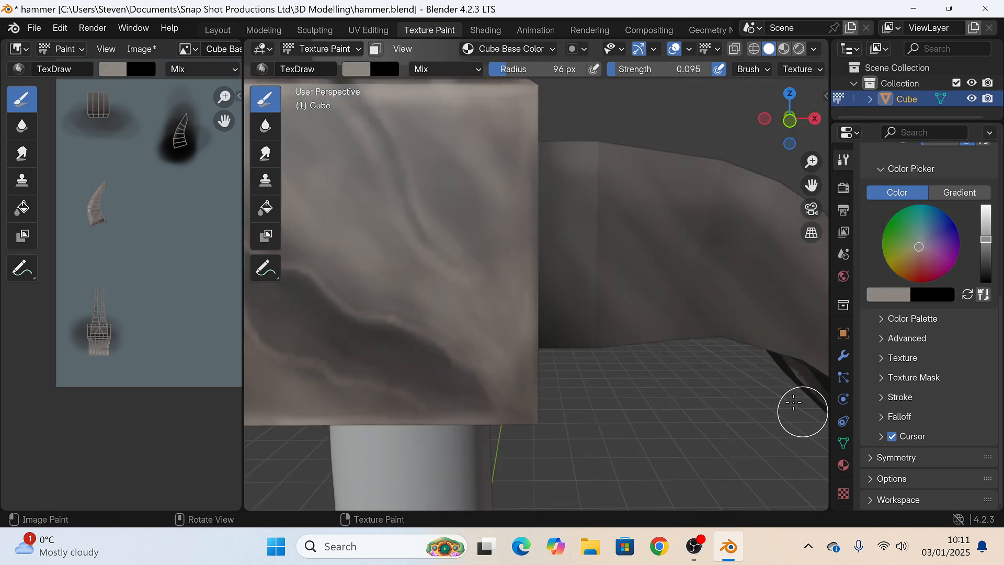
# Step: Set the brush radius to 41 px and blend sampled brown and pale beige streaks along the claw from base to tip
pyautogui.scroll(-3, 679, 187)
pyautogui.press('f')
pyautogui.click(749, 330)
pyautogui.scroll(4, 598, 211)
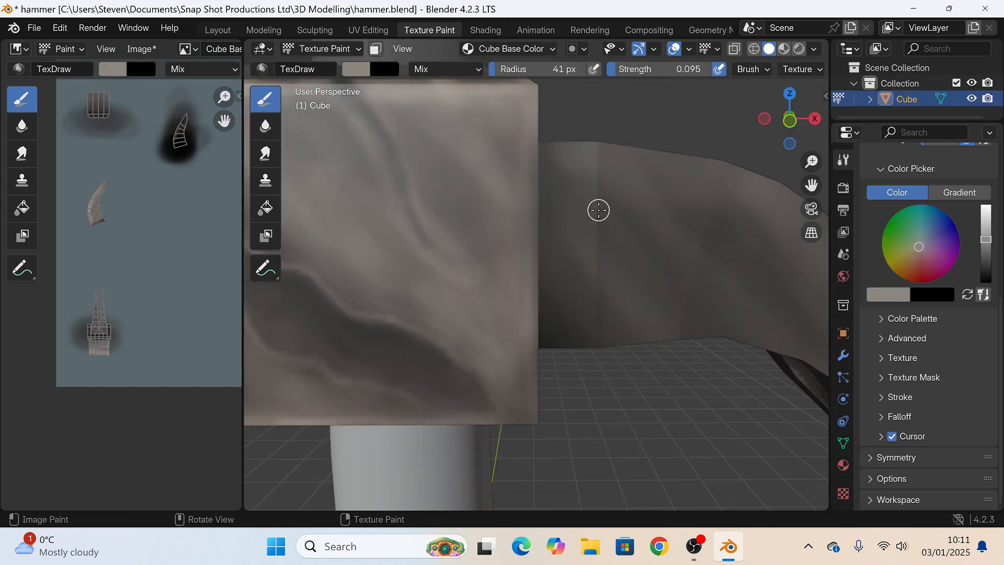
pyautogui.press('s')
pyautogui.moveTo(718, 160); pyautogui.dragTo(587, 254, button='middle')
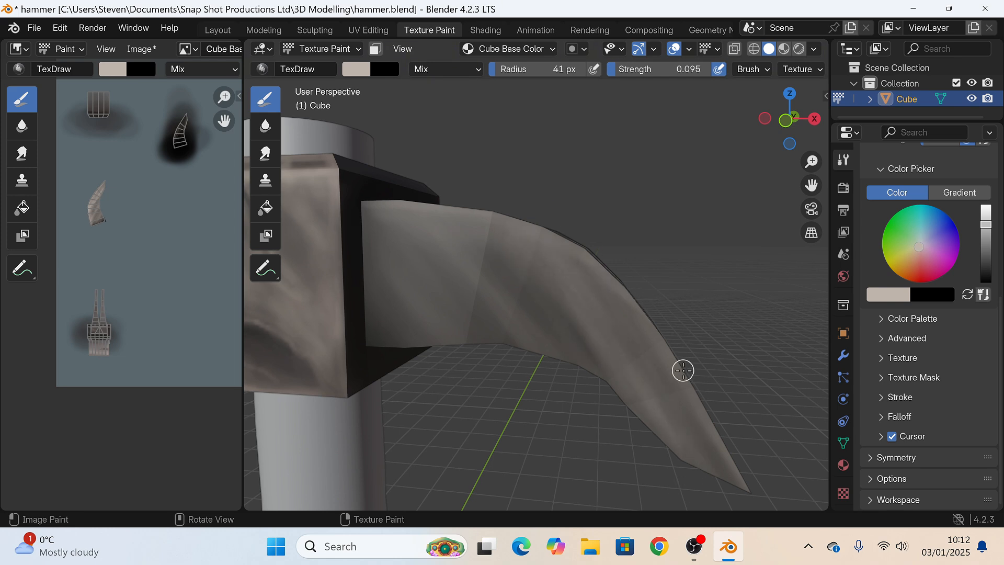
# Step: Lighten the brush to very pale beige, paint diagonal highlight streaks on the claw at strength 0.180, and soften them with sampled brown
pyautogui.moveTo(981, 222); pyautogui.dragTo(983, 208)
pyautogui.moveTo(544, 240); pyautogui.dragTo(620, 244, button='middle')
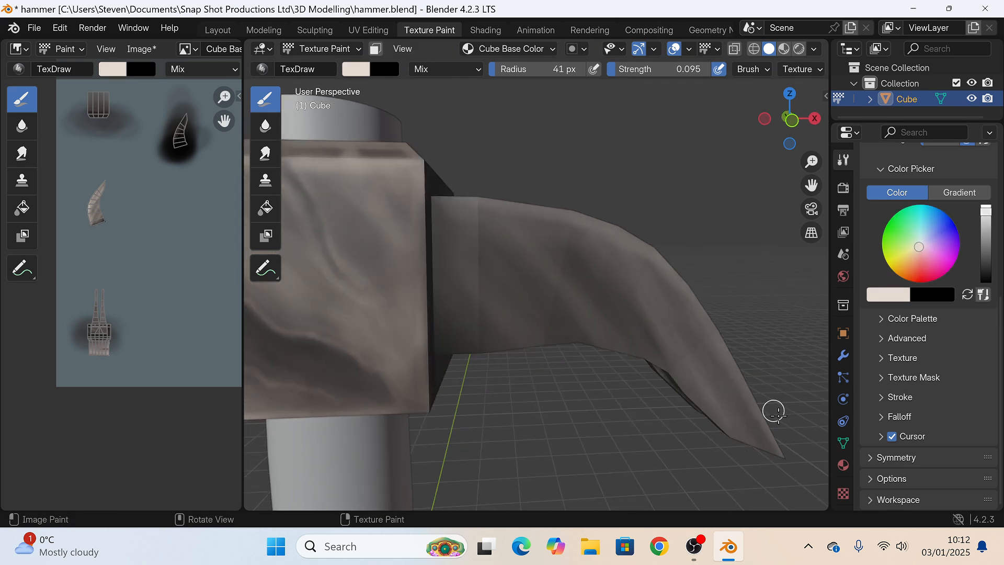
pyautogui.hotkey('shift', 'f')
pyautogui.click(563, 372)
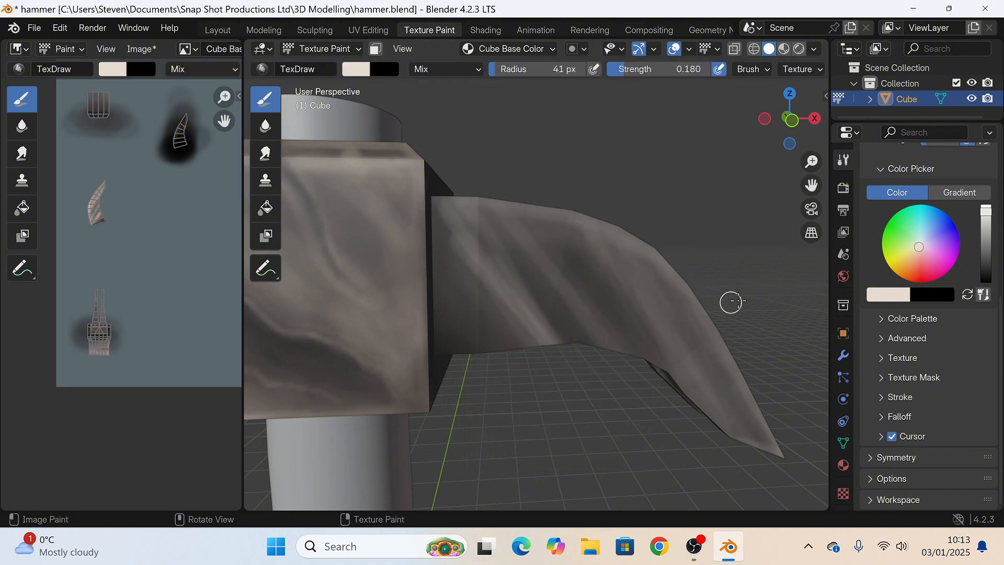
pyautogui.press('s')
pyautogui.click(505, 353)
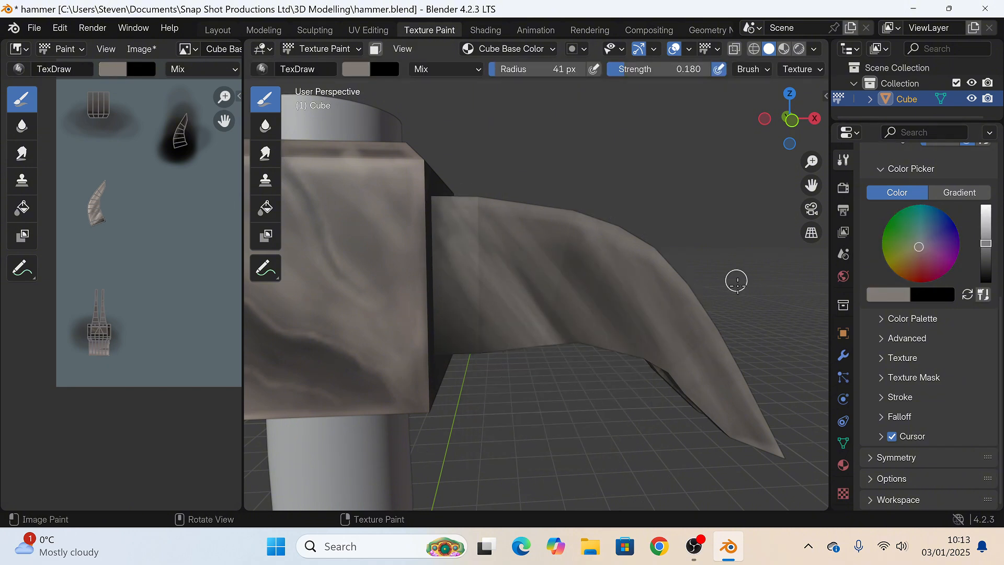
# Step: Sample dark brown from the claw, paint a diagonal streak near its base, and set radius 281 px and strength 0.055
pyautogui.press('s')
pyautogui.moveTo(475, 266); pyautogui.dragTo(533, 335)
pyautogui.press('f')
pyautogui.click(548, 297)
pyautogui.hotkey('shift', 'f')
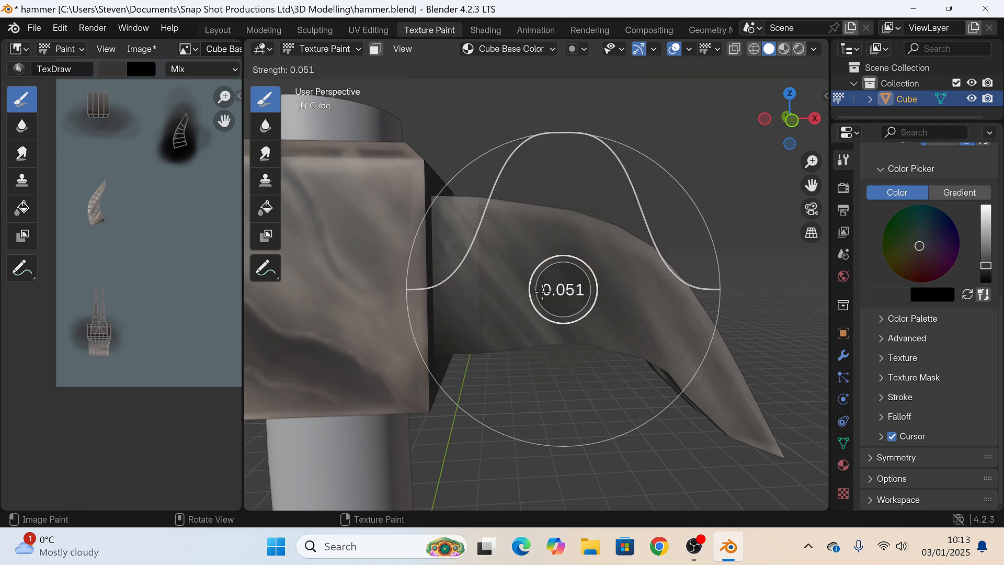
pyautogui.click(546, 291)
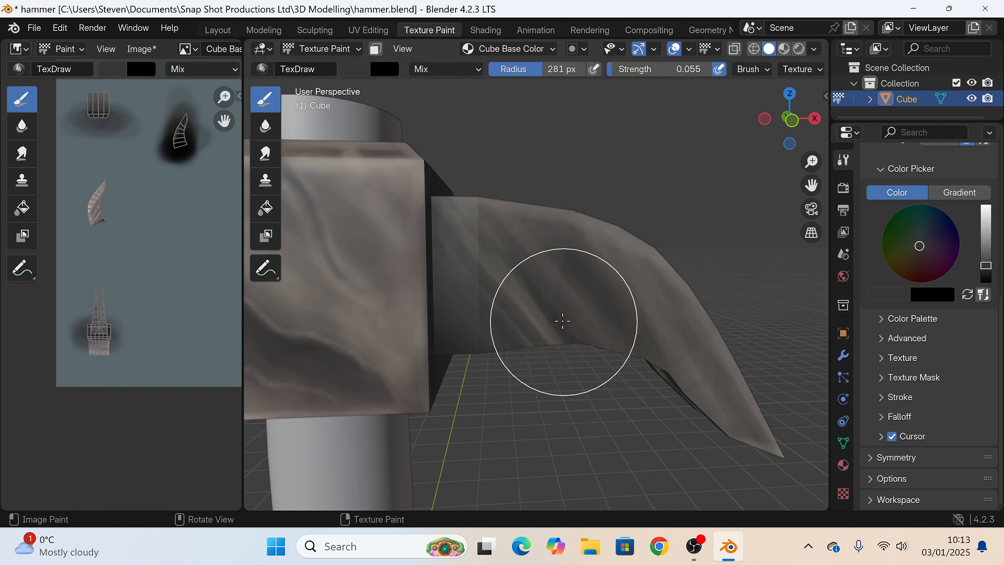
# Step: Examine the painted claw and hammer head from a distance and from slightly different angles
pyautogui.scroll(-8, 563, 321)
pyautogui.moveTo(562, 321); pyautogui.dragTo(634, 313, button='middle')
pyautogui.scroll(5, 508, 263)
pyautogui.scroll(-5, 388, 313)
pyautogui.scroll(-3, 637, 330)
pyautogui.scroll(4, 533, 307)
pyautogui.keyDown('shift'); pyautogui.moveTo(566, 339); pyautogui.dragTo(511, 298, button='middle'); pyautogui.keyUp('shift')
pyautogui.scroll(-4, 525, 295)
pyautogui.scroll(6, 511, 298)
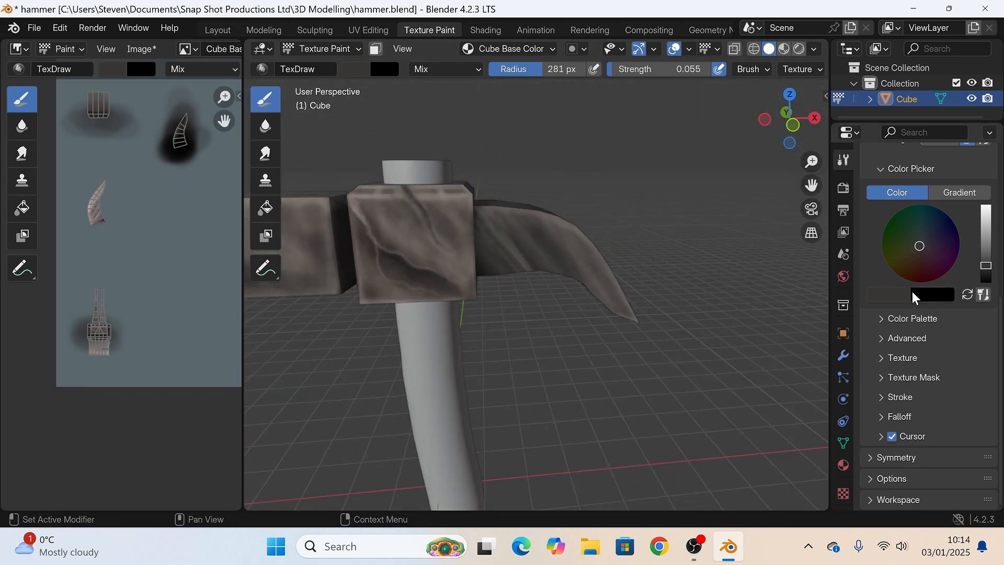
# Step: Lighten the brush to very pale beige, set radius 34 px and strength 0.313, and highlight the claw's outer edge toward the tip
pyautogui.hotkey('shift', 'x')
pyautogui.hotkey('shift', 'x')
pyautogui.press('f')
pyautogui.click(505, 202)
pyautogui.scroll(4, 497, 196)
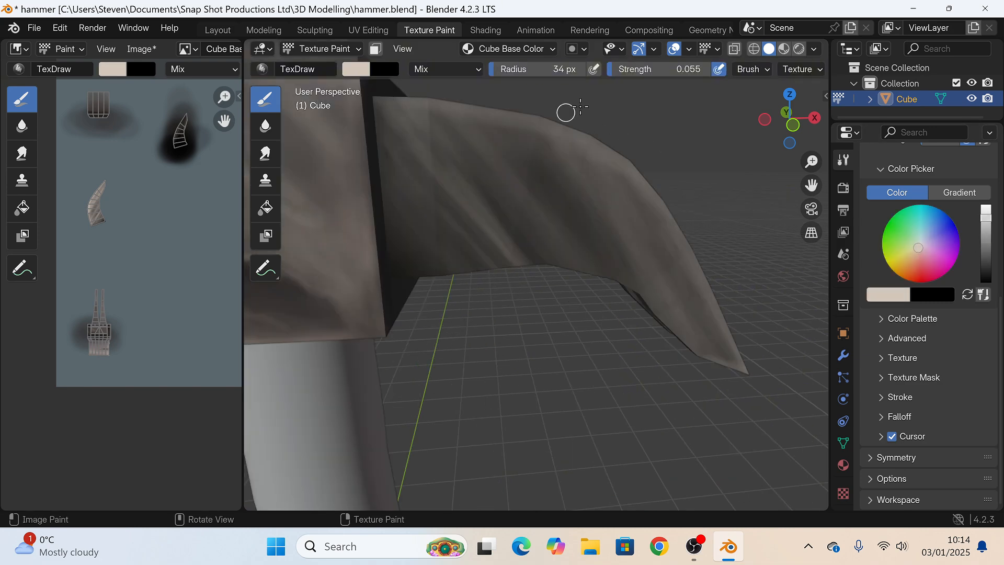
pyautogui.hotkey('shift', 'f')
pyautogui.click(474, 109)
pyautogui.click(986, 210)
pyautogui.moveTo(626, 165); pyautogui.dragTo(723, 305)
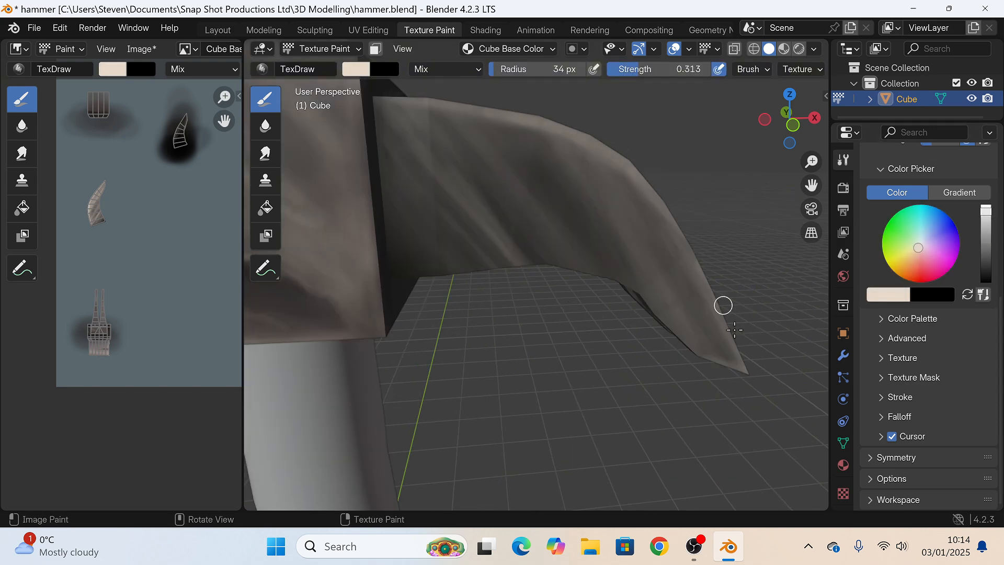
# Step: Set the brush radius to 222 px and strength to 0.037, and paint a faint pale glaze across the middle of the claw
pyautogui.press('f')
pyautogui.click(555, 176)
pyautogui.hotkey('shift', 'f')
pyautogui.click(489, 115)
pyautogui.moveTo(488, 114); pyautogui.dragTo(590, 316)
# Step: Set the brush strength to 0.204 and radius to 123 px, and paint broad pale highlights along the claw to its tip
pyautogui.hotkey('shift', 'f')
pyautogui.click(579, 272)
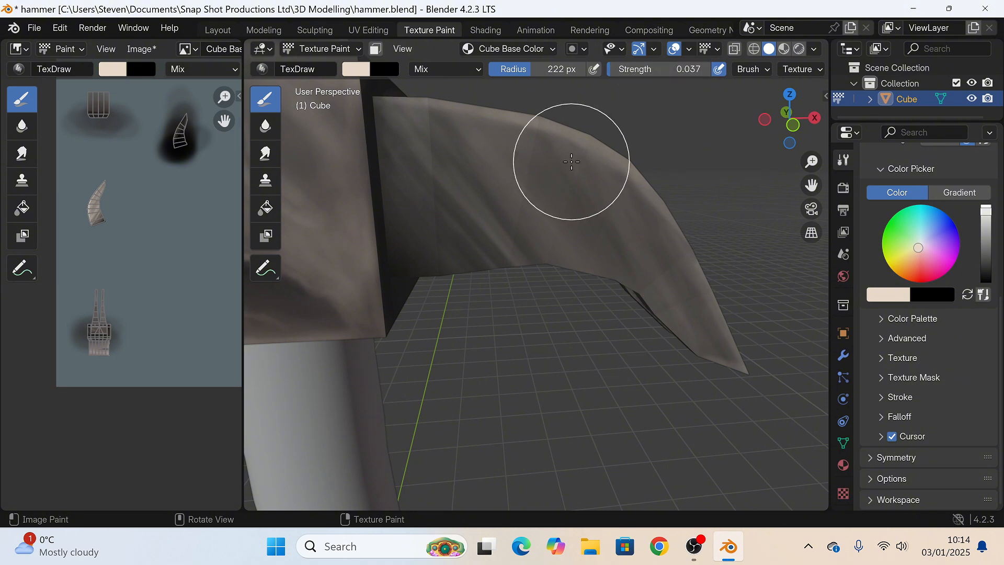
pyautogui.press('f')
pyautogui.click(546, 176)
pyautogui.moveTo(506, 143); pyautogui.dragTo(744, 387)
pyautogui.moveTo(685, 293); pyautogui.dragTo(769, 381)
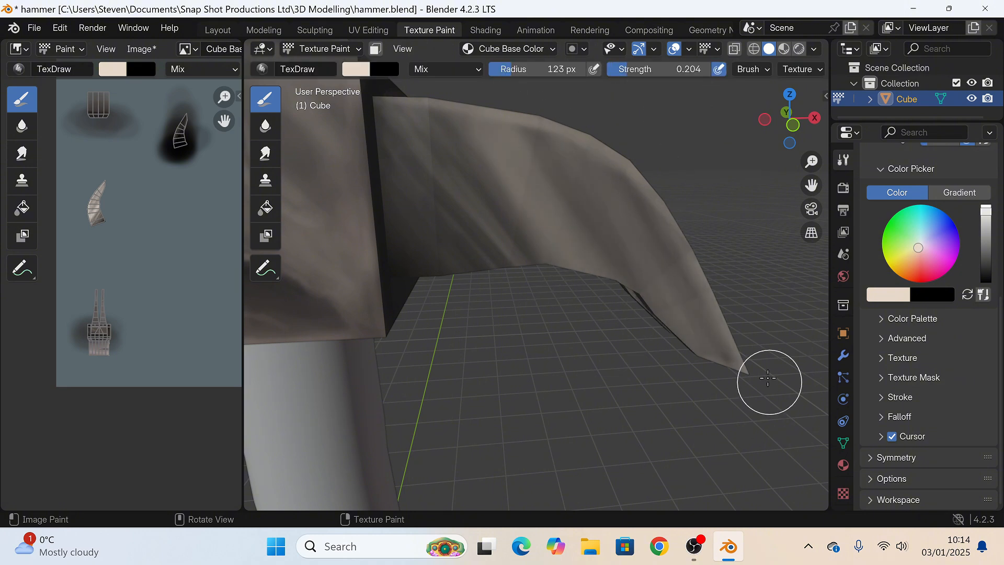
# Step: Sample brown from the striking block, lighten it to very pale pink, and set strength 0.417 and radius 24 px
pyautogui.scroll(-7, 627, 335)
pyautogui.moveTo(481, 311)
pyautogui.mouseDown(button='middle')
pyautogui.moveTo(497, 296)
pyautogui.moveTo(471, 319)
pyautogui.moveTo(449, 314)
pyautogui.mouseUp(button='middle')
pyautogui.scroll(-3, 487, 307)
pyautogui.scroll(6, 445, 303)
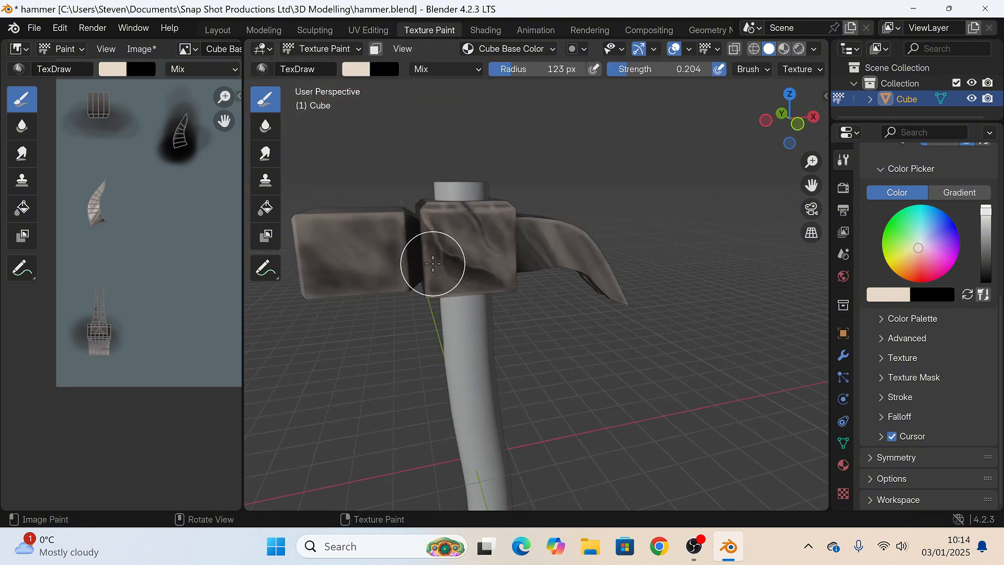
pyautogui.keyDown('shift'); pyautogui.moveTo(432, 264); pyautogui.dragTo(578, 267, button='middle'); pyautogui.keyUp('shift')
pyautogui.moveTo(578, 266); pyautogui.dragTo(560, 282, button='middle')
pyautogui.press('s')
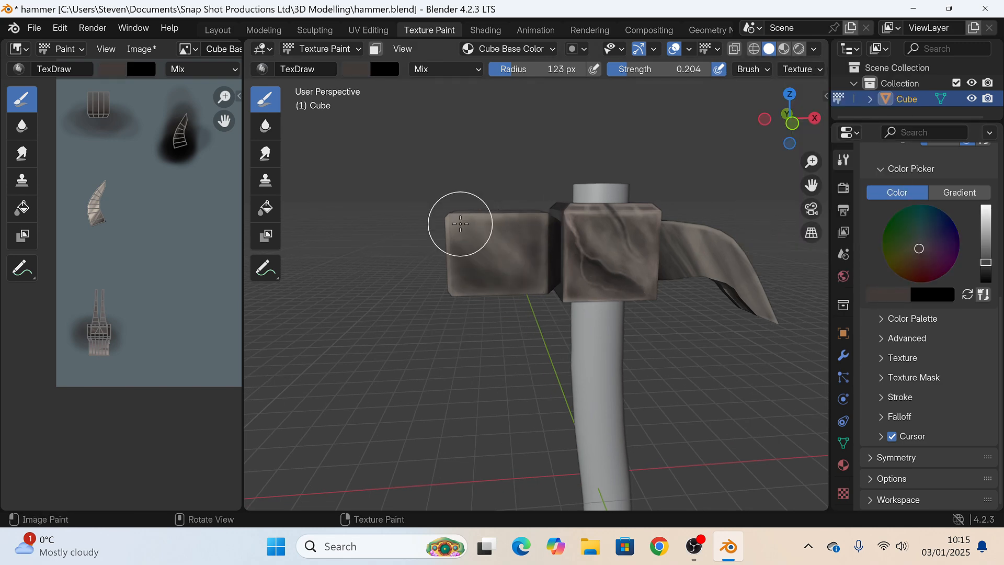
pyautogui.moveTo(461, 224); pyautogui.dragTo(483, 222, button='middle')
pyautogui.moveTo(986, 263); pyautogui.dragTo(986, 205)
pyautogui.moveTo(648, 69); pyautogui.dragTo(672, 69)
pyautogui.press('f')
pyautogui.click(570, 302)
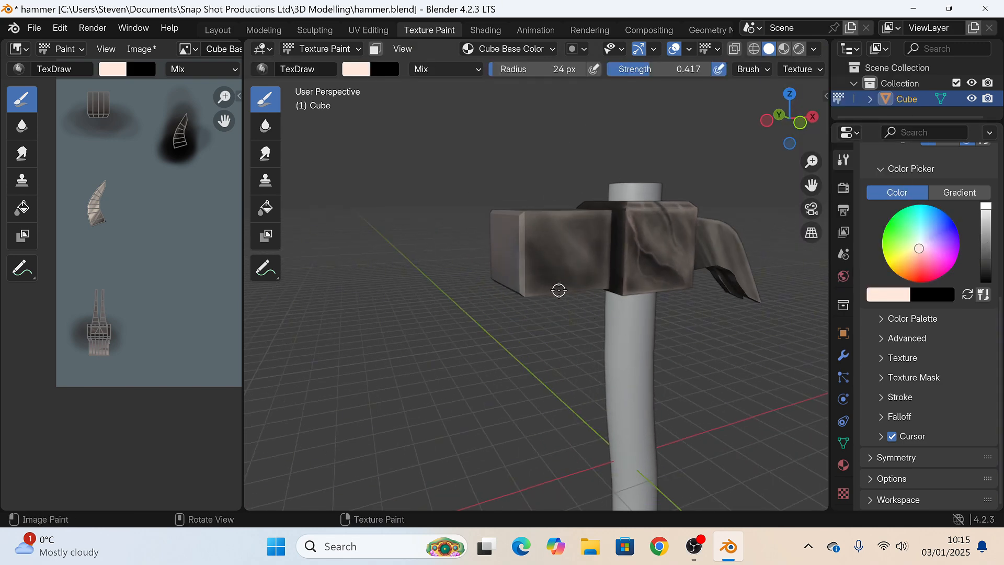
# Step: Set the strength to 0.758 and highlight the striking block's inner vertical edge and top edge, undoing and repainting the top stroke
pyautogui.hotkey('shift', 'f')
pyautogui.click(612, 272)
pyautogui.scroll(5, 609, 253)
pyautogui.moveTo(550, 167); pyautogui.dragTo(546, 397)
pyautogui.moveTo(546, 397); pyautogui.dragTo(470, 246, button='middle')
pyautogui.moveTo(381, 151); pyautogui.dragTo(686, 155)
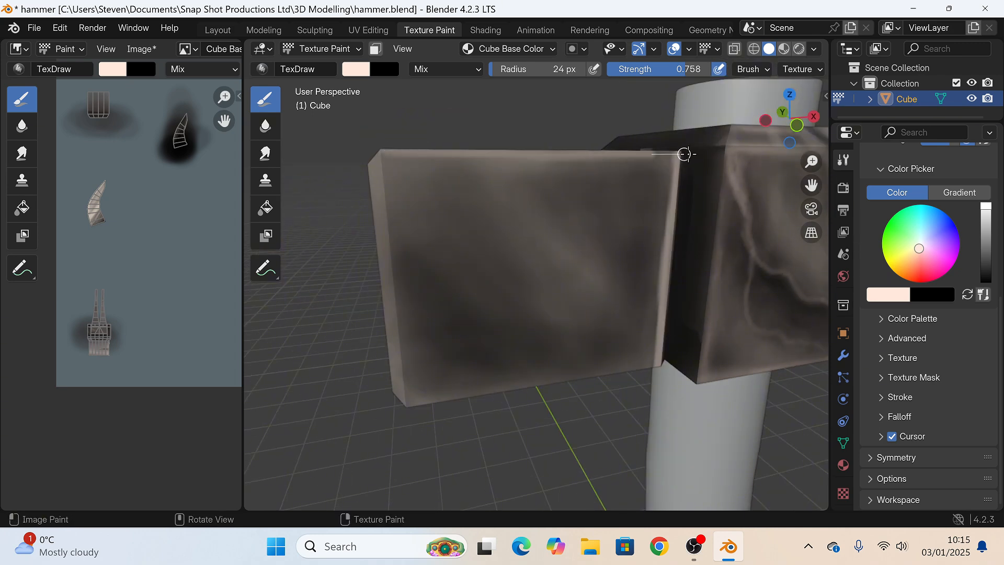
pyautogui.moveTo(686, 155); pyautogui.dragTo(674, 159, button='middle')
pyautogui.hotkey('ctrl', 'z')
pyautogui.moveTo(643, 169); pyautogui.dragTo(330, 175)
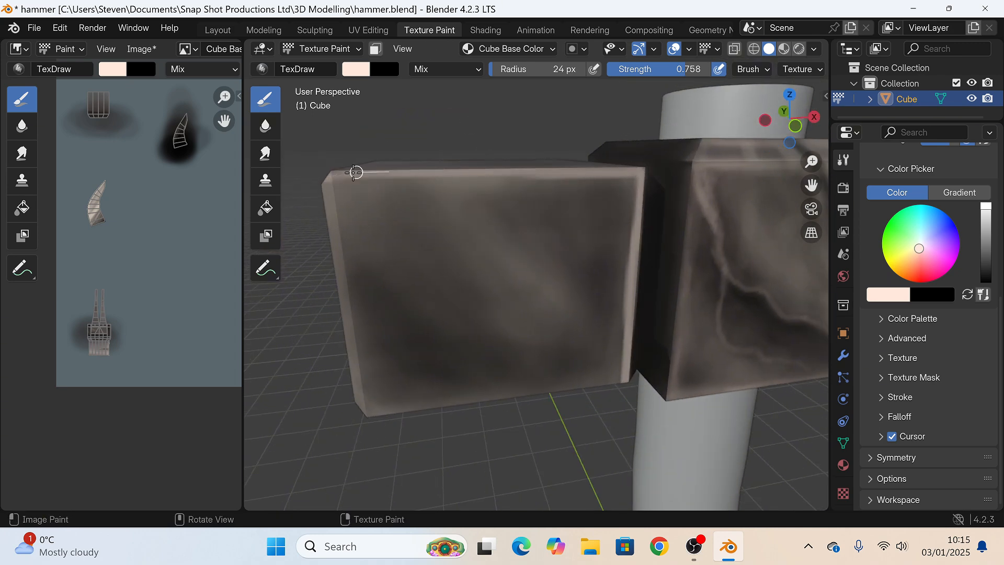
# Step: Paint pale highlights along the striking block's outer vertical edge and bottom edge
pyautogui.moveTo(354, 167)
pyautogui.mouseDown(button='middle')
pyautogui.moveTo(442, 197)
pyautogui.moveTo(487, 186)
pyautogui.mouseUp(button='middle')
pyautogui.moveTo(486, 186); pyautogui.dragTo(486, 332)
pyautogui.moveTo(486, 332); pyautogui.dragTo(439, 313, button='middle')
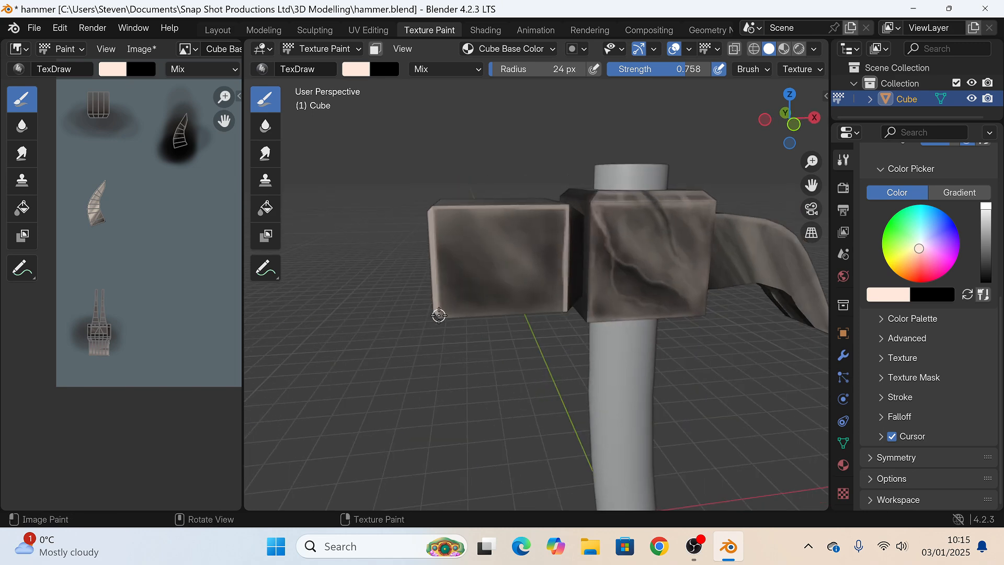
pyautogui.moveTo(439, 314); pyautogui.dragTo(555, 312)
# Step: Sample dark brown from the striking block, set strength 0.286, and darken along the inside of its bottom and inner vertical edges
pyautogui.click(889, 294)
pyautogui.click(889, 241)
pyautogui.click(523, 256)
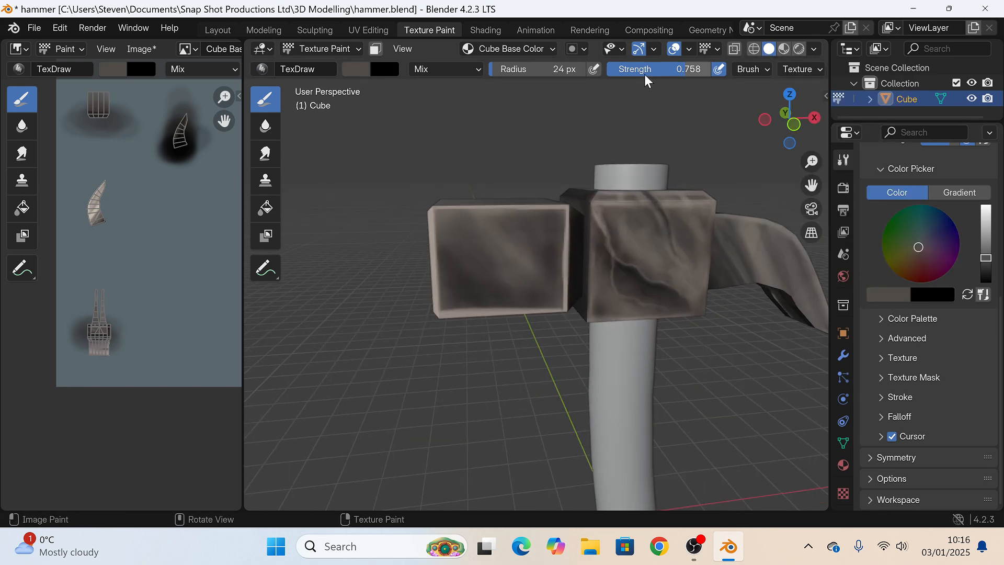
pyautogui.moveTo(644, 72); pyautogui.dragTo(596, 72)
pyautogui.moveTo(447, 310); pyautogui.dragTo(558, 309)
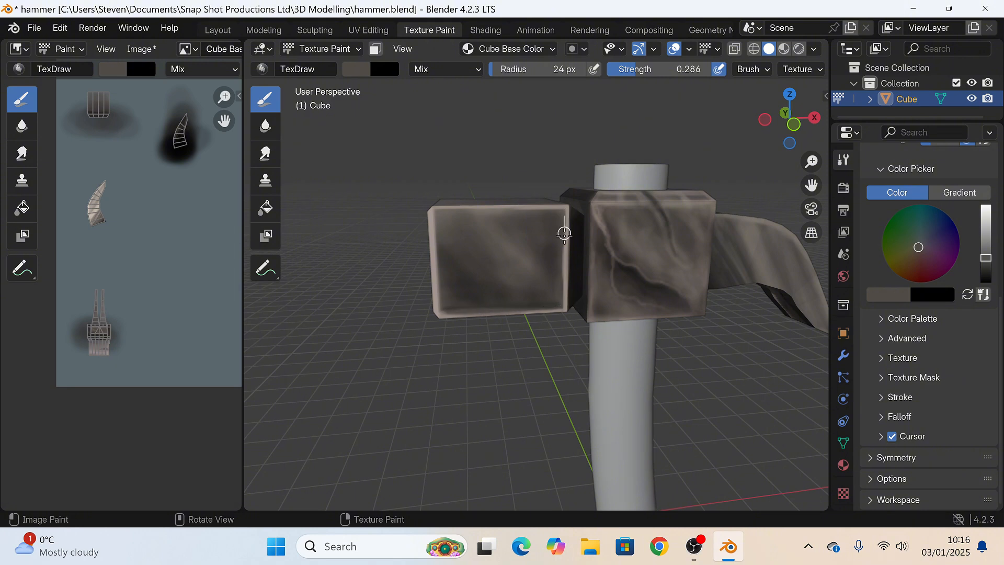
pyautogui.moveTo(563, 231); pyautogui.dragTo(562, 312)
pyautogui.moveTo(561, 220)
pyautogui.mouseDown()
pyautogui.moveTo(560, 303)
pyautogui.moveTo(562, 230)
pyautogui.mouseUp()
# Step: Set the brush radius to 1 px and paint dark wear marks down the striking block's bevelled front edge
pyautogui.moveTo(452, 247); pyautogui.dragTo(487, 245, button='middle')
pyautogui.press('f')
pyautogui.click(527, 203)
pyautogui.scroll(5, 511, 158)
pyautogui.moveTo(511, 158)
pyautogui.mouseDown()
pyautogui.moveTo(504, 384)
pyautogui.moveTo(500, 330)
pyautogui.mouseUp()
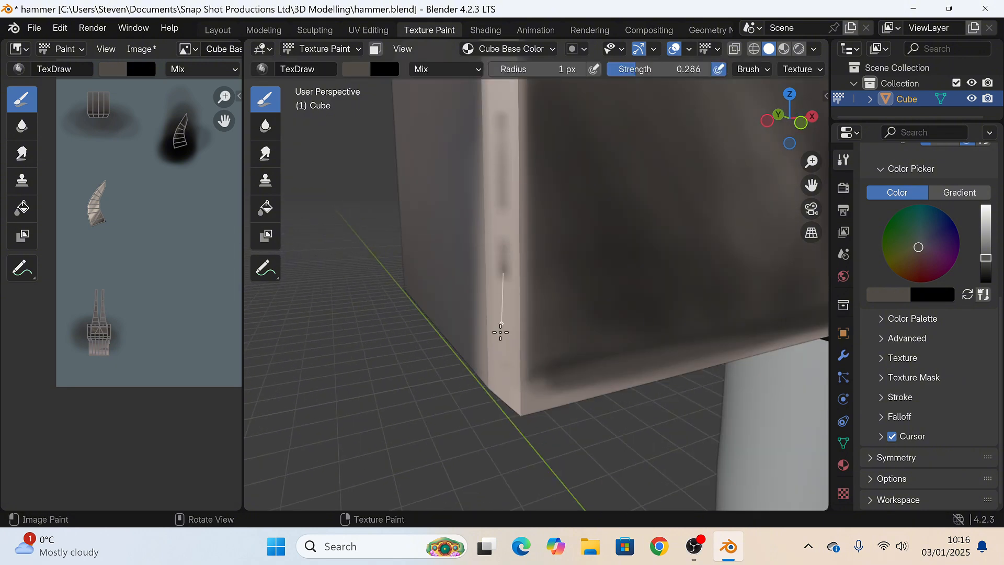
# Step: Lighten the brush to pale beige, set strength 0.167, and paint a thin crack line across the striking block's side
pyautogui.scroll(-5, 500, 330)
pyautogui.scroll(2, 499, 247)
pyautogui.moveTo(533, 249)
pyautogui.mouseDown(button='middle')
pyautogui.moveTo(500, 247)
pyautogui.moveTo(512, 249)
pyautogui.mouseUp(button='middle')
pyautogui.click(986, 220)
pyautogui.moveTo(636, 69); pyautogui.dragTo(624, 69)
pyautogui.moveTo(431, 236); pyautogui.dragTo(447, 247)
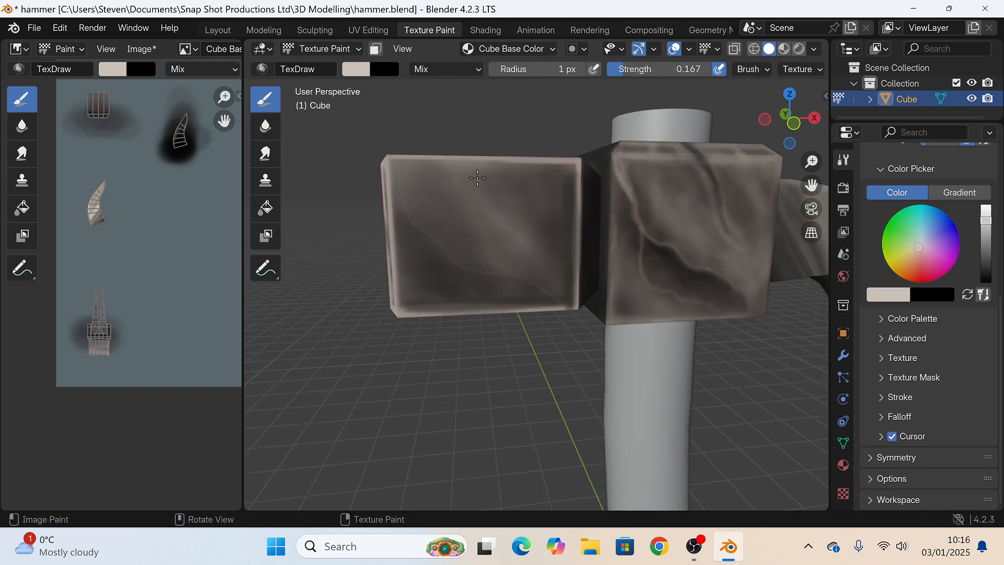
pyautogui.moveTo(561, 322); pyautogui.dragTo(561, 323)
# Step: Set the brush radius to 54 px and paint soft pale diagonal streaks across the striking block's side
pyautogui.press('f')
pyautogui.click(479, 258)
pyautogui.moveTo(407, 202)
pyautogui.mouseDown()
pyautogui.moveTo(480, 282)
pyautogui.moveTo(559, 299)
pyautogui.mouseUp()
pyautogui.moveTo(480, 195); pyautogui.dragTo(568, 312)
pyautogui.moveTo(552, 196); pyautogui.dragTo(567, 269)
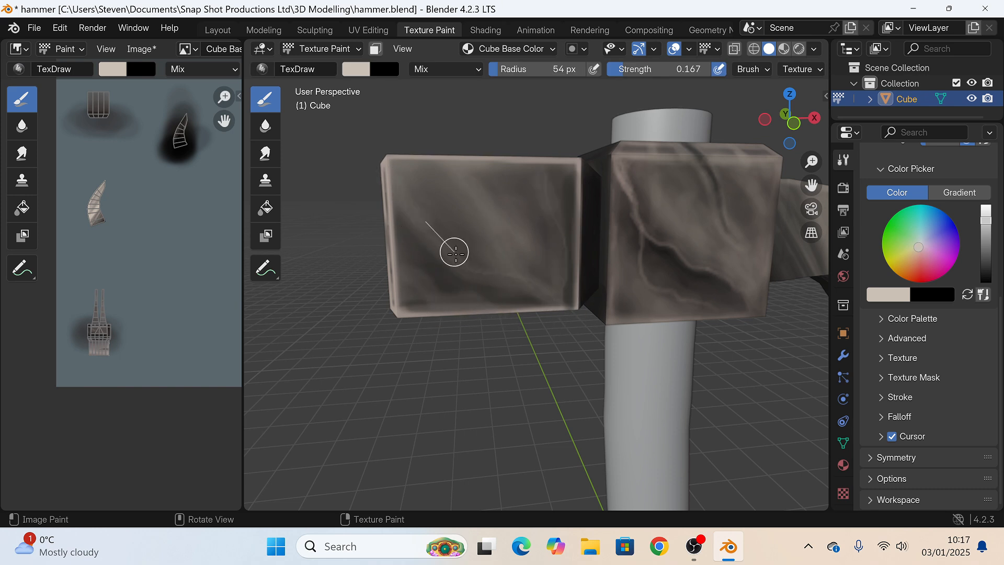
# Step: Set the brush radius to 17 px and paint finer pale vein lines on the striking block's side
pyautogui.press('f')
pyautogui.click(522, 280)
pyautogui.moveTo(446, 254); pyautogui.dragTo(458, 268)
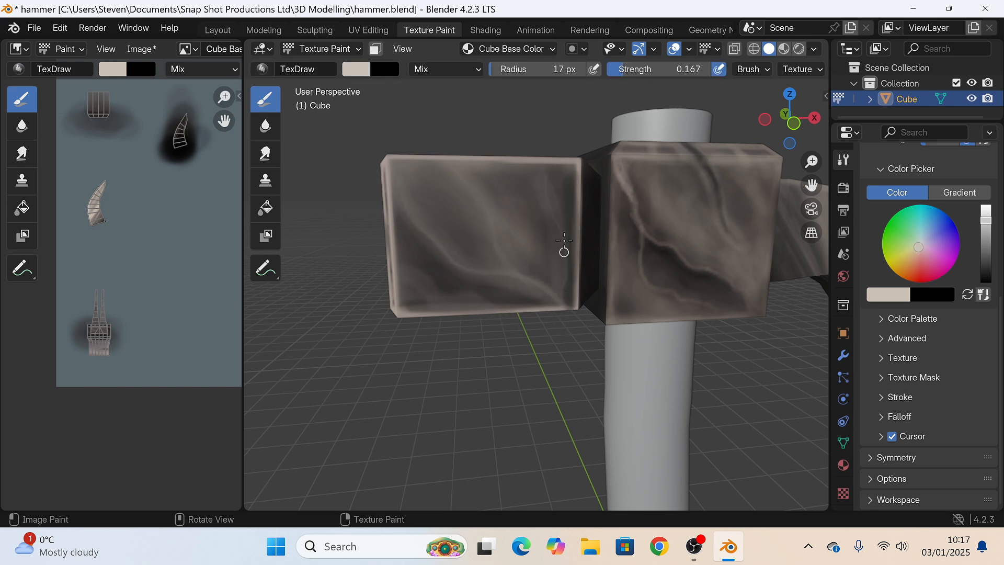
pyautogui.moveTo(564, 246); pyautogui.dragTo(566, 318)
# Step: Set the brush radius to 319 px, adjust its strength, and paint a soft highlight up the striking block's inner edge
pyautogui.press('f')
pyautogui.click(522, 311)
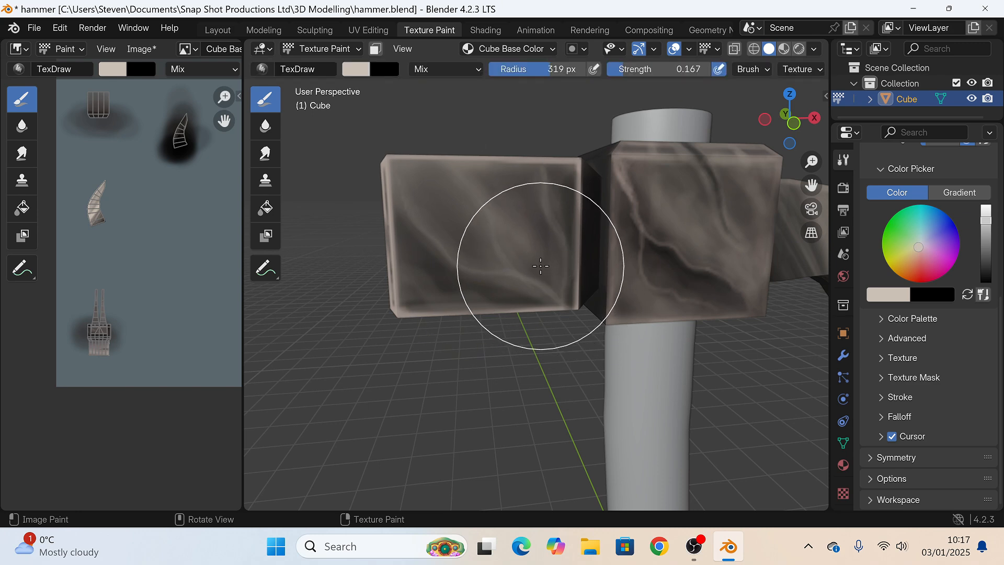
pyautogui.hotkey('shift', 'f')
pyautogui.click(581, 291)
pyautogui.moveTo(554, 283); pyautogui.dragTo(572, 152)
# Step: Set the strength to 0.322 and radius to 222 px, and brighten the upper outer corner of the striking block's side
pyautogui.moveTo(661, 69); pyautogui.dragTo(640, 69)
pyautogui.press('f')
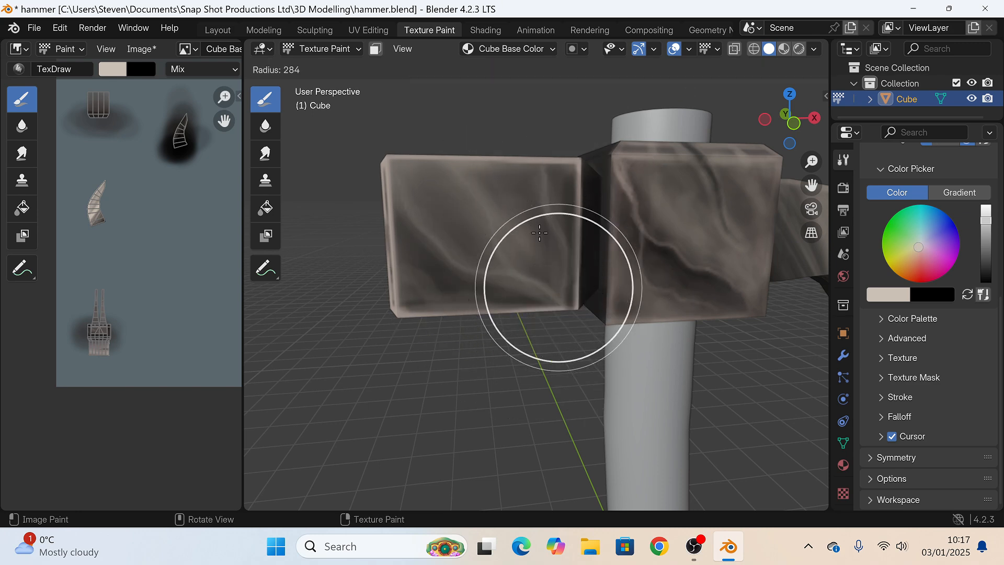
pyautogui.click(545, 280)
pyautogui.moveTo(425, 170); pyautogui.dragTo(438, 212)
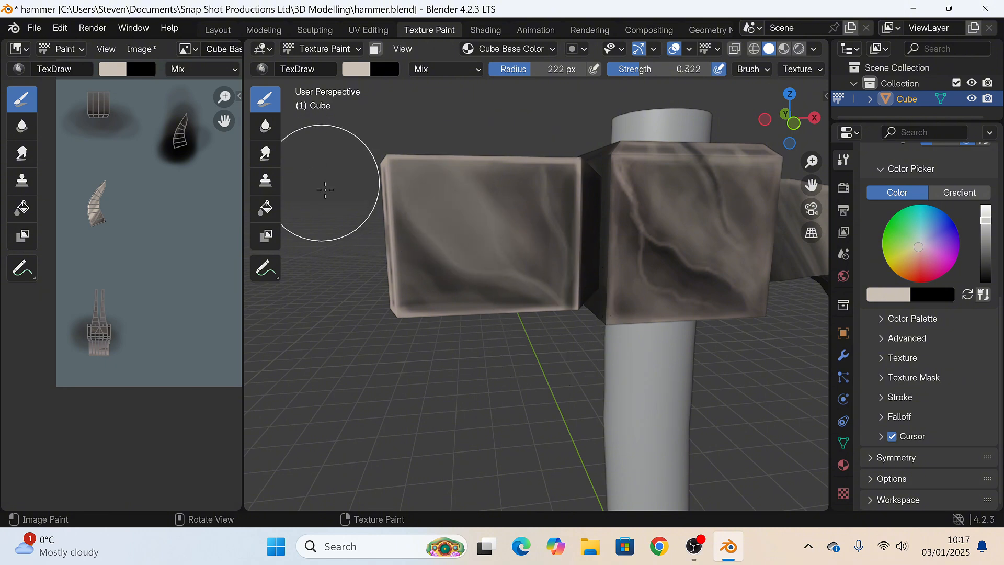
# Step: Reselect the Draw brush and set its strength to 0.166
pyautogui.click(270, 272)
pyautogui.click(266, 99)
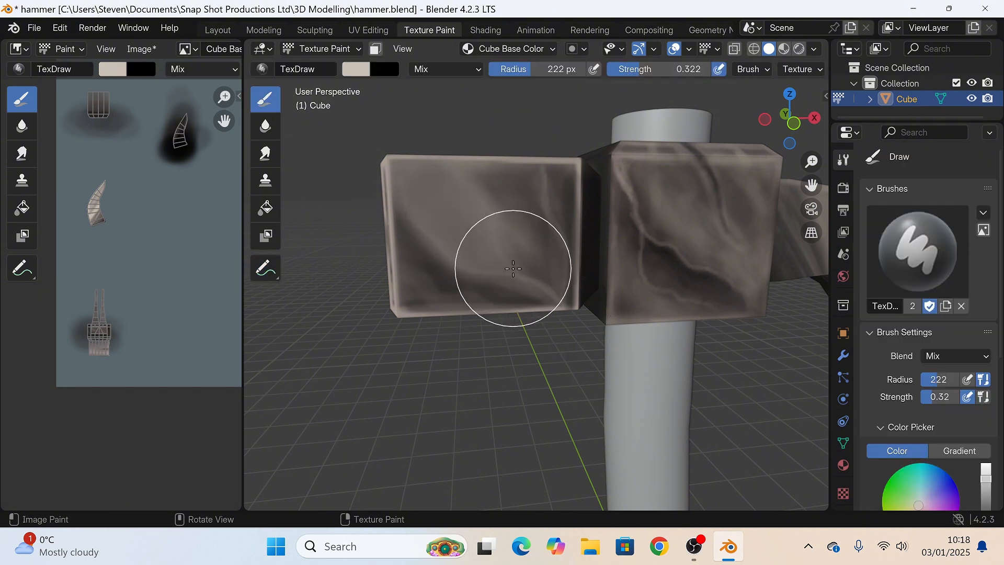
pyautogui.scroll(-4, 497, 265)
pyautogui.hotkey('shift', 'f')
pyautogui.click(392, 223)
pyautogui.moveTo(455, 246); pyautogui.dragTo(587, 253, button='middle')
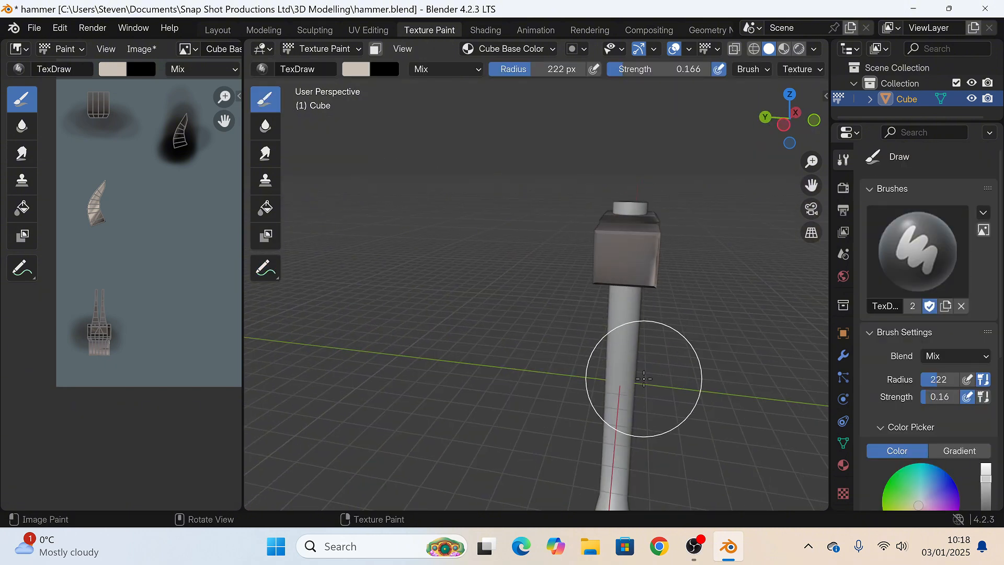
pyautogui.rightClick(555, 250)
pyautogui.click(555, 250)
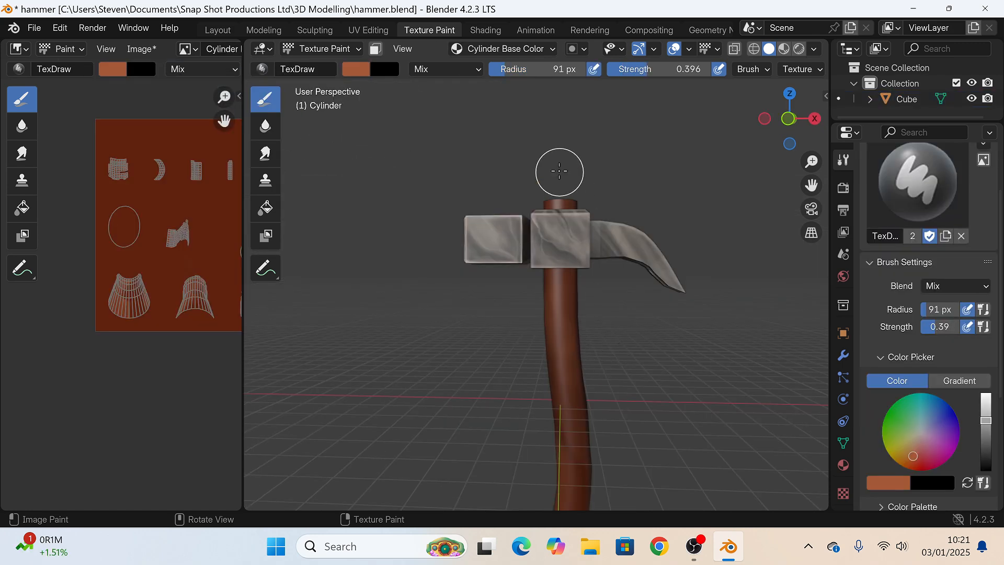
# Step: Lighten the handle's orange-brown brush colour, reduce its saturation slightly, and set radius 36 px and strength 0.210
pyautogui.moveTo(630, 351); pyautogui.dragTo(564, 246, button='middle')
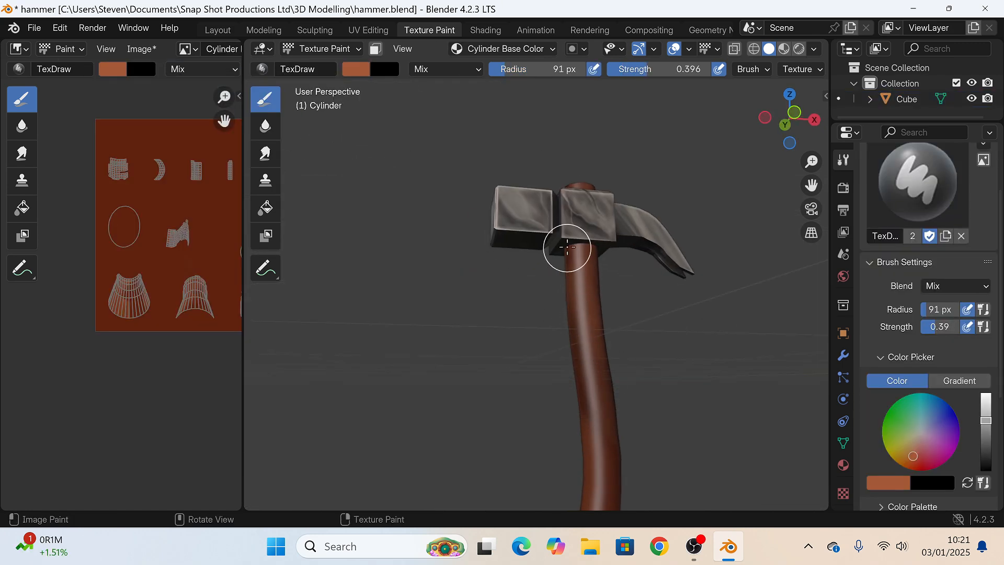
pyautogui.scroll(-5, 599, 333)
pyautogui.moveTo(599, 332); pyautogui.dragTo(691, 370, button='middle')
pyautogui.scroll(6, 607, 426)
pyautogui.moveTo(986, 421); pyautogui.dragTo(986, 412)
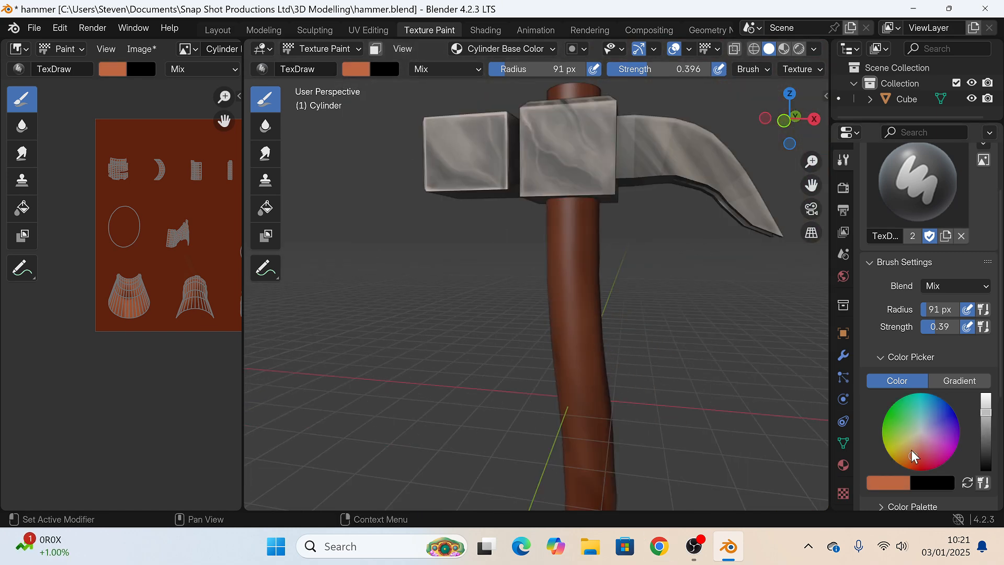
pyautogui.moveTo(913, 456); pyautogui.dragTo(913, 453)
pyautogui.press('f')
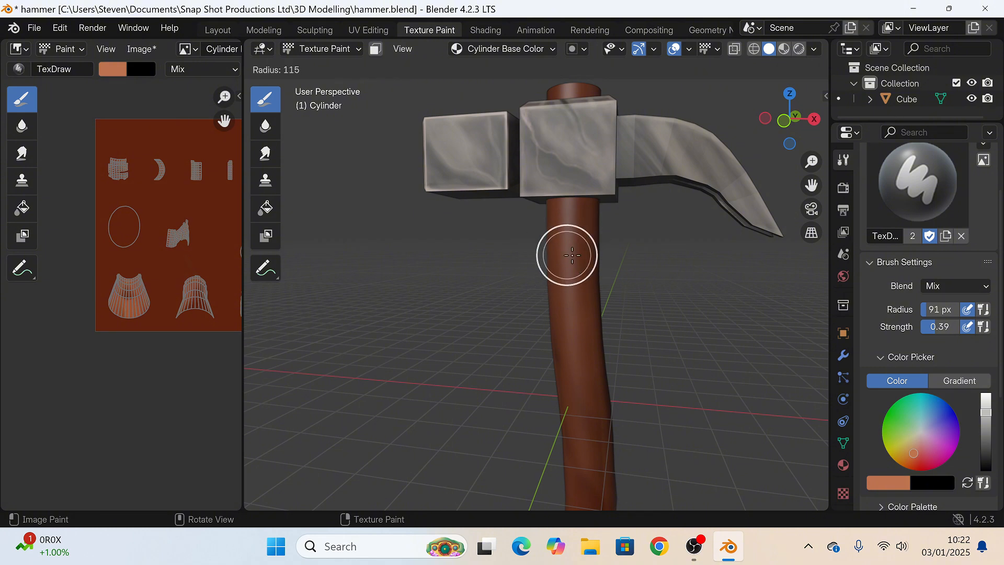
pyautogui.click(576, 258)
pyautogui.hotkey('shift', 'f')
pyautogui.click(560, 208)
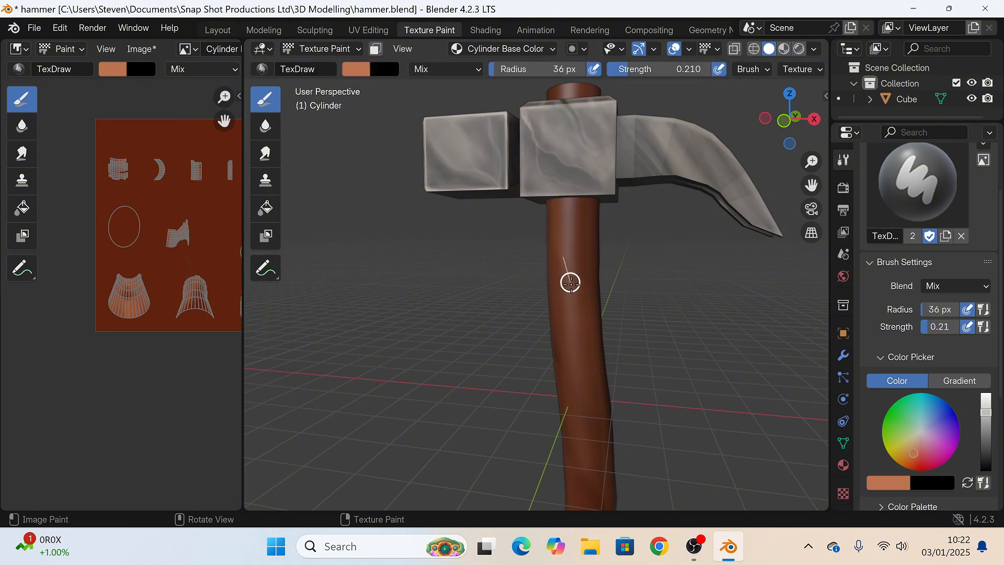
# Step: Paint long light orange-brown wood-grain streaks down the lower handle to its flared end
pyautogui.moveTo(600, 503)
pyautogui.mouseDown(button='middle')
pyautogui.moveTo(637, 424)
pyautogui.moveTo(541, 298)
pyautogui.moveTo(612, 209)
pyautogui.mouseUp(button='middle')
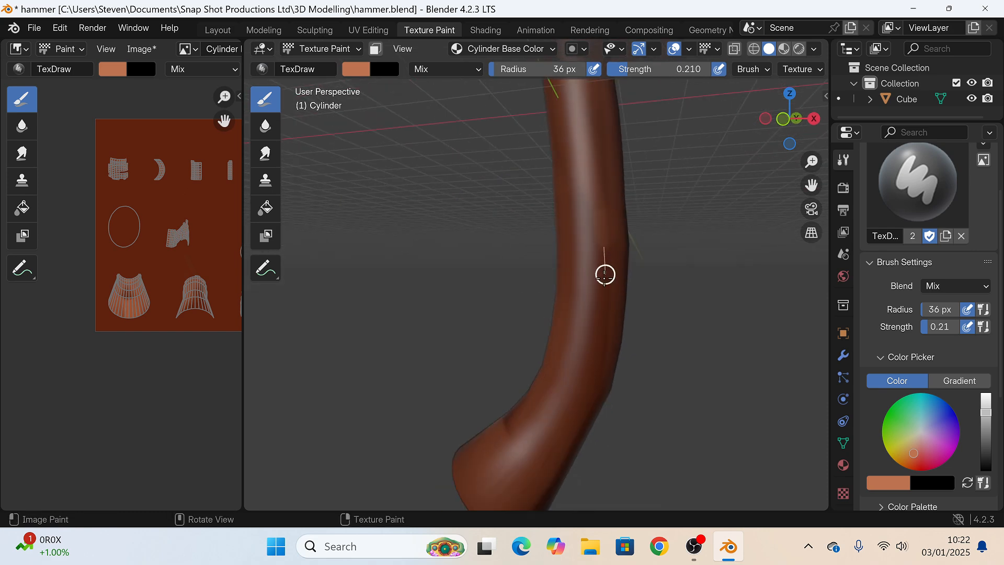
pyautogui.moveTo(598, 288)
pyautogui.mouseDown()
pyautogui.moveTo(585, 372)
pyautogui.moveTo(512, 503)
pyautogui.moveTo(481, 528)
pyautogui.mouseUp()
pyautogui.moveTo(614, 200); pyautogui.dragTo(598, 193, button='middle')
pyautogui.moveTo(492, 367); pyautogui.dragTo(474, 476)
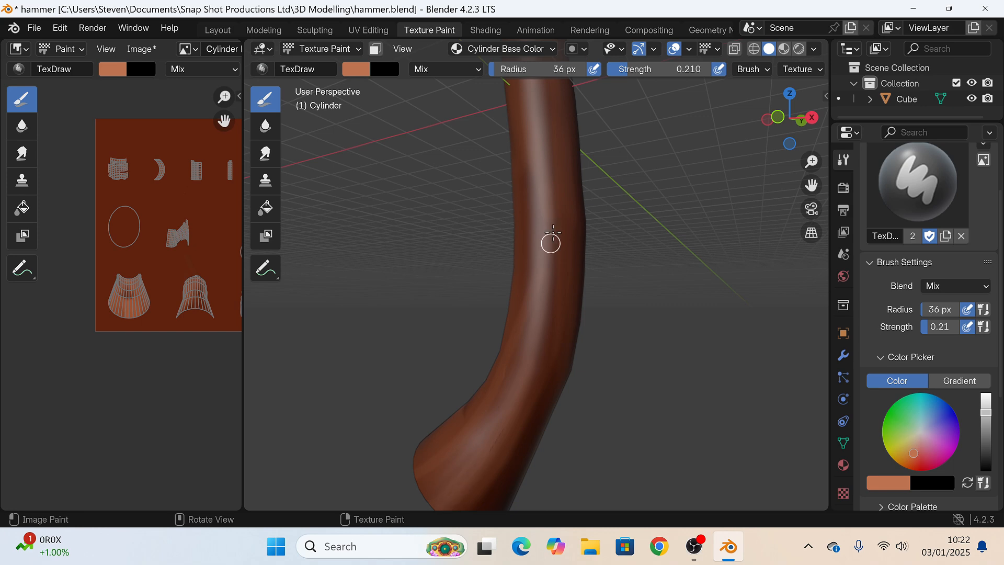
pyautogui.moveTo(549, 146)
pyautogui.mouseDown()
pyautogui.moveTo(551, 330)
pyautogui.moveTo(352, 552)
pyautogui.mouseUp()
# Step: Paint more lengthwise grain streaks down the handle and switch the viewport to Material Preview shading
pyautogui.moveTo(524, 132); pyautogui.dragTo(589, 161, button='middle')
pyautogui.moveTo(636, 127)
pyautogui.mouseDown()
pyautogui.moveTo(633, 237)
pyautogui.moveTo(608, 401)
pyautogui.moveTo(431, 520)
pyautogui.mouseUp()
pyautogui.moveTo(636, 195); pyautogui.dragTo(575, 509)
pyautogui.click(783, 48)
pyautogui.moveTo(645, 119)
pyautogui.mouseDown()
pyautogui.moveTo(630, 227)
pyautogui.moveTo(545, 485)
pyautogui.moveTo(513, 488)
pyautogui.mouseUp()
pyautogui.moveTo(616, 113)
pyautogui.mouseDown()
pyautogui.moveTo(576, 444)
pyautogui.moveTo(510, 505)
pyautogui.mouseUp()
pyautogui.moveTo(625, 180)
pyautogui.mouseDown(button='middle')
pyautogui.moveTo(609, 237)
pyautogui.moveTo(598, 136)
pyautogui.moveTo(616, 193)
pyautogui.mouseUp(button='middle')
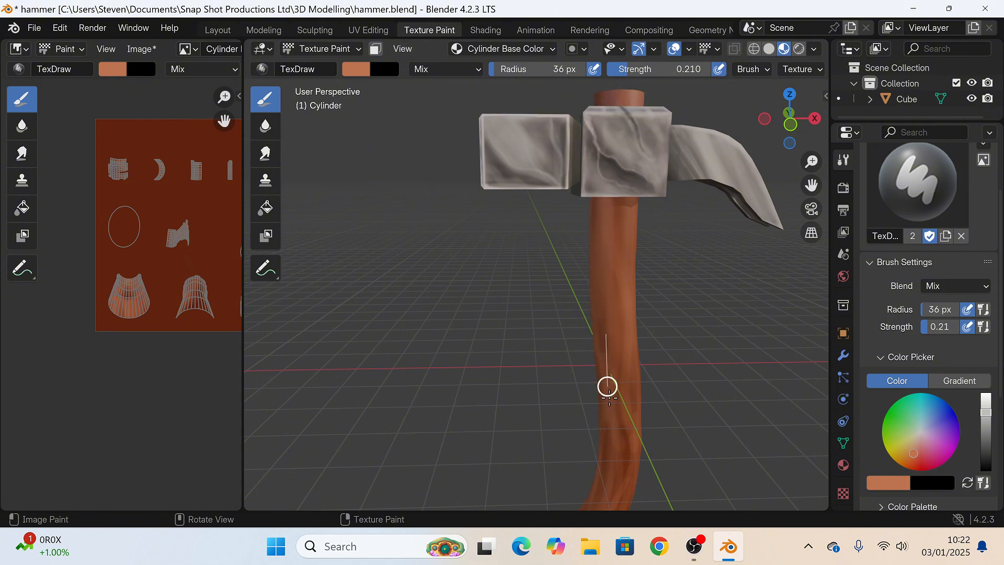
# Step: Paint light wood-grain streaks down the claw-facing side of the handle to its flared end
pyautogui.moveTo(605, 385)
pyautogui.mouseDown(button='middle')
pyautogui.moveTo(599, 340)
pyautogui.moveTo(473, 195)
pyautogui.mouseUp(button='middle')
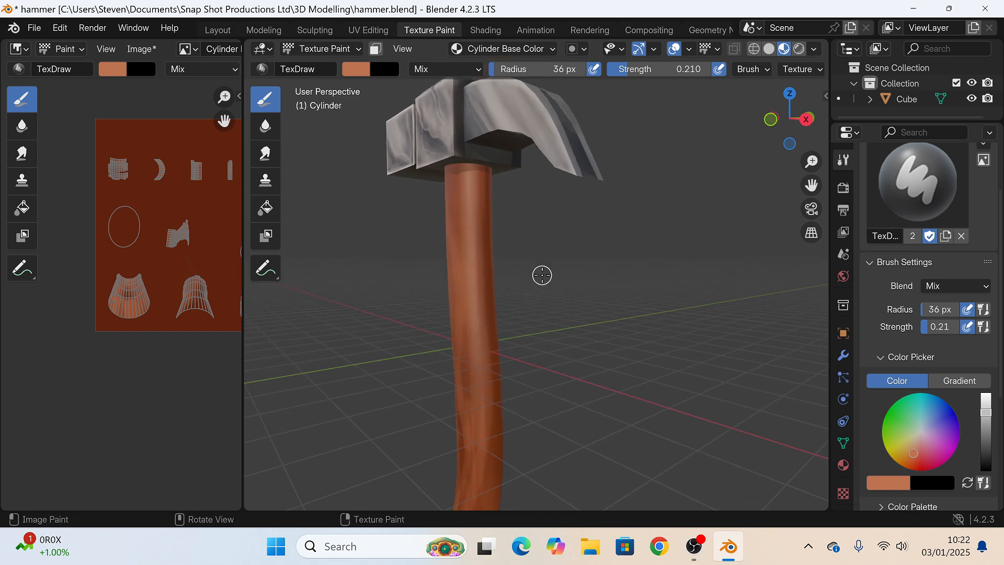
pyautogui.moveTo(541, 274)
pyautogui.mouseDown(button='middle')
pyautogui.moveTo(417, 220)
pyautogui.moveTo(397, 107)
pyautogui.moveTo(481, 418)
pyautogui.mouseUp(button='middle')
pyautogui.moveTo(479, 239)
pyautogui.mouseDown()
pyautogui.moveTo(475, 409)
pyautogui.moveTo(503, 481)
pyautogui.moveTo(486, 464)
pyautogui.mouseUp()
pyautogui.moveTo(422, 357); pyautogui.dragTo(499, 345, button='middle')
pyautogui.moveTo(474, 325); pyautogui.dragTo(454, 479)
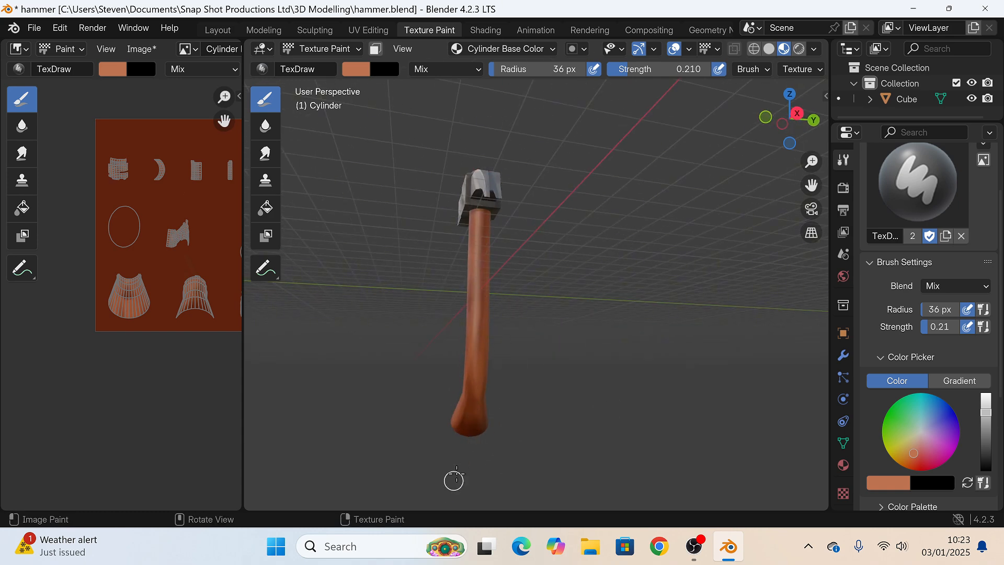
pyautogui.moveTo(474, 346)
pyautogui.mouseDown()
pyautogui.moveTo(431, 479)
pyautogui.moveTo(464, 486)
pyautogui.mouseUp()
pyautogui.moveTo(457, 358); pyautogui.dragTo(654, 309, button='middle')
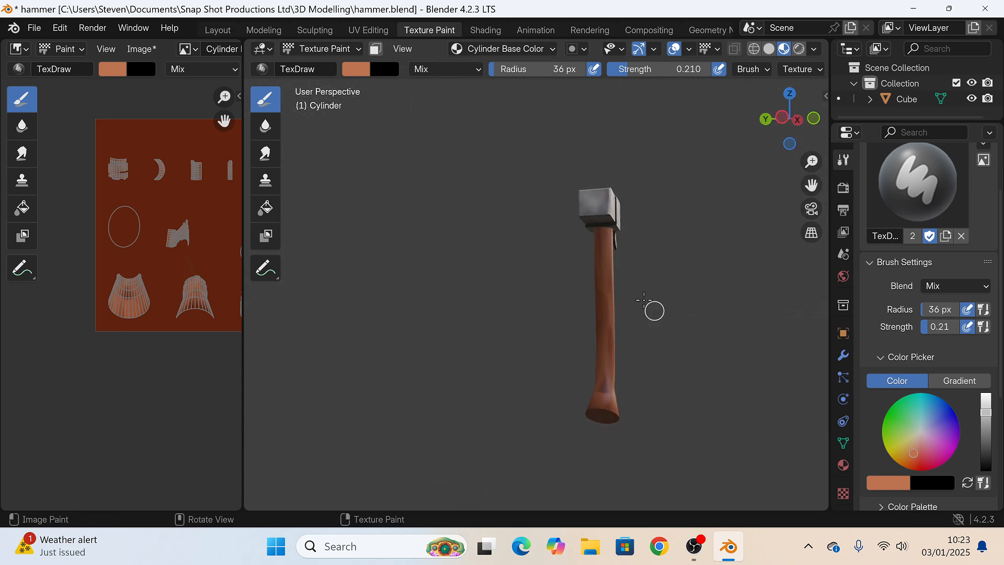
# Step: Paint a light streak down the handle's striking-face side, then set the brush to dark reddish brown with radius 8 px
pyautogui.moveTo(599, 224)
pyautogui.mouseDown()
pyautogui.moveTo(605, 307)
pyautogui.moveTo(587, 462)
pyautogui.moveTo(582, 435)
pyautogui.mouseUp()
pyautogui.moveTo(540, 443)
pyautogui.mouseDown(button='middle')
pyautogui.moveTo(535, 287)
pyautogui.moveTo(549, 336)
pyautogui.mouseUp(button='middle')
pyautogui.scroll(5, 550, 336)
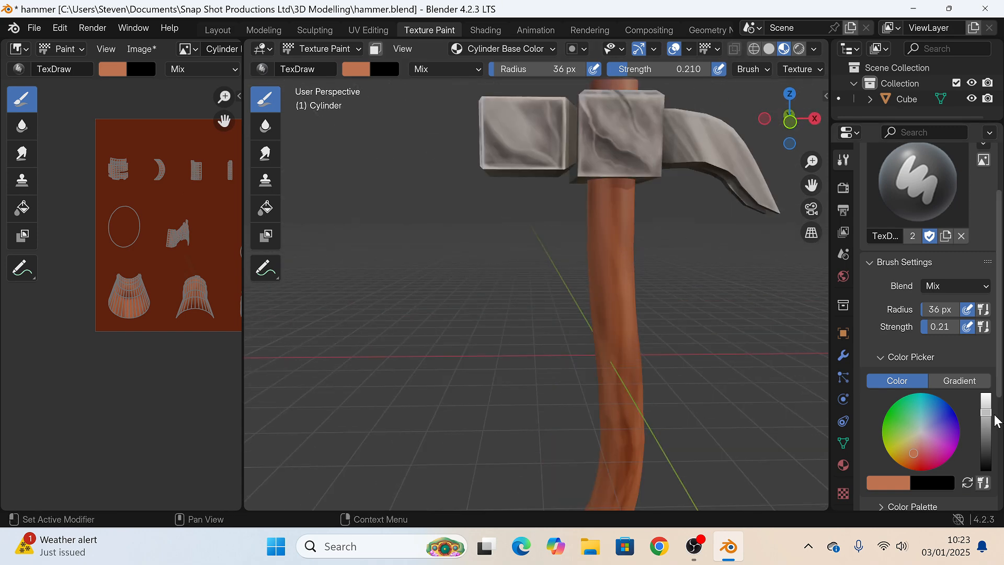
pyautogui.moveTo(987, 413); pyautogui.dragTo(920, 459)
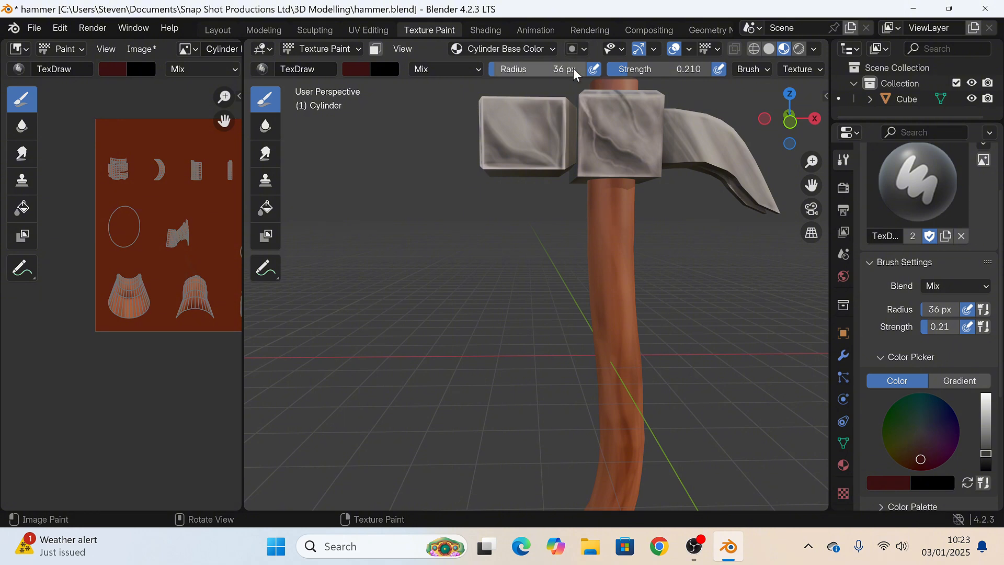
pyautogui.moveTo(574, 69)
pyautogui.mouseDown()
pyautogui.moveTo(525, 90)
pyautogui.moveTo(535, 90)
pyautogui.mouseUp()
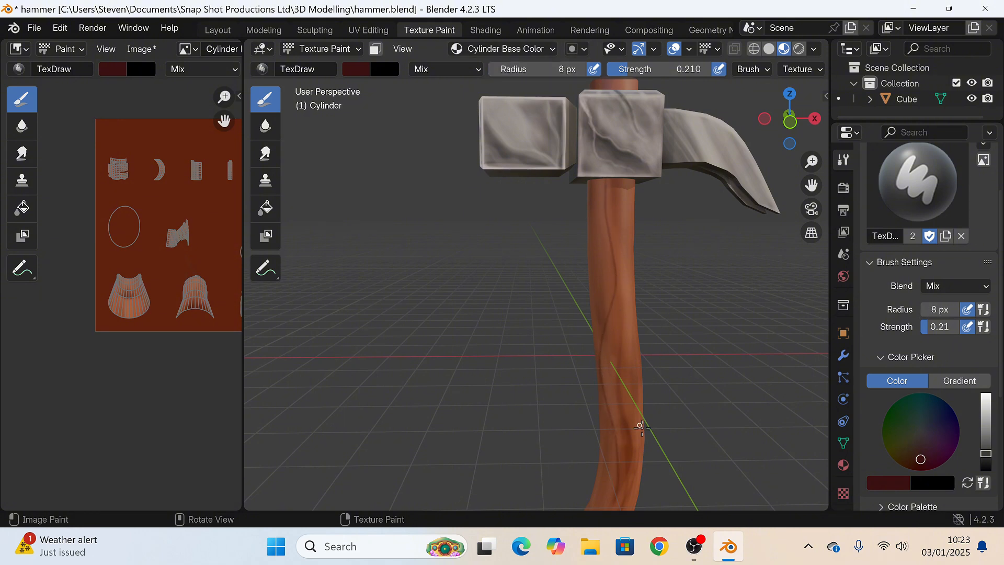
# Step: Paint thin, wavy dark grain lines down the handle's broad side and its striking-face side to the flared end
pyautogui.scroll(-2, 641, 426)
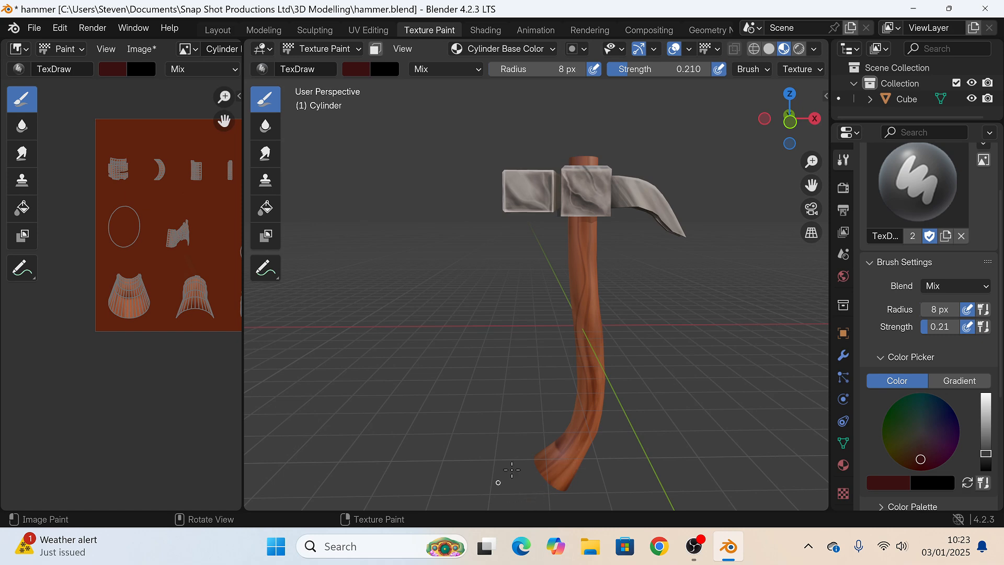
pyautogui.moveTo(512, 469); pyautogui.dragTo(559, 169, button='middle')
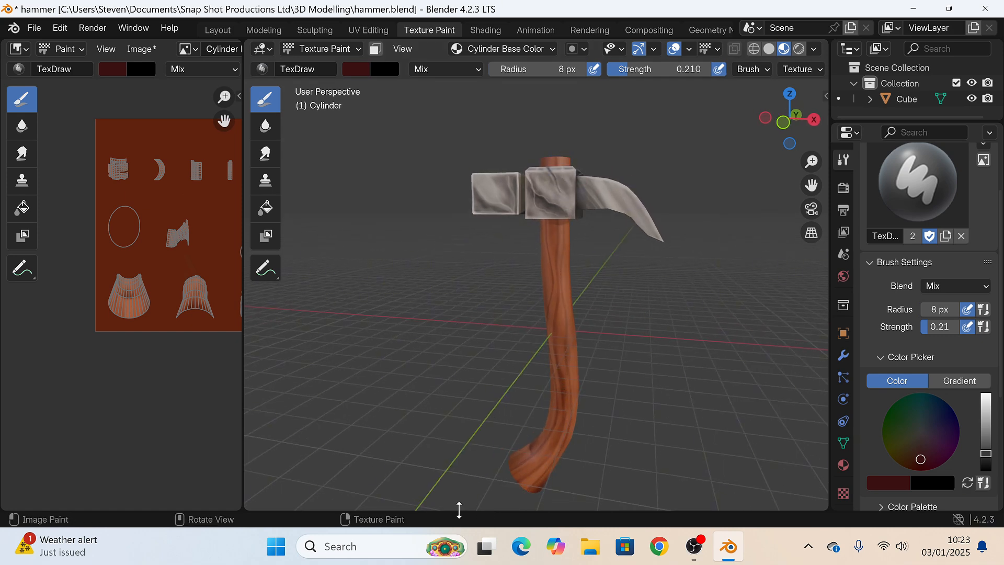
pyautogui.moveTo(459, 510); pyautogui.dragTo(588, 279, button='middle')
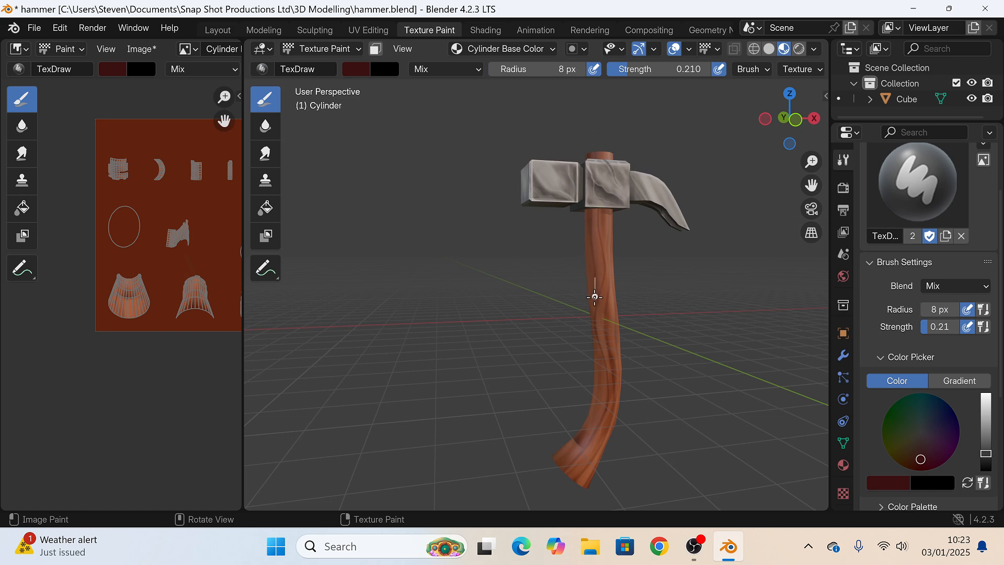
pyautogui.moveTo(527, 500)
pyautogui.mouseDown(button='middle')
pyautogui.moveTo(670, 366)
pyautogui.moveTo(618, 293)
pyautogui.mouseUp(button='middle')
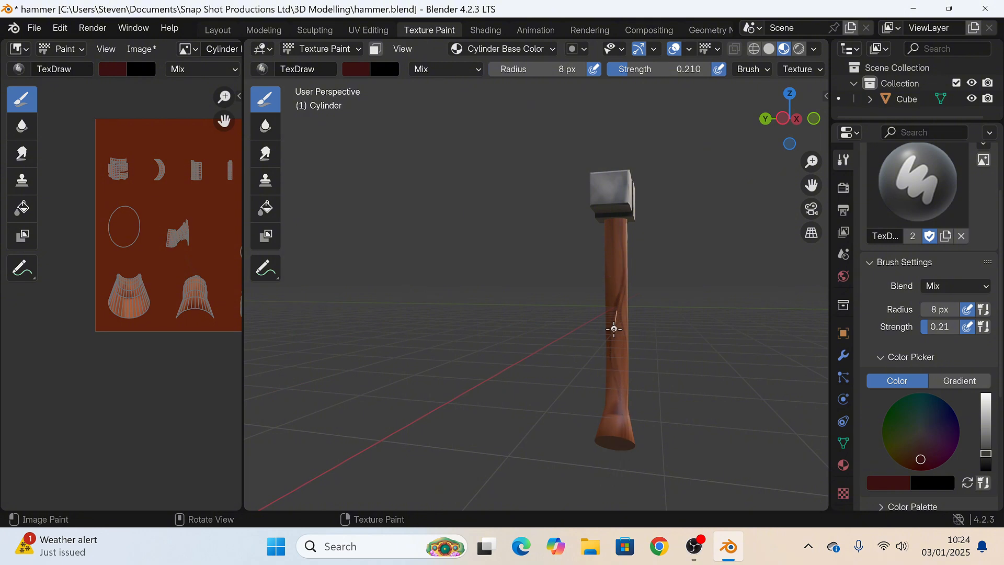
pyautogui.moveTo(608, 310); pyautogui.dragTo(562, 334, button='middle')
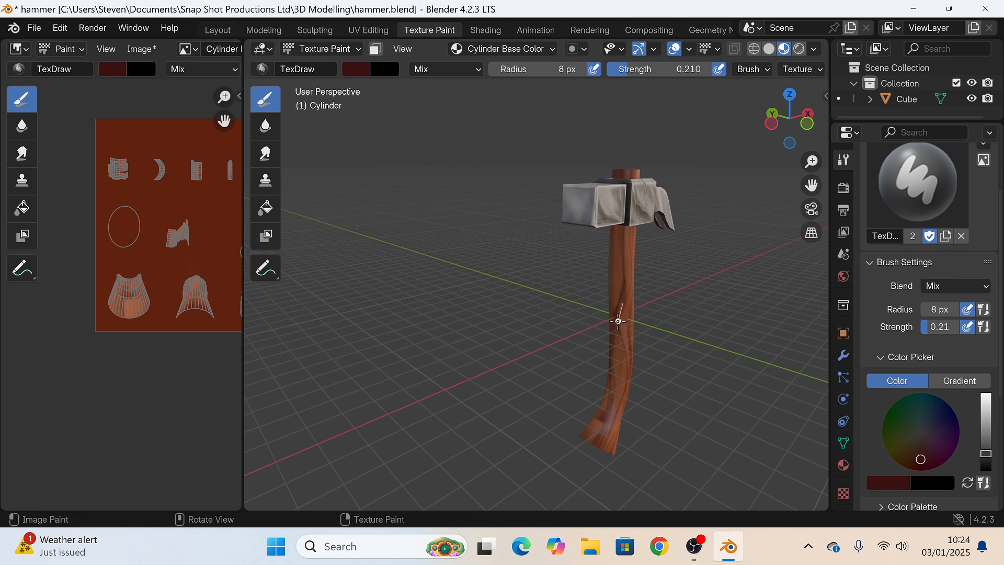
pyautogui.moveTo(609, 359); pyautogui.dragTo(591, 255, button='middle')
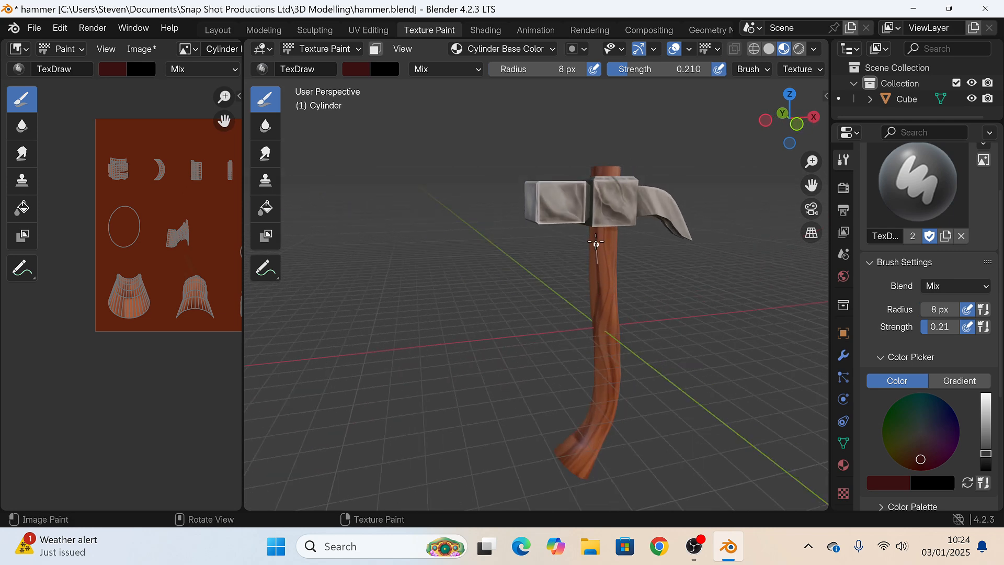
# Step: Add finer dark grain lines from just under the hammer head down through the handle's bend
pyautogui.scroll(5, 549, 274)
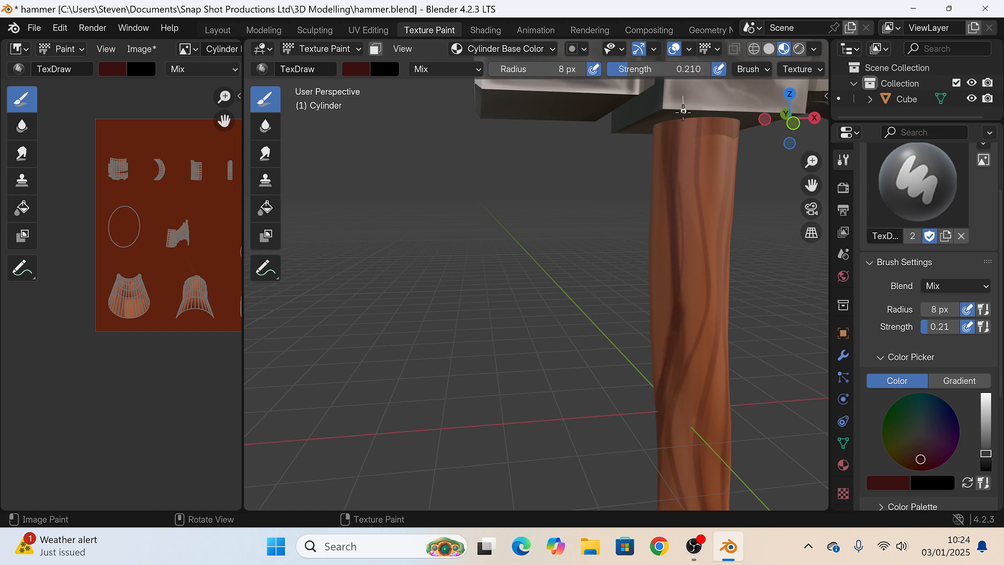
pyautogui.moveTo(660, 456); pyautogui.dragTo(654, 166, button='middle')
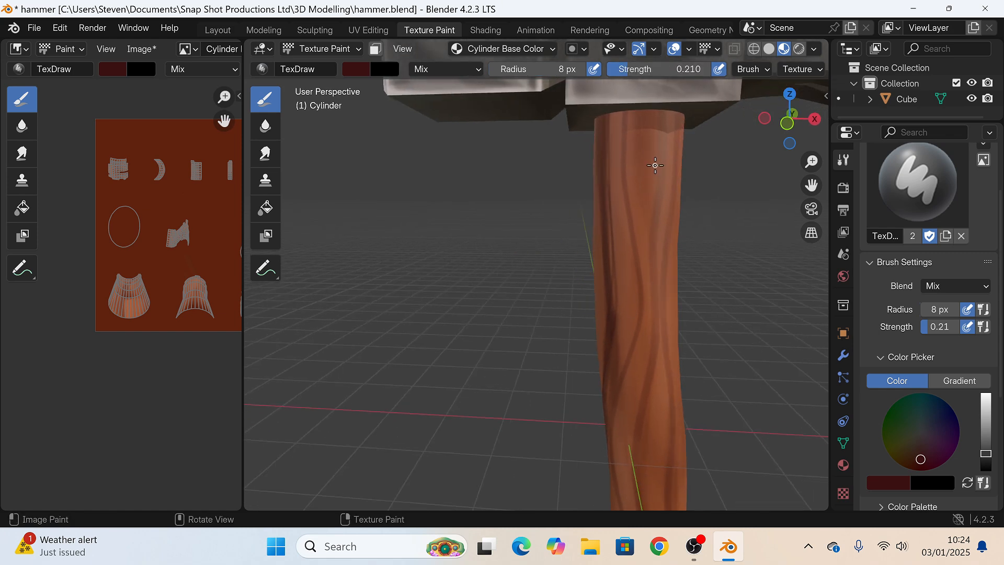
pyautogui.scroll(2, 624, 473)
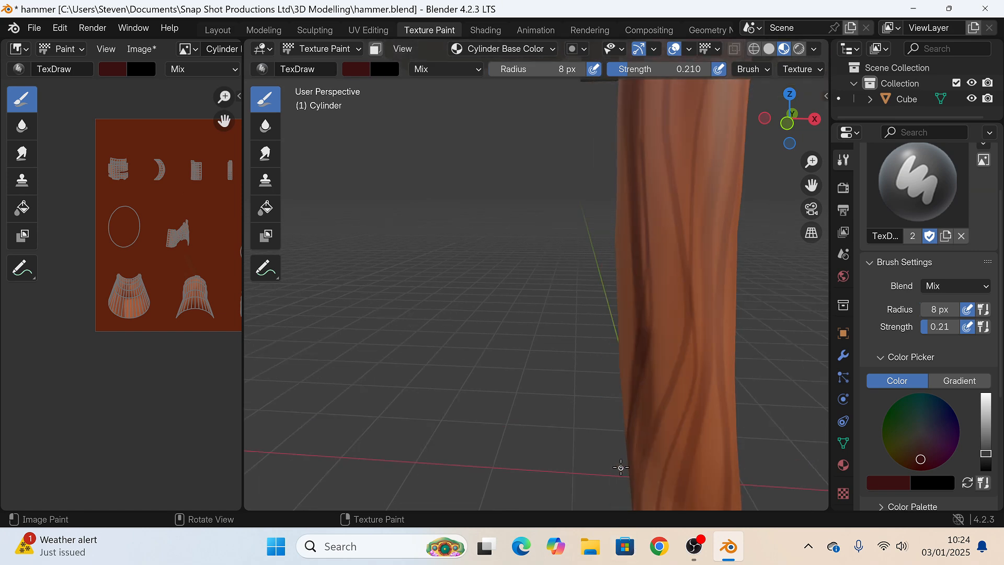
pyautogui.scroll(-4, 625, 460)
pyautogui.keyDown('shift'); pyautogui.moveTo(632, 446); pyautogui.dragTo(652, 352, button='middle'); pyautogui.keyUp('shift')
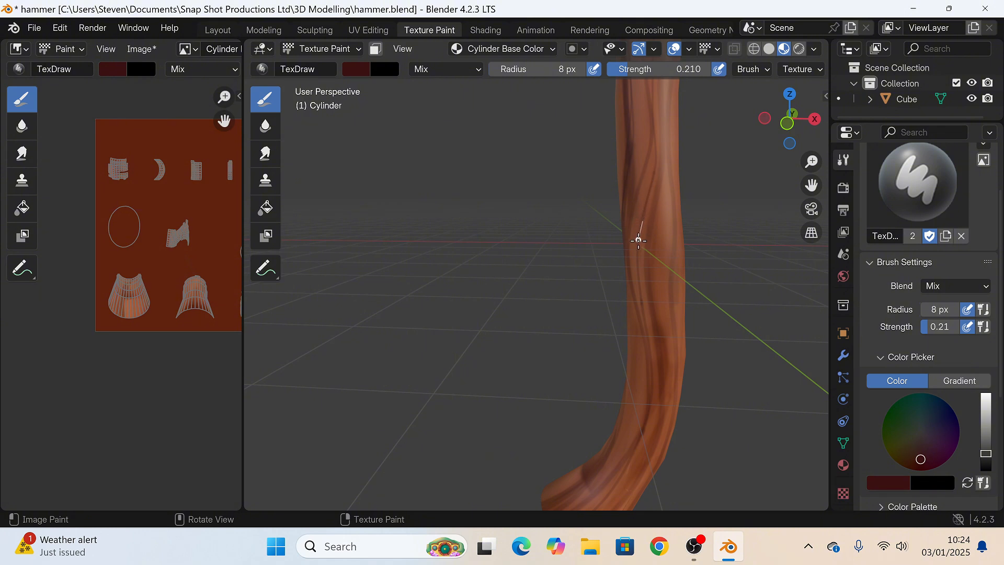
pyautogui.scroll(-3, 610, 169)
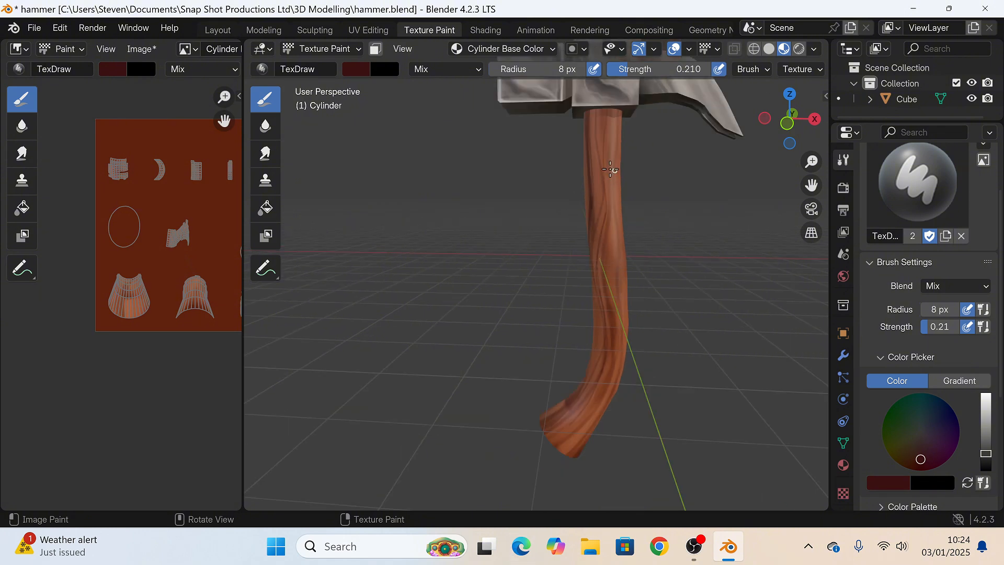
# Step: Paint thin dark wood-grain lines down the claw-facing side of the handle to its rounded end
pyautogui.moveTo(537, 470); pyautogui.dragTo(534, 104, button='middle')
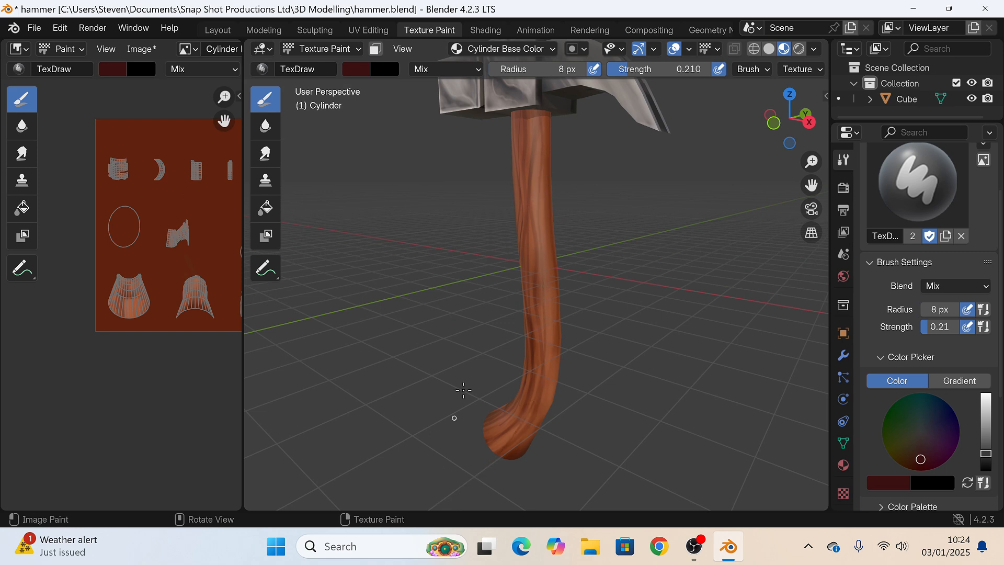
pyautogui.moveTo(537, 173); pyautogui.dragTo(534, 308)
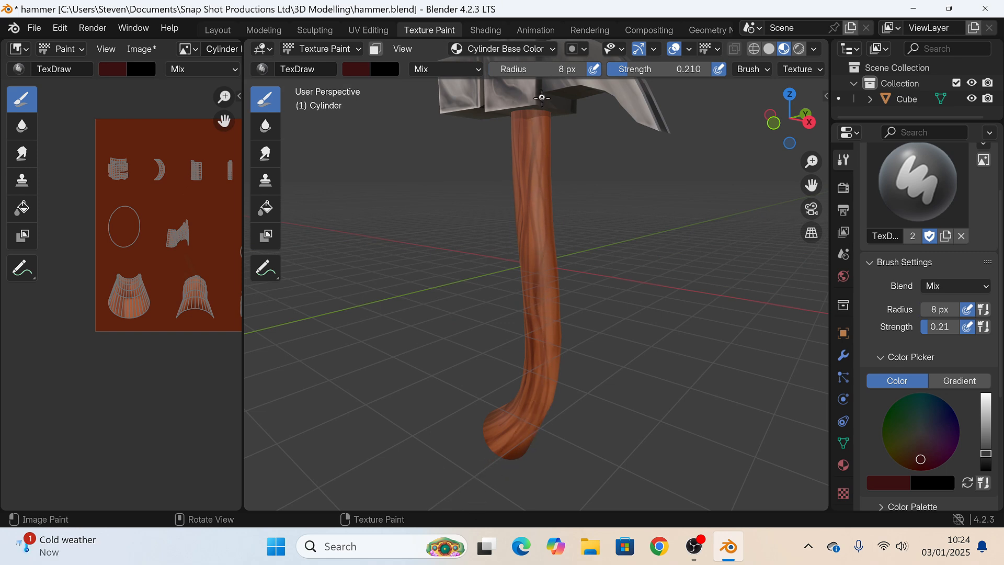
pyautogui.moveTo(465, 307); pyautogui.dragTo(432, 149, button='middle')
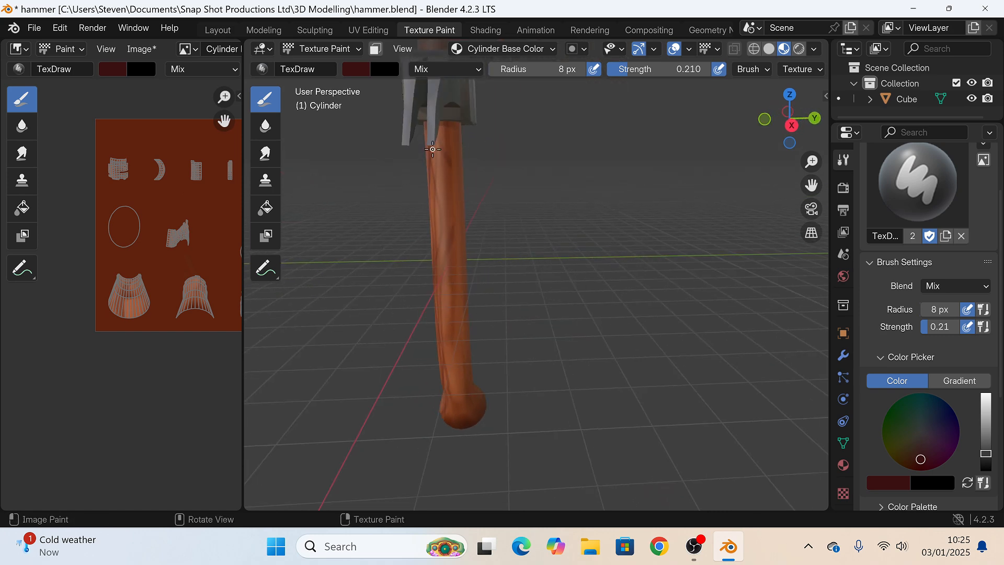
pyautogui.moveTo(488, 473); pyautogui.dragTo(440, 191, button='middle')
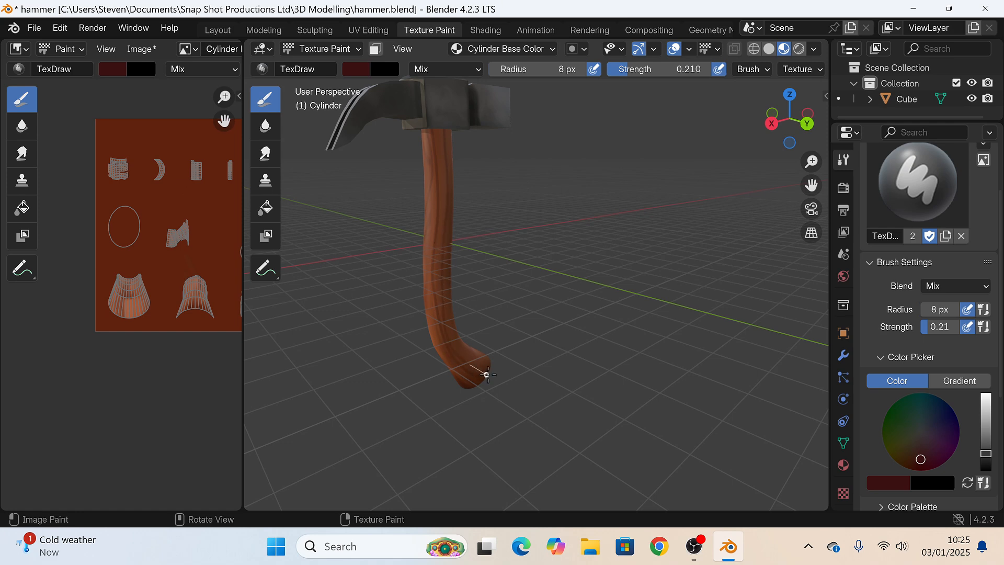
pyautogui.moveTo(428, 274); pyautogui.dragTo(425, 118, button='middle')
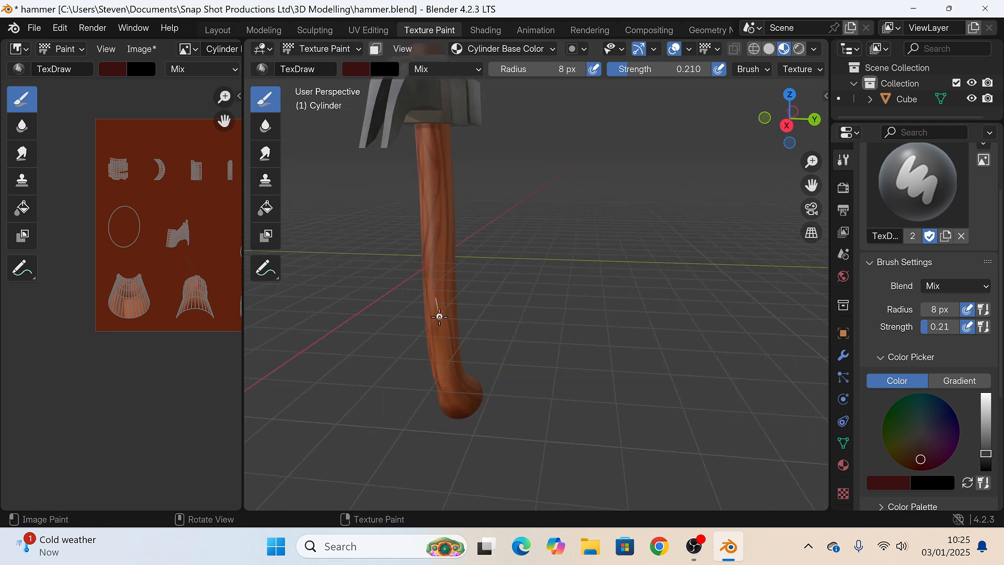
# Step: Paint dark lengthwise grain lines on the handle's opposite broad side, from below the head to the flared end
pyautogui.moveTo(465, 416); pyautogui.dragTo(595, 169, button='middle')
pyautogui.moveTo(592, 352); pyautogui.dragTo(548, 125, button='middle')
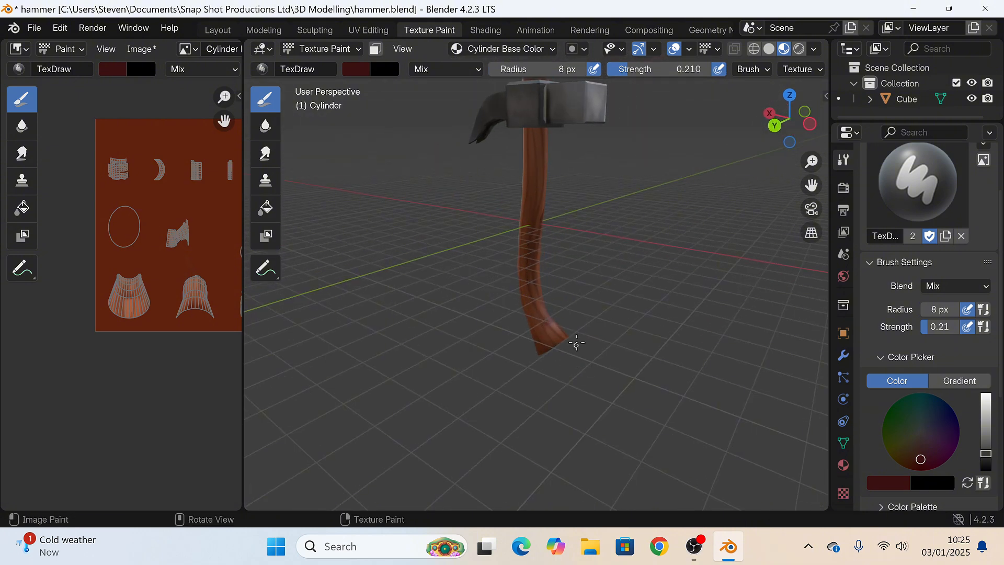
pyautogui.moveTo(576, 343); pyautogui.dragTo(485, 146, button='middle')
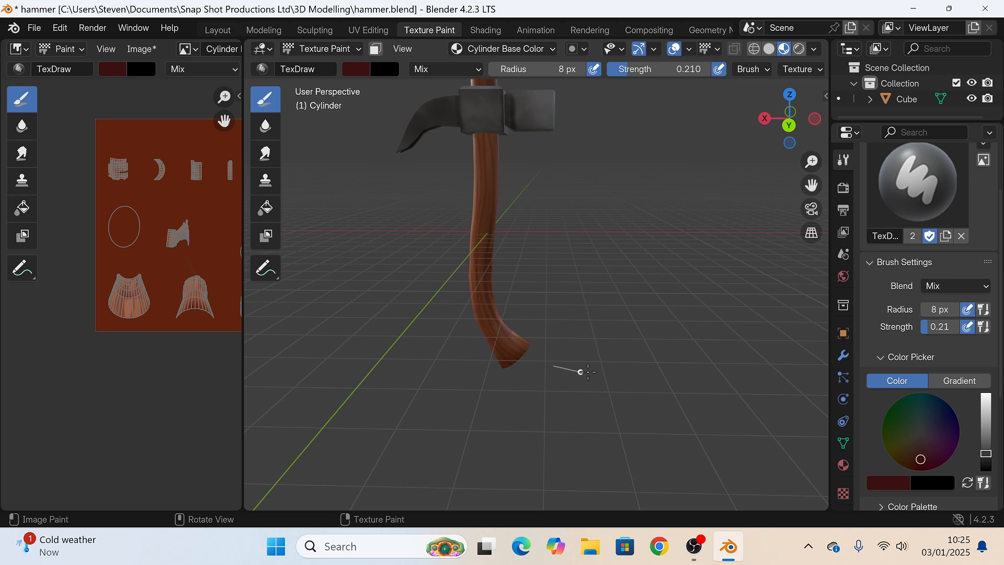
pyautogui.moveTo(587, 371); pyautogui.dragTo(434, 236, button='middle')
pyautogui.moveTo(536, 289); pyautogui.dragTo(615, 149, button='middle')
# Step: Fill the remaining gaps on the handle's first broad side and striking-face side with more thin dark grain lines
pyautogui.moveTo(614, 296); pyautogui.dragTo(528, 289, button='middle')
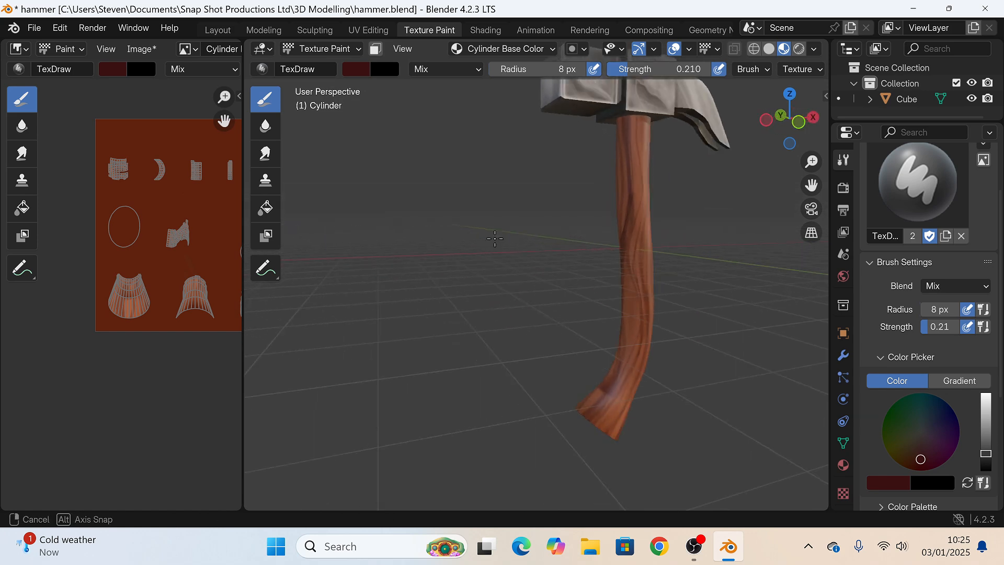
pyautogui.moveTo(617, 257); pyautogui.dragTo(624, 281)
pyautogui.moveTo(618, 375); pyautogui.dragTo(624, 265, button='middle')
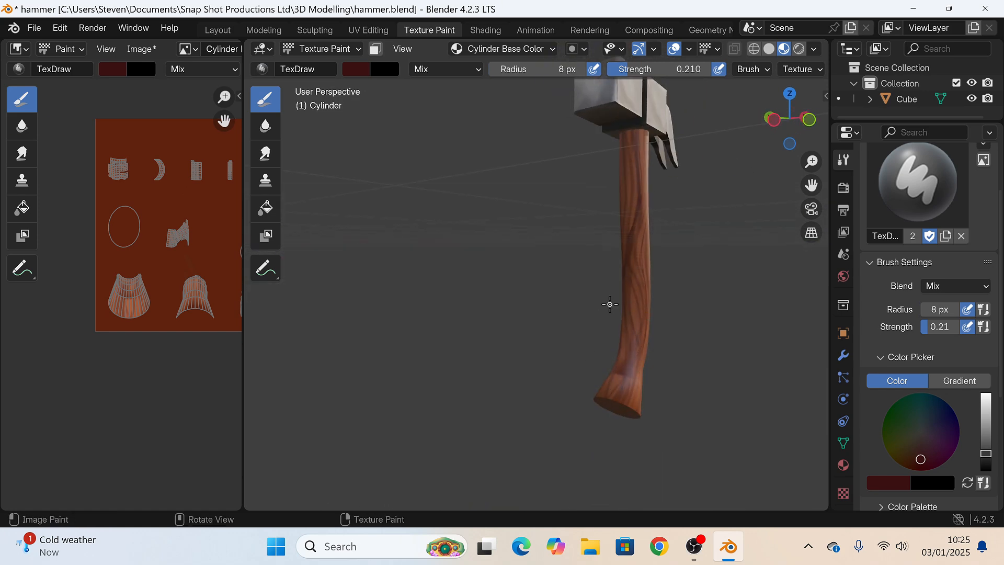
pyautogui.moveTo(642, 215); pyautogui.dragTo(589, 119, button='middle')
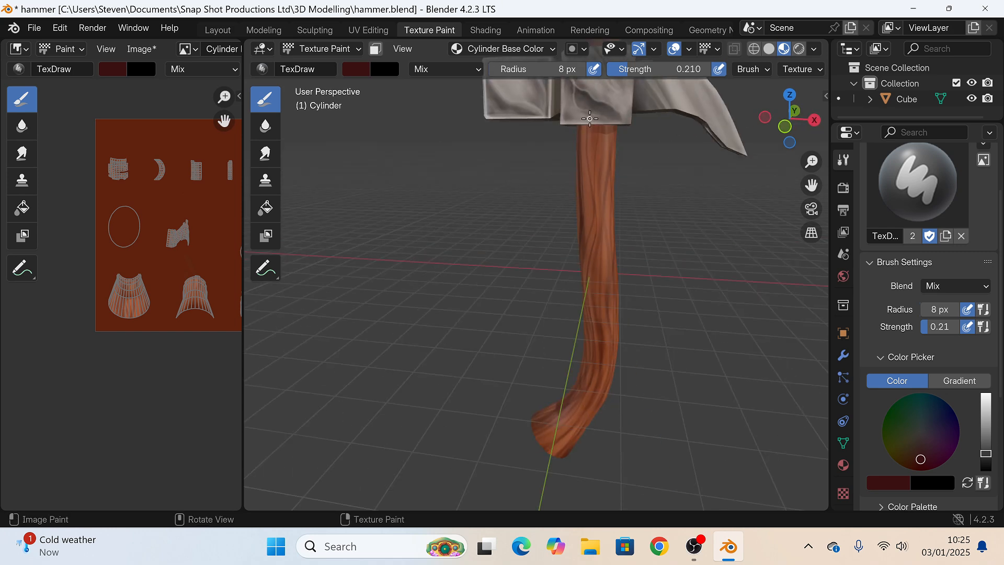
pyautogui.moveTo(594, 244); pyautogui.dragTo(605, 341)
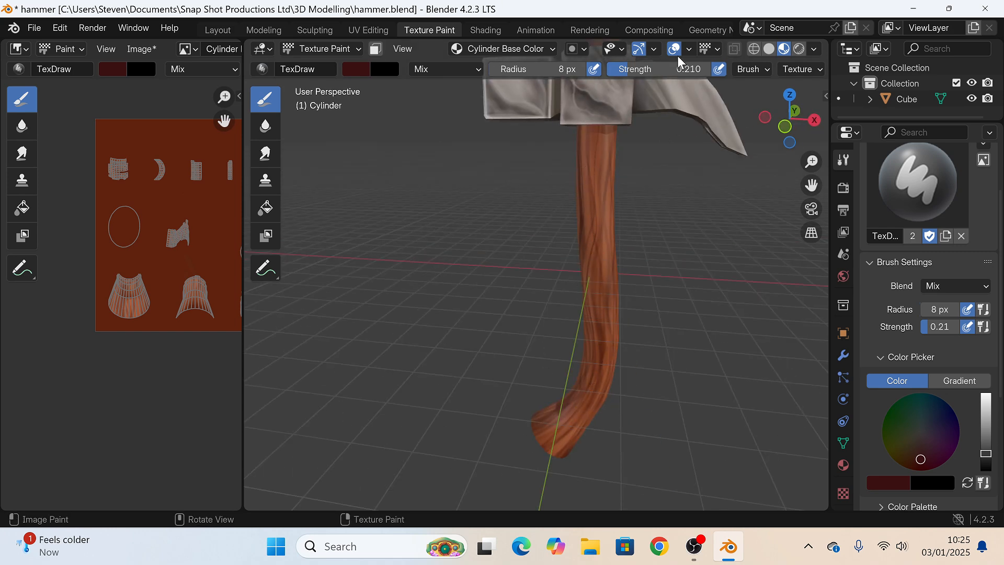
# Step: Switch to the Layout workspace and inspect the painted hammer from different sides
pyautogui.moveTo(678, 62)
pyautogui.mouseDown(button='middle')
pyautogui.moveTo(565, 228)
pyautogui.moveTo(386, 198)
pyautogui.moveTo(417, 146)
pyautogui.moveTo(415, 170)
pyautogui.moveTo(456, 200)
pyautogui.moveTo(692, 167)
pyautogui.moveTo(382, 296)
pyautogui.moveTo(501, 353)
pyautogui.moveTo(566, 332)
pyautogui.moveTo(515, 358)
pyautogui.moveTo(484, 348)
pyautogui.moveTo(753, 316)
pyautogui.moveTo(463, 351)
pyautogui.moveTo(540, 340)
pyautogui.moveTo(459, 325)
pyautogui.moveTo(625, 336)
pyautogui.moveTo(486, 339)
pyautogui.moveTo(514, 333)
pyautogui.mouseUp(button='middle')
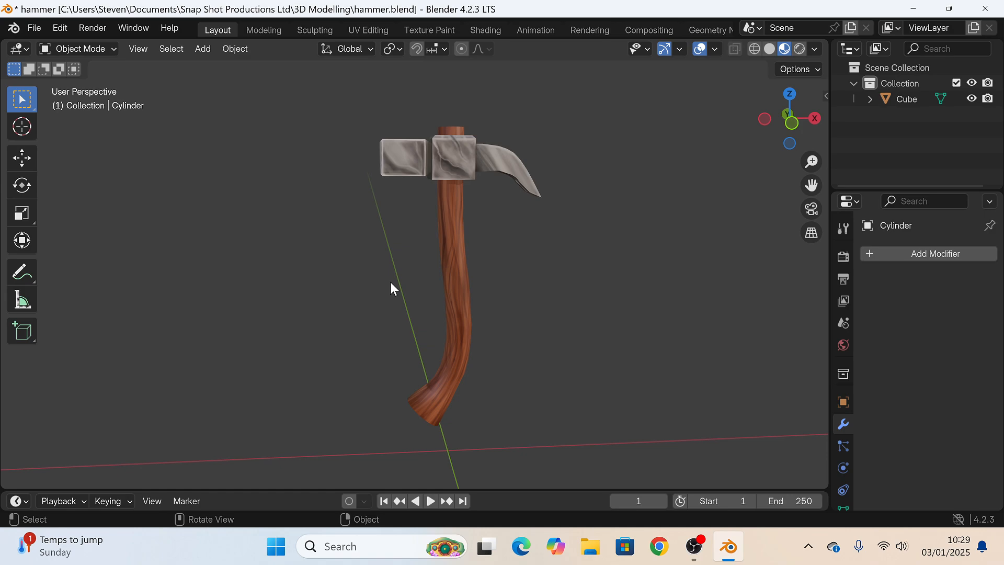
pyautogui.moveTo(390, 287); pyautogui.dragTo(484, 293, button='middle')
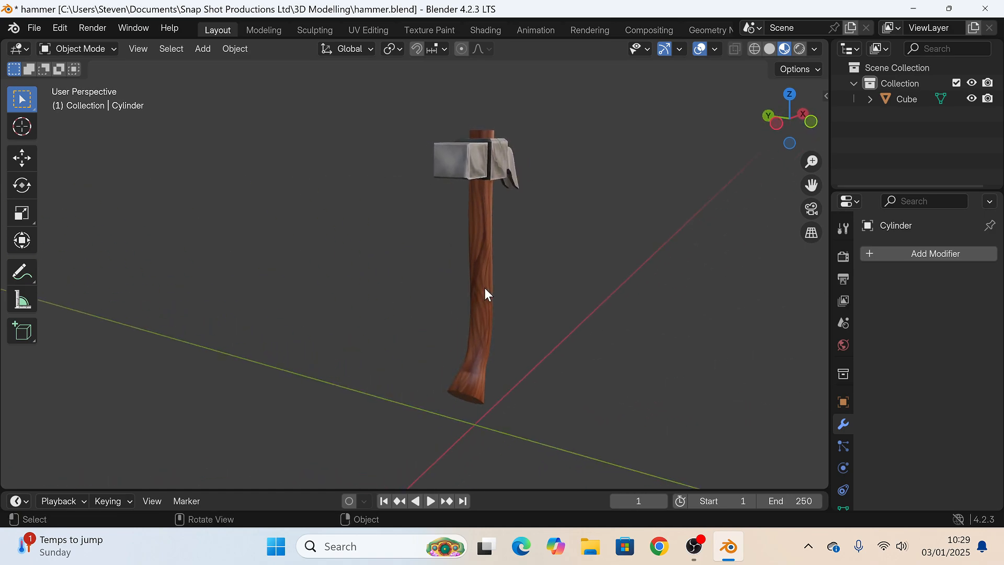